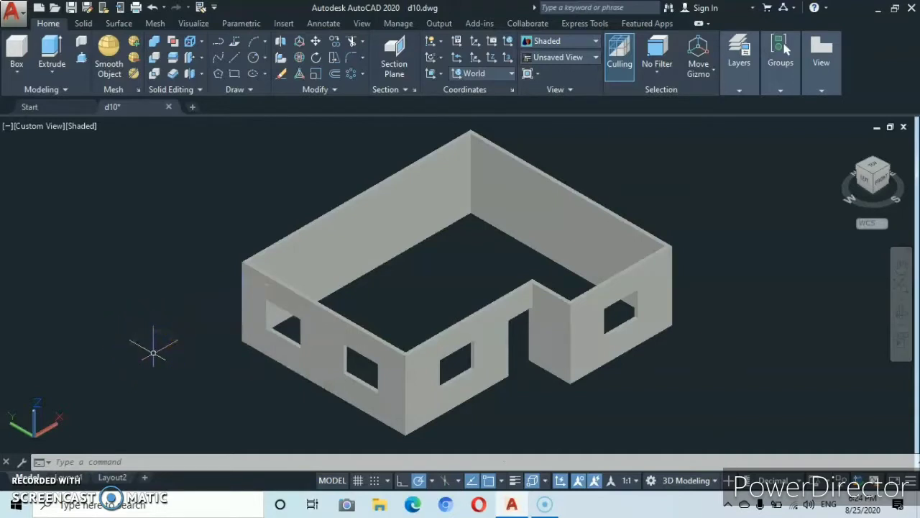
- Examine the window and door openings in the 3D house walls from closer and farther away
scroll(450, 370, up, 3)
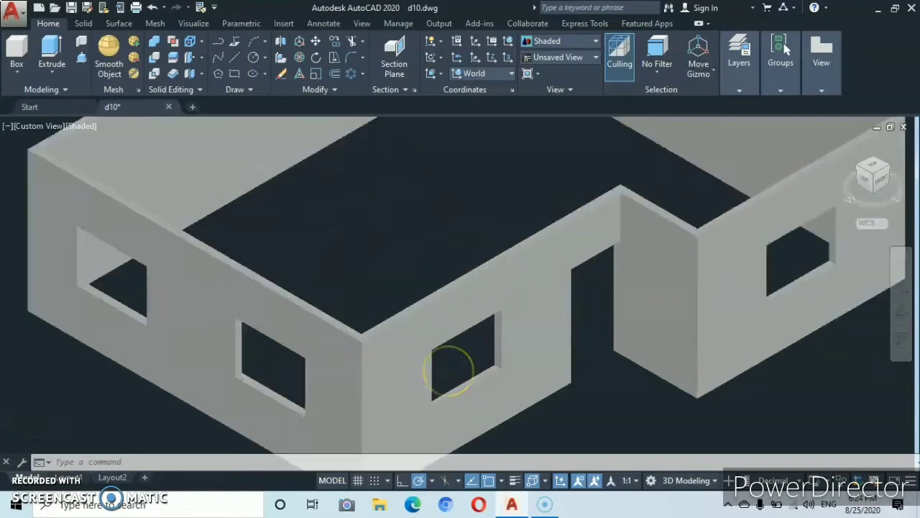
scroll(471, 378, up, 1)
scroll(469, 374, down, 2)
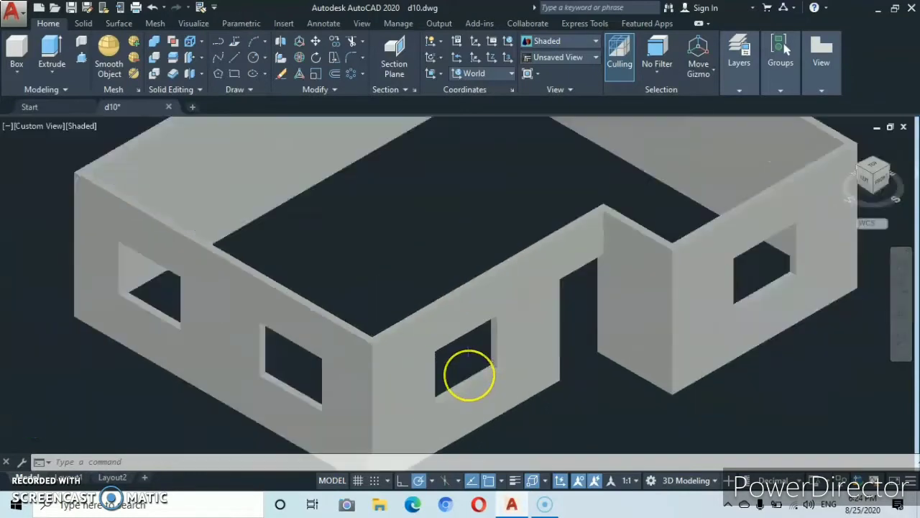
scroll(469, 373, down, 2)
scroll(468, 368, up, 3)
scroll(466, 367, down, 3)
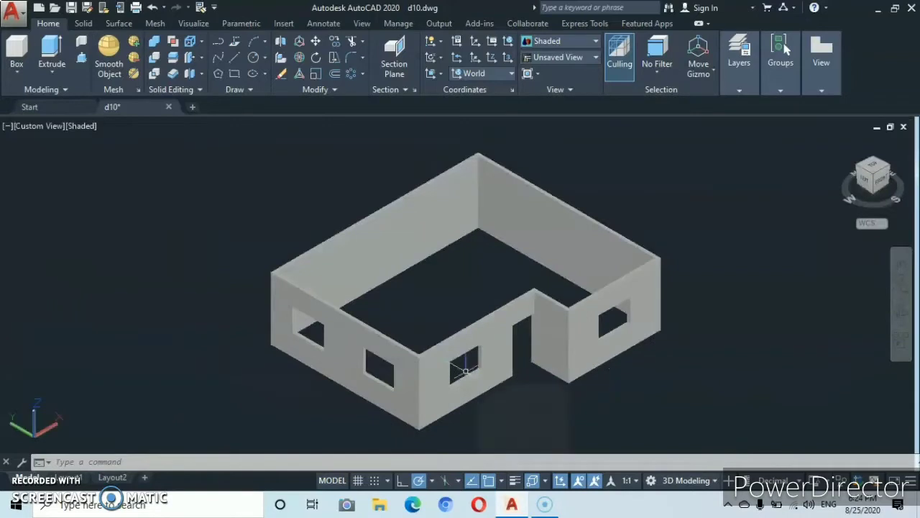
middle_drag(464, 369, 451, 340)
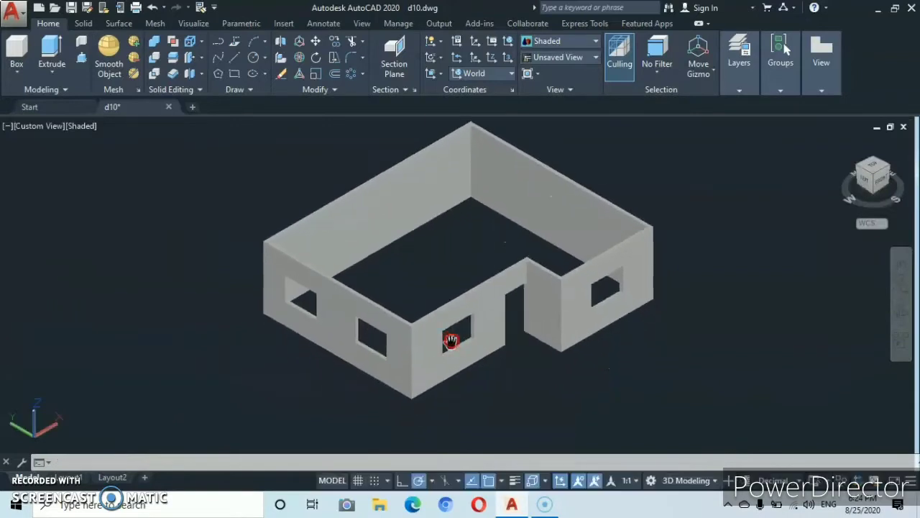
scroll(454, 343, up, 2)
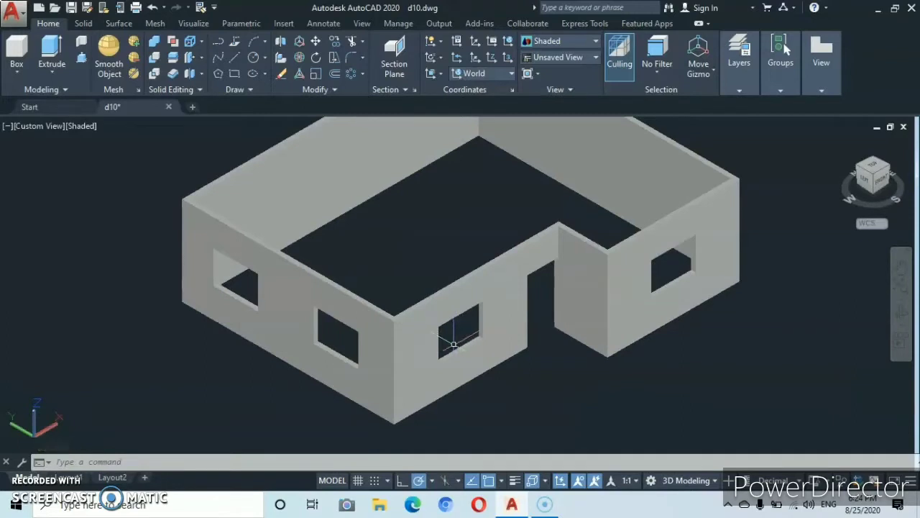
middle_drag(455, 336, 442, 315)
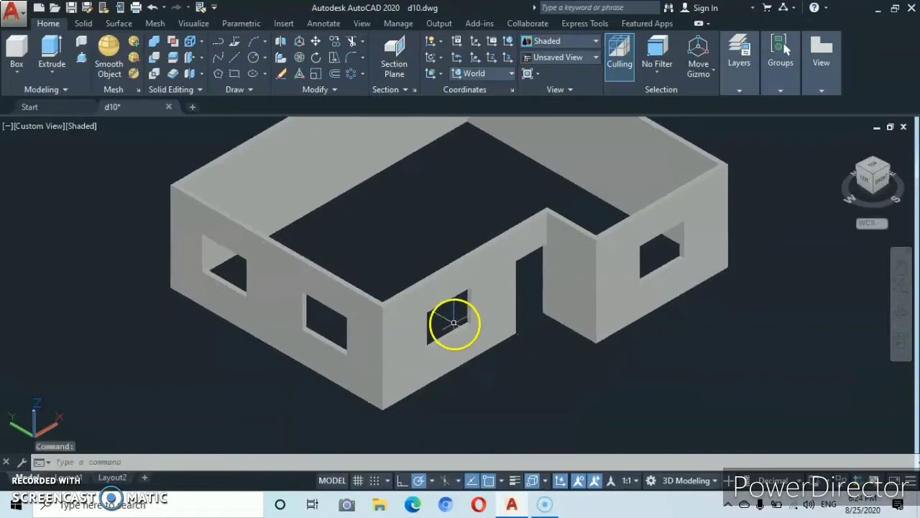
scroll(456, 322, up, 2)
scroll(453, 323, down, 4)
middle_drag(451, 323, 442, 352)
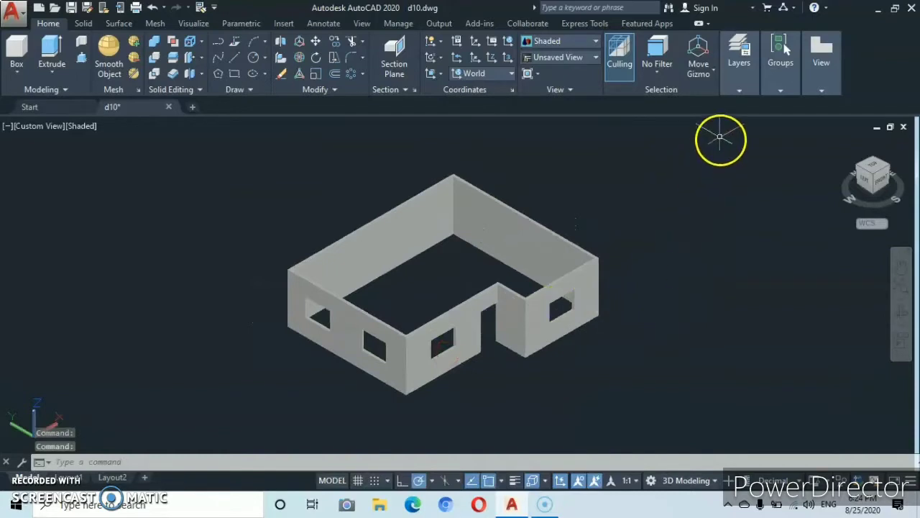
- Create a new layer named w.s in the layer properties and set its color to index 239
click(741, 79)
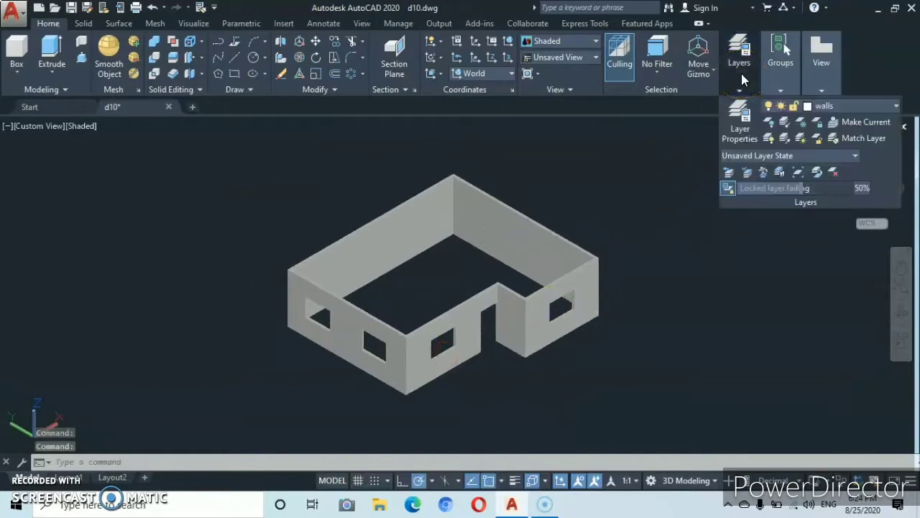
click(739, 128)
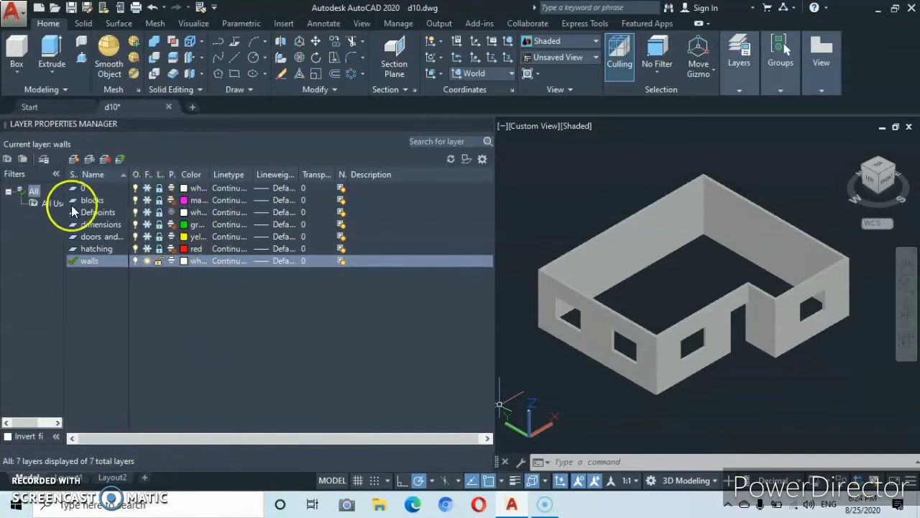
click(74, 159)
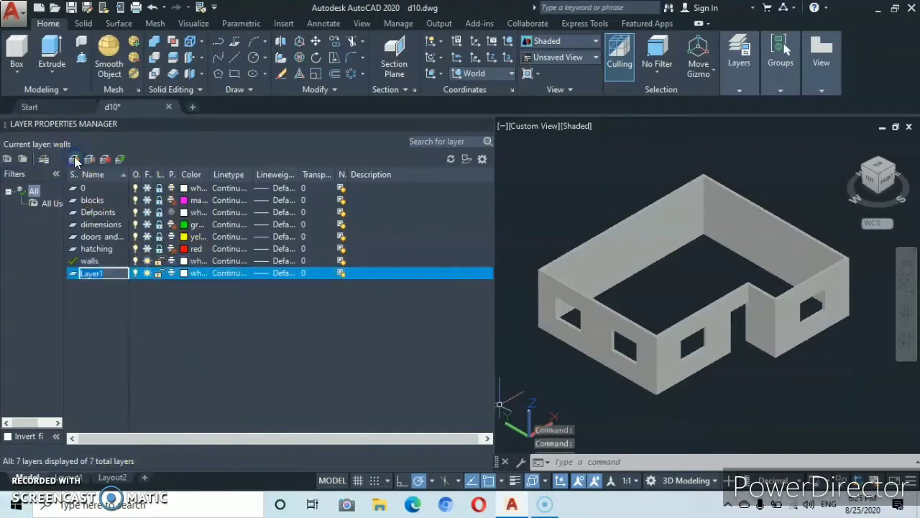
key(Return)
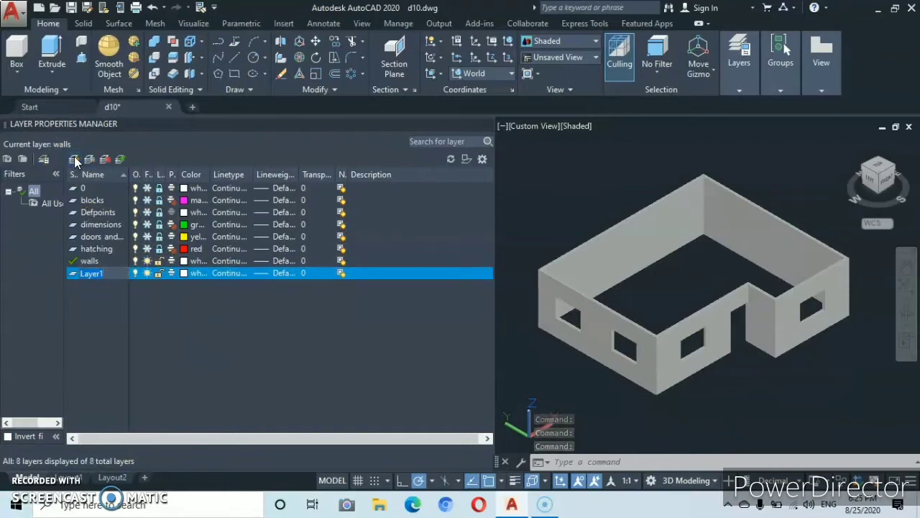
key(F2)
text(w.)
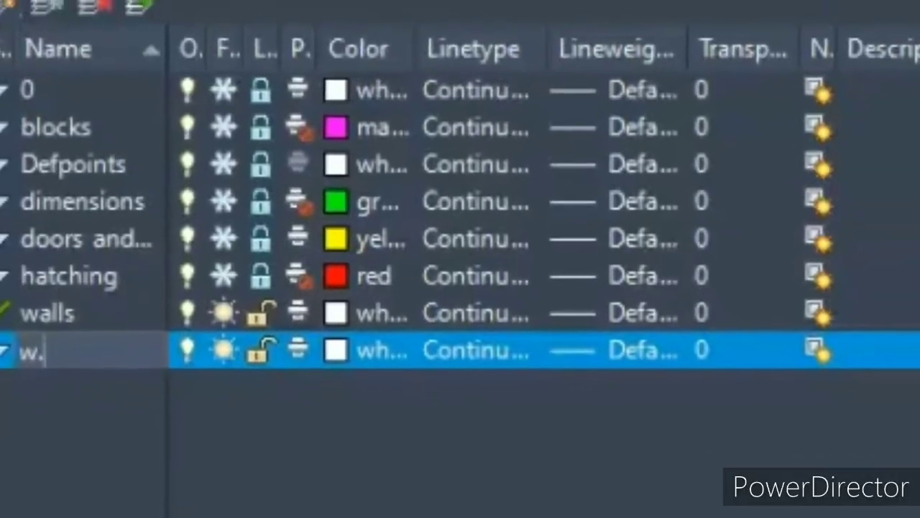
text(s)
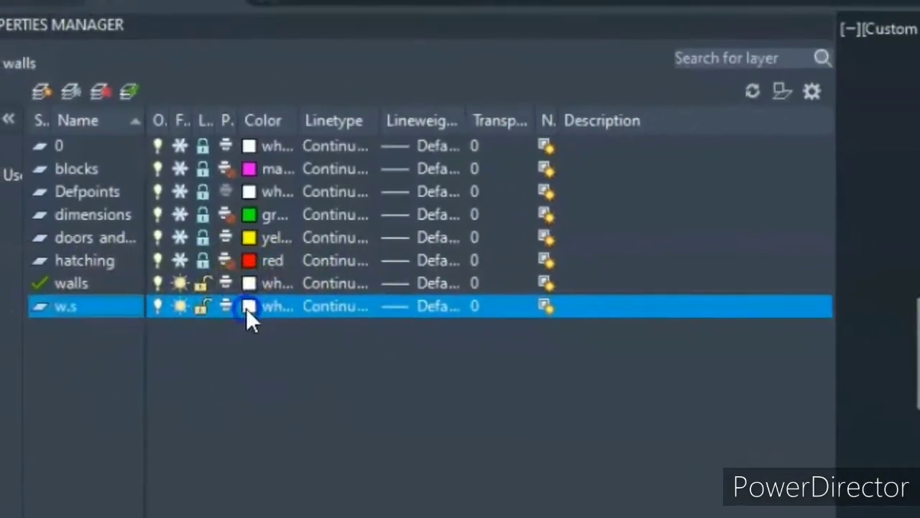
click(258, 312)
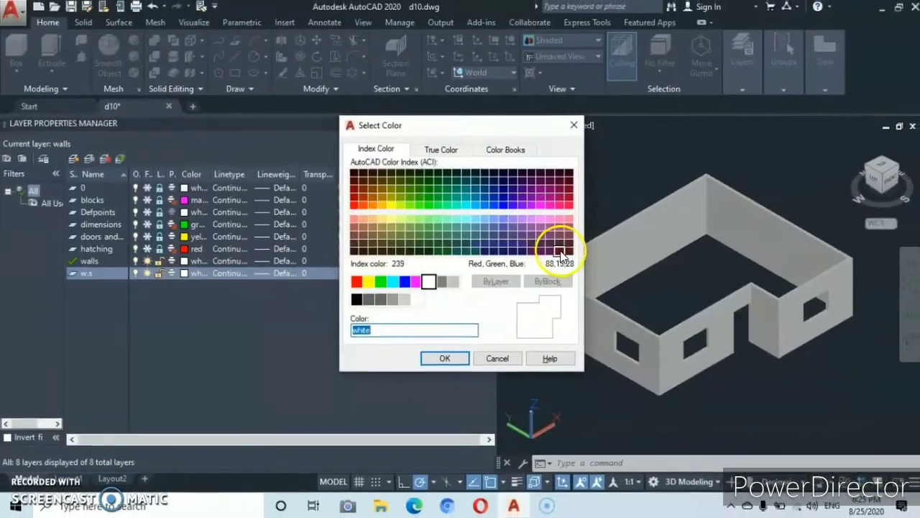
click(625, 253)
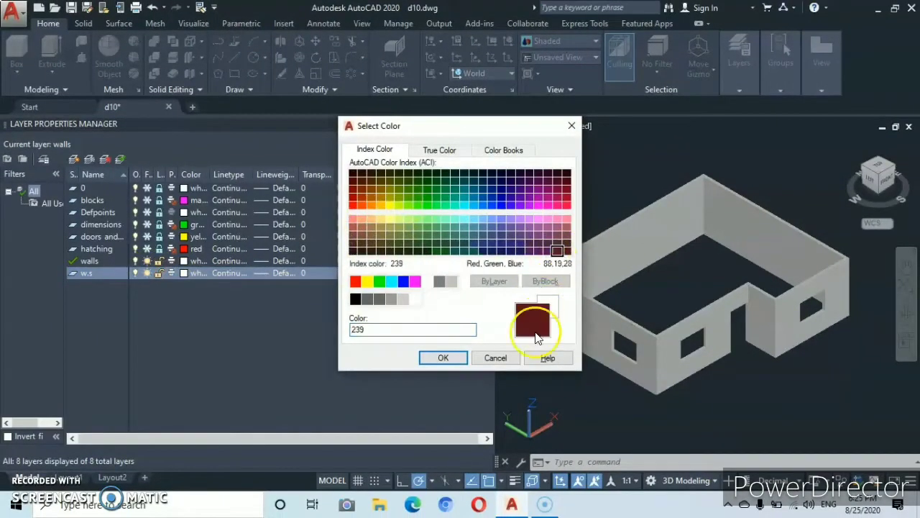
click(439, 359)
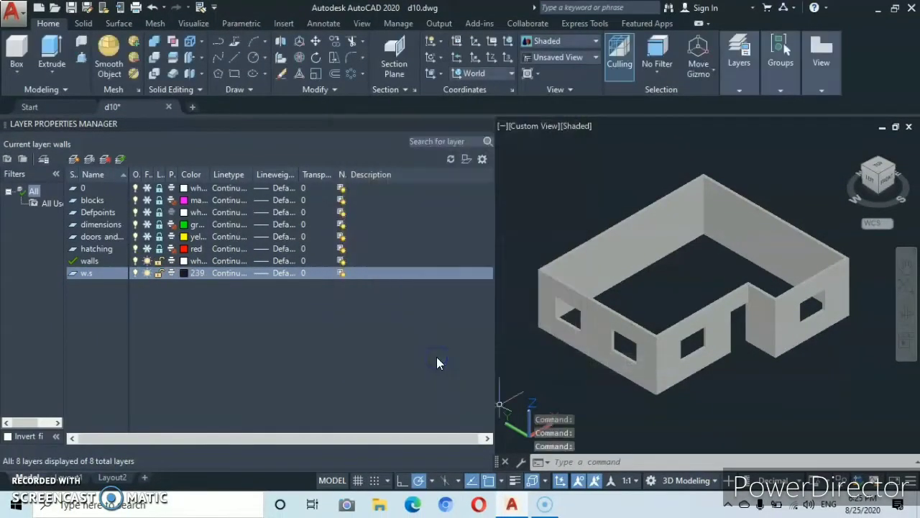
- Create a new layer named w.f and set its color to index 12
click(75, 158)
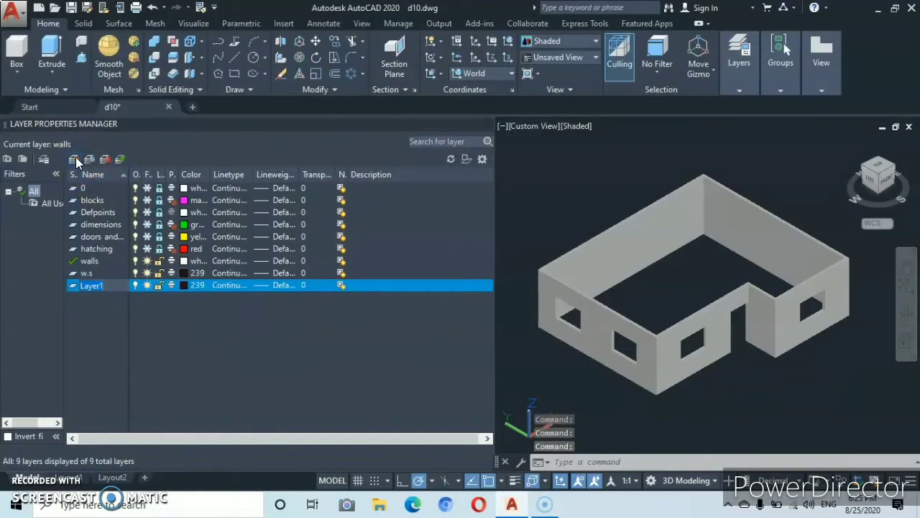
text(w.f)
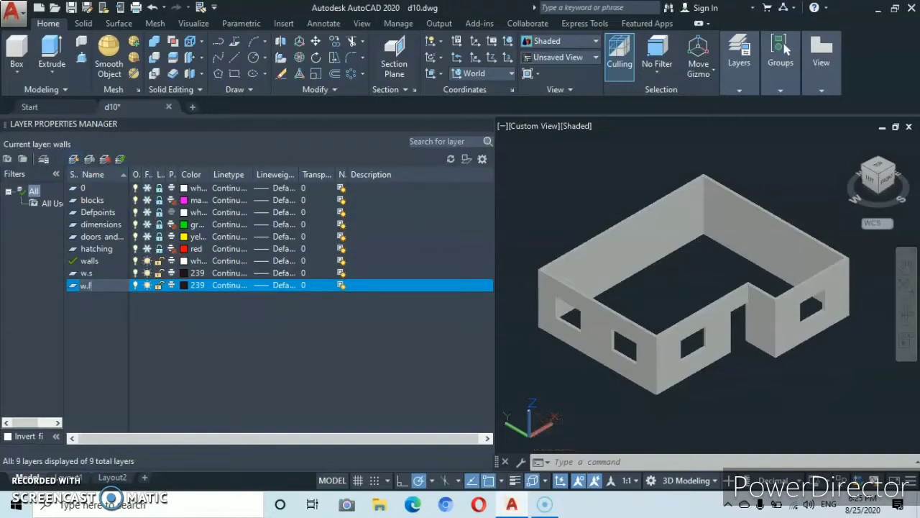
click(185, 287)
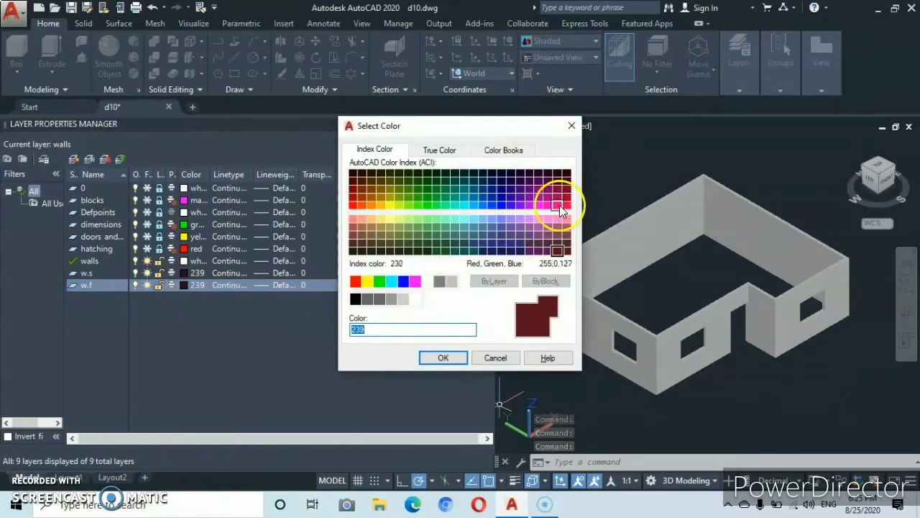
click(353, 199)
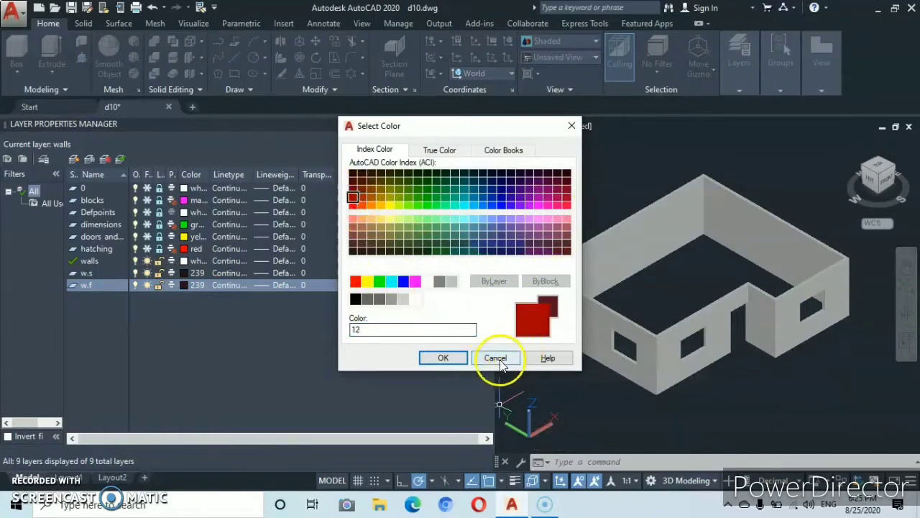
click(443, 359)
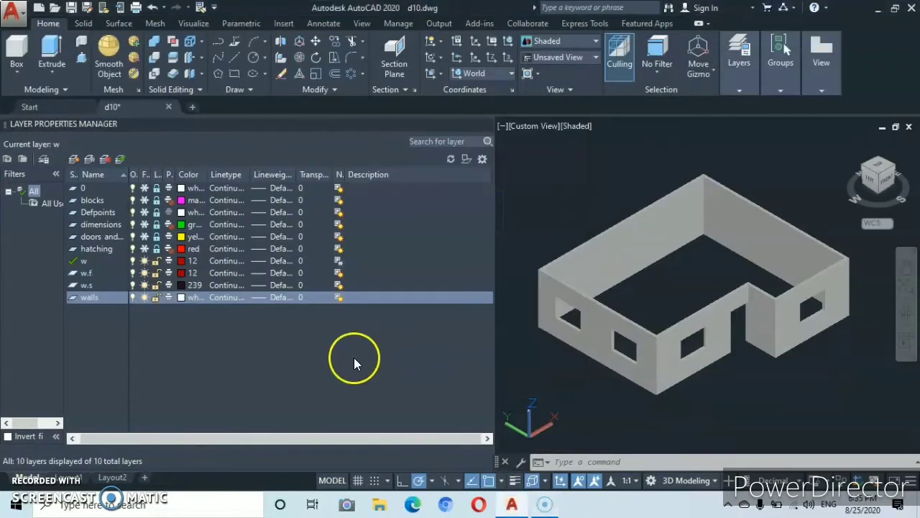
click(523, 219)
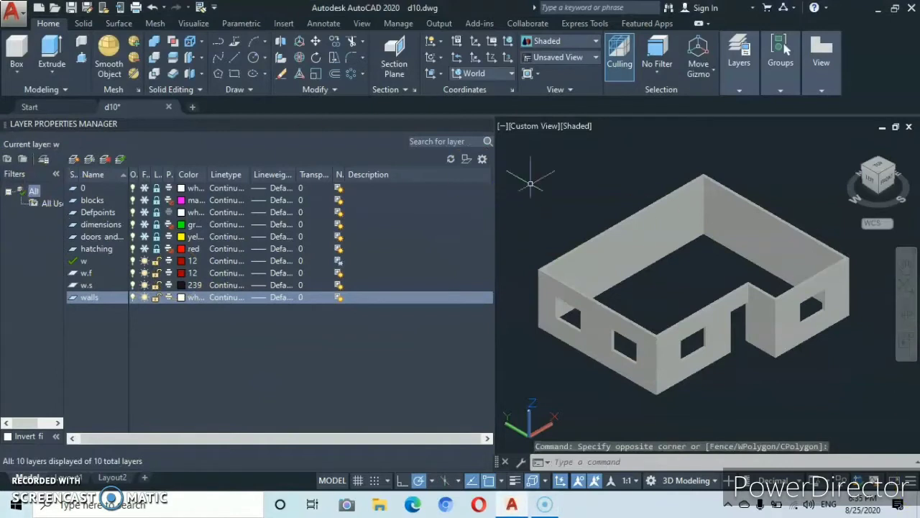
- Create a new layer named wmp and set its color to index 11
click(73, 160)
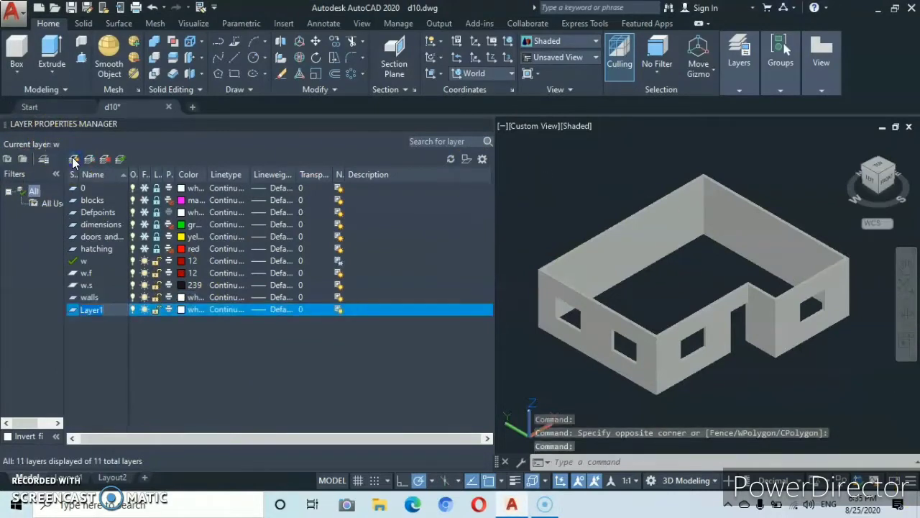
text(www)
key(Return)
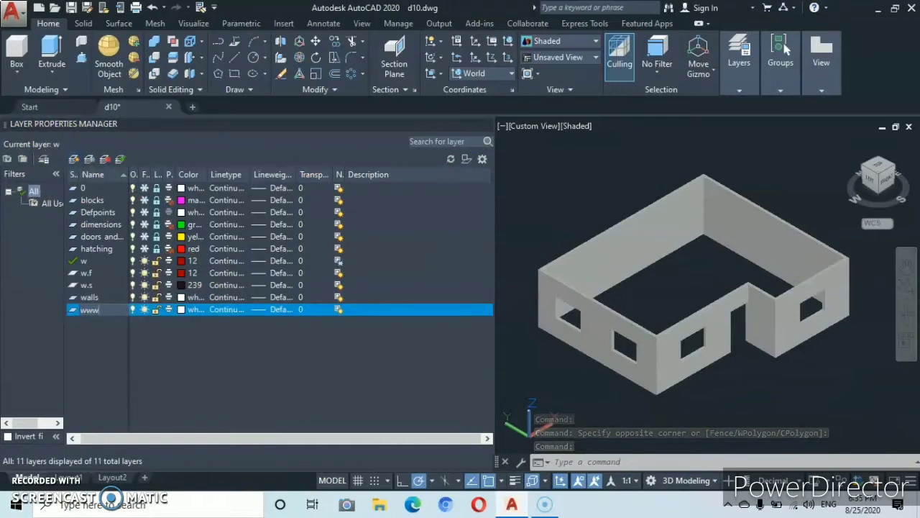
key(BackSpace)
key(BackSpace)
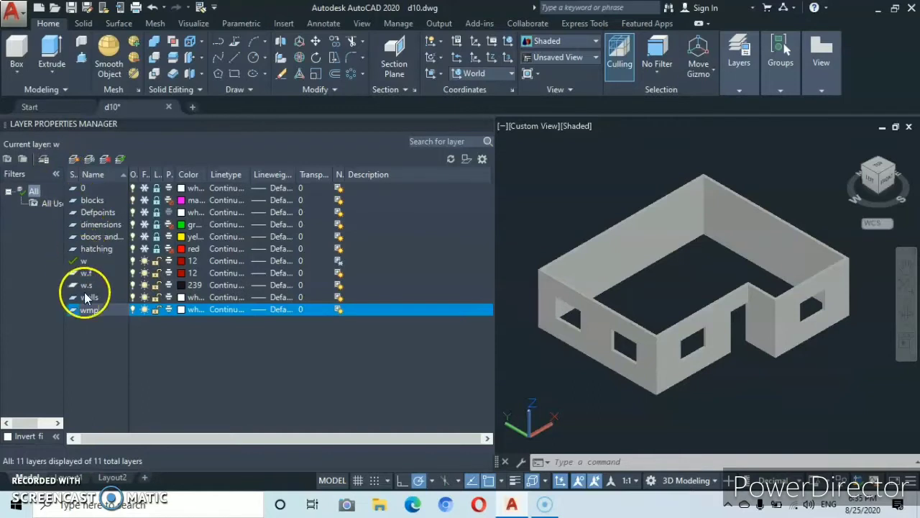
click(182, 309)
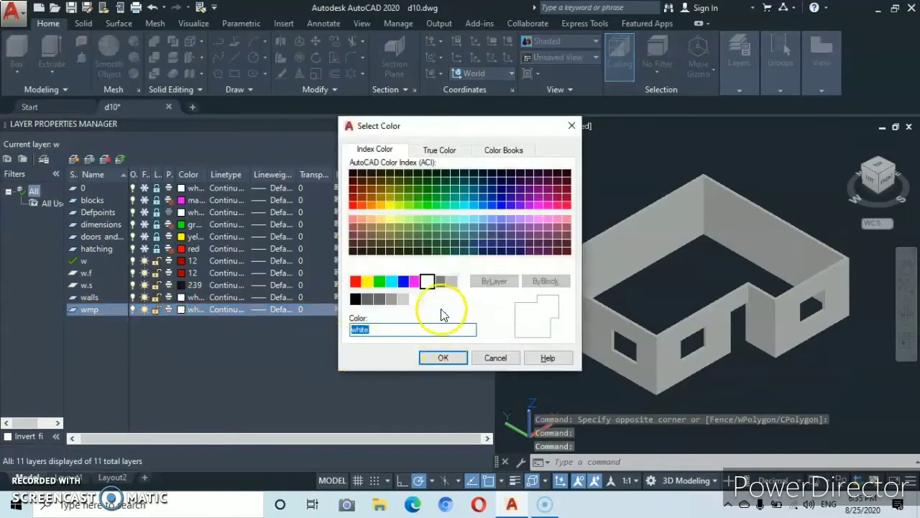
click(353, 217)
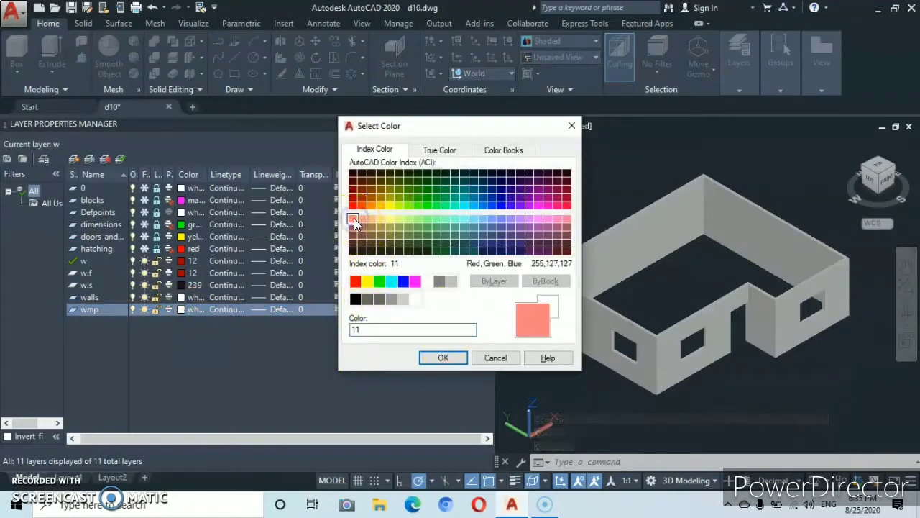
click(441, 359)
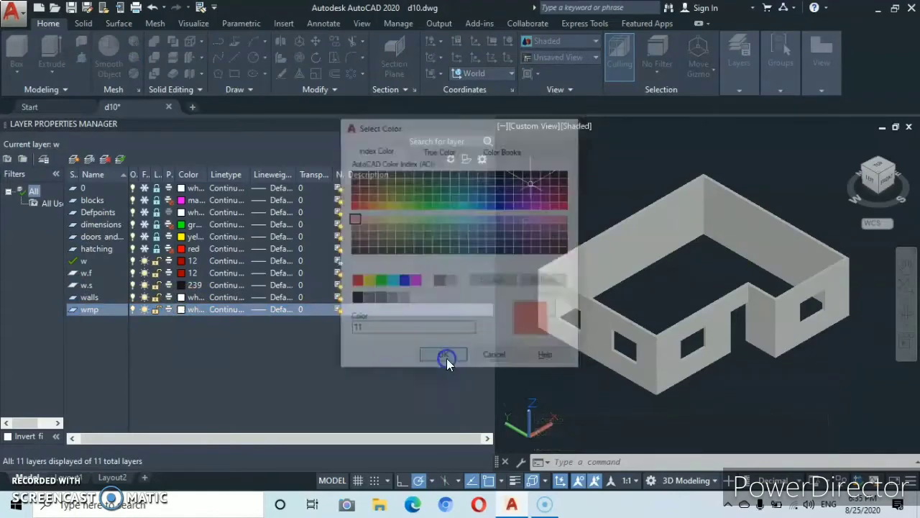
- Create a new layer named df and set its color to index 249
click(74, 159)
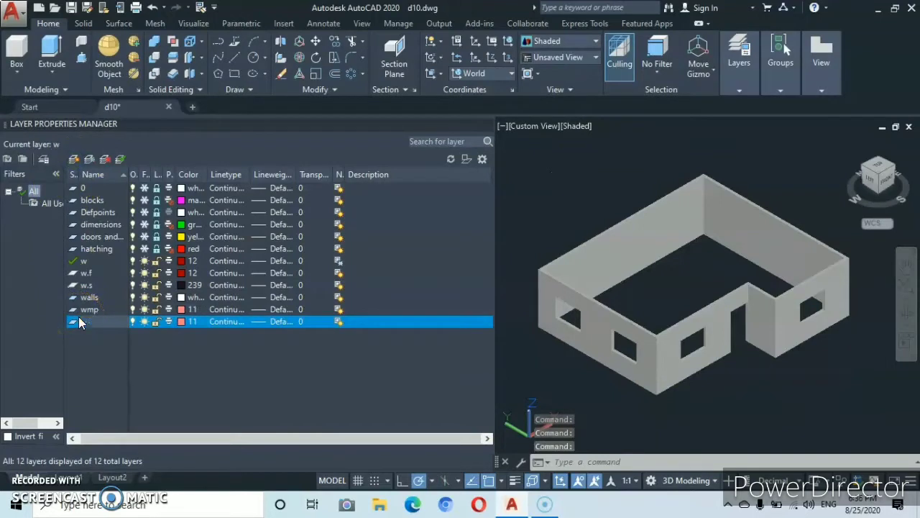
text(df)
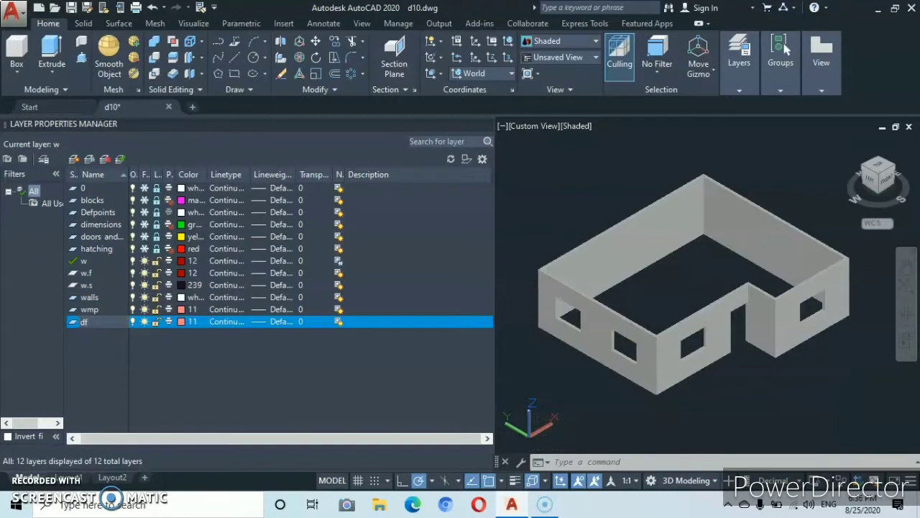
click(98, 323)
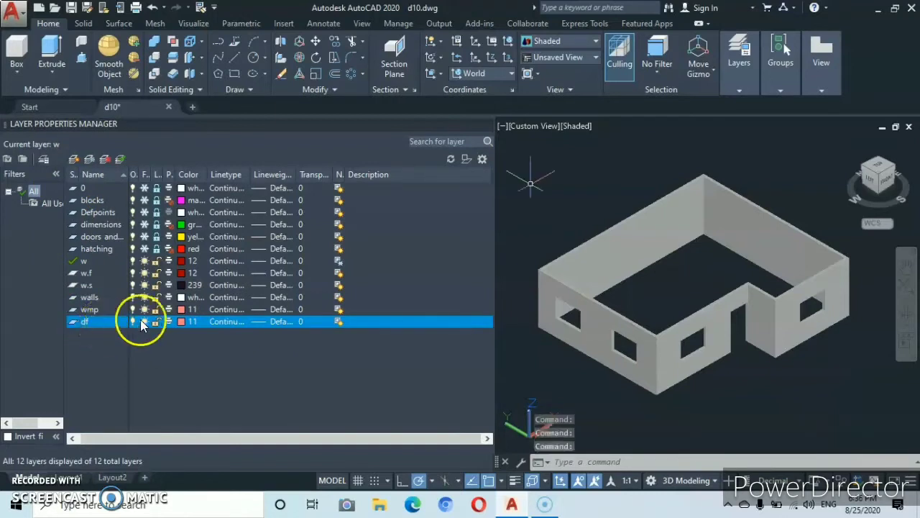
click(181, 322)
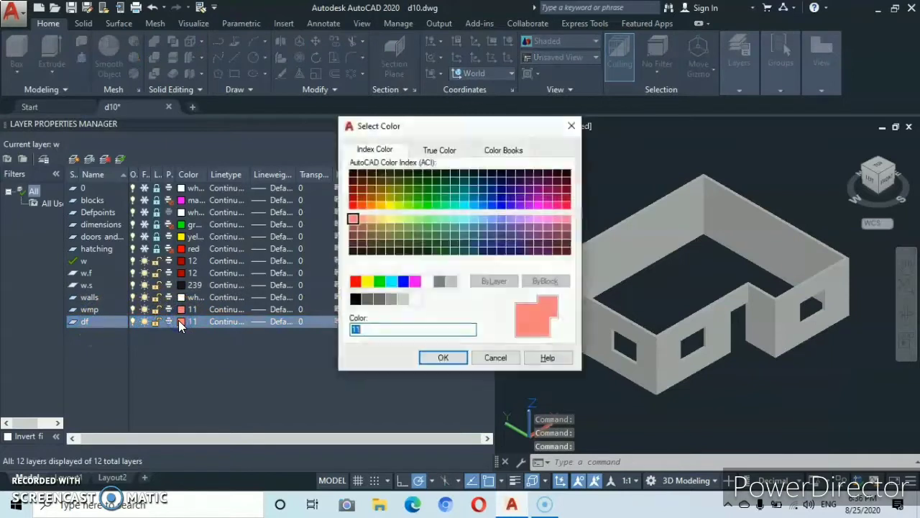
click(567, 251)
click(444, 359)
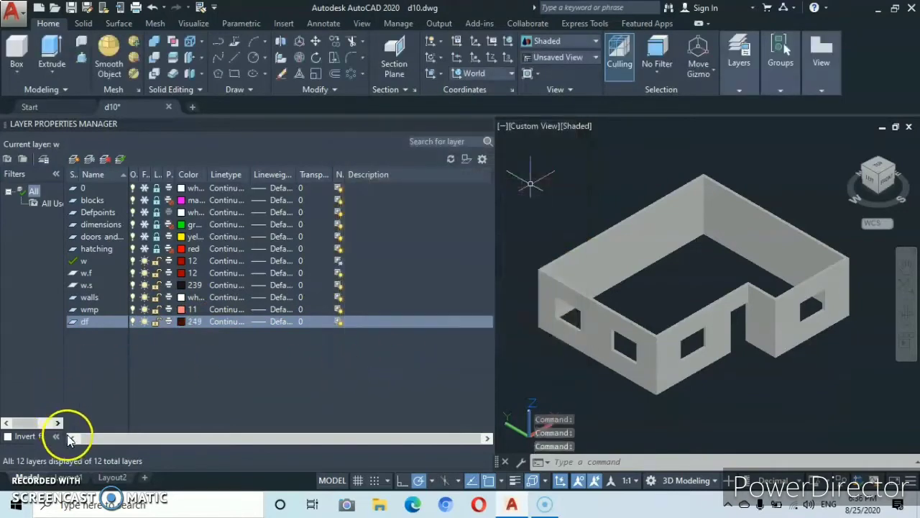
- Create a new layer named ds in the layer properties
click(73, 160)
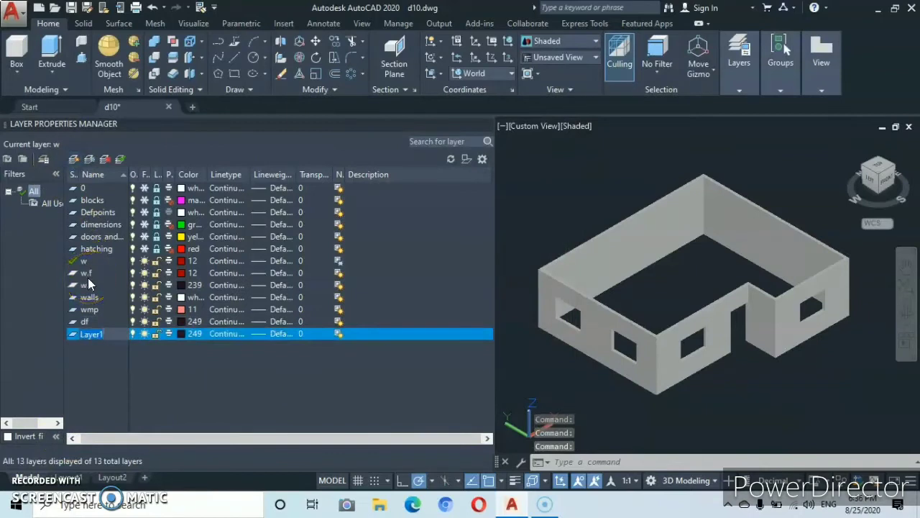
text(ds)
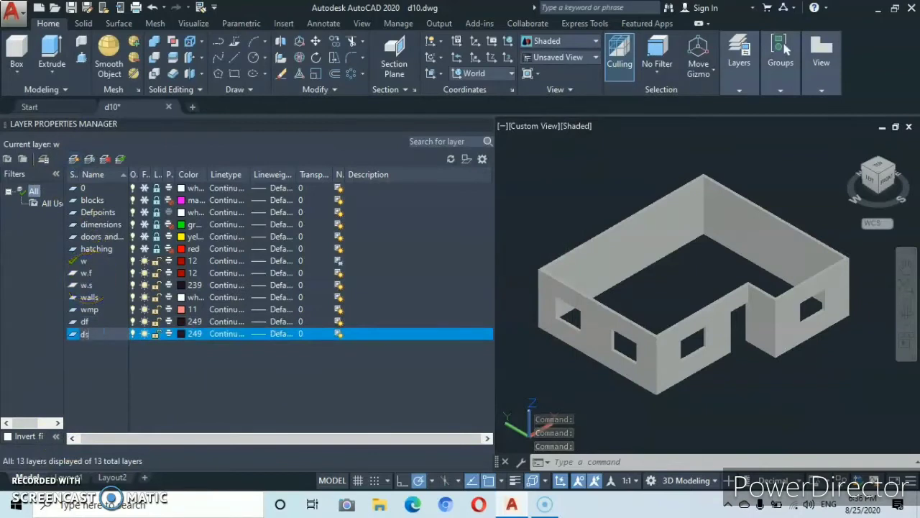
key(Return)
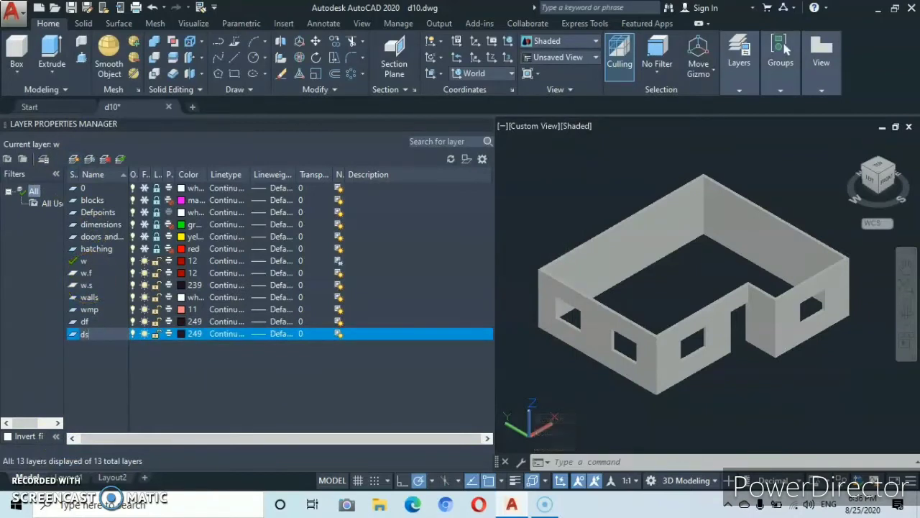
- Set the color of the w.f and df layers to index 20 and close the layer properties
click(181, 333)
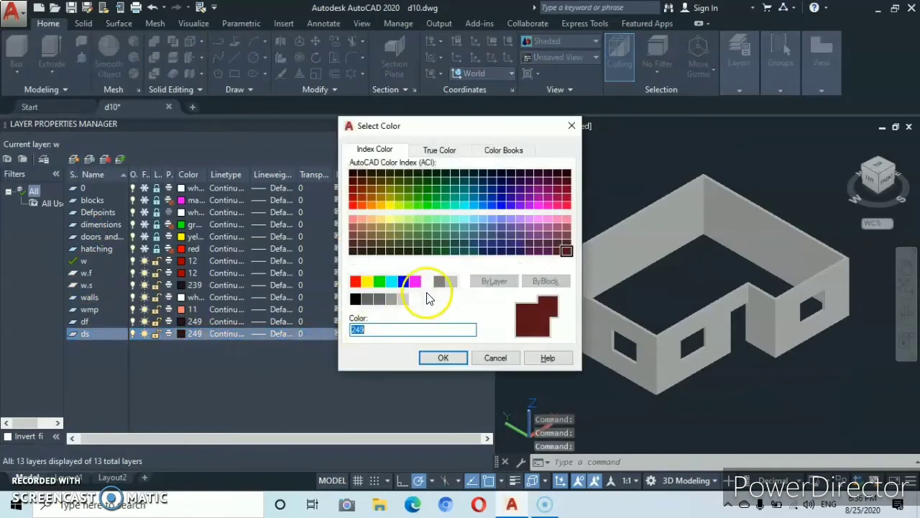
click(362, 218)
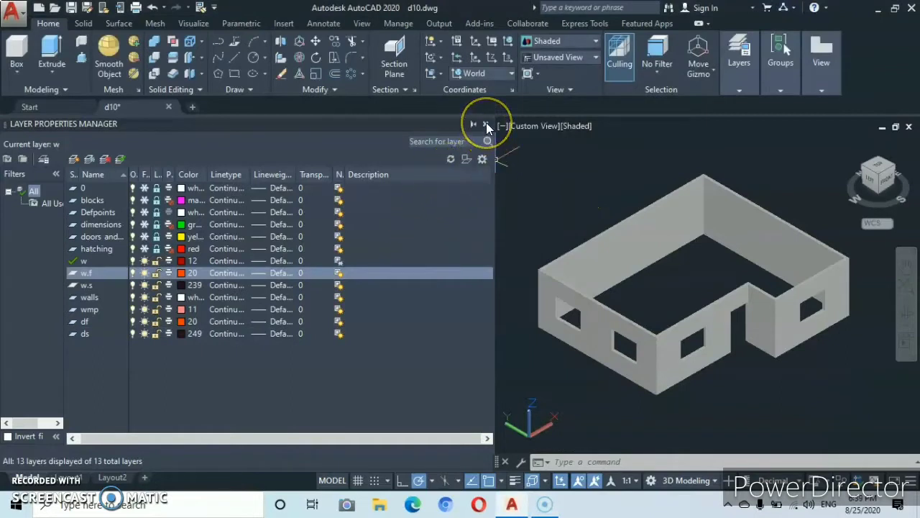
click(486, 124)
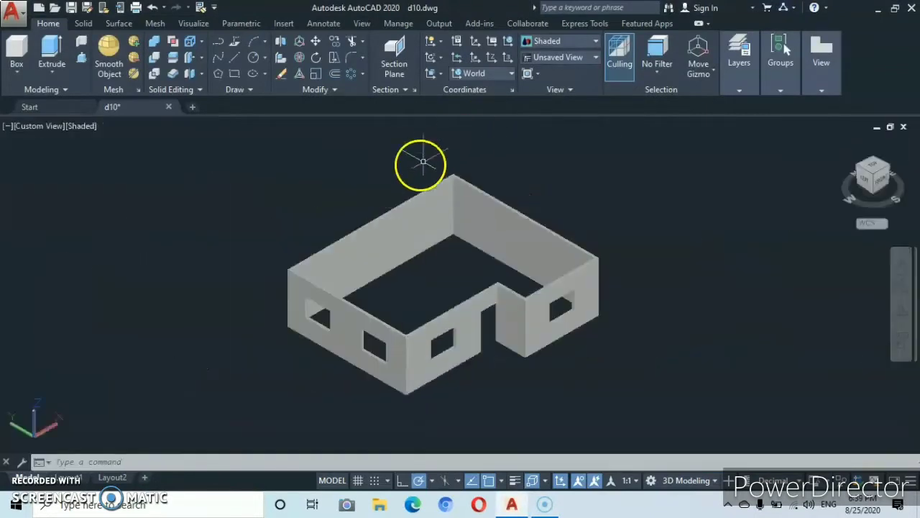
- Make w.f the current layer
click(739, 71)
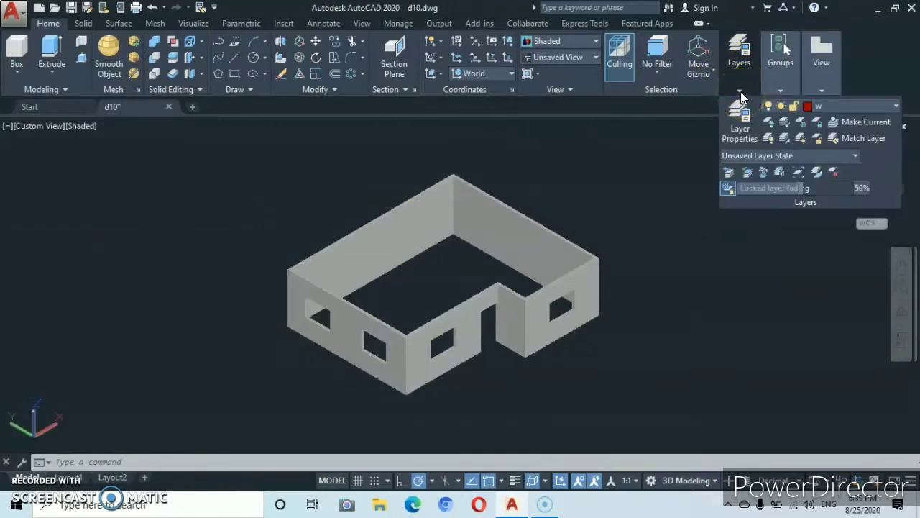
click(896, 108)
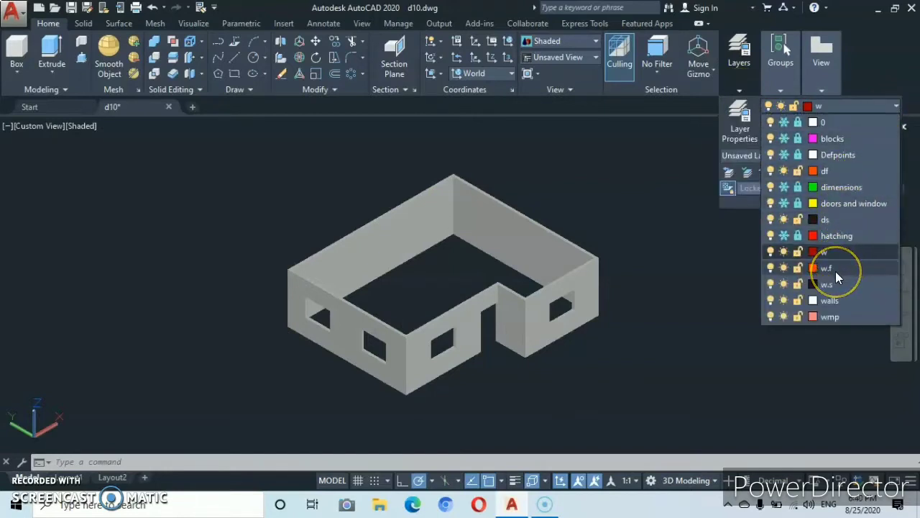
click(836, 271)
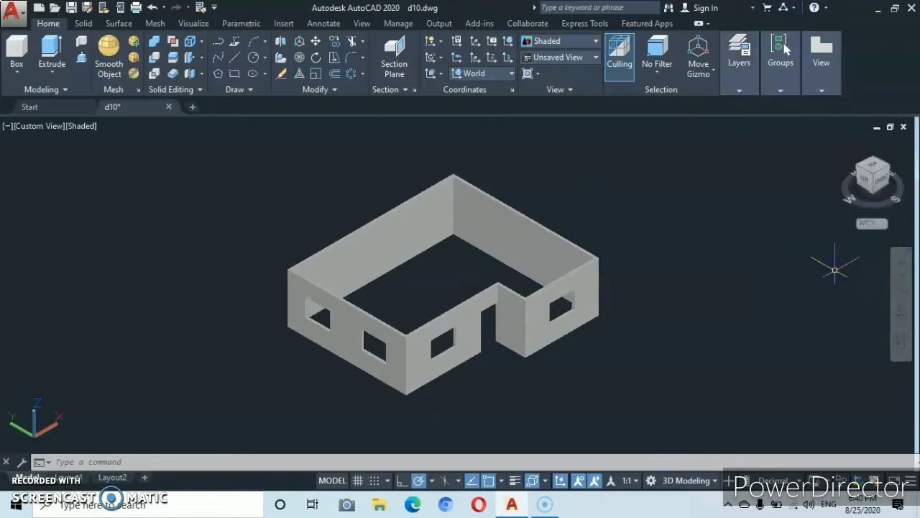
click(777, 243)
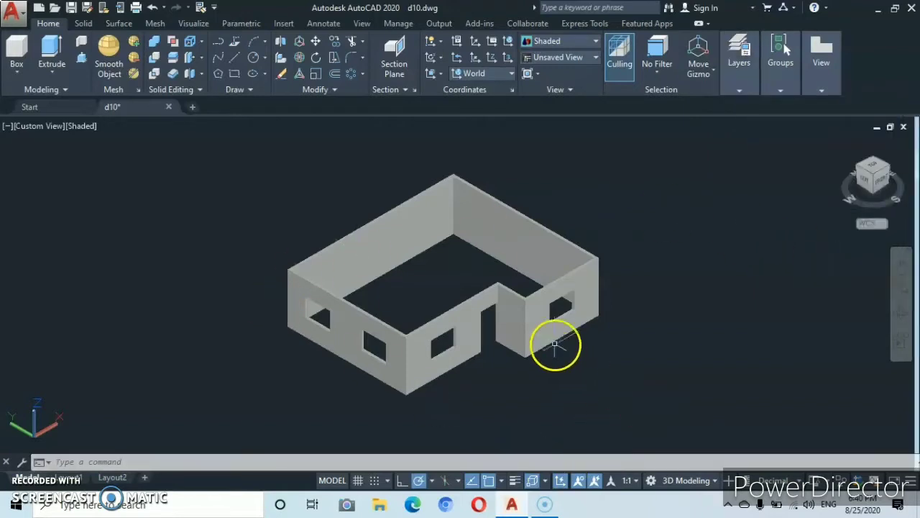
- Draw a 150 by 100 rectangle on the empty ground beside the house walls
middle_drag(553, 338, 347, 313)
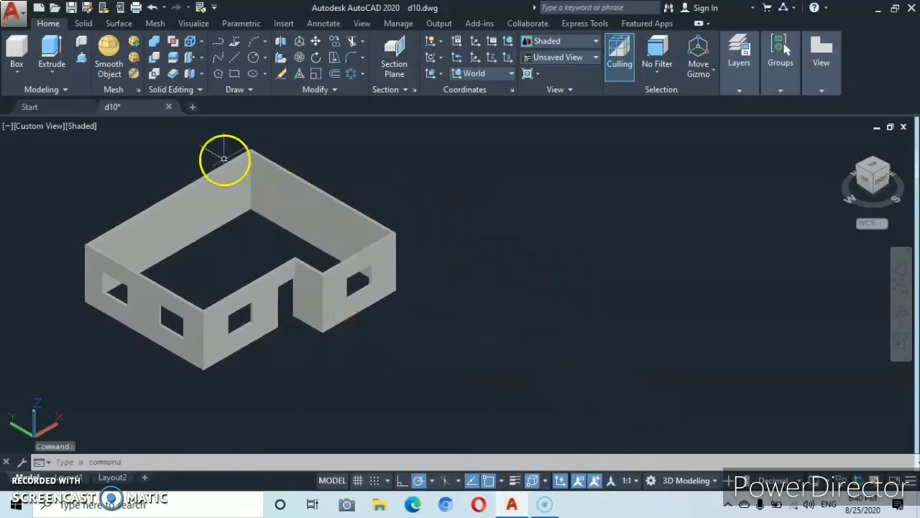
click(233, 75)
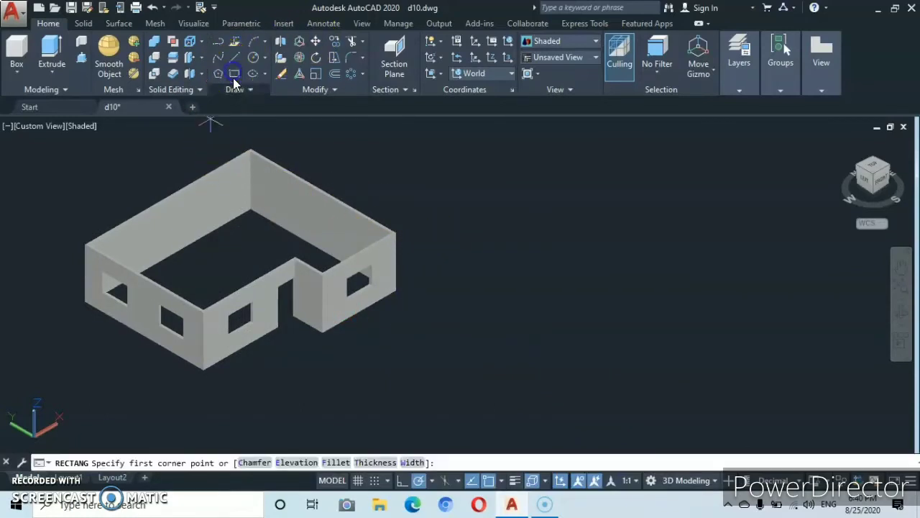
click(435, 341)
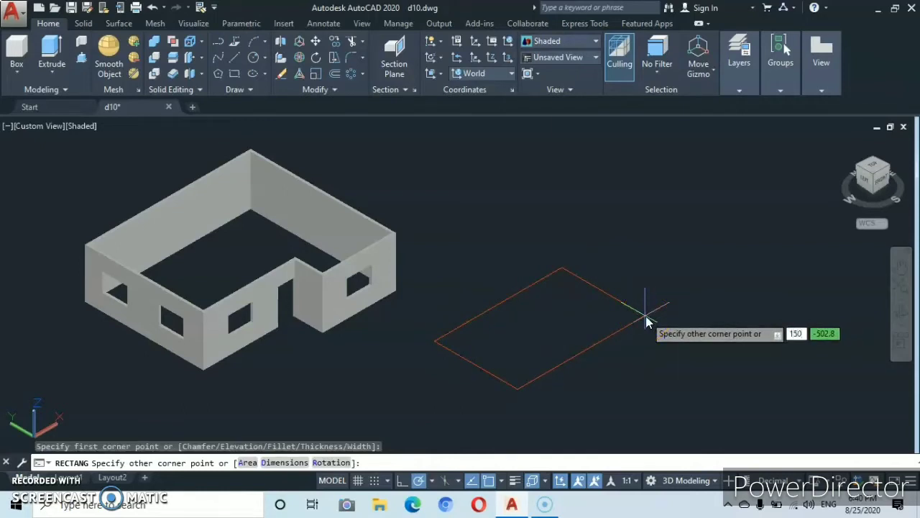
text(150)
key(Tab)
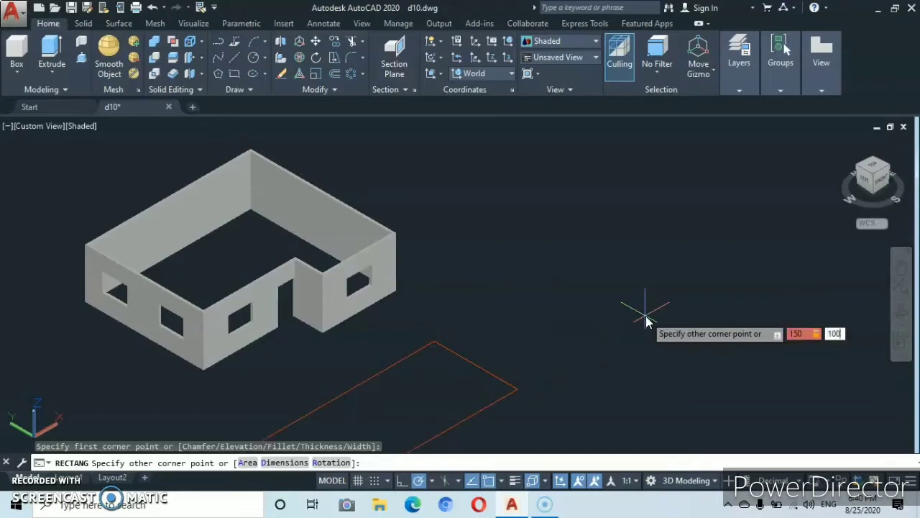
key(Return)
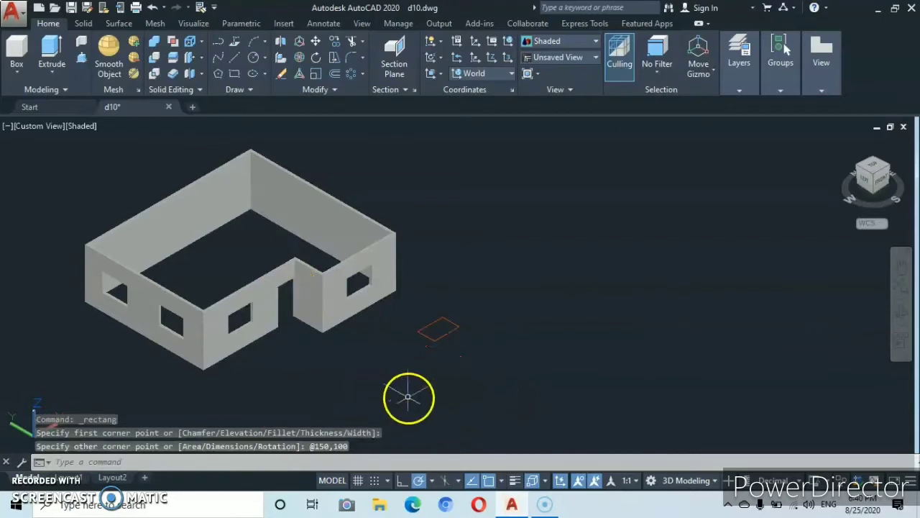
- Offset the 150 by 100 rectangle inward by a distance of 4
scroll(442, 307, up, 3)
scroll(493, 312, up, 5)
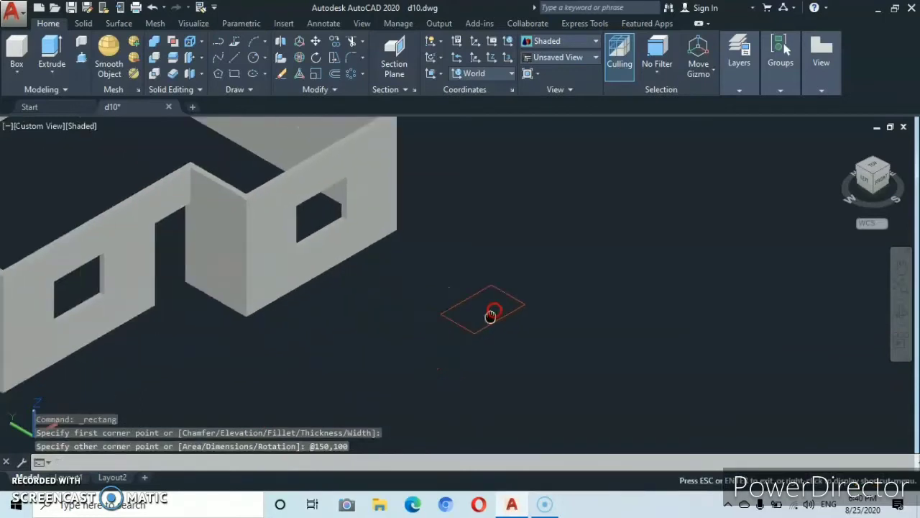
scroll(496, 279, up, 2)
middle_drag(496, 282, 497, 312)
text(o)
key(Return)
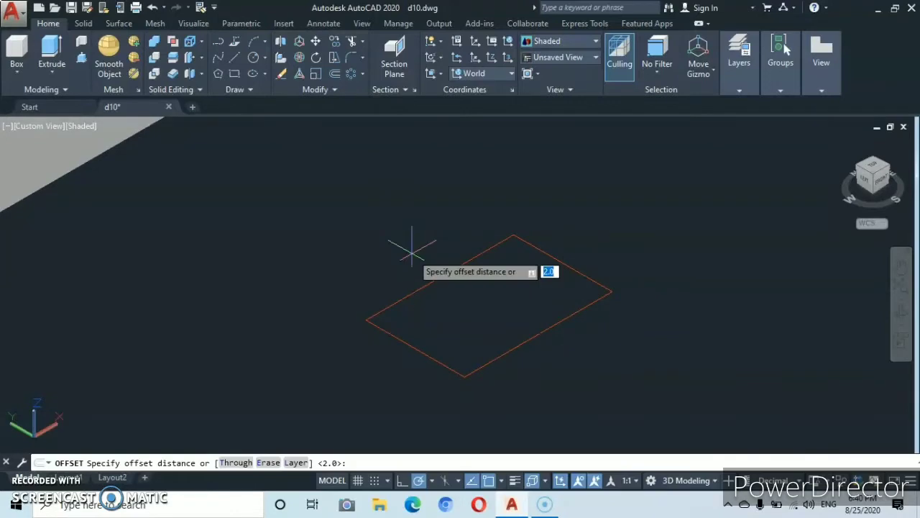
text(4)
key(Return)
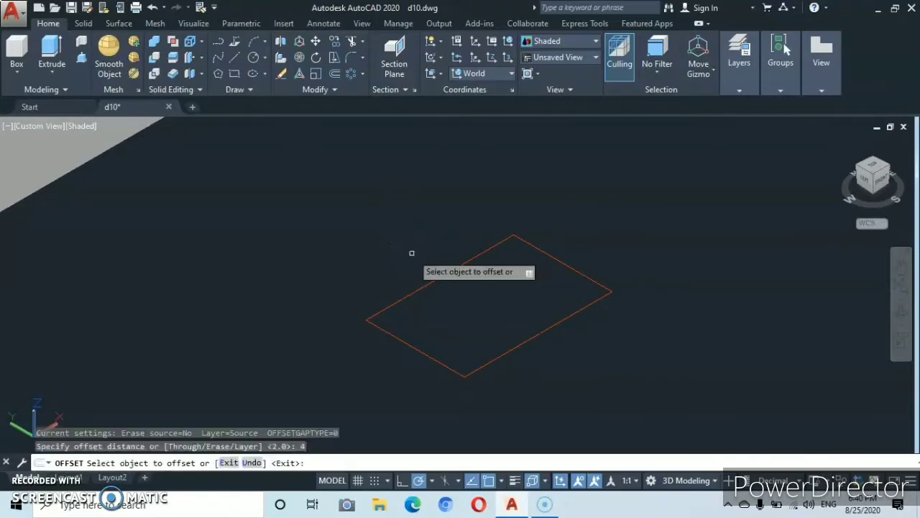
click(423, 288)
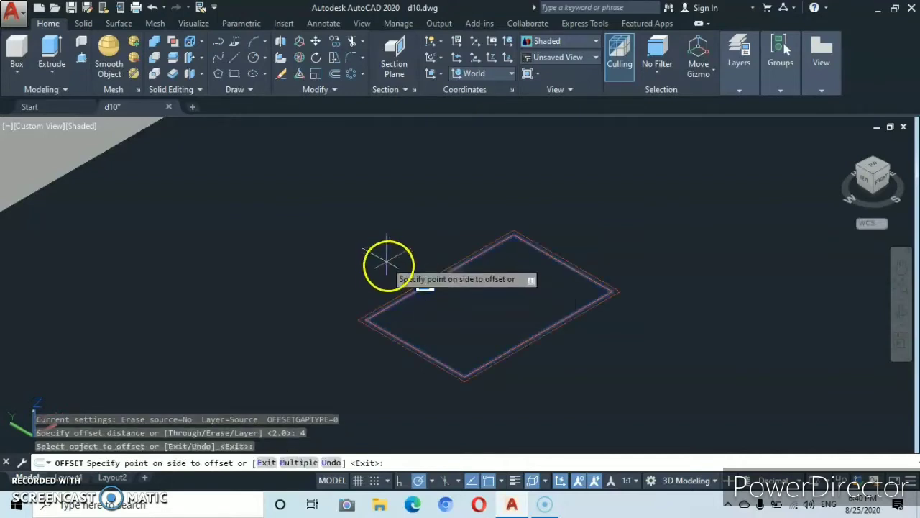
click(435, 314)
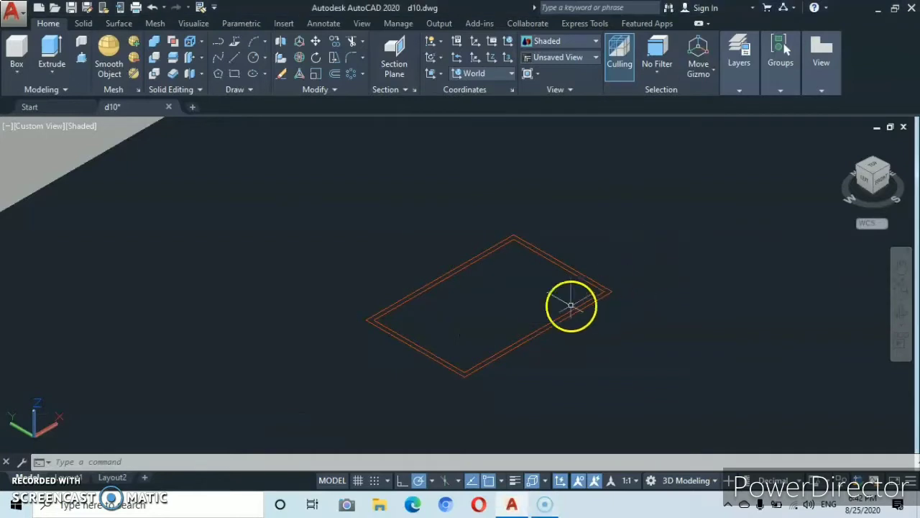
- Explode the inner offset rectangle into separate lines
scroll(540, 289, up, 3)
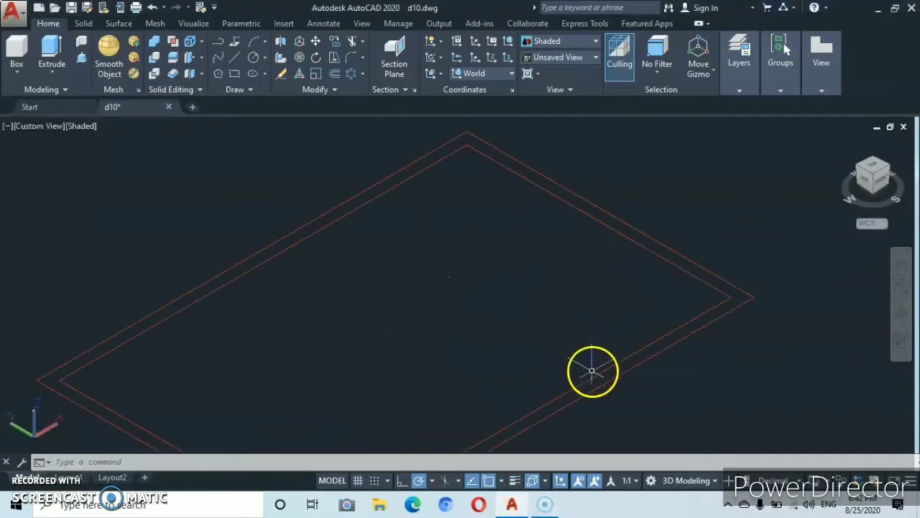
click(595, 377)
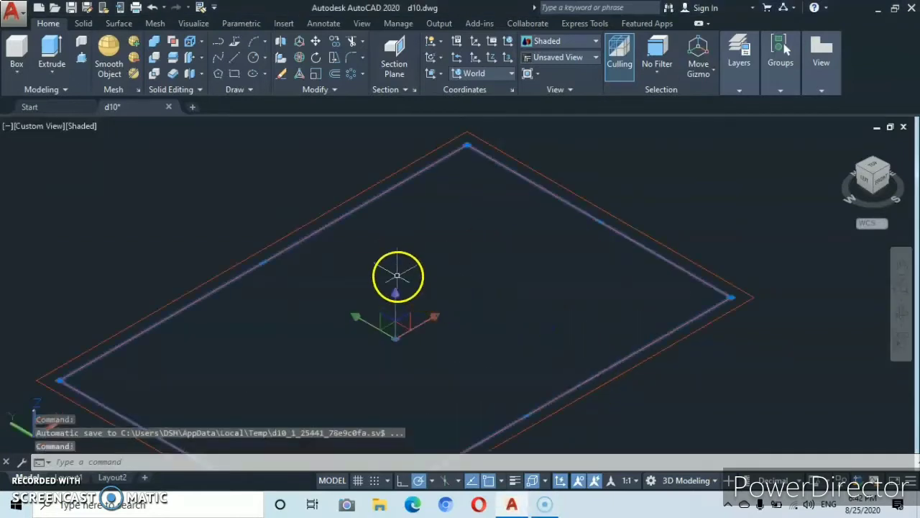
click(334, 87)
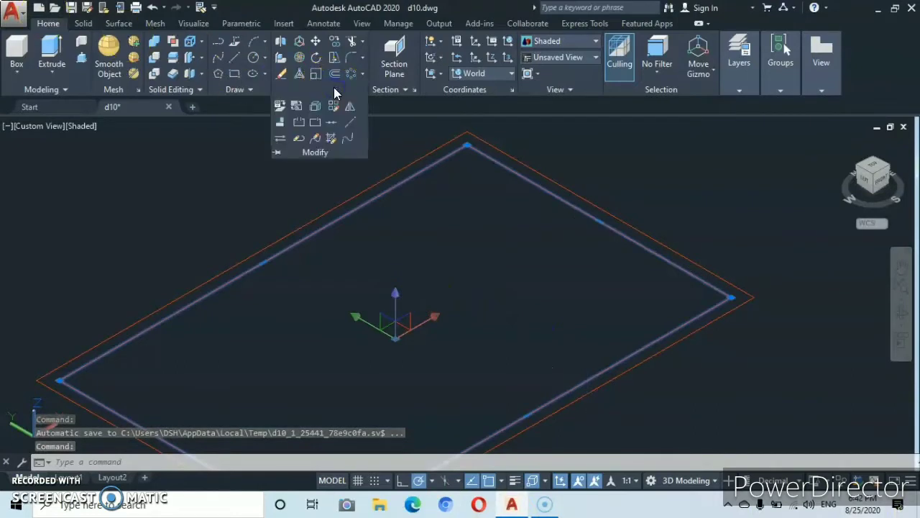
click(316, 109)
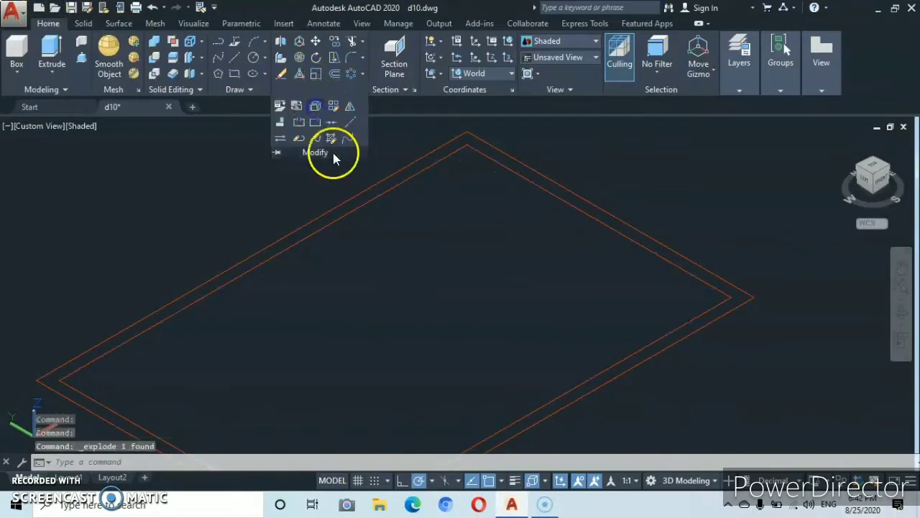
- Divide the front long line of the exploded inner rectangle into 3 equal segments with the Divide command
scroll(379, 221, down, 2)
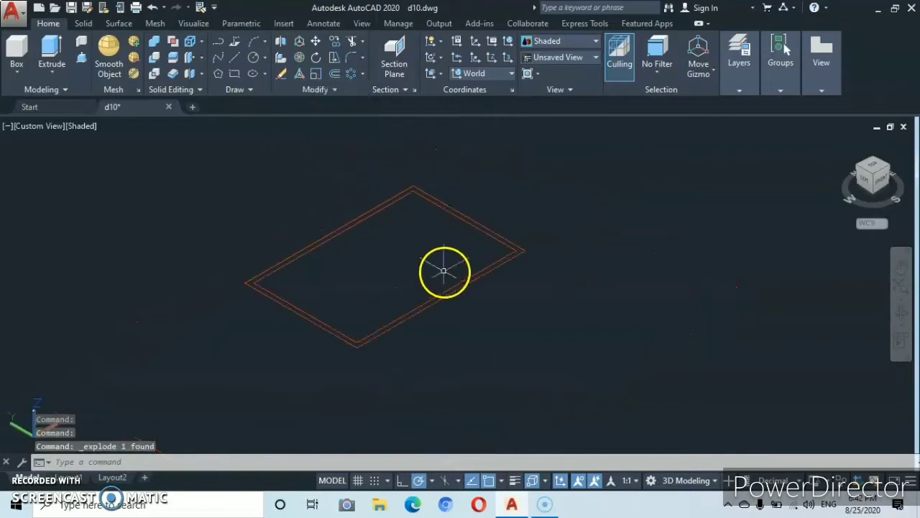
scroll(445, 271, up, 3)
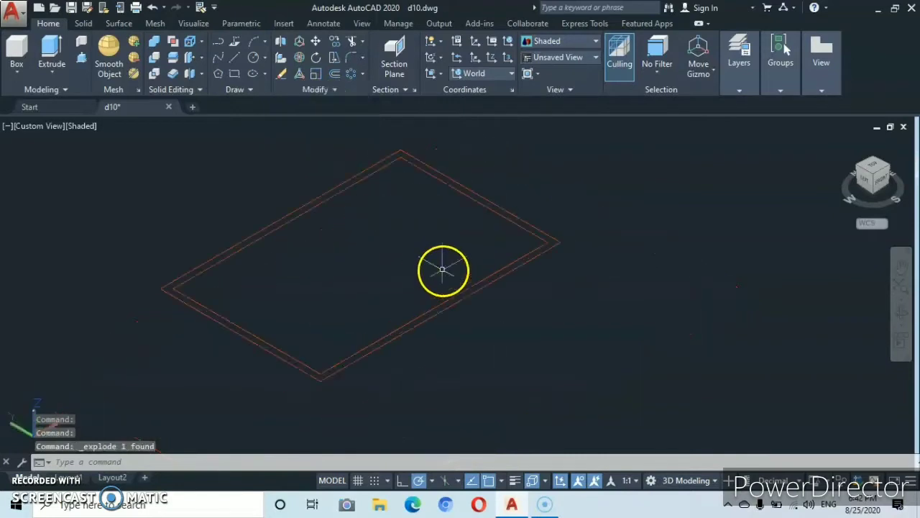
click(468, 302)
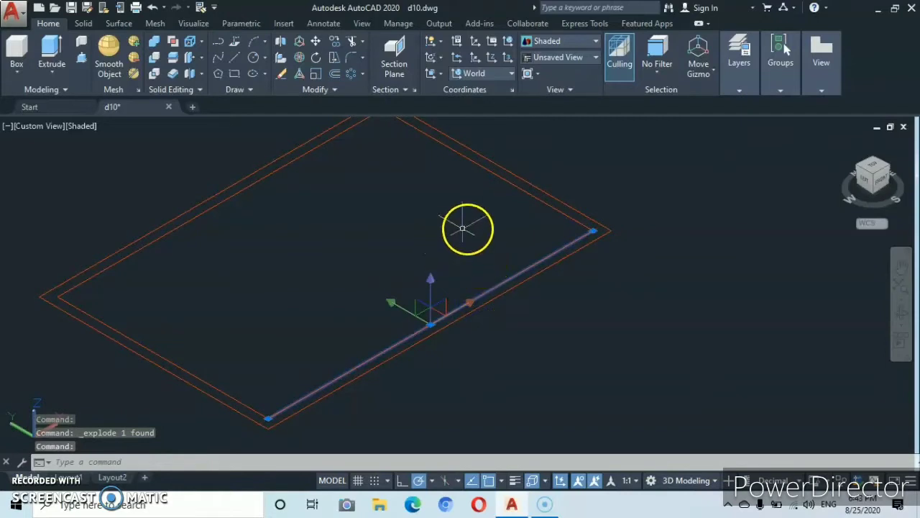
click(251, 88)
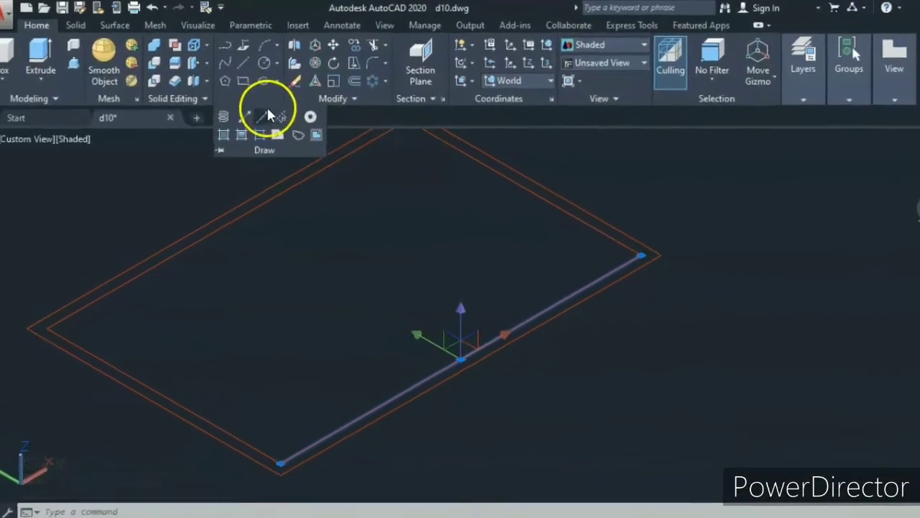
click(291, 118)
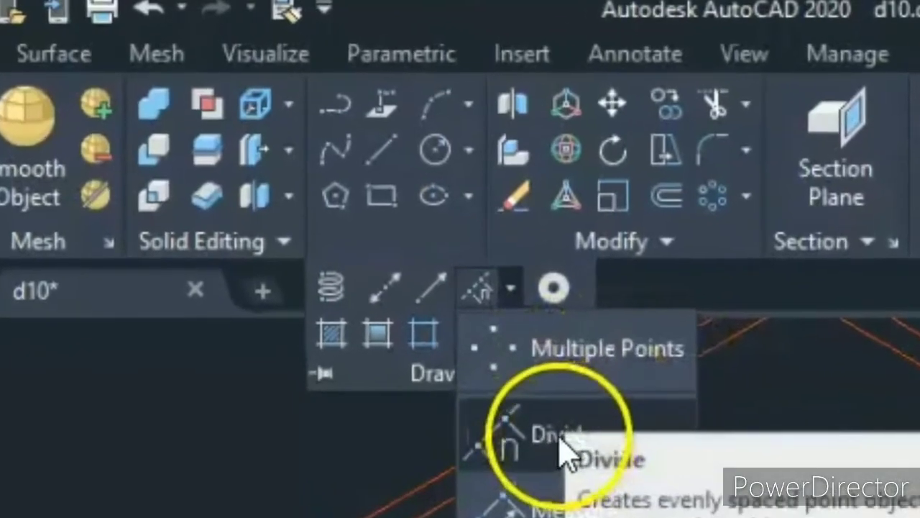
click(557, 435)
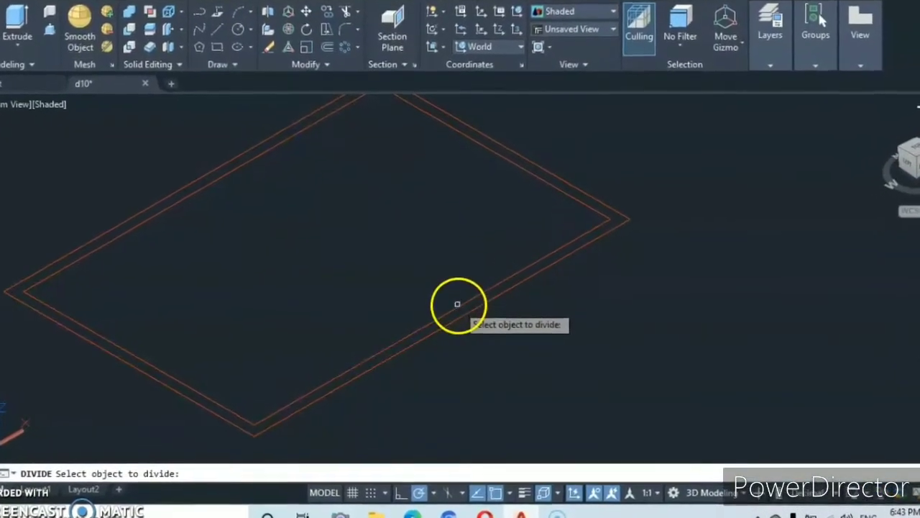
click(460, 304)
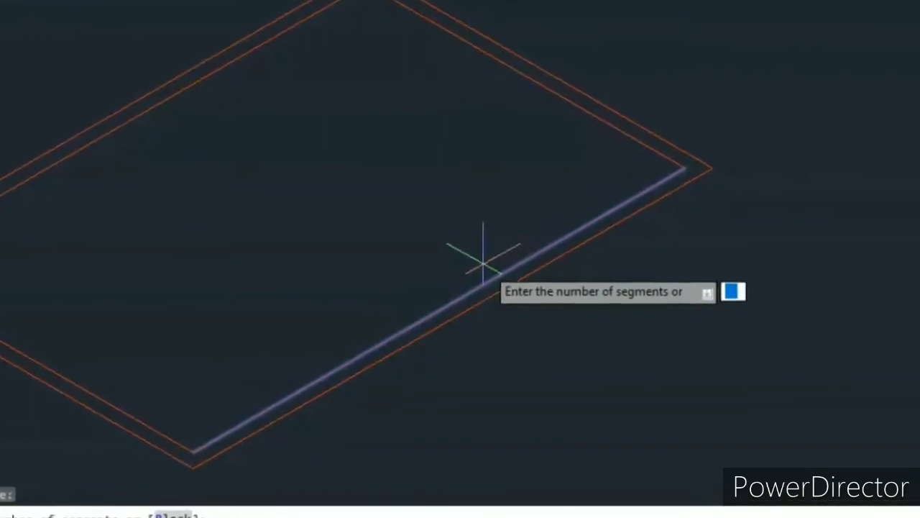
text(3)
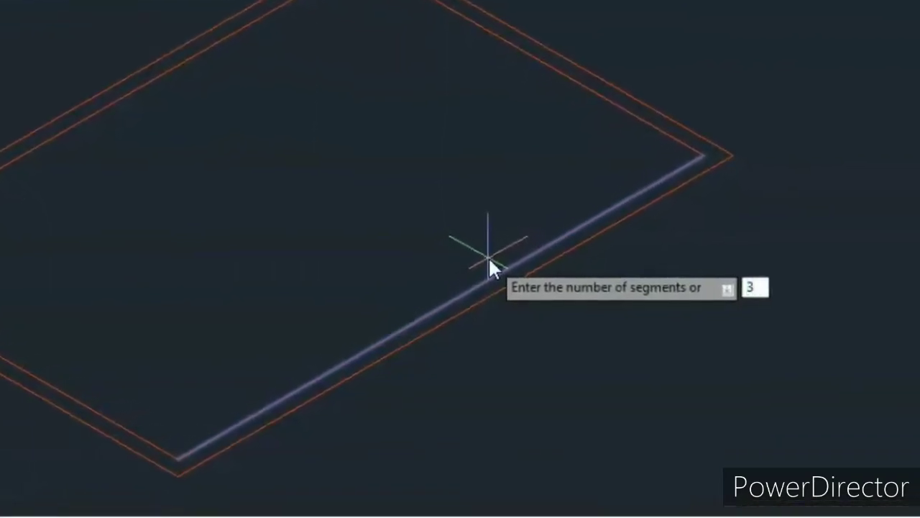
key(Return)
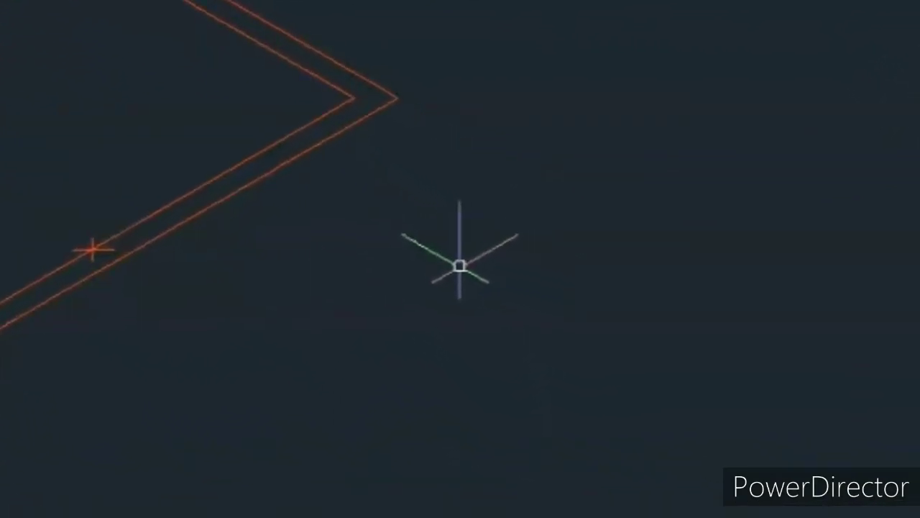
- Set the point style to the plain dot with the PTYPE command
text(pt)
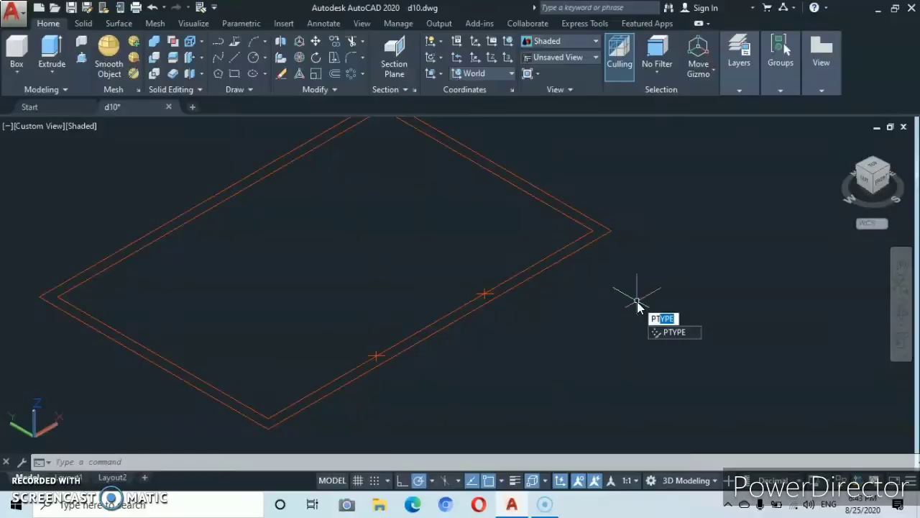
key(Return)
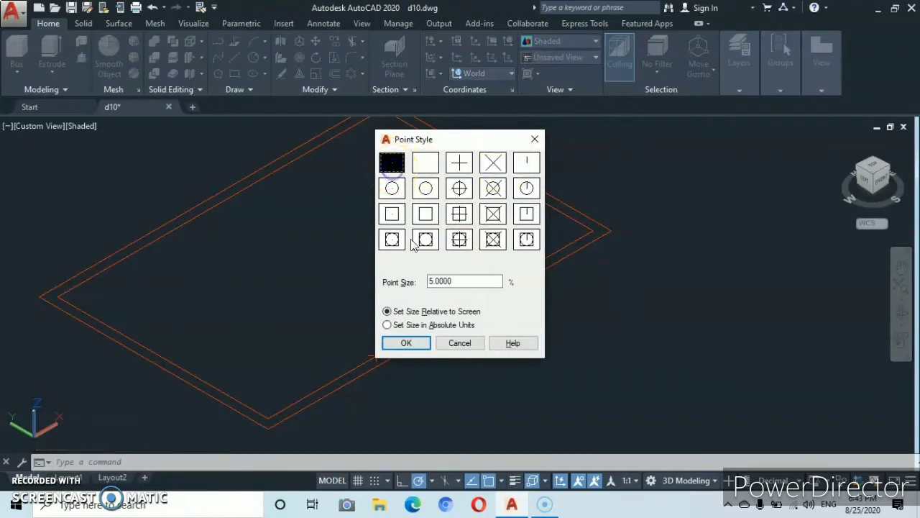
click(407, 343)
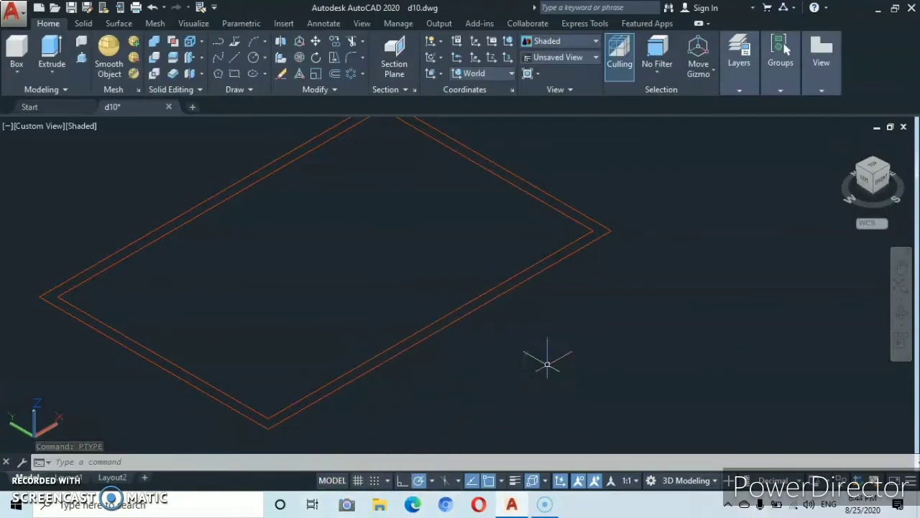
- Change the point style to an enclosed cross marker that makes the two division points easy to see
text(TYPE)
key(Return)
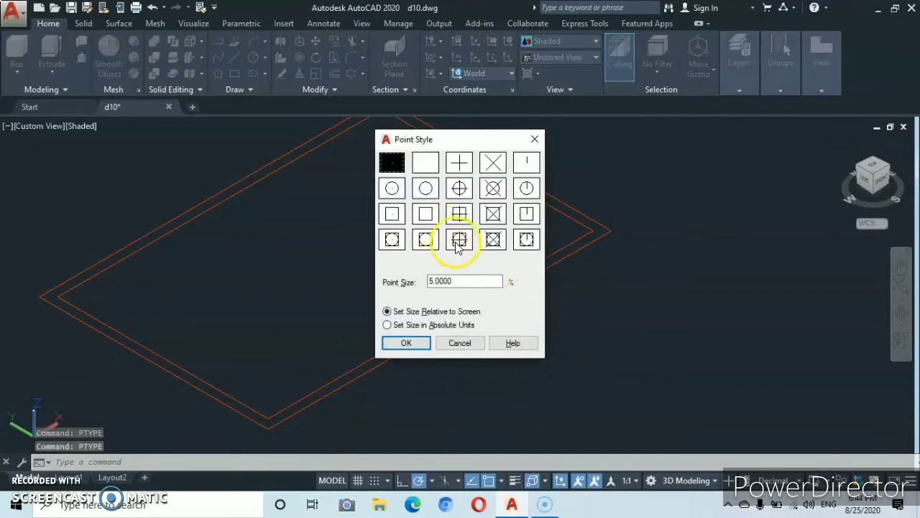
click(405, 344)
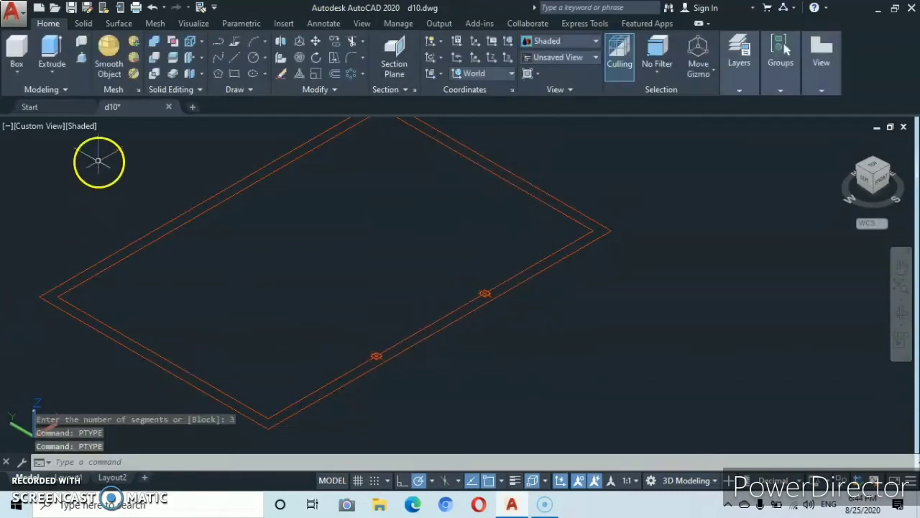
- Draw a line from the left-hand division point straight across to the opposite long line of the inner rectangle, adjusting the object snaps
click(236, 59)
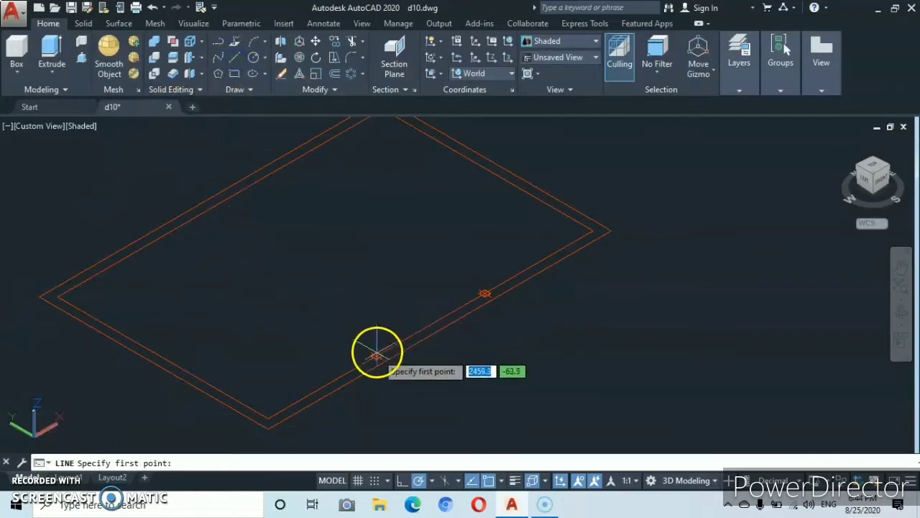
click(503, 481)
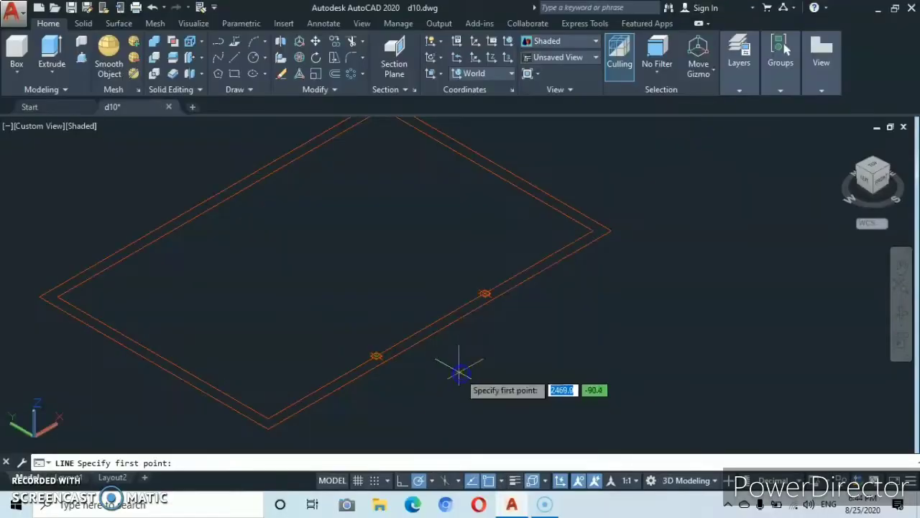
click(376, 355)
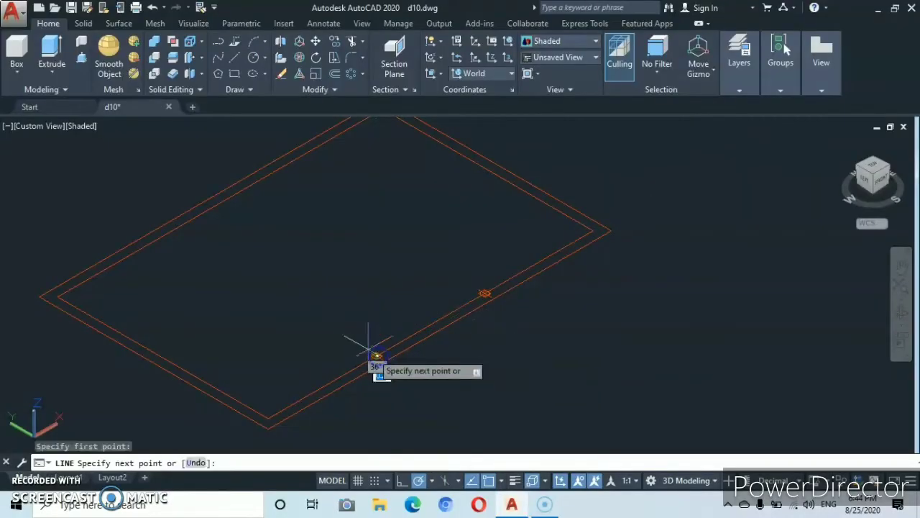
click(165, 234)
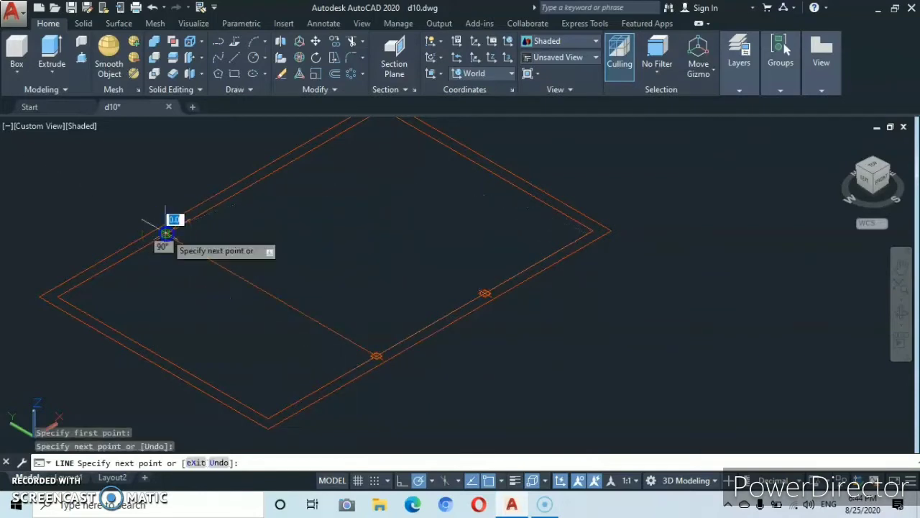
key(Return)
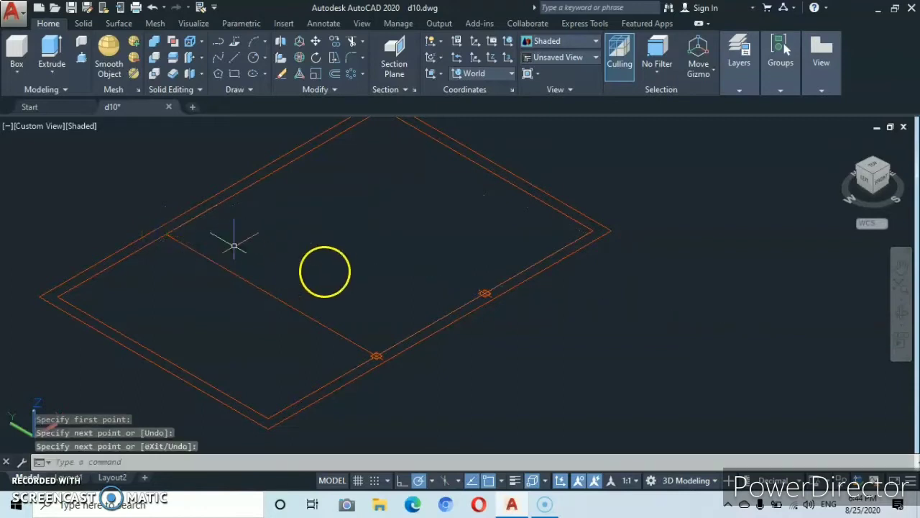
- Draw a second line from the right-hand division point straight across to the opposite inner long line
key(Return)
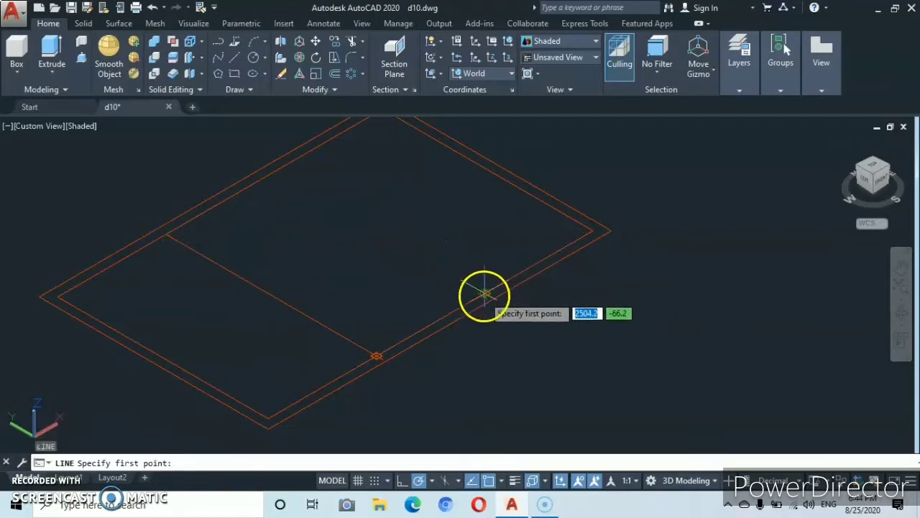
click(484, 294)
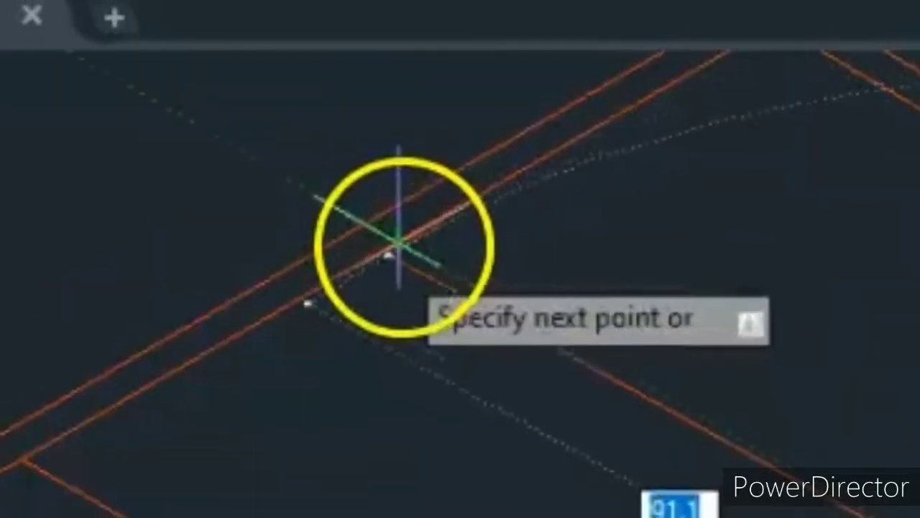
click(272, 169)
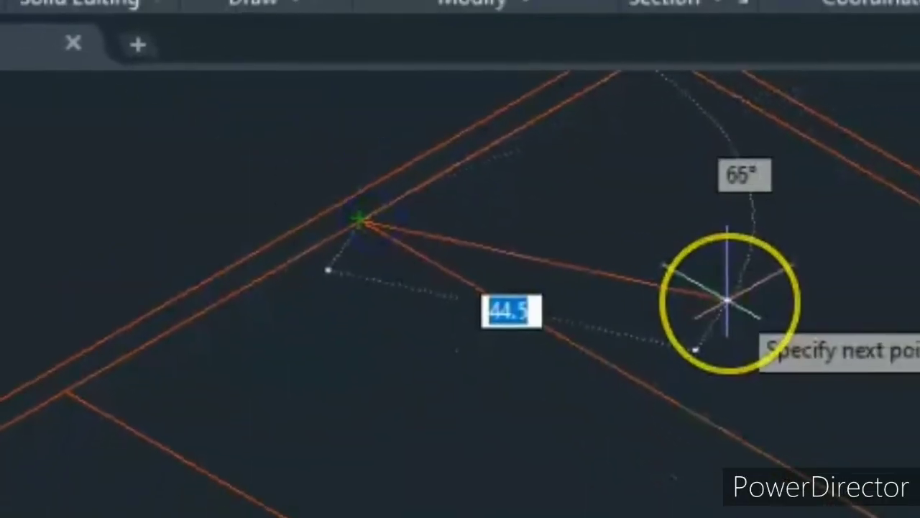
key(Escape)
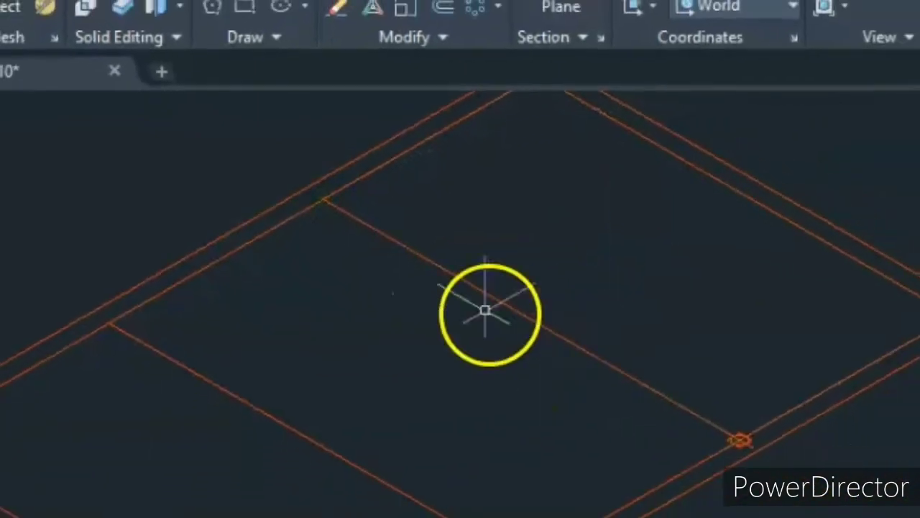
- Erase the two division point markers at the front ends of the divider lines
scroll(624, 305, down, 5)
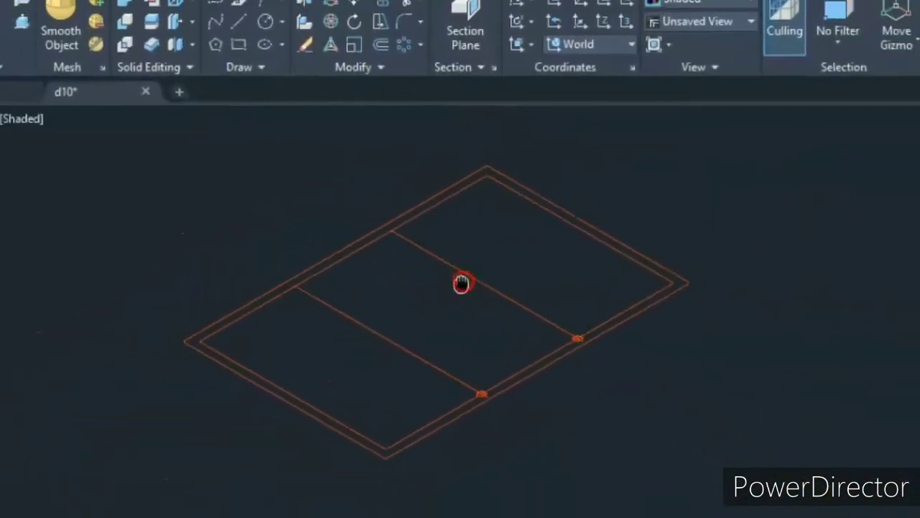
scroll(462, 283, up, 2)
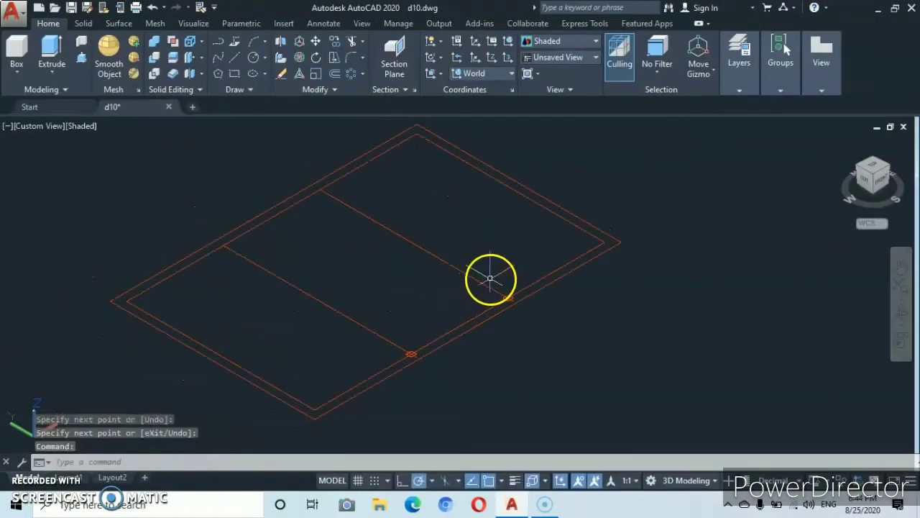
click(489, 279)
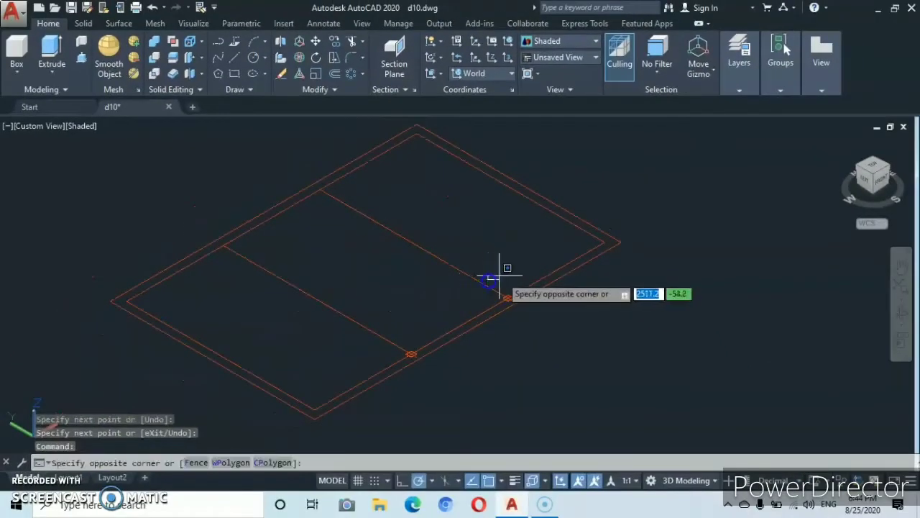
click(522, 317)
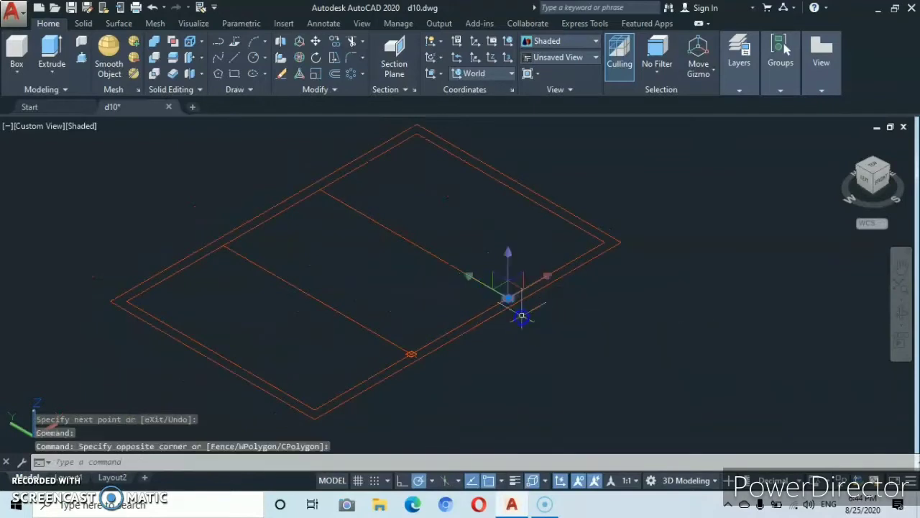
click(389, 336)
click(453, 366)
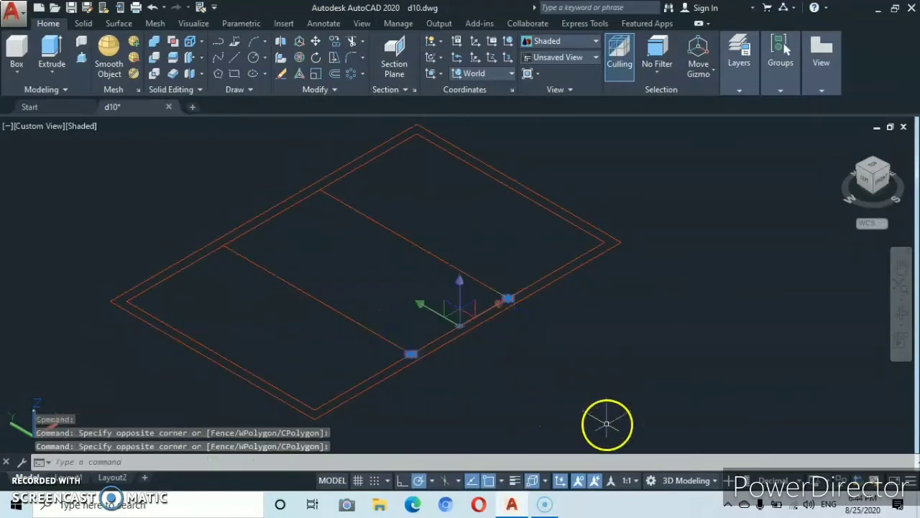
right_click(607, 424)
click(658, 185)
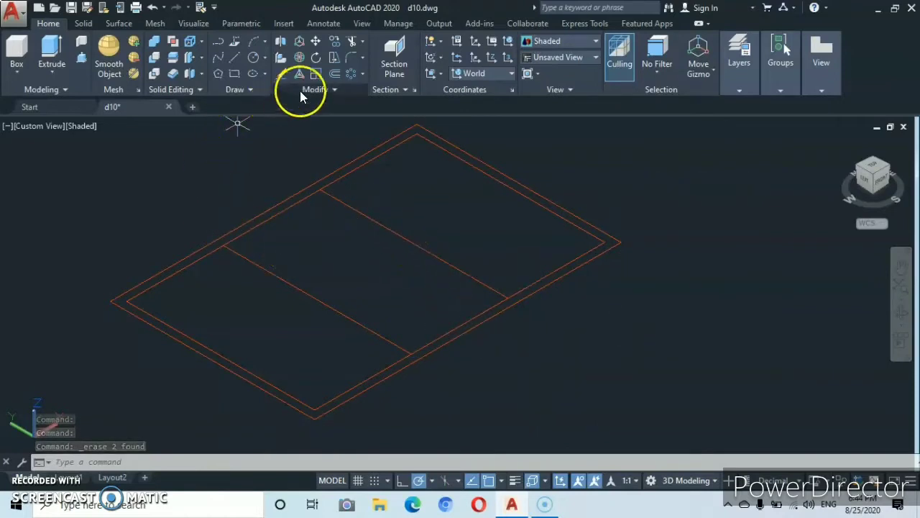
- Offset the right-hand divider line by 2 to both sides
click(335, 75)
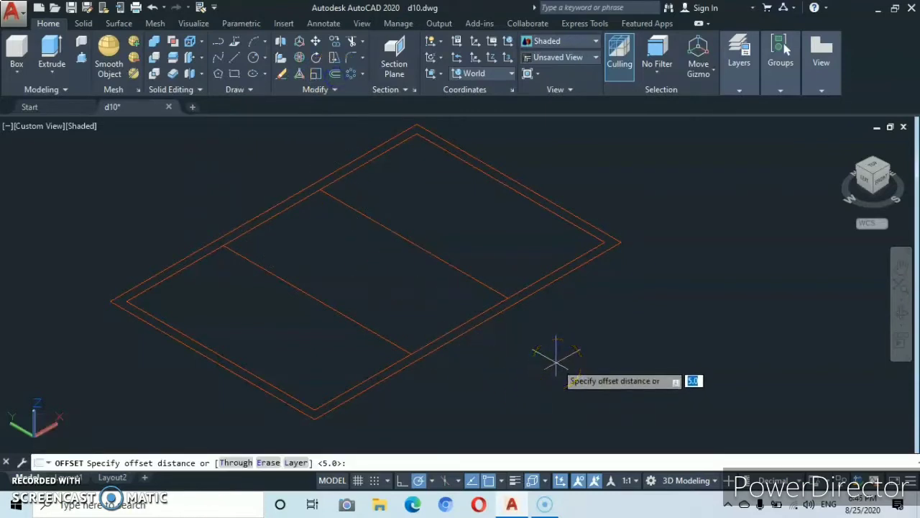
text(2)
key(Return)
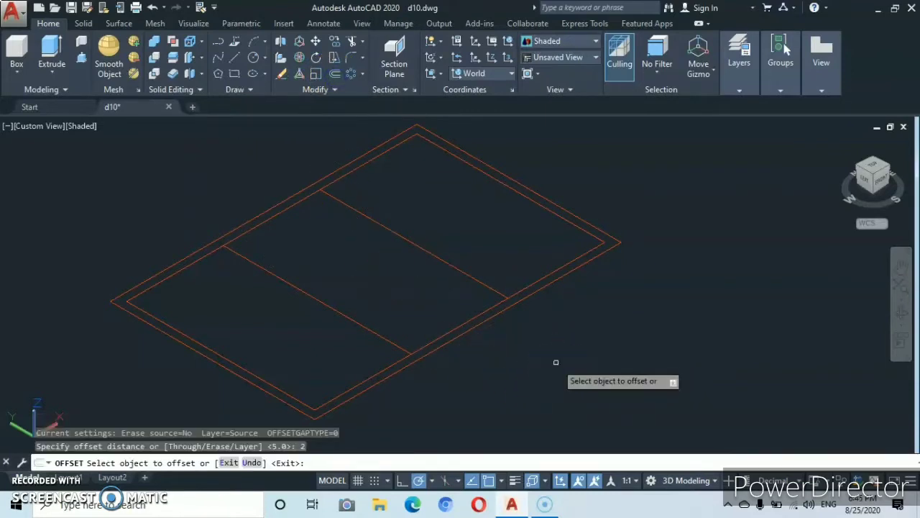
click(446, 263)
click(472, 230)
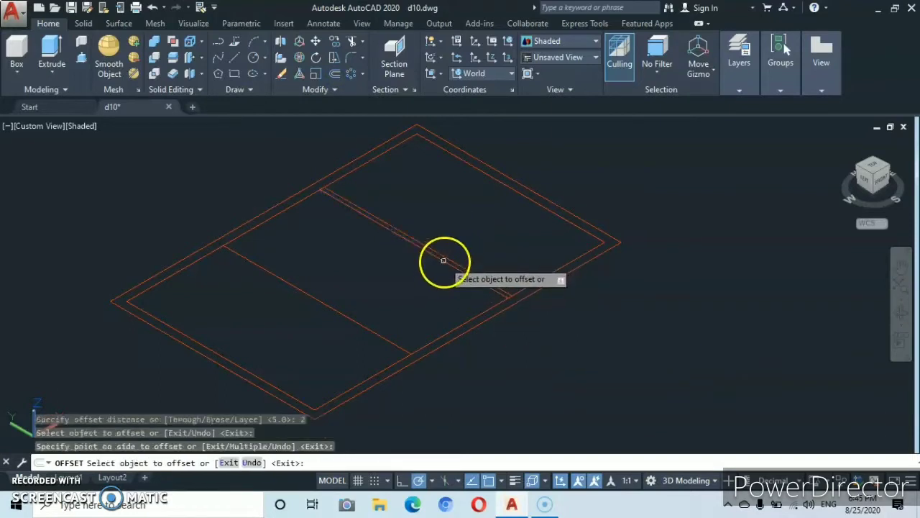
click(444, 259)
click(417, 295)
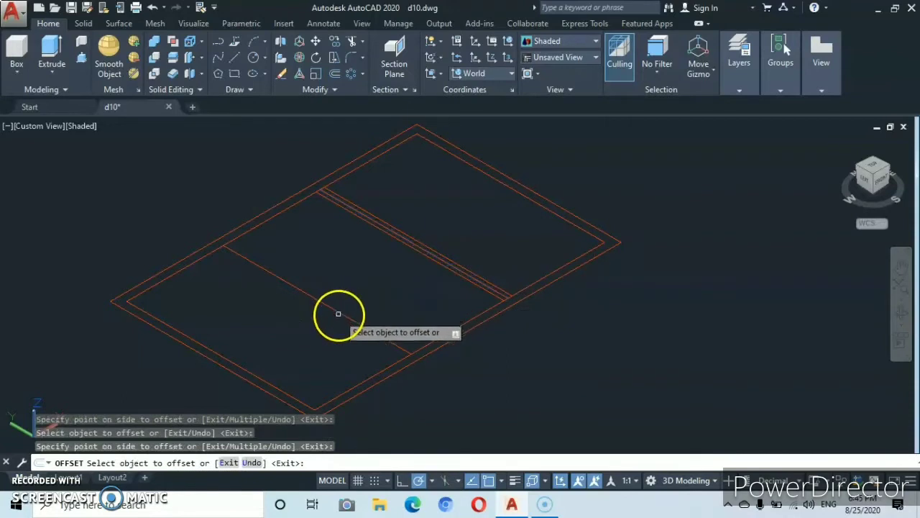
- Offset the left-hand divider line to both sides by the same distance of 2
click(340, 311)
click(354, 288)
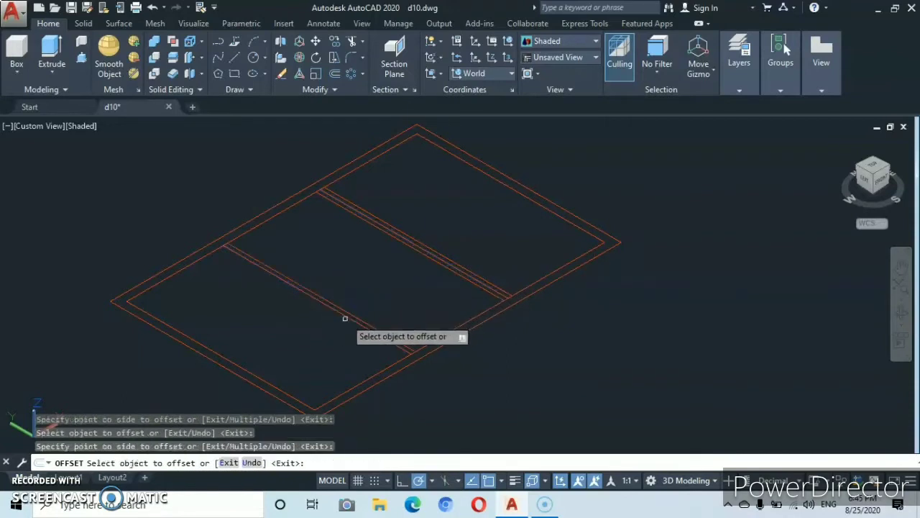
click(345, 315)
click(304, 344)
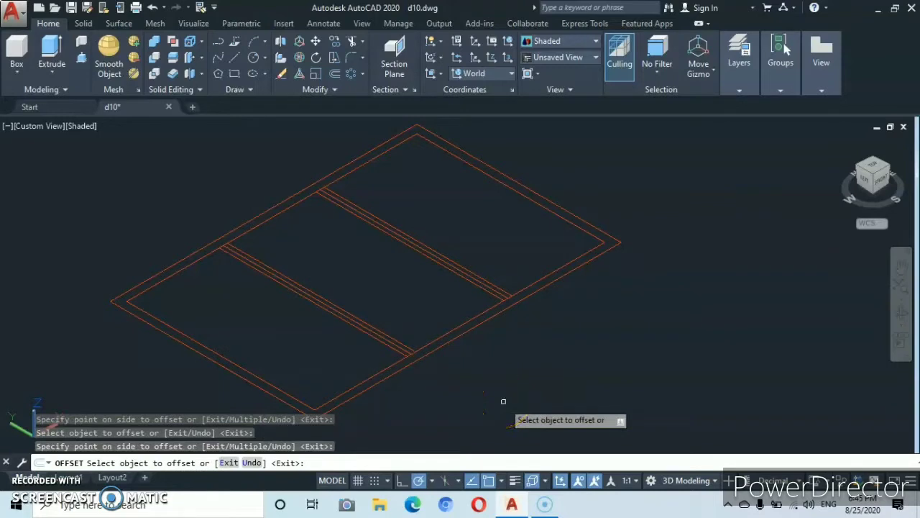
key(Escape)
- Trim the inner frame's back line between the right-hand divider's offset lines, using all objects as cutting edges
scroll(325, 182, up, 2)
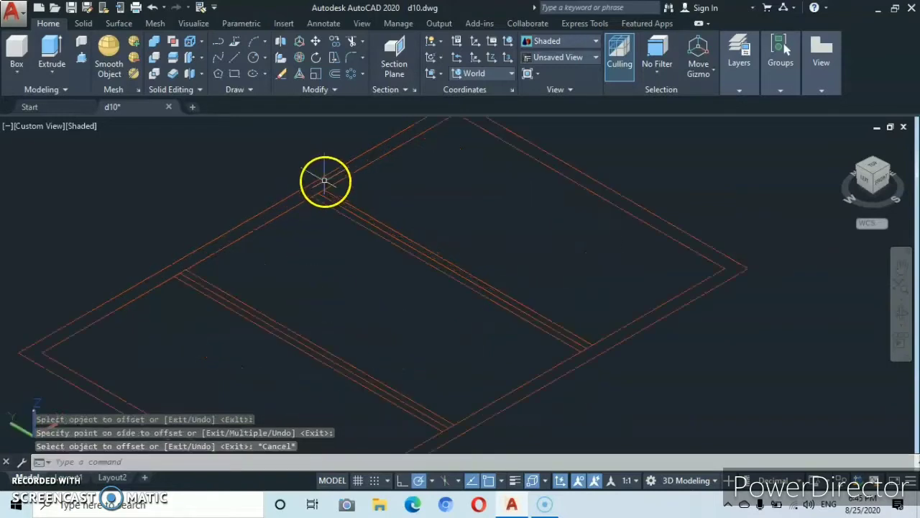
click(352, 41)
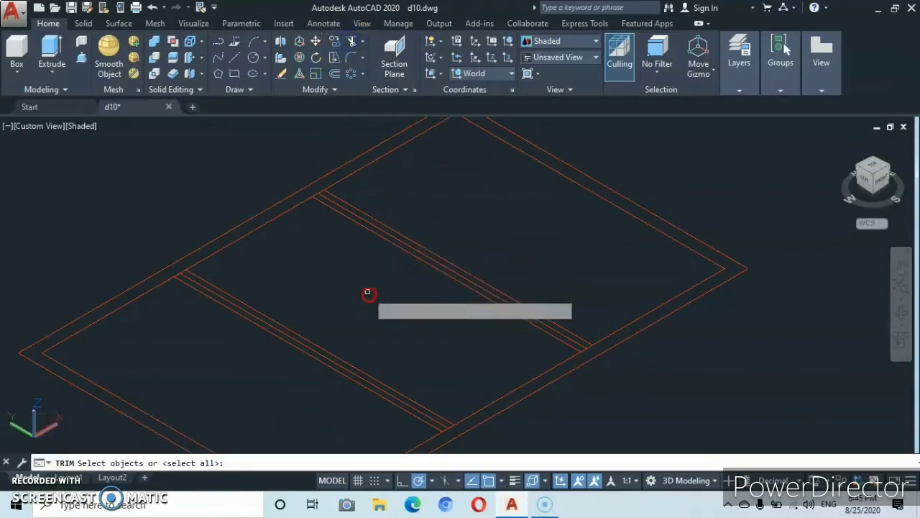
key(Return)
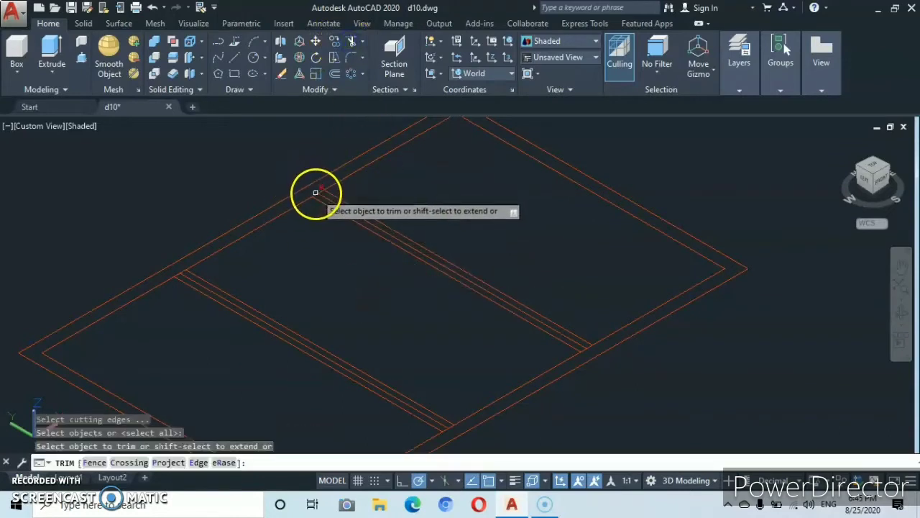
click(316, 192)
click(319, 190)
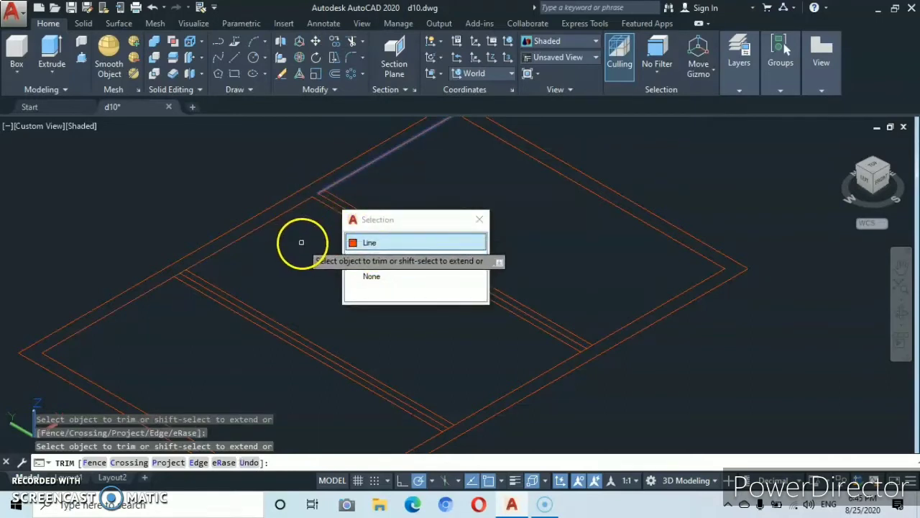
key(Escape)
scroll(327, 191, up, 4)
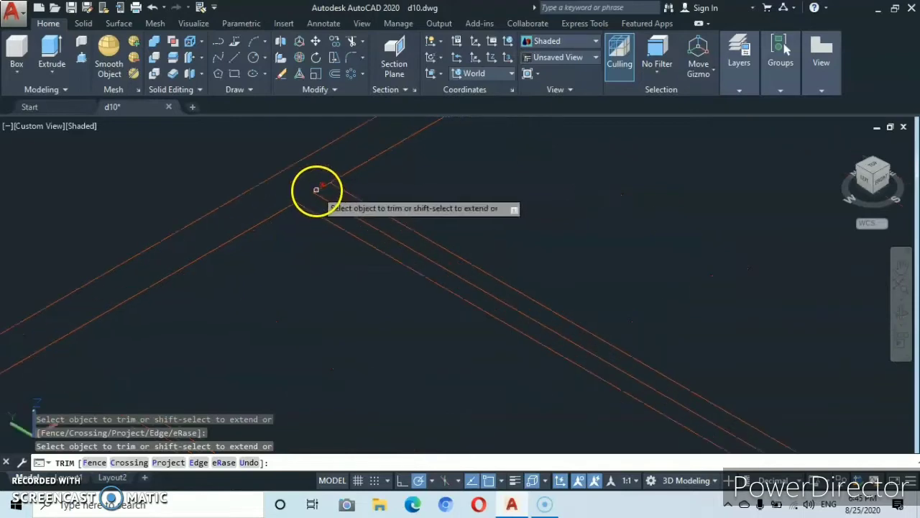
click(322, 189)
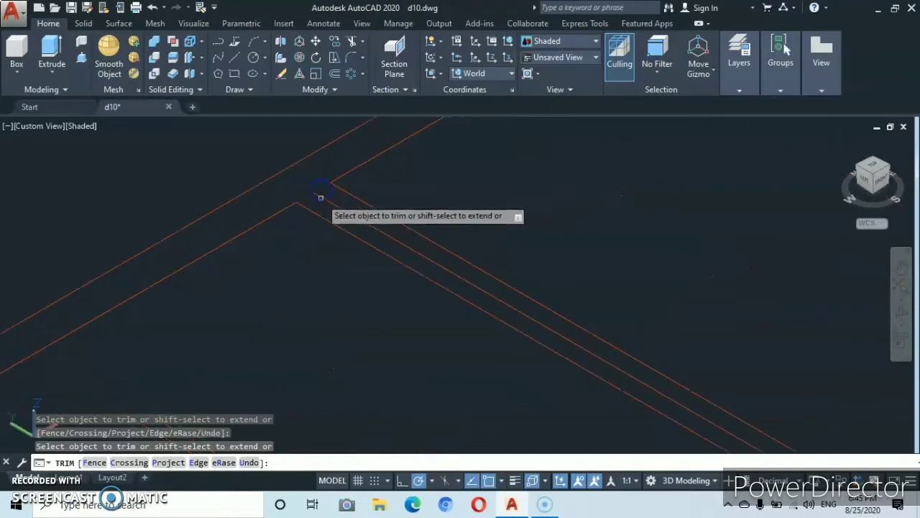
- Trim the inner frame's back line between the left-hand divider's offset lines
middle_drag(134, 299, 234, 294)
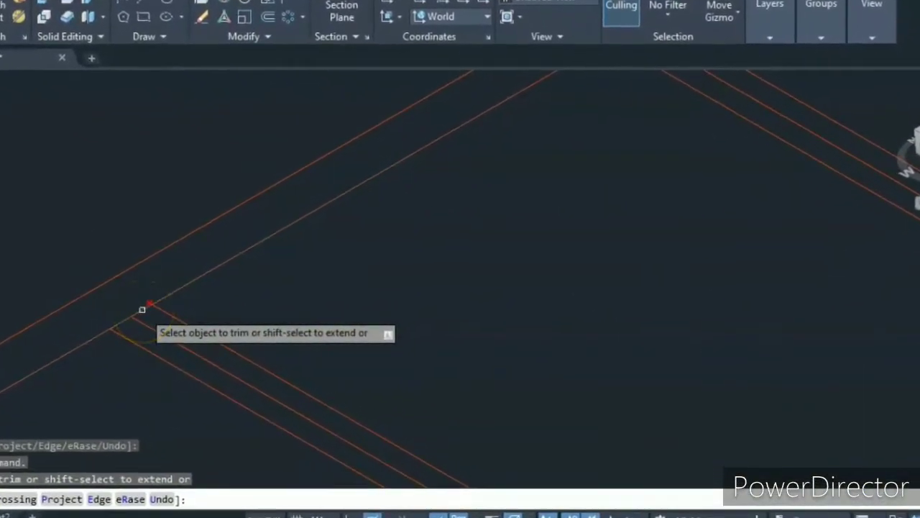
click(191, 345)
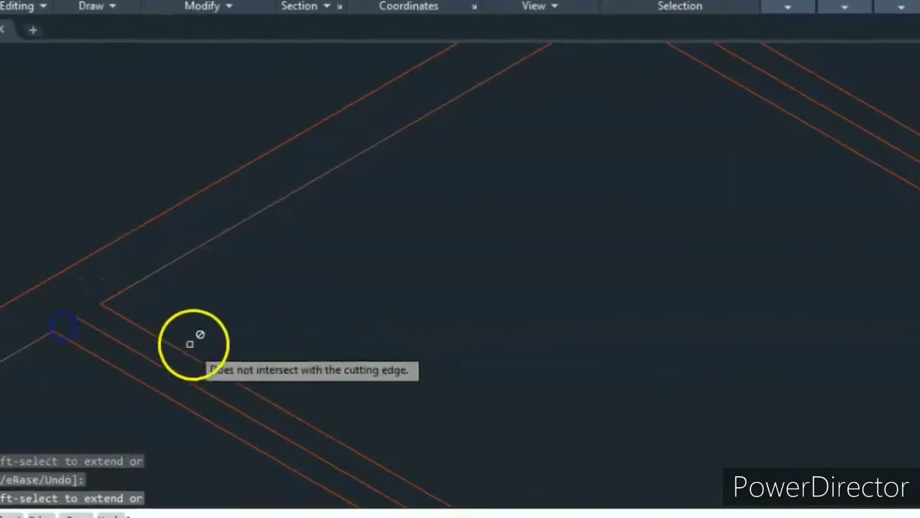
scroll(191, 335, down, 5)
middle_drag(335, 396, 348, 288)
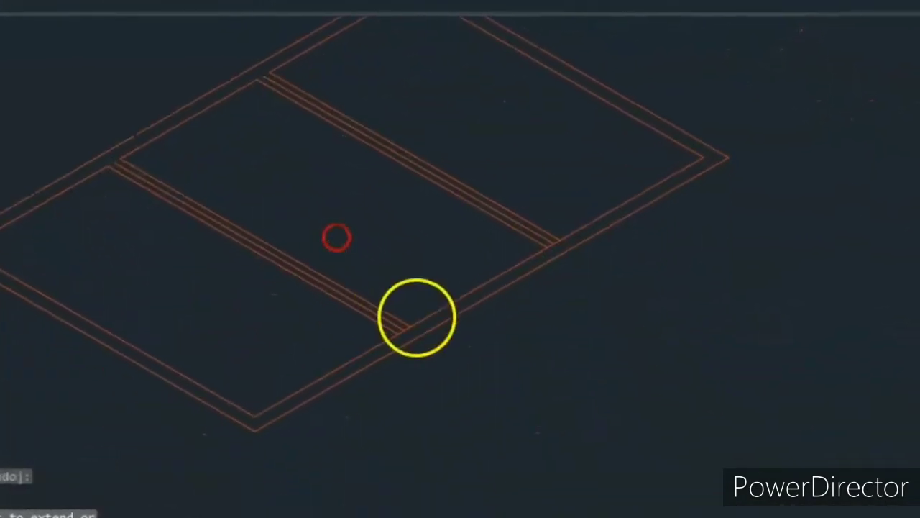
- Trim the inner frame's front line between the offset lines of both the left-hand and right-hand dividers
scroll(414, 319, up, 5)
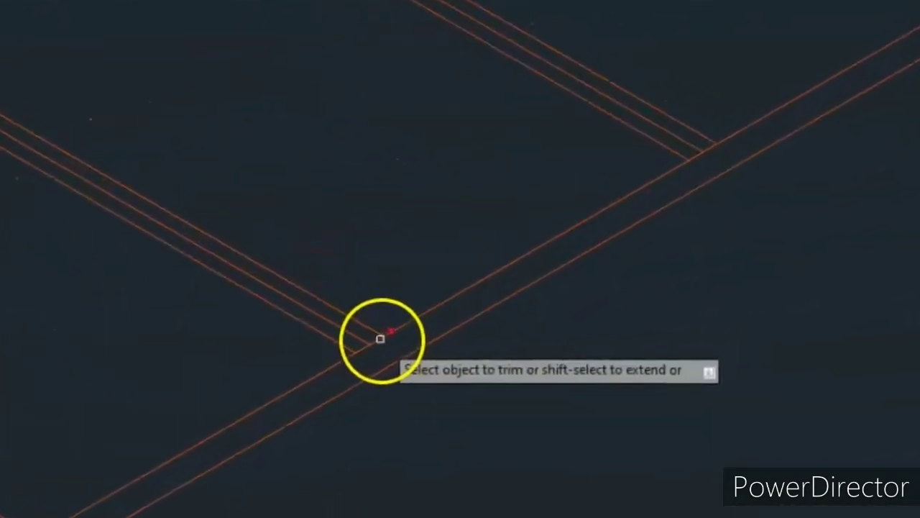
click(357, 345)
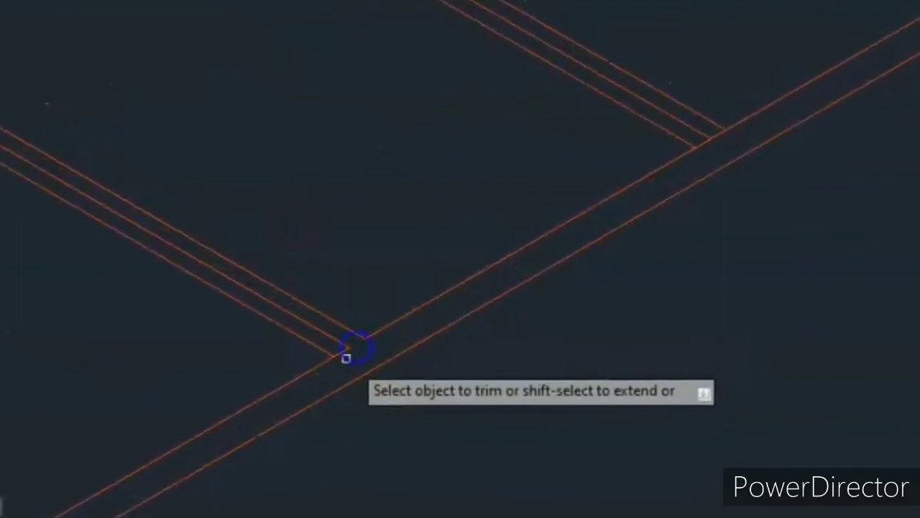
click(338, 360)
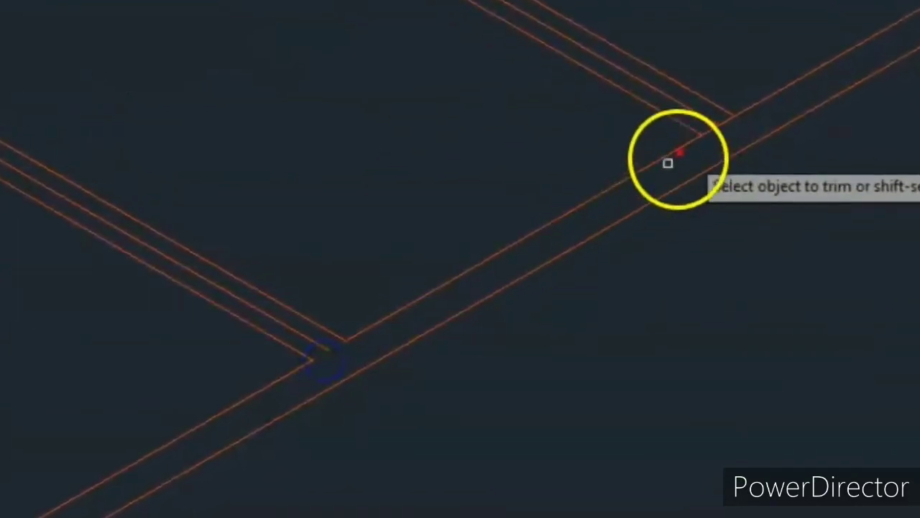
click(730, 113)
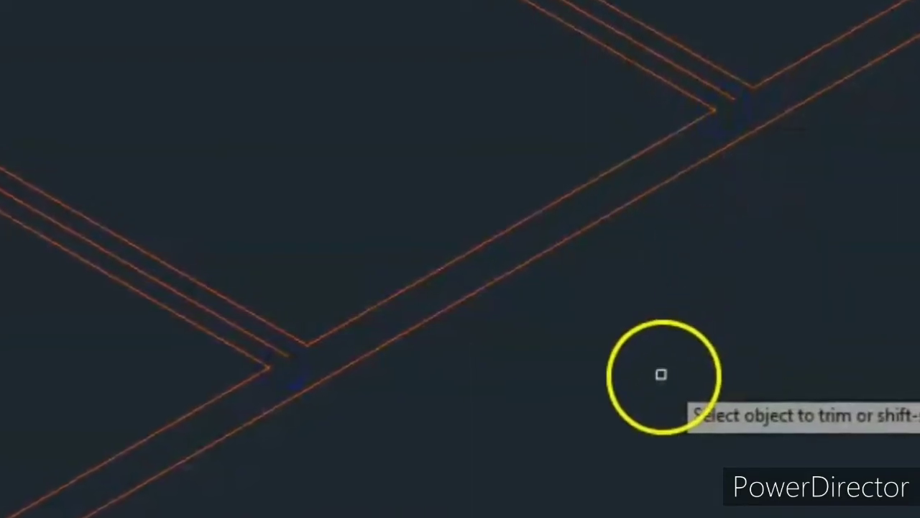
key(Escape)
- Erase the original centre lines of both dividers, keeping the offset lines on either side
click(738, 84)
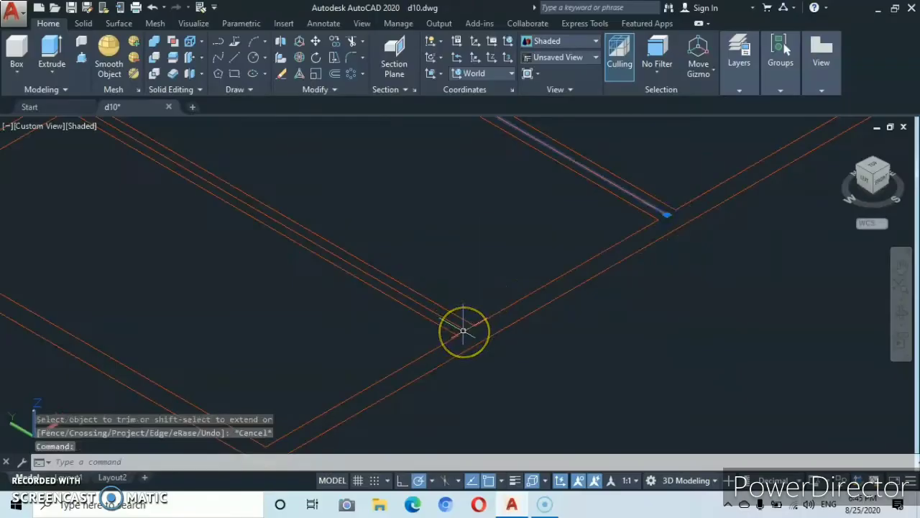
click(246, 362)
right_click(570, 372)
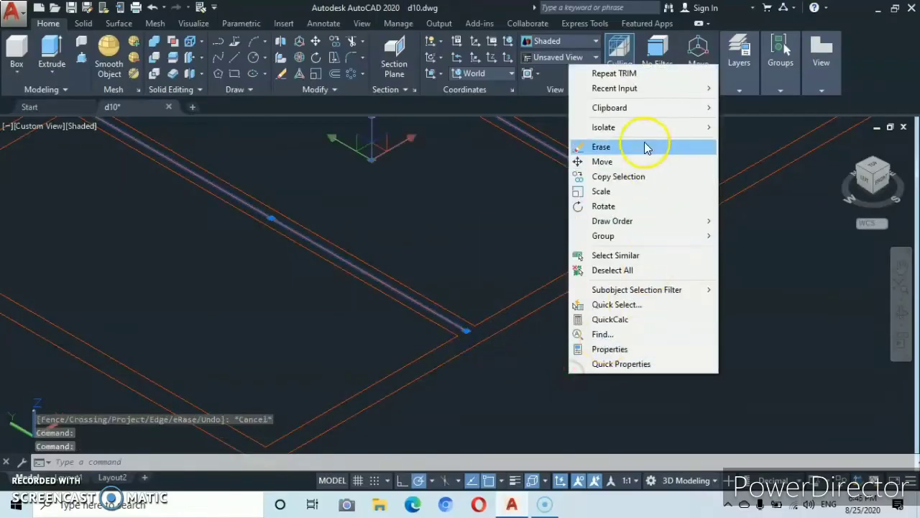
click(638, 149)
- Join the inner frame segments and divider lines into three closed polylines, one around each window panel
scroll(476, 323, down, 5)
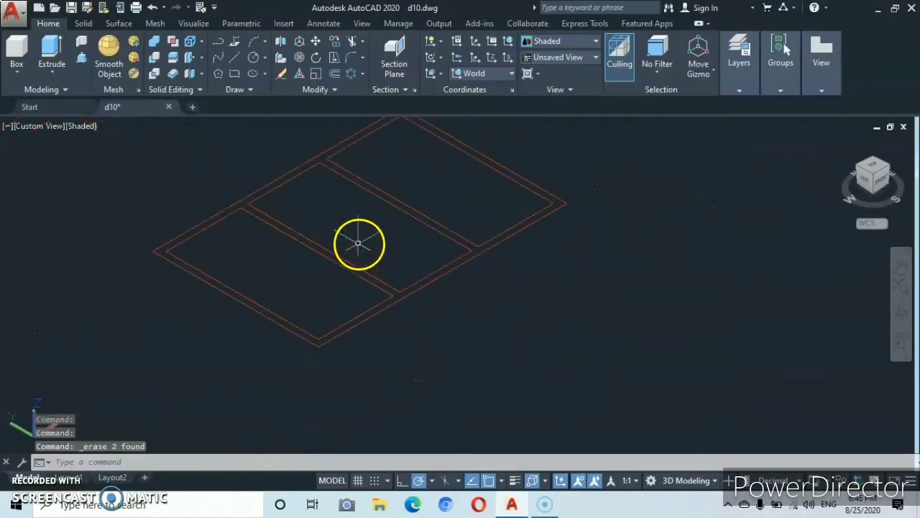
scroll(444, 287, down, 6)
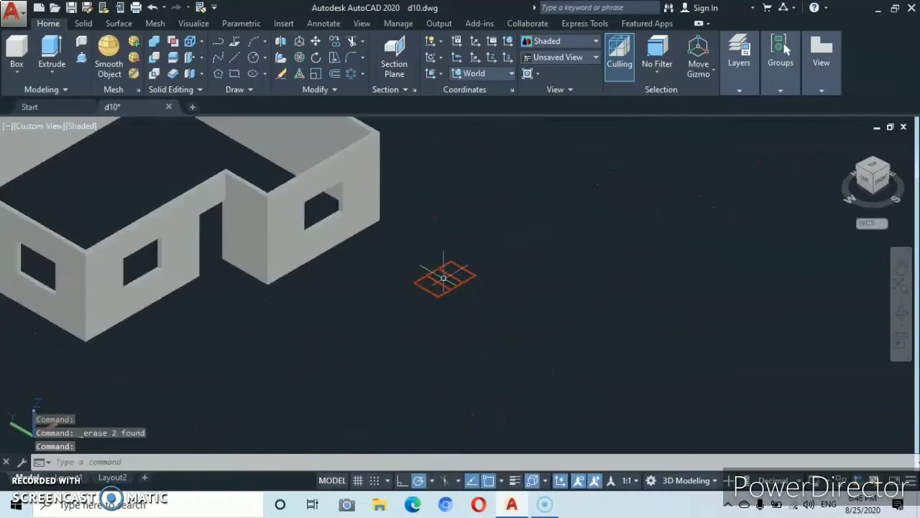
middle_drag(444, 280, 456, 319)
scroll(457, 315, up, 6)
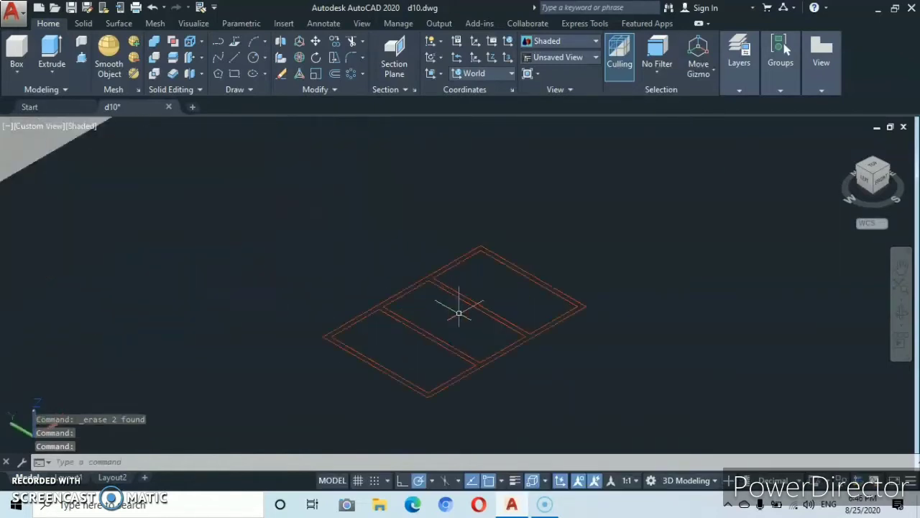
scroll(439, 295, up, 2)
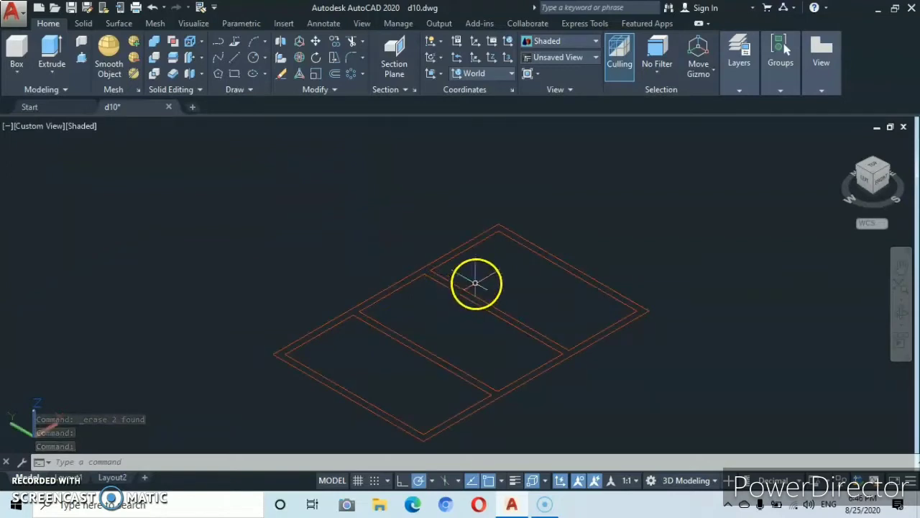
click(518, 240)
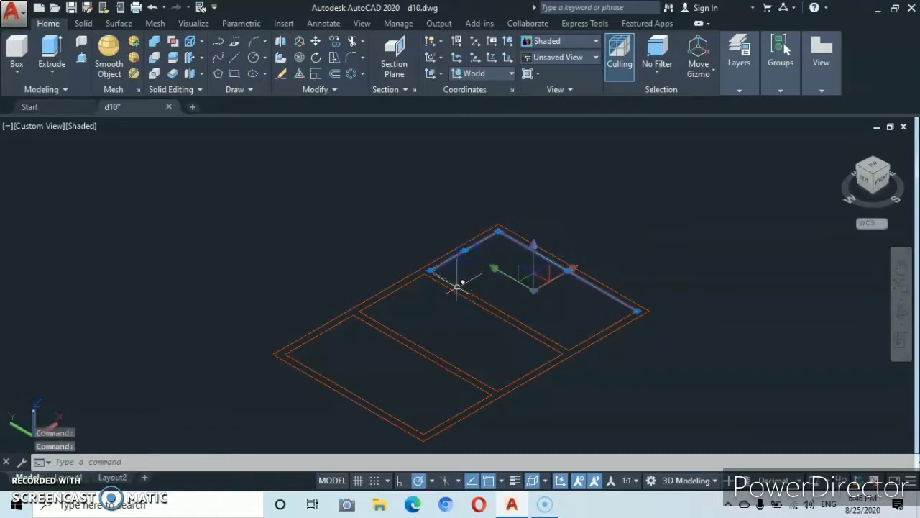
mouse_move(473, 279)
mouse_down()
mouse_move(390, 354)
mouse_move(382, 379)
mouse_up()
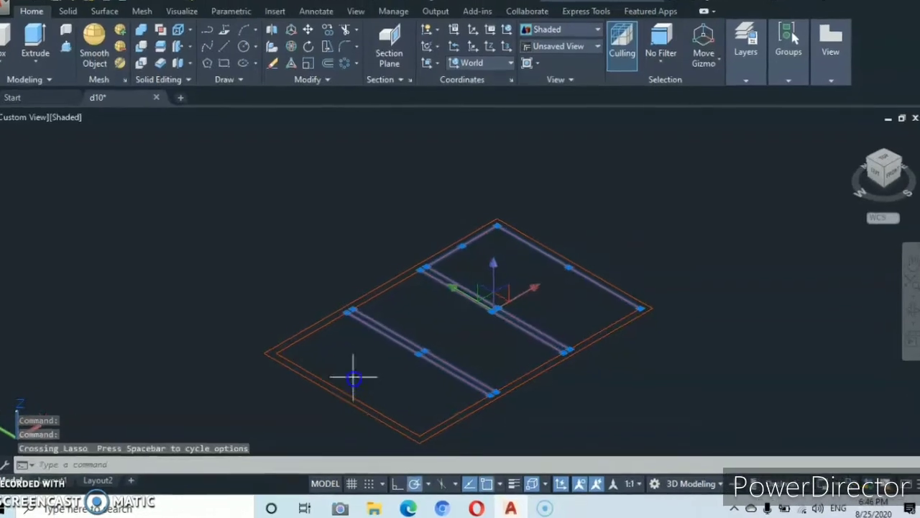
click(309, 401)
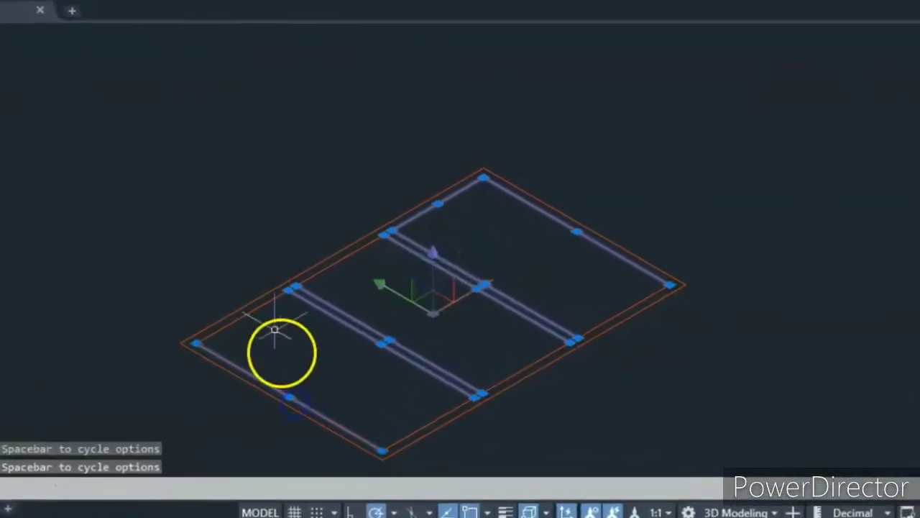
click(275, 315)
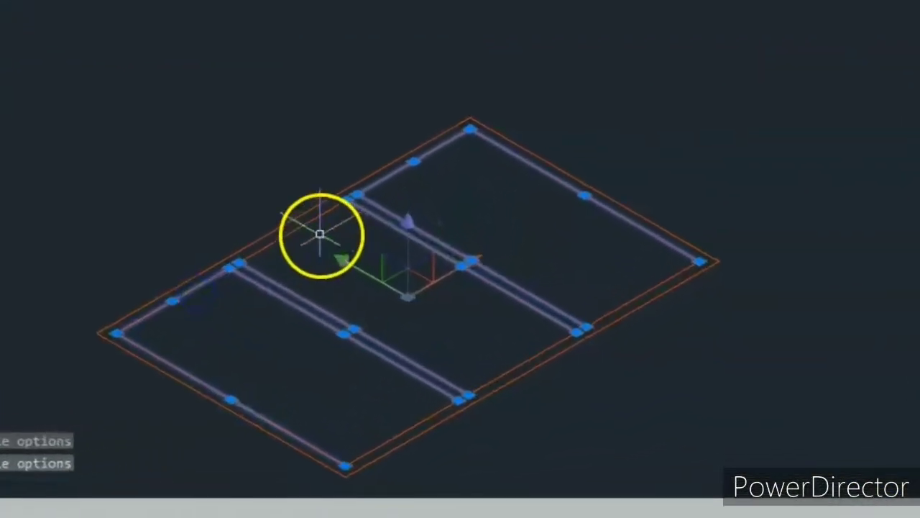
click(324, 233)
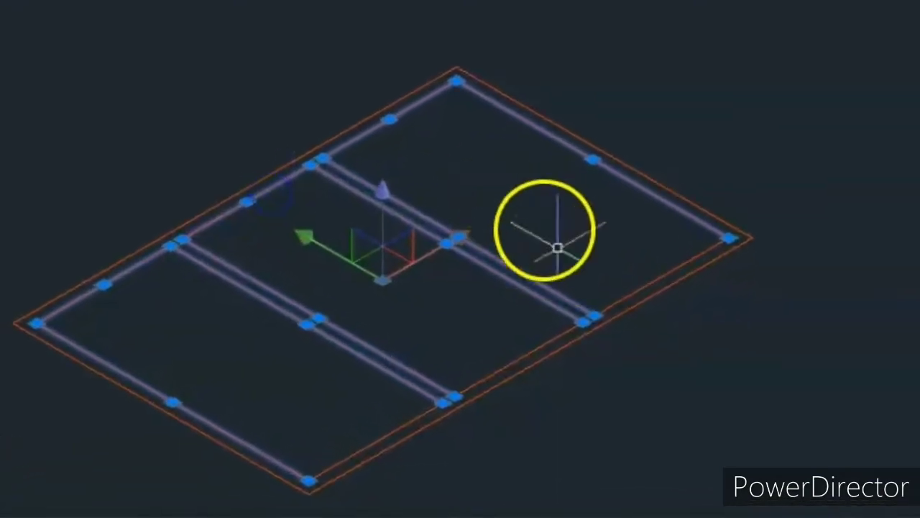
click(643, 279)
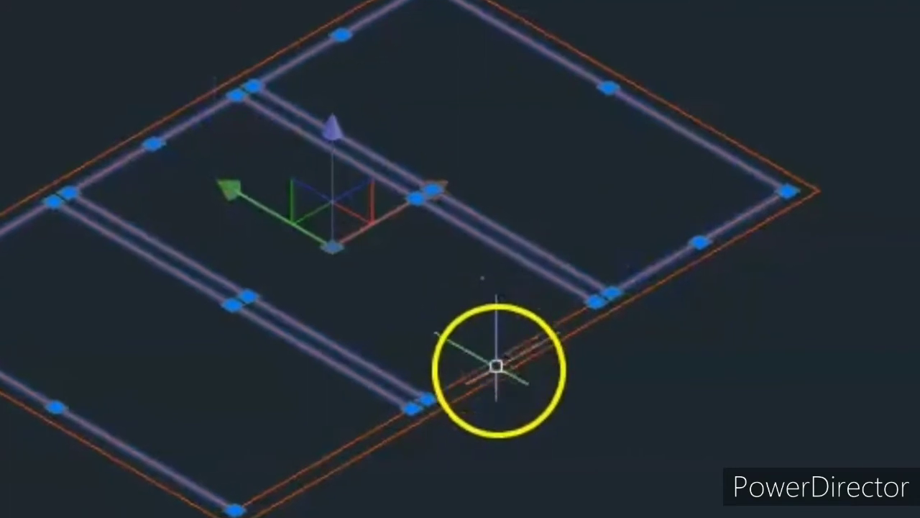
click(495, 359)
click(298, 474)
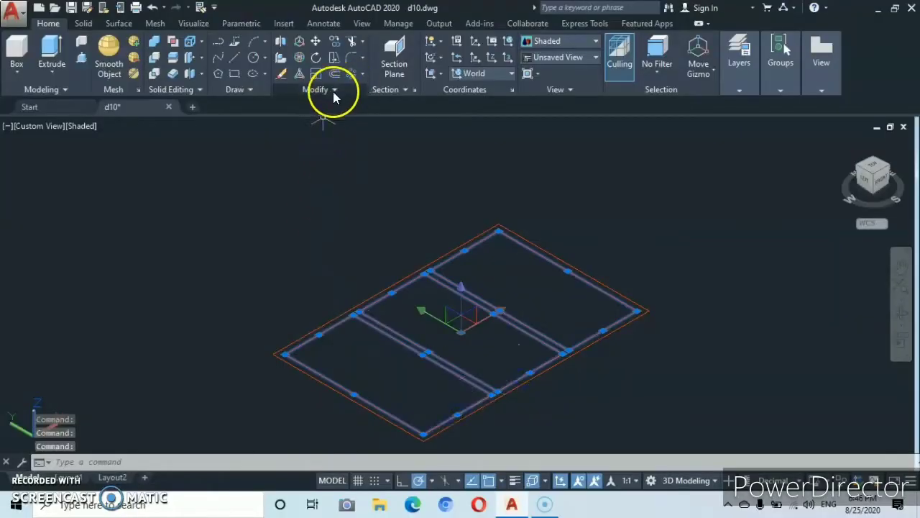
click(335, 89)
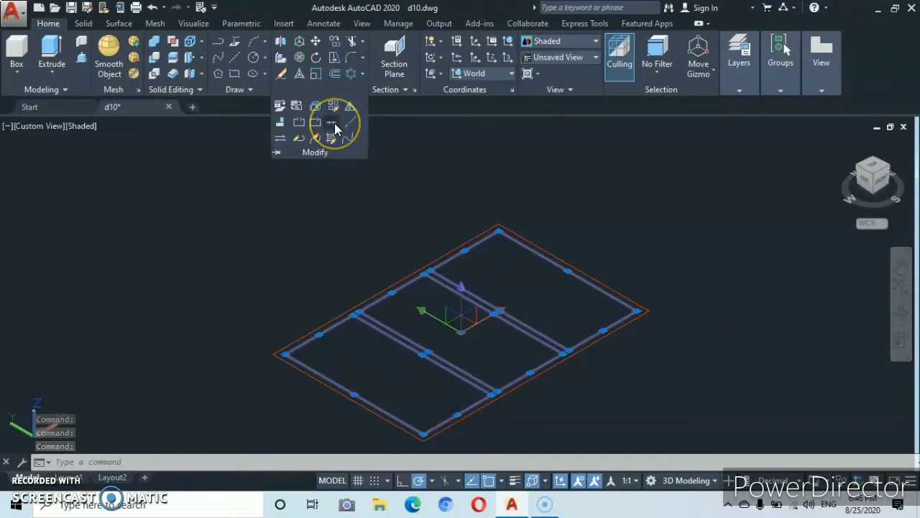
click(335, 123)
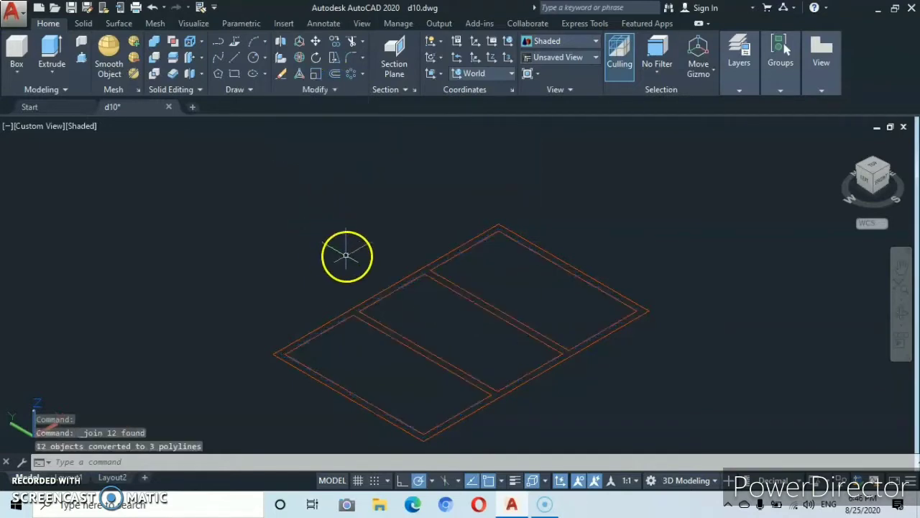
click(618, 318)
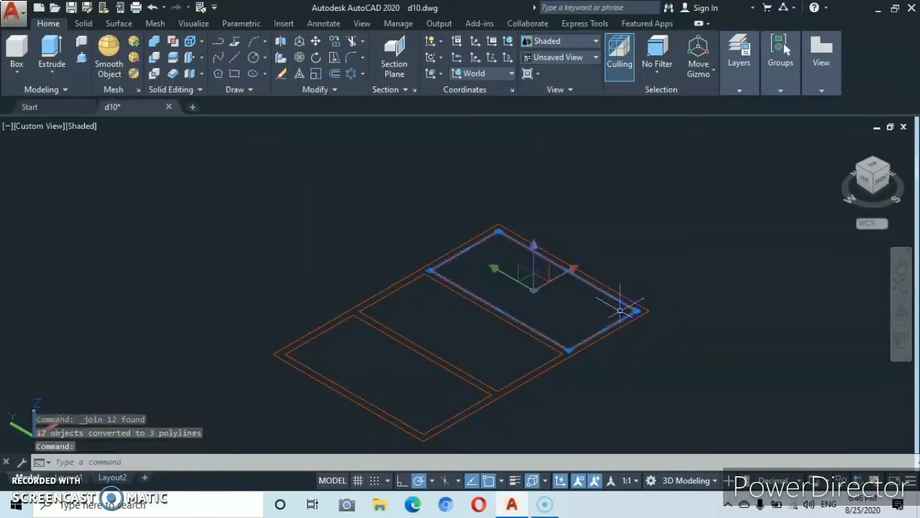
click(525, 331)
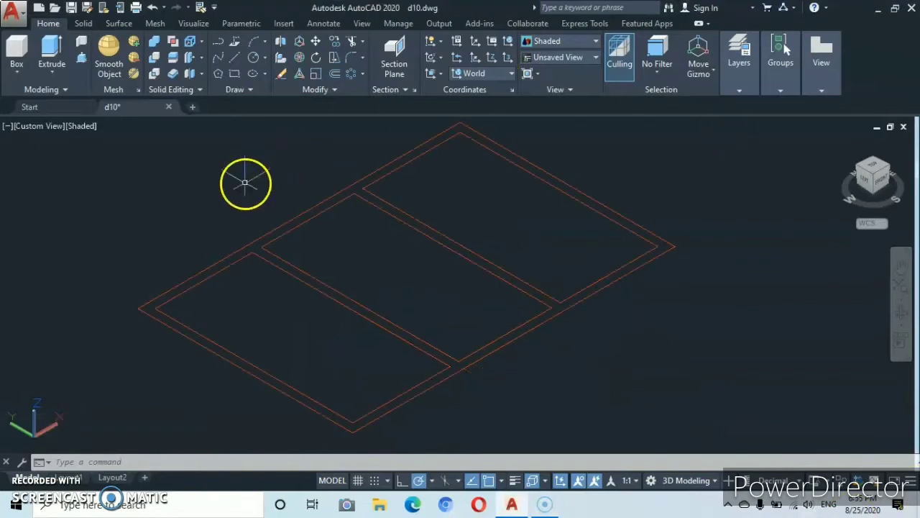
- Offset the right-hand panel's outline inward by a distance of 4
click(333, 74)
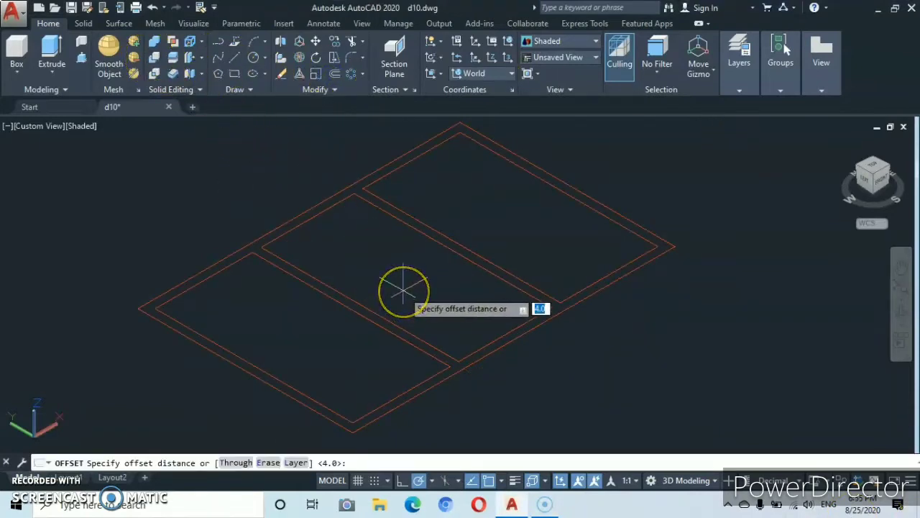
key(Return)
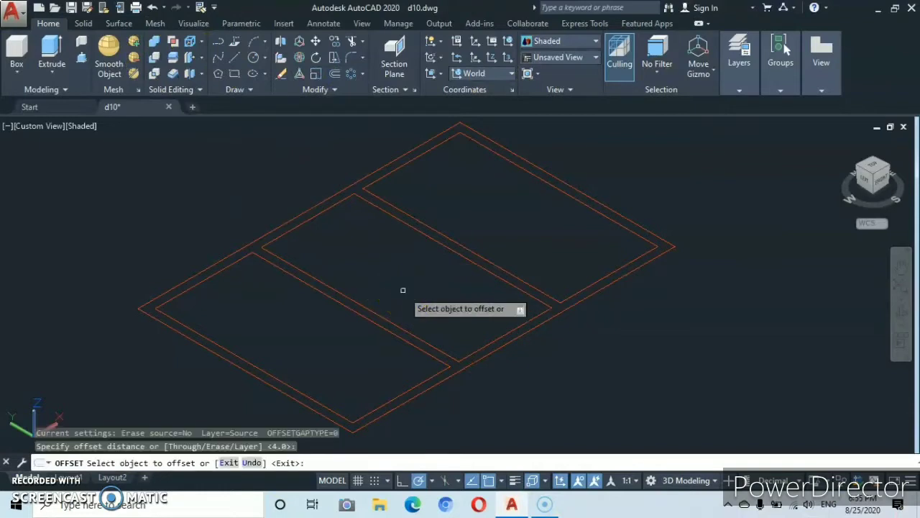
click(475, 250)
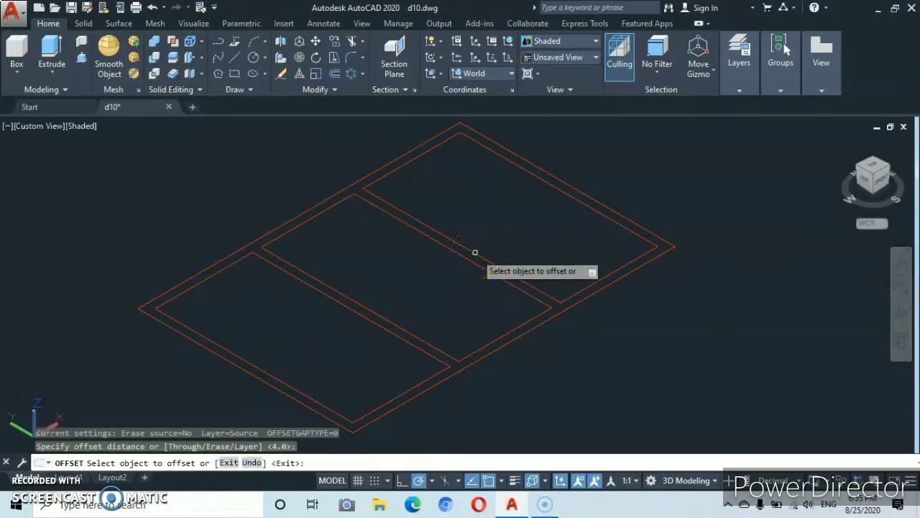
click(474, 252)
click(505, 235)
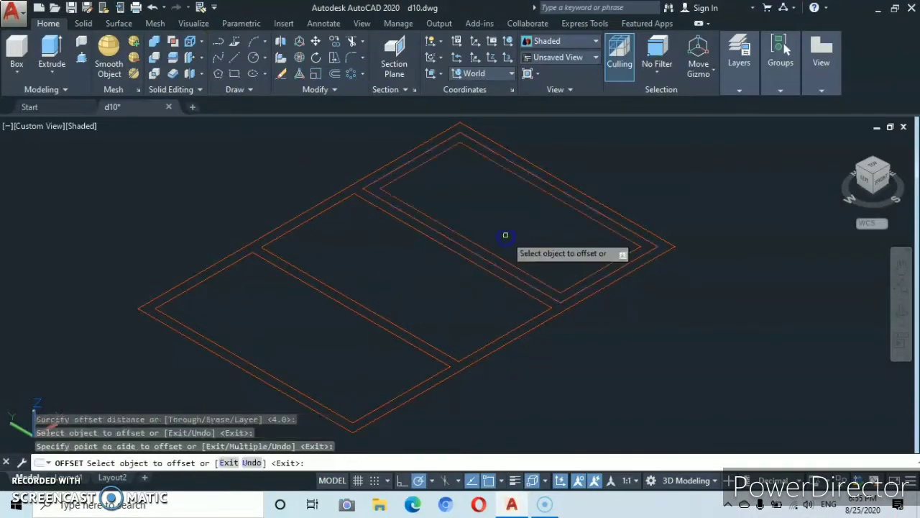
scroll(506, 235, down, 2)
middle_drag(506, 235, 450, 266)
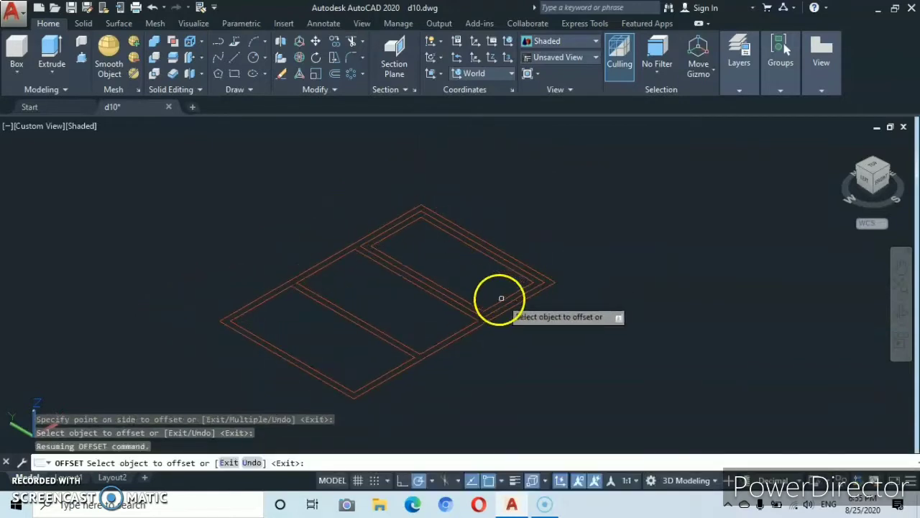
key(Escape)
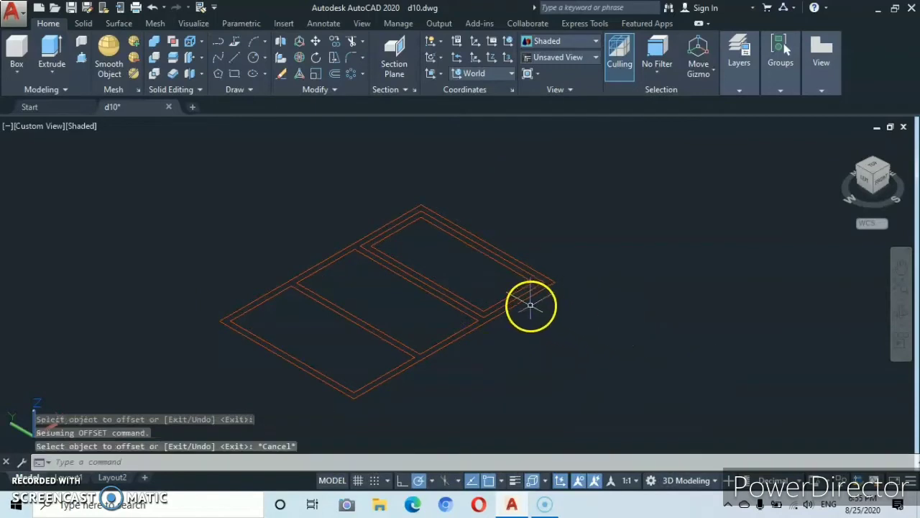
- Explode the right-hand panel's innermost rectangle into separate lines
scroll(498, 291, up, 2)
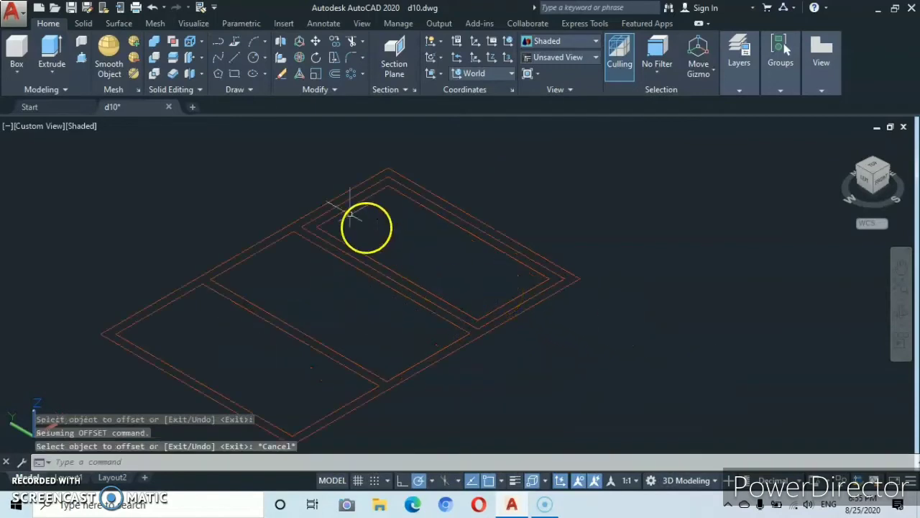
click(433, 210)
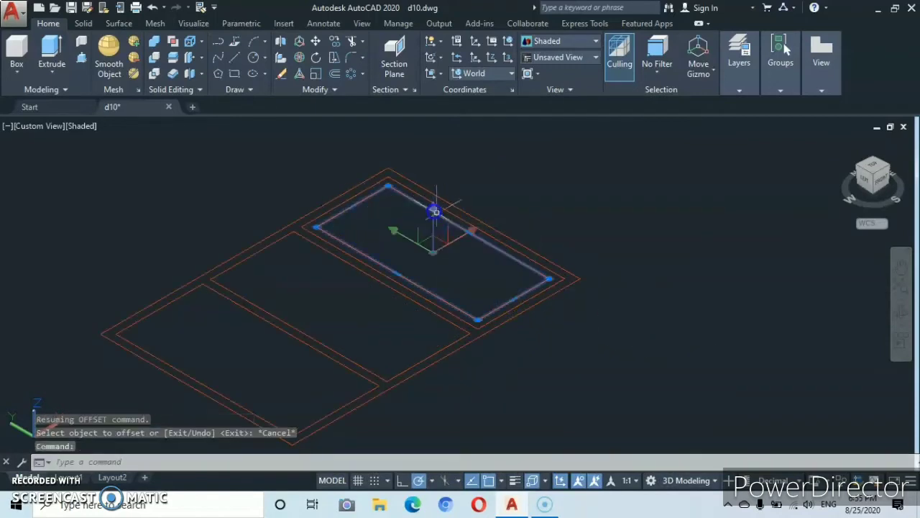
click(333, 88)
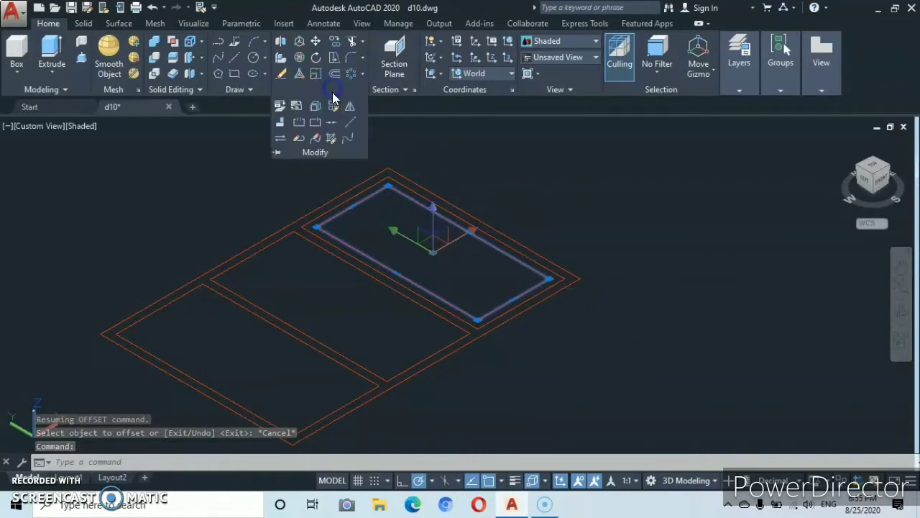
click(313, 106)
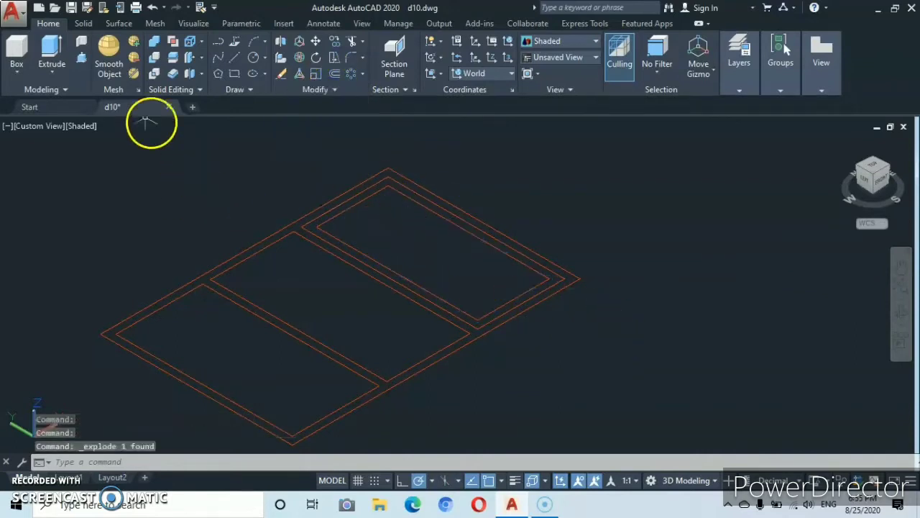
- Draw a line across the right-hand panel between the midpoints of the innermost rectangle's two long sides
click(235, 59)
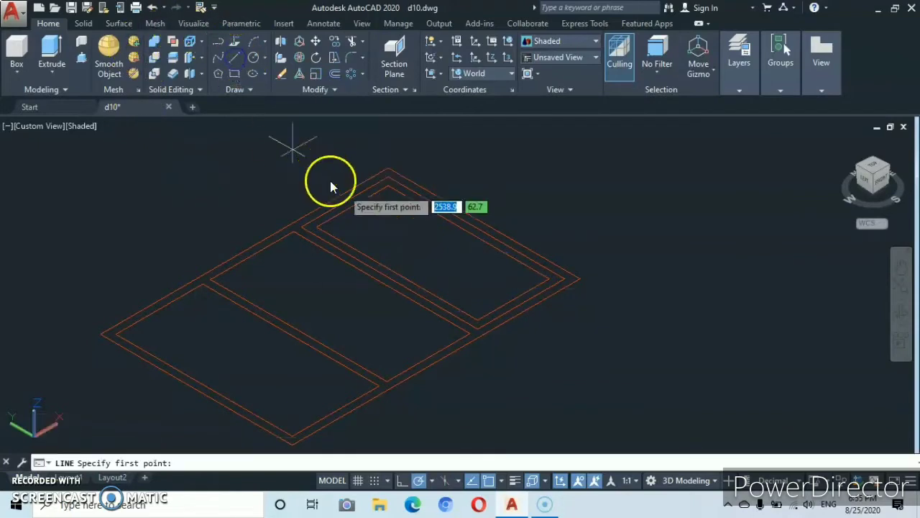
click(468, 232)
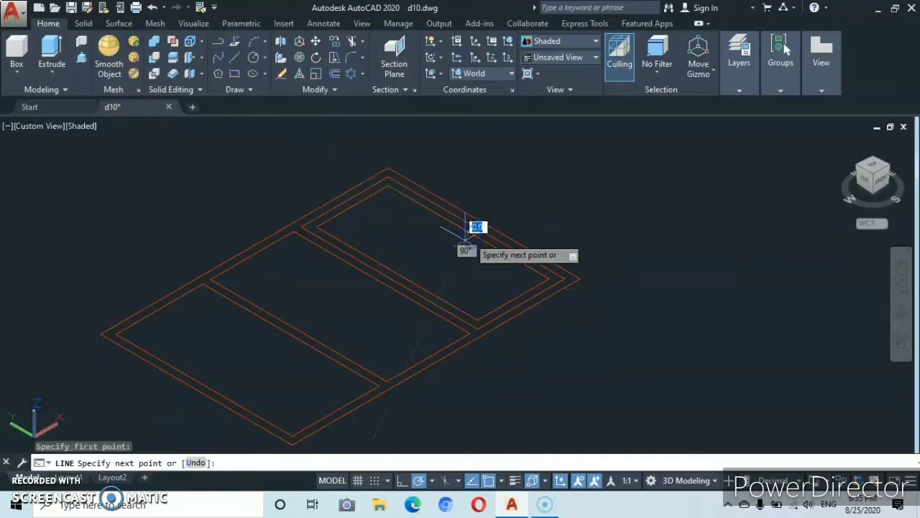
click(398, 275)
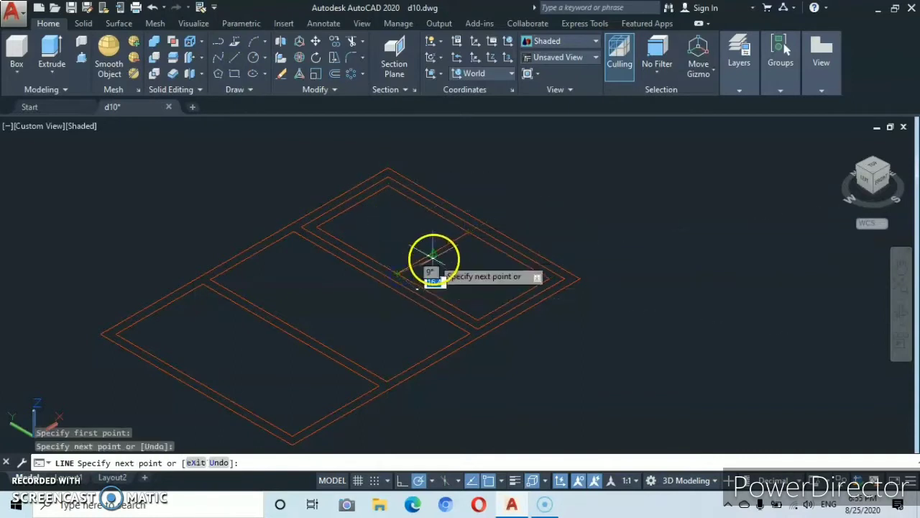
key(Escape)
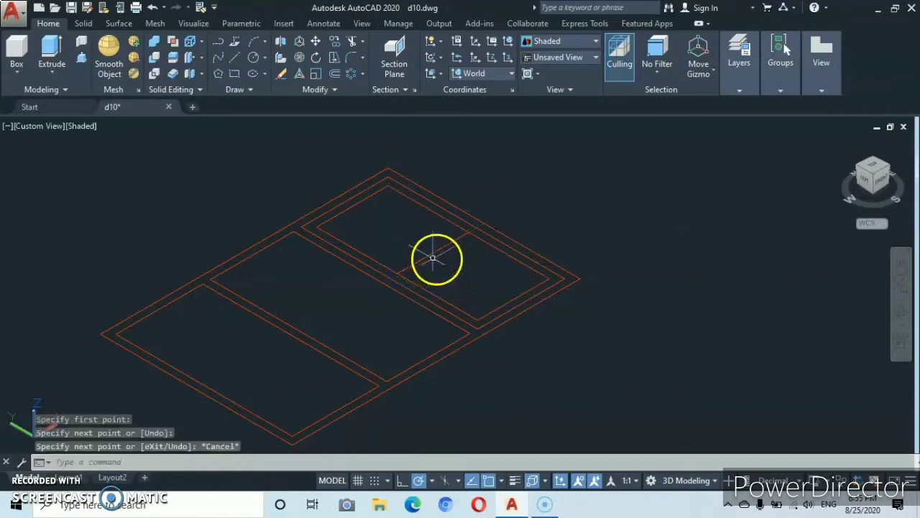
- Offset the right-hand panel's crossbar centre line by a distance of 2 to both sides
click(334, 74)
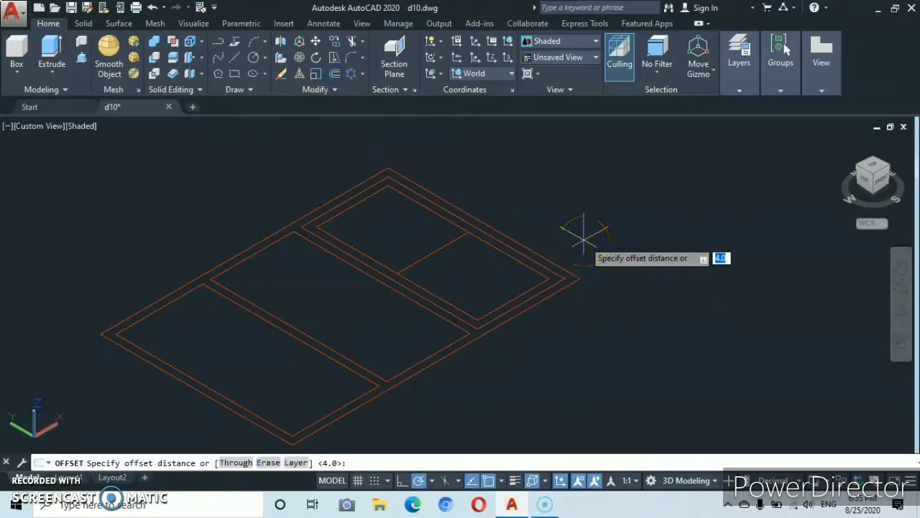
key(Return)
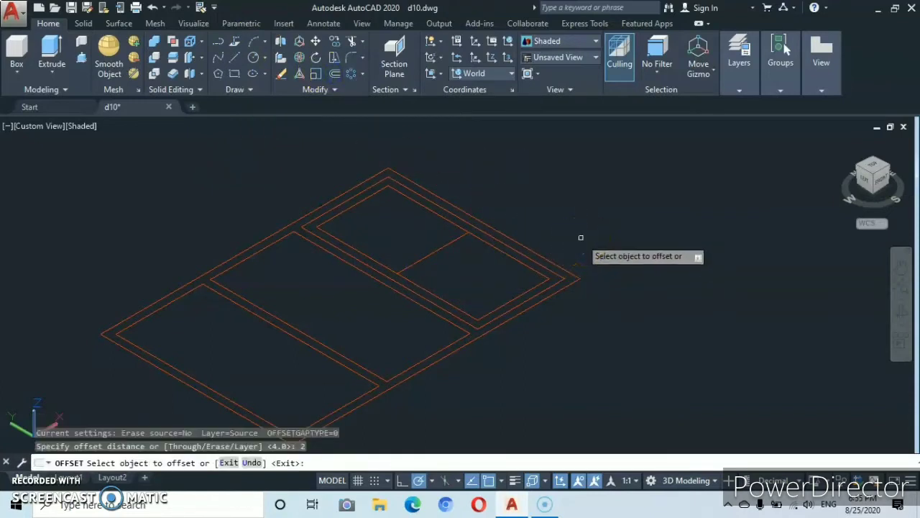
click(433, 253)
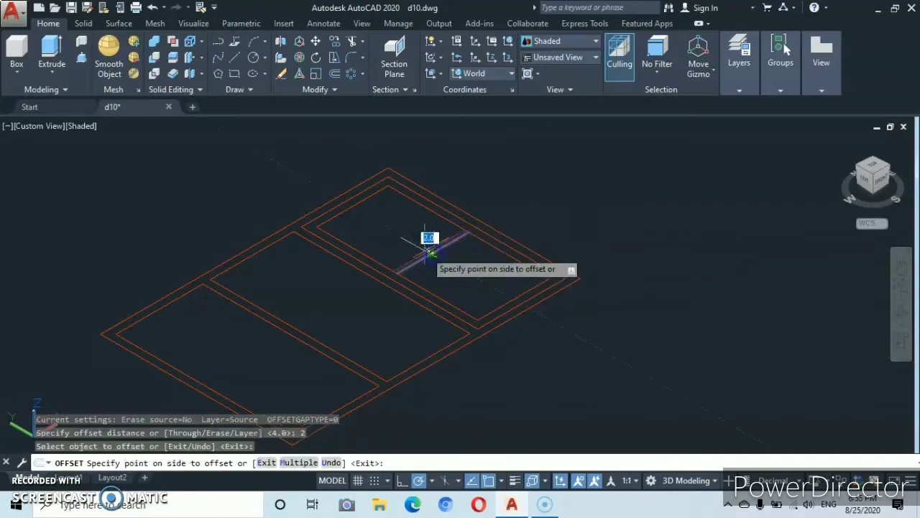
click(412, 247)
click(427, 256)
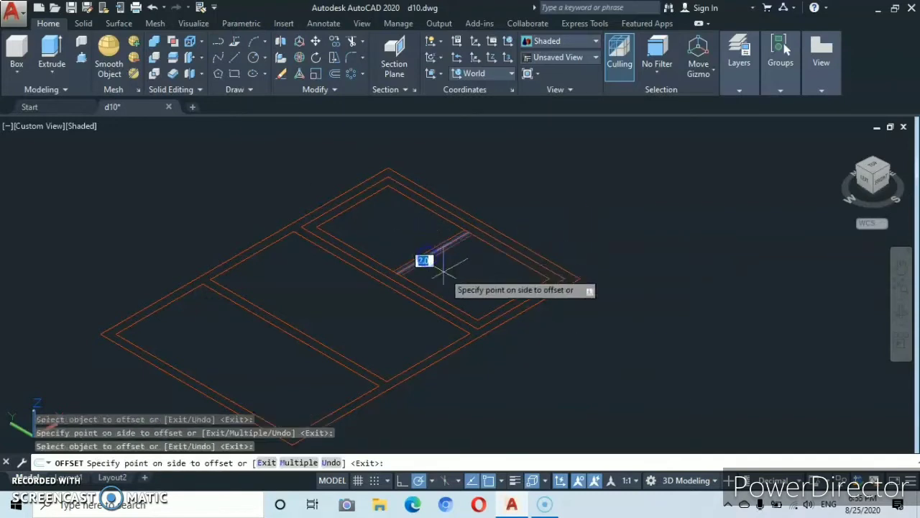
click(421, 261)
key(Escape)
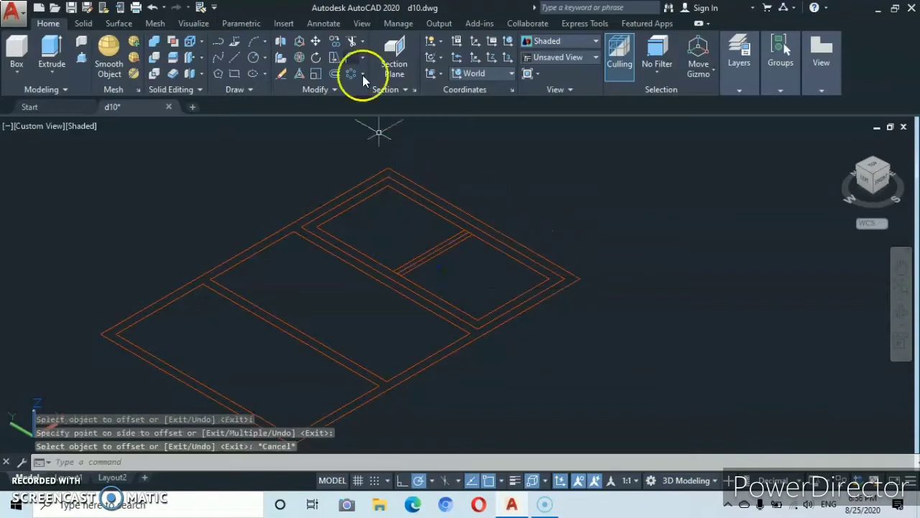
- Trim away the innermost rectangle's long-side segments between the crossbar lines at both ends of the crossbar
click(351, 41)
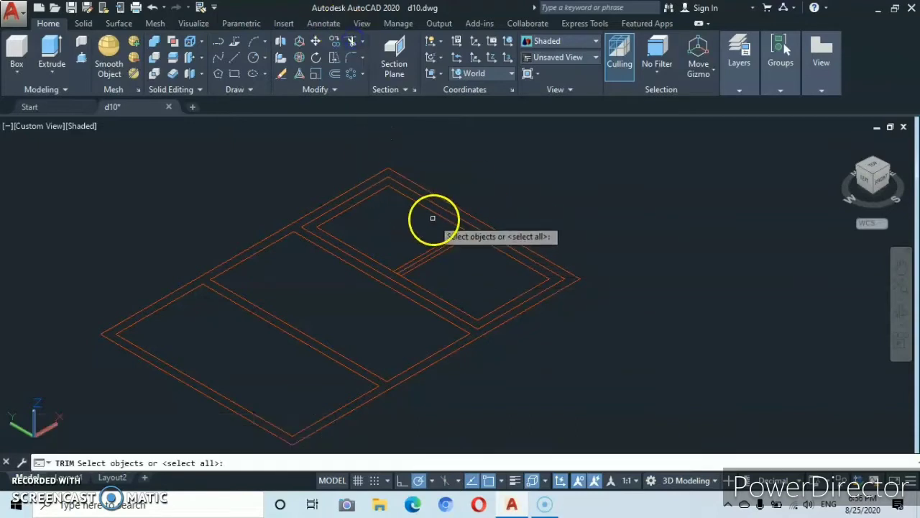
scroll(431, 216, up, 3)
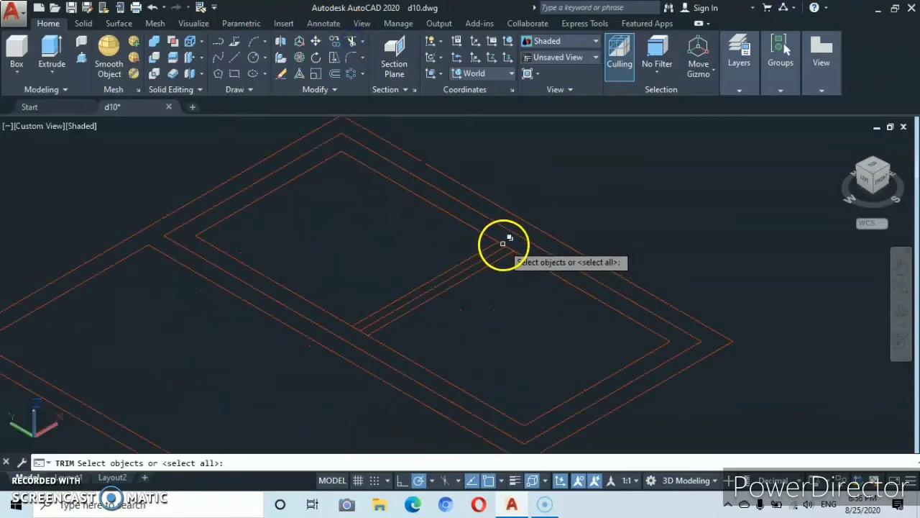
key(Return)
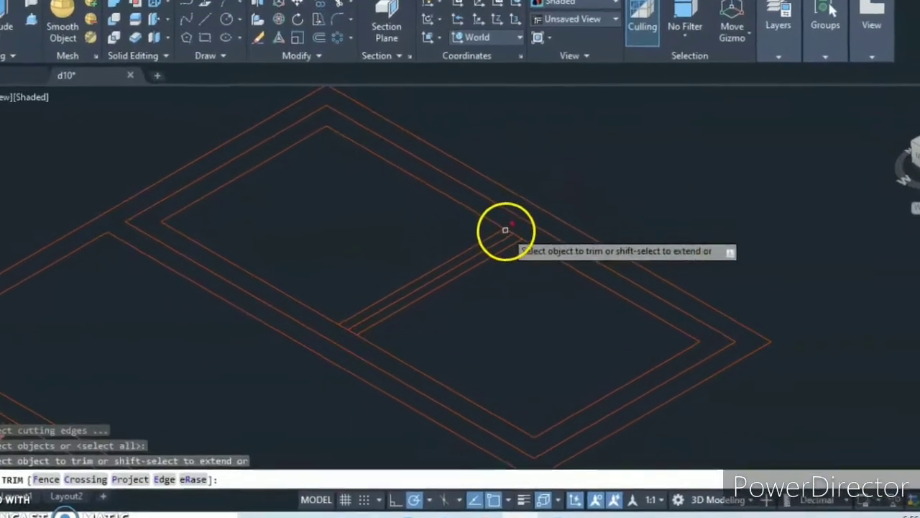
click(512, 223)
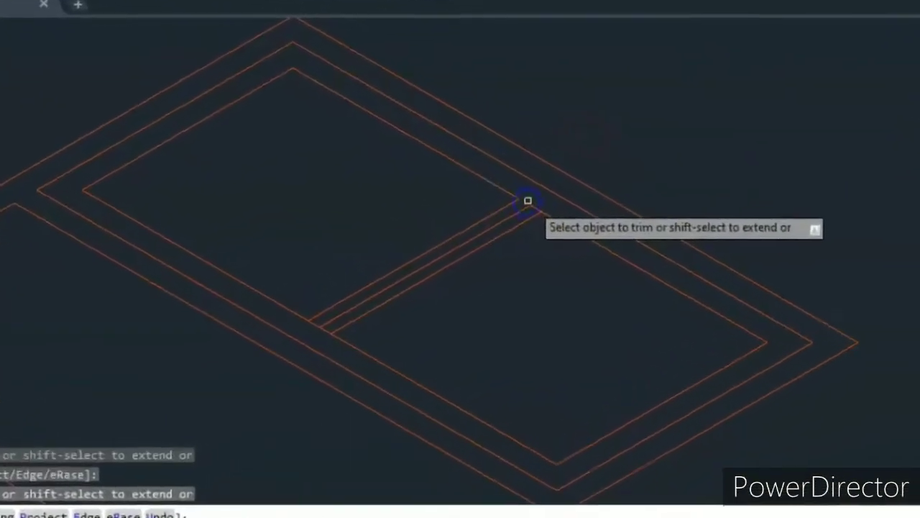
click(545, 203)
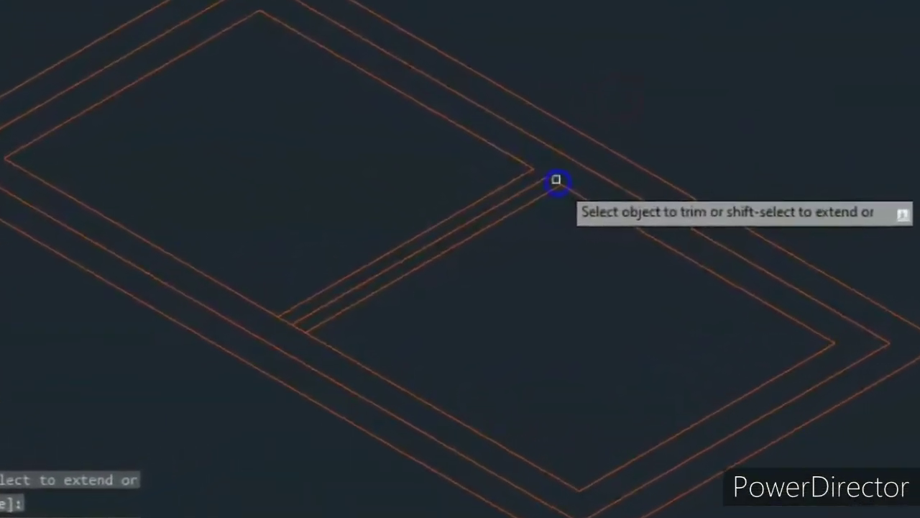
click(408, 267)
click(294, 329)
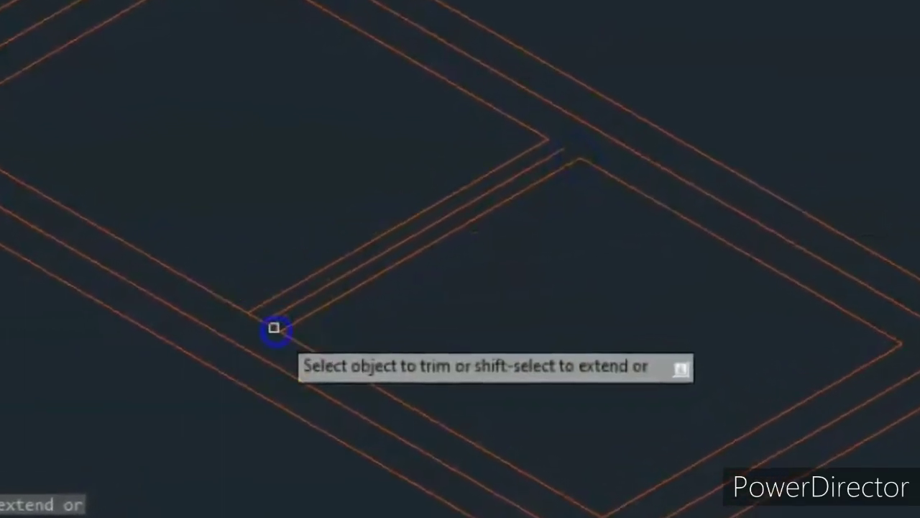
click(241, 314)
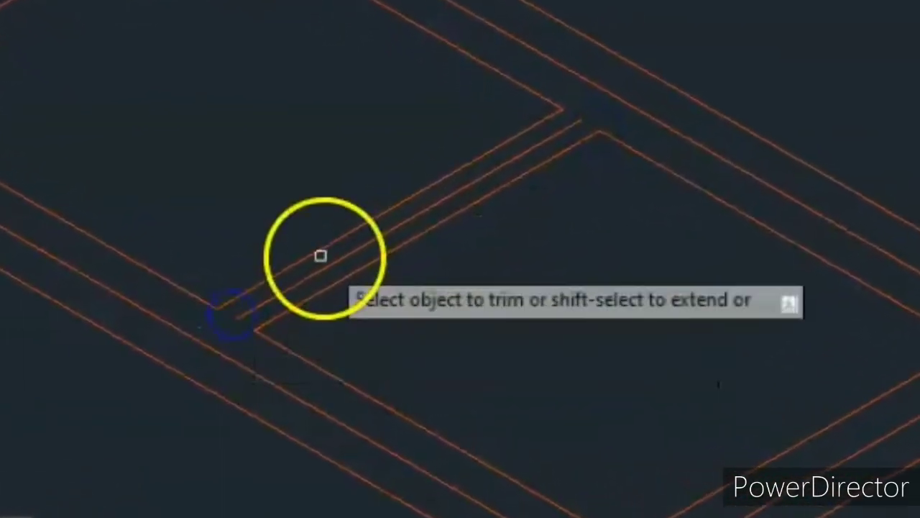
key(Escape)
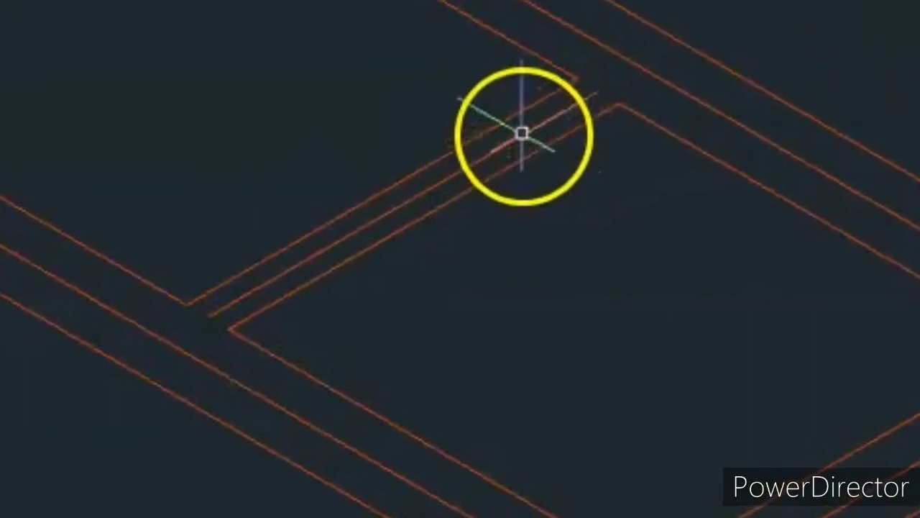
- Erase the crossbar's centre line, leaving only its two offset lines
click(524, 126)
right_click(608, 164)
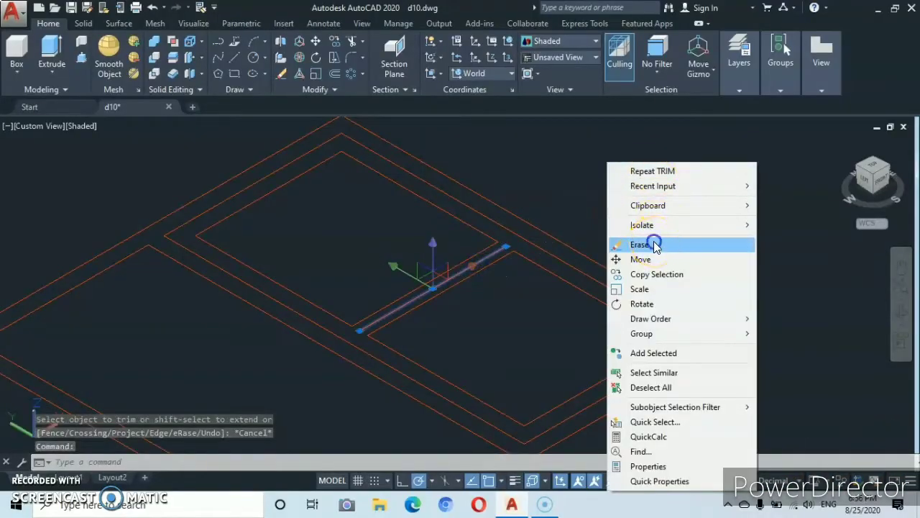
click(656, 245)
- Join the eight lines around the right-hand panel's two openings into two closed polylines
scroll(544, 240, down, 5)
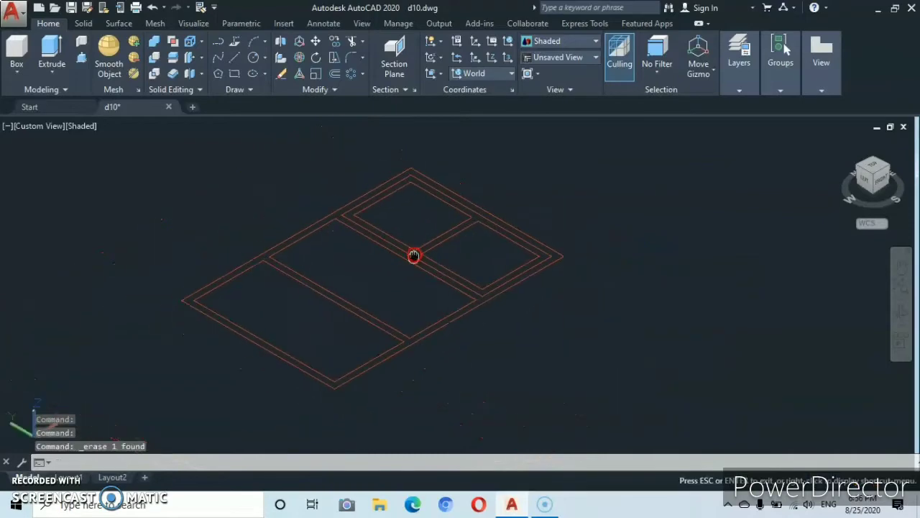
middle_drag(413, 256, 429, 291)
scroll(429, 291, up, 4)
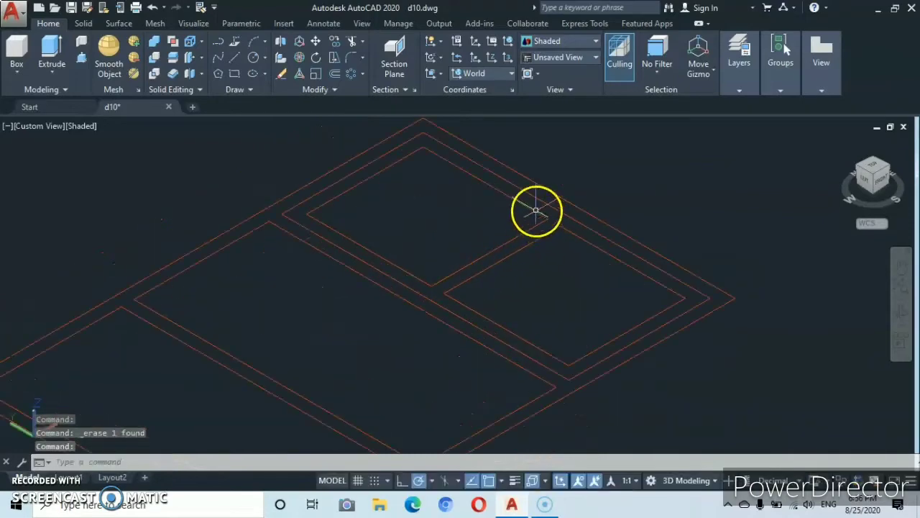
click(423, 146)
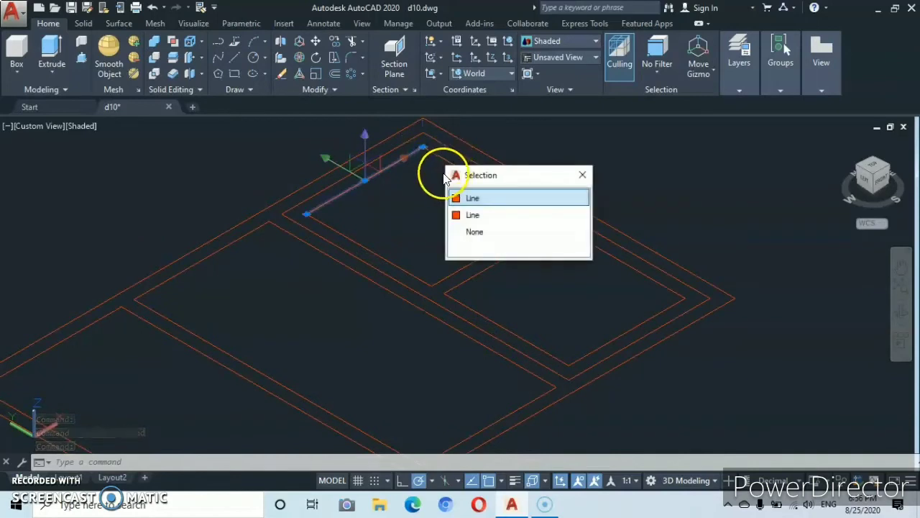
click(438, 153)
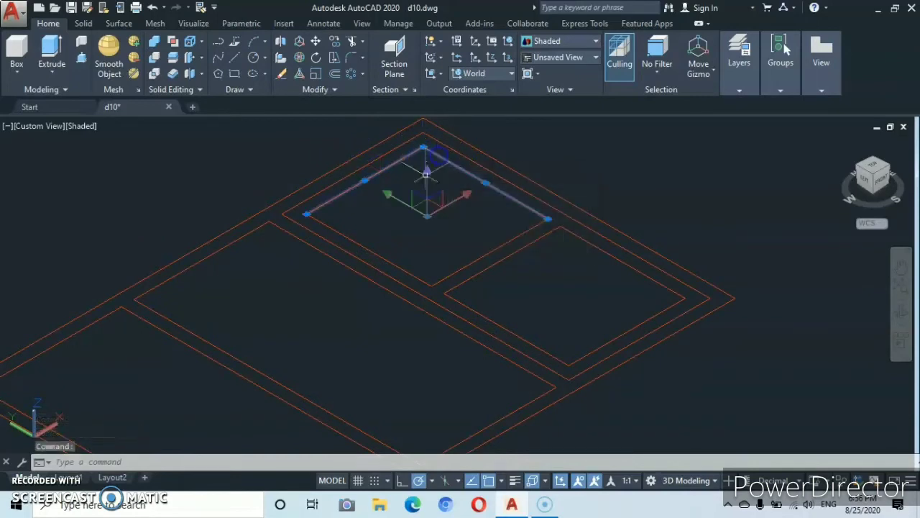
click(460, 268)
click(479, 277)
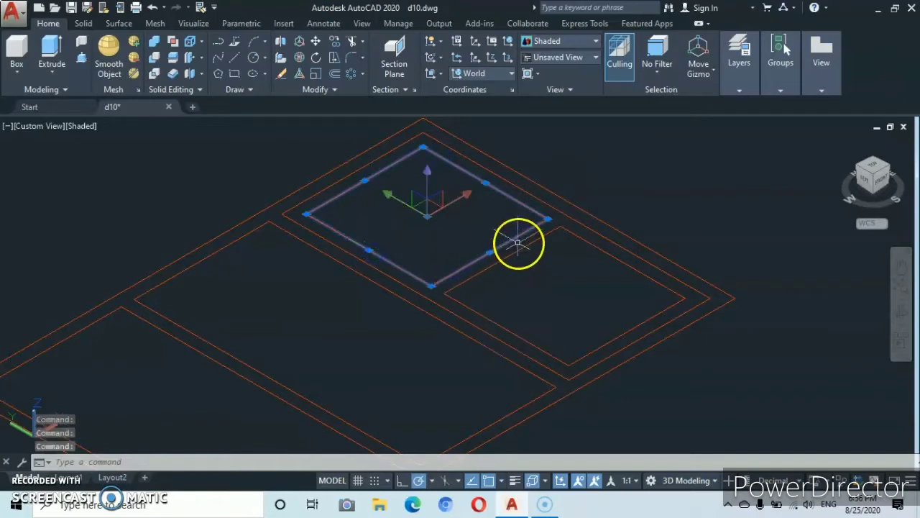
drag(534, 230, 548, 321)
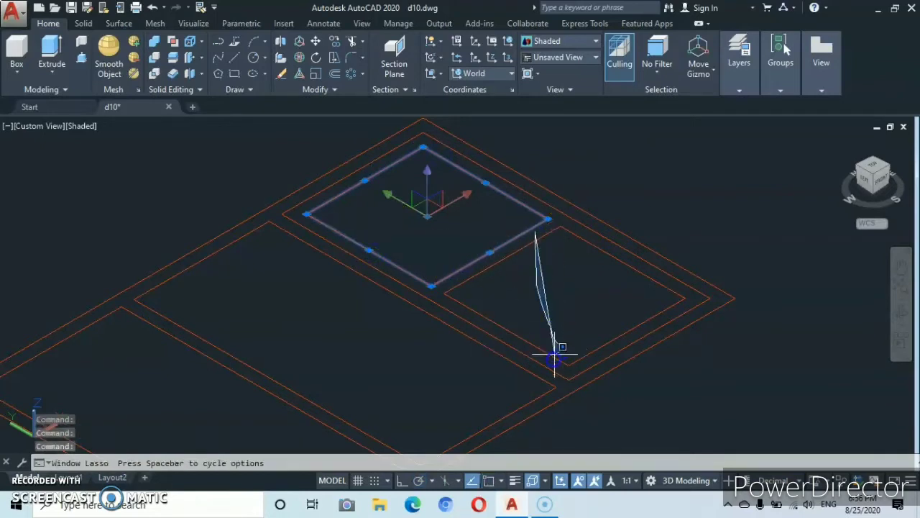
drag(546, 361, 565, 330)
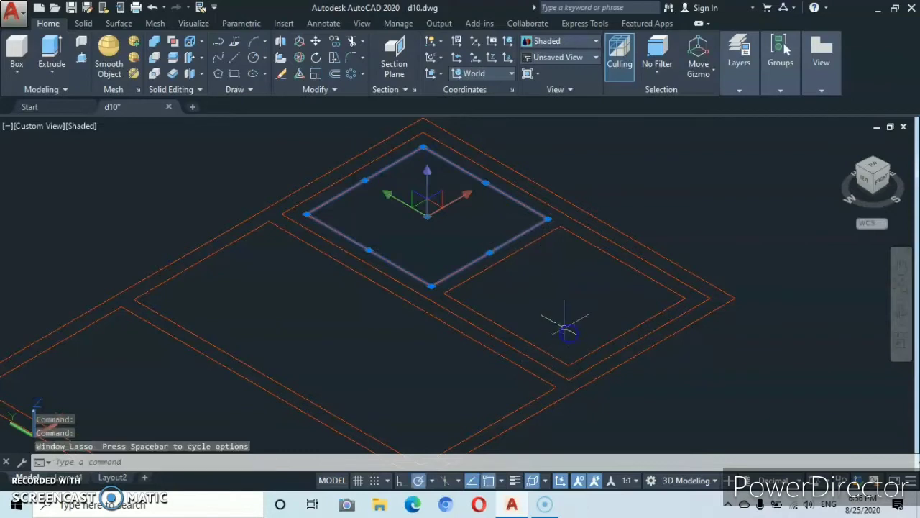
click(532, 241)
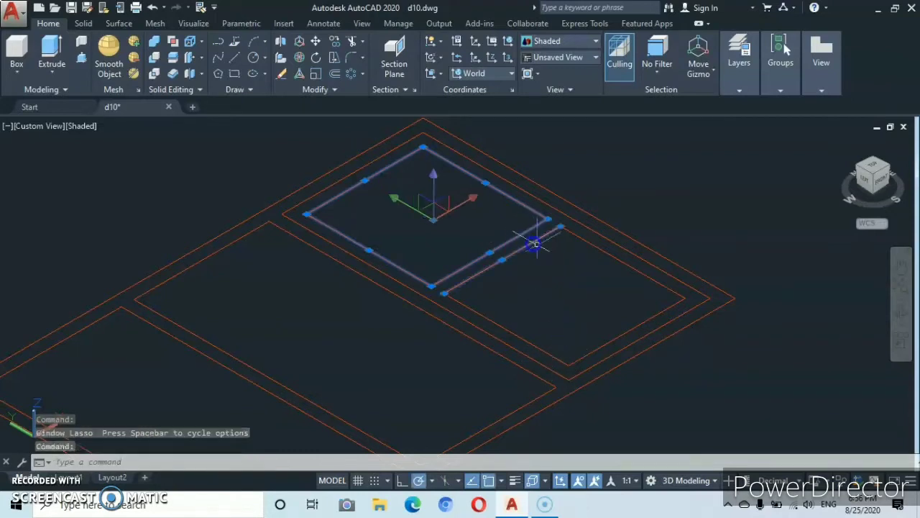
click(595, 247)
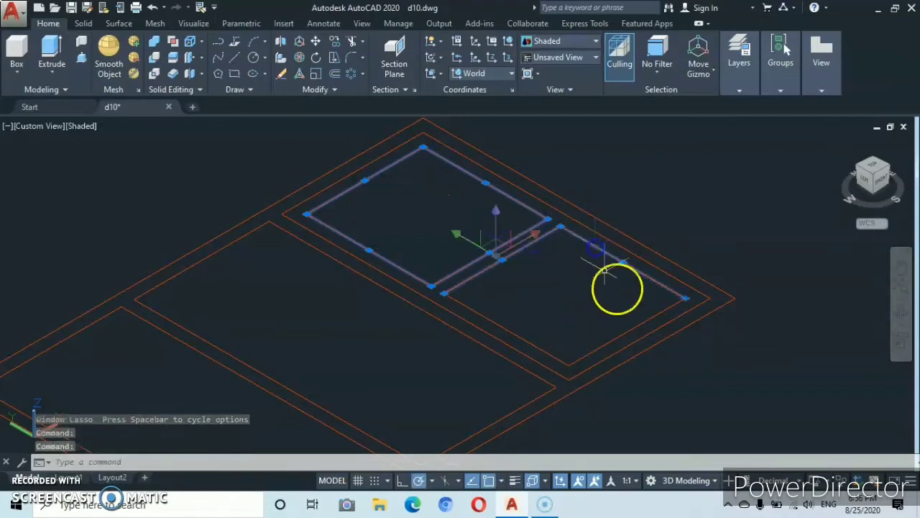
click(633, 327)
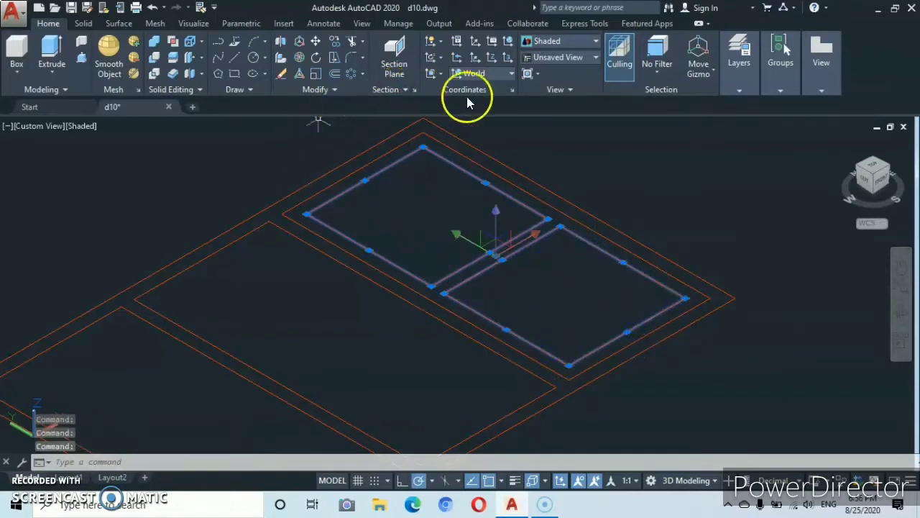
click(335, 90)
click(332, 122)
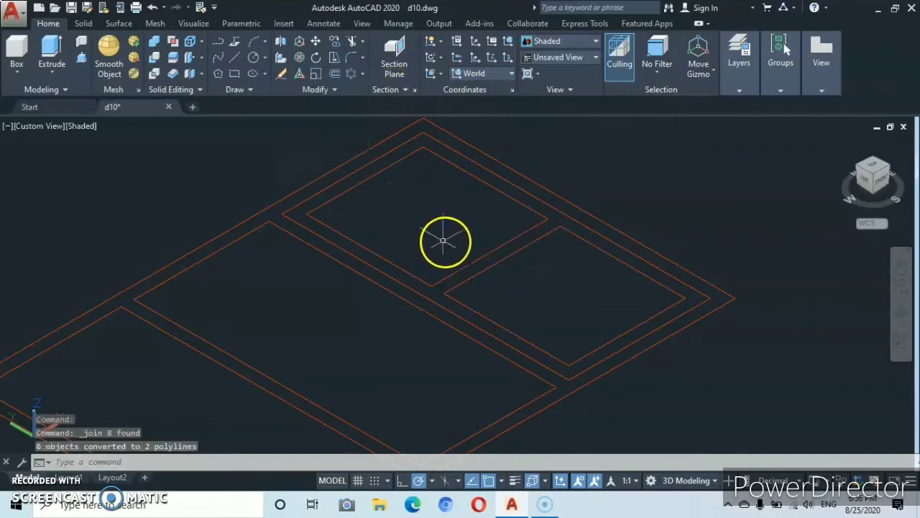
scroll(448, 242, down, 3)
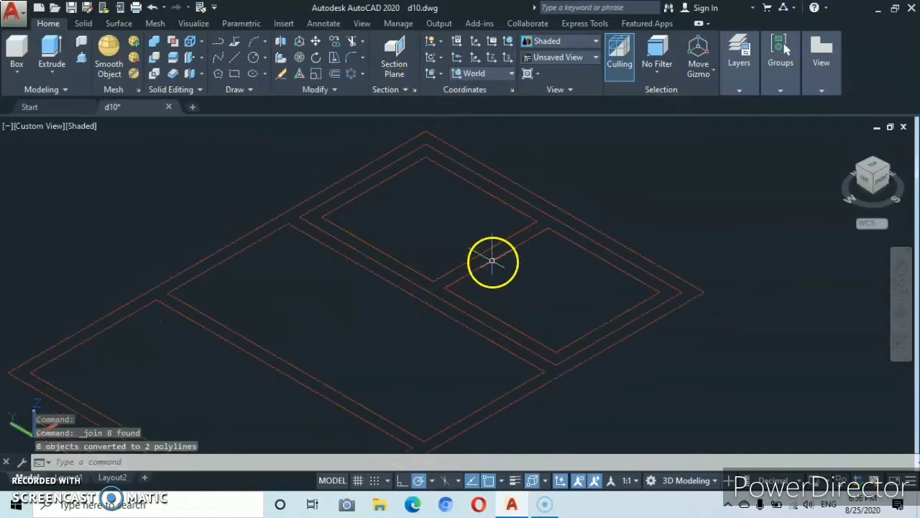
click(494, 263)
key(Escape)
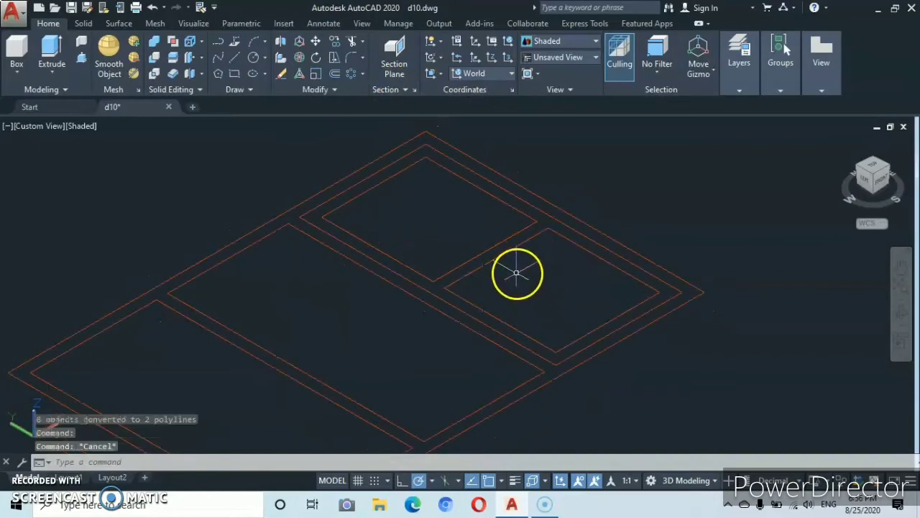
scroll(517, 273, down, 1)
scroll(544, 386, down, 2)
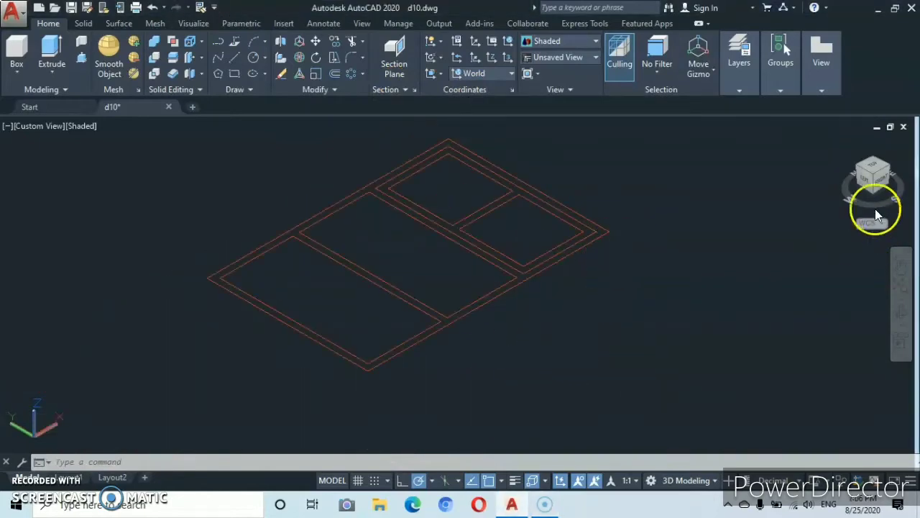
- Make the w.s layer the current layer
click(737, 90)
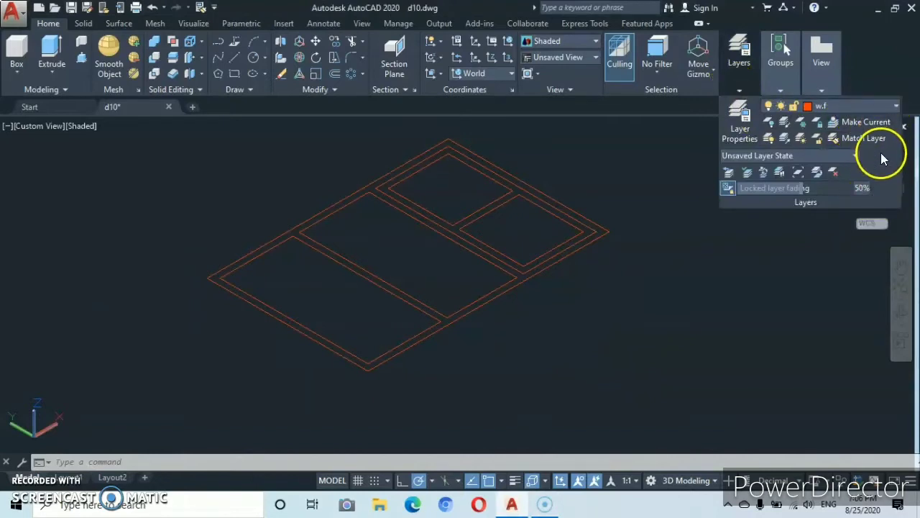
click(896, 107)
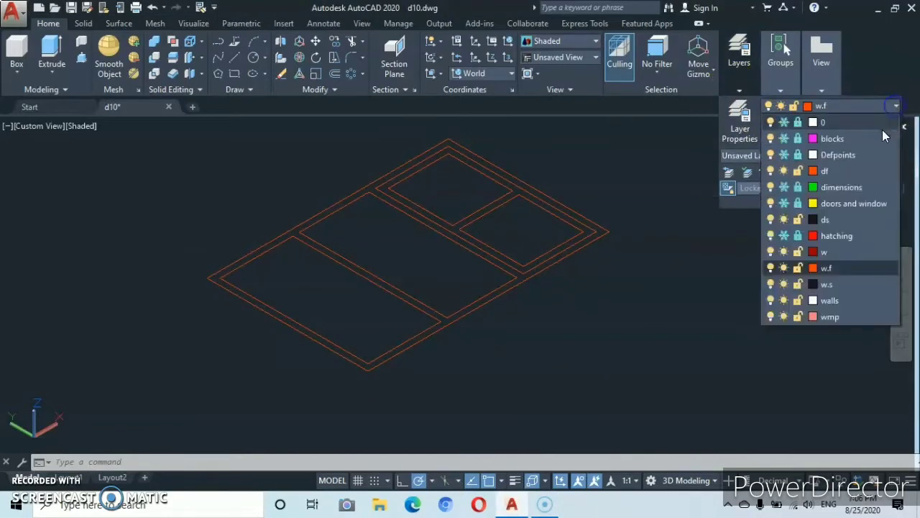
click(841, 284)
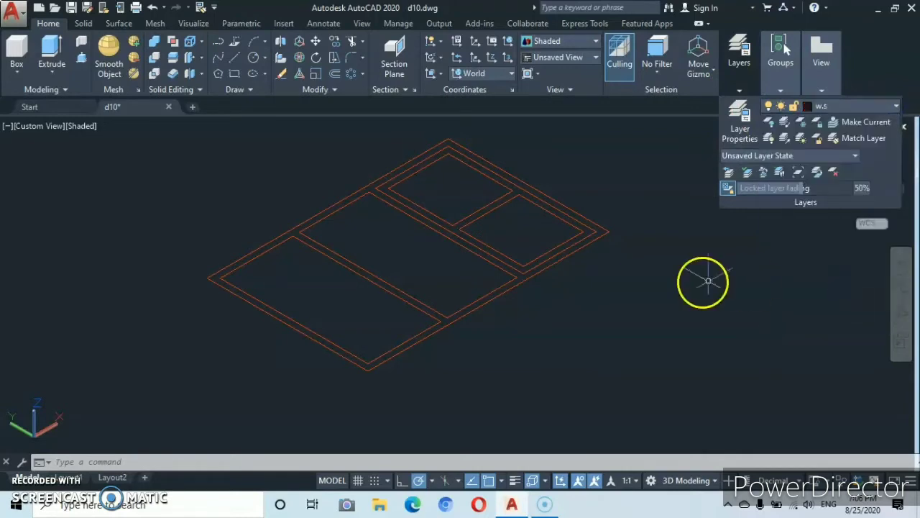
- Press-pull the crossbarred sash area of the right-hand panel to a height of 2.5
click(82, 59)
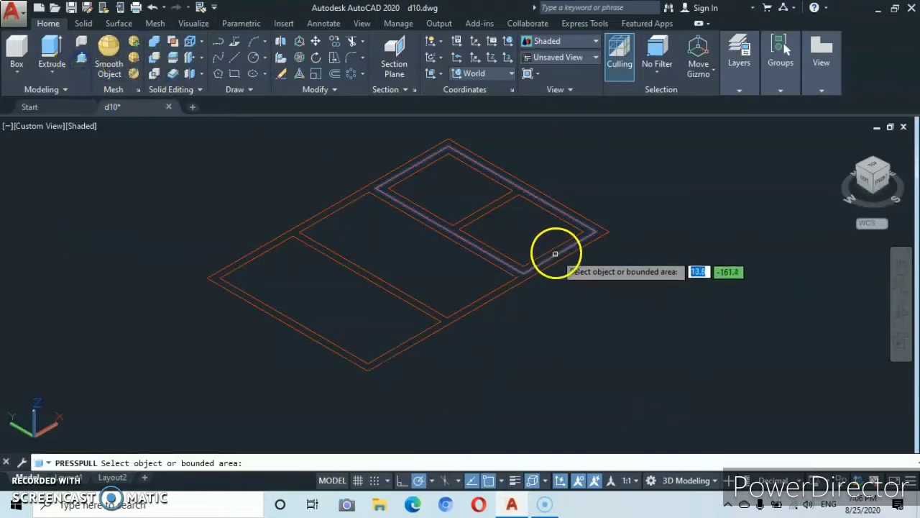
scroll(556, 248, up, 4)
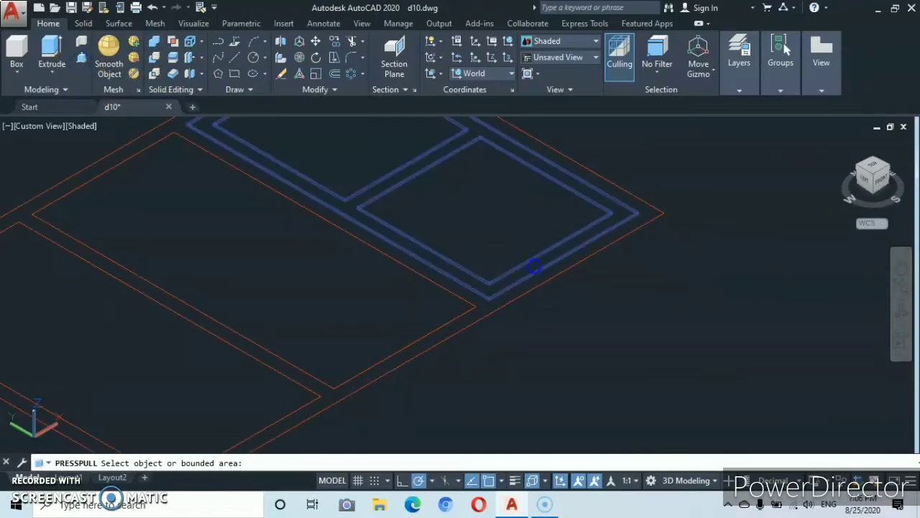
click(533, 266)
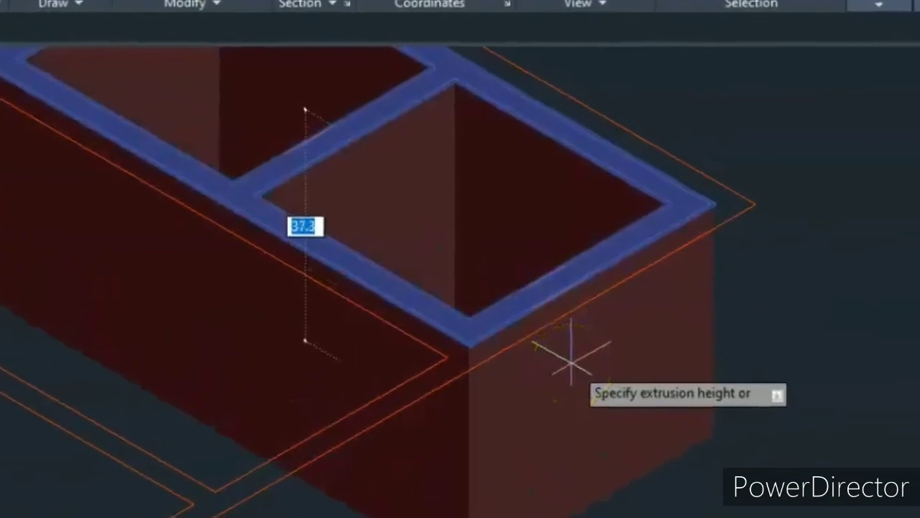
text(2)
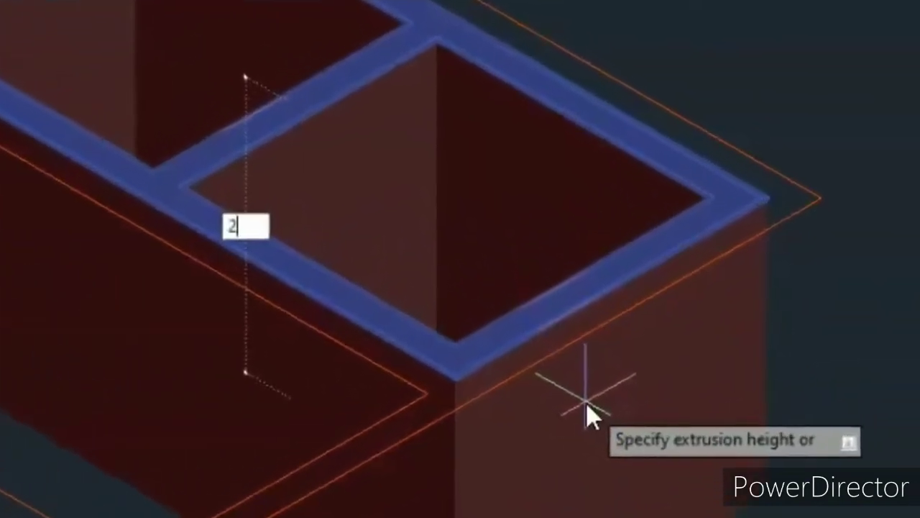
text(.5)
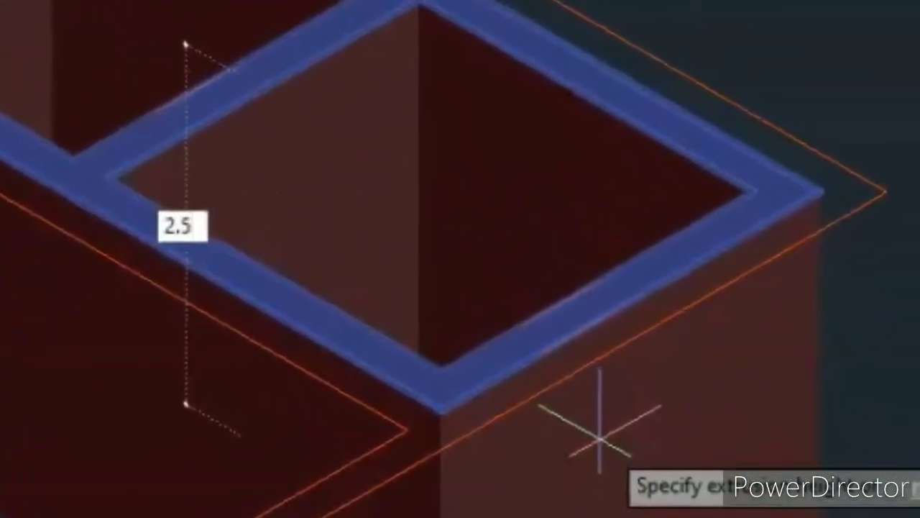
key(Return)
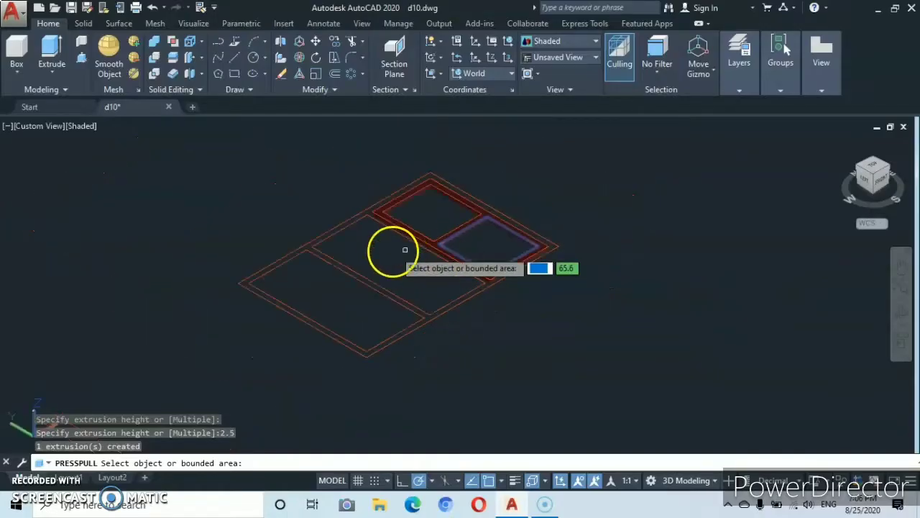
shift+middle_drag(402, 252, 442, 288)
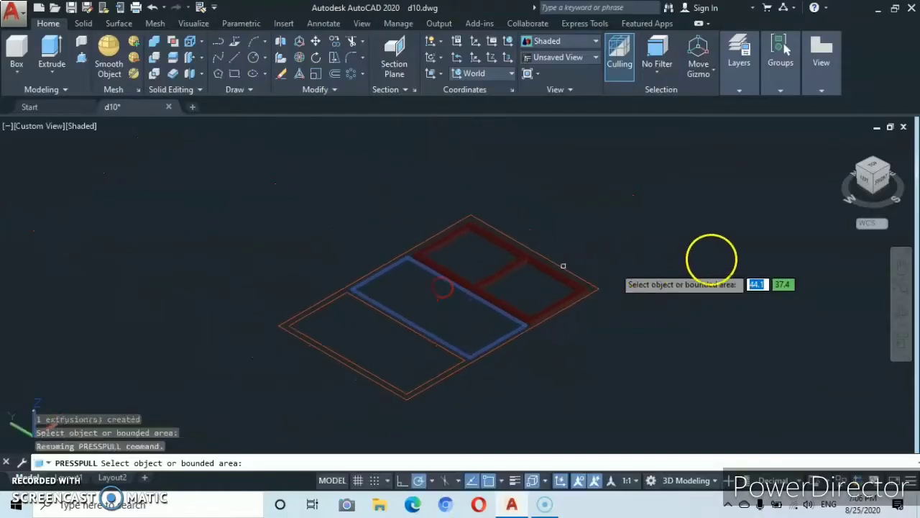
key(Return)
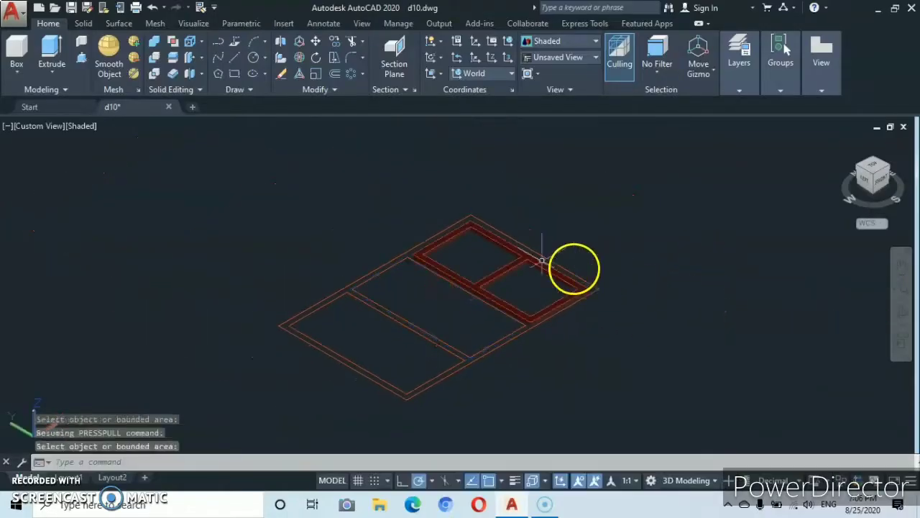
- Copy the extruded sash from its outer corner to the matching corners of the middle and left-hand panels
scroll(489, 270, up, 2)
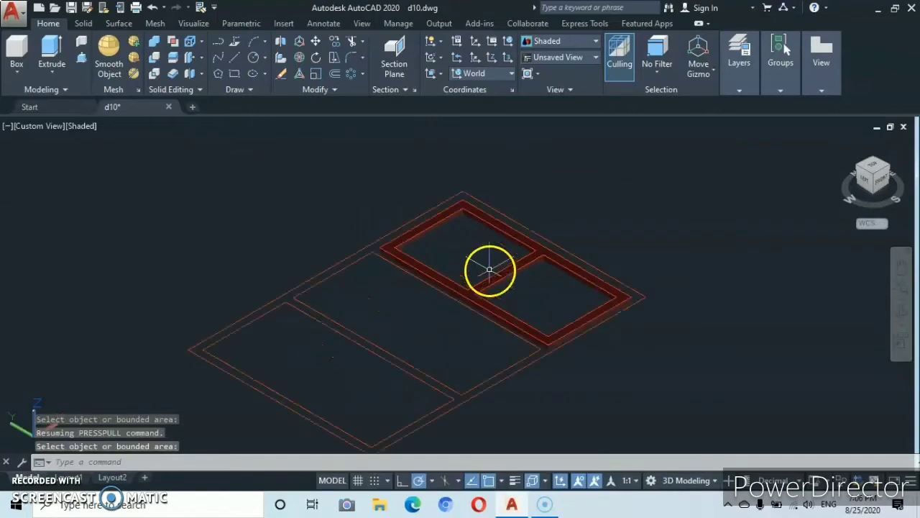
click(464, 204)
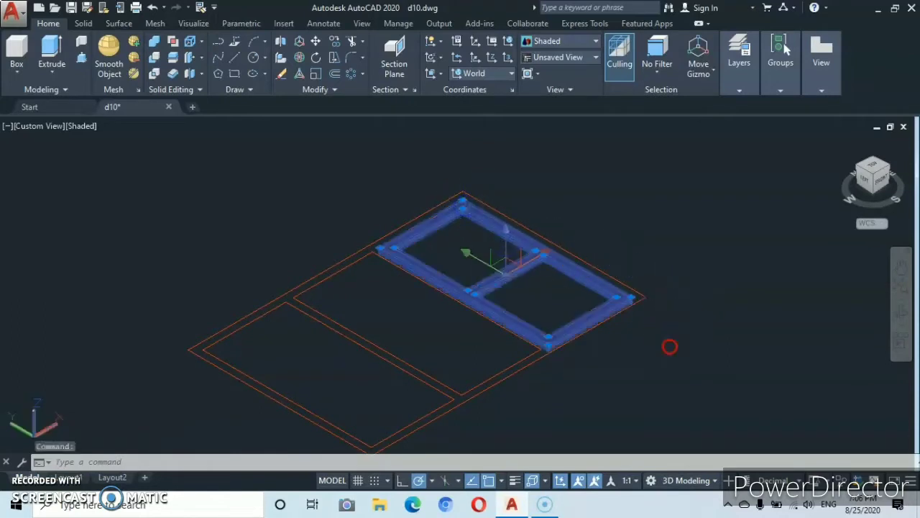
right_click(670, 346)
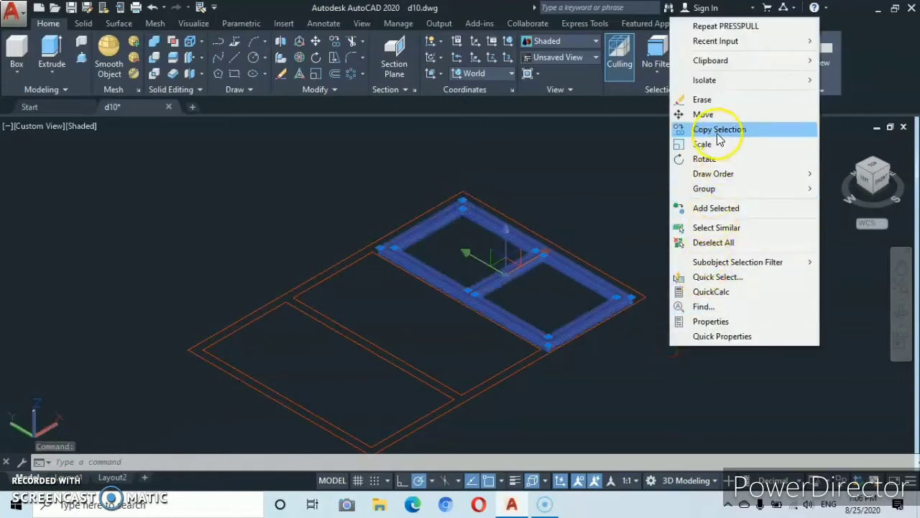
click(715, 129)
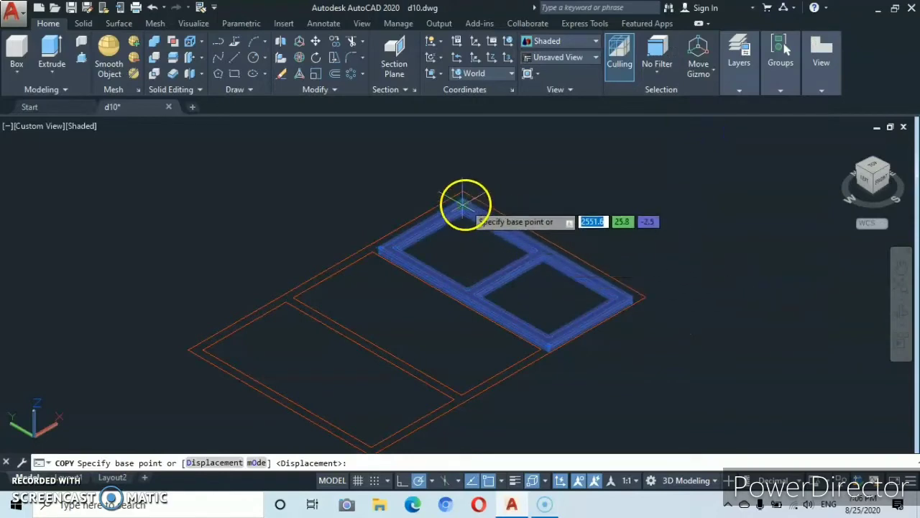
scroll(464, 202, up, 3)
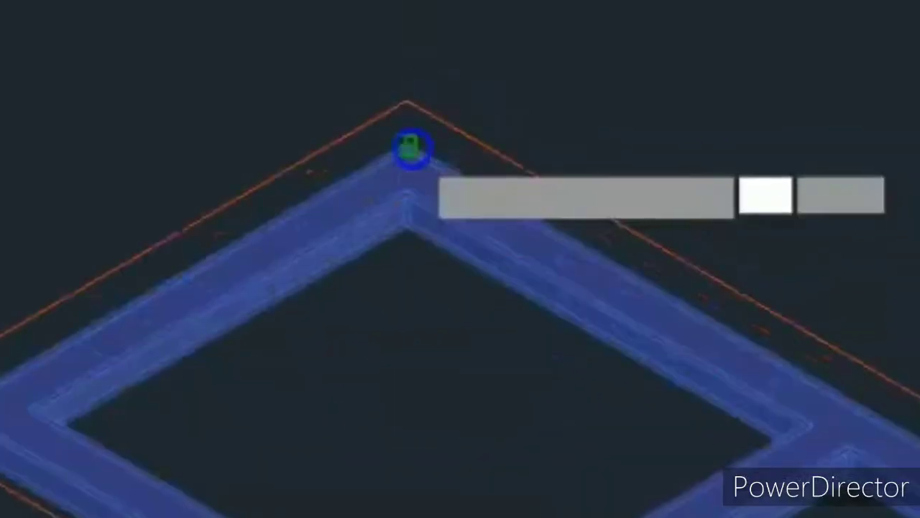
click(463, 195)
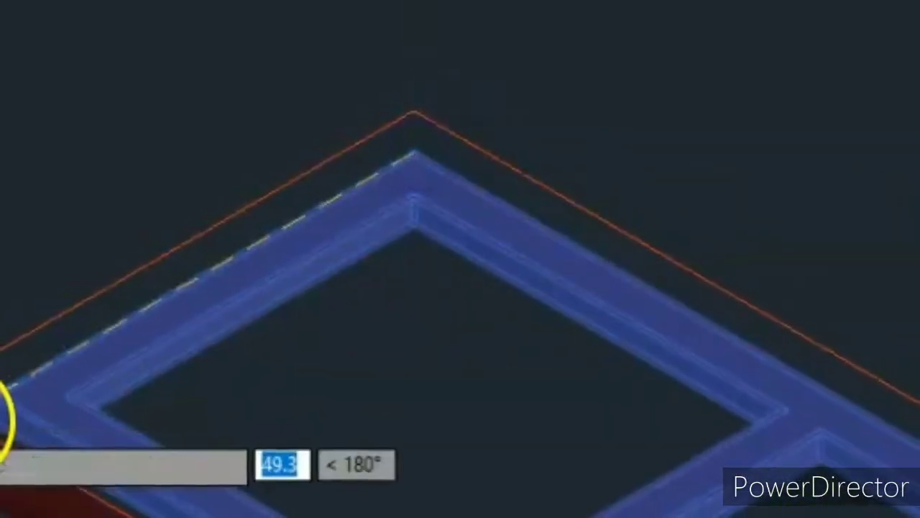
scroll(32, 388, down, 3)
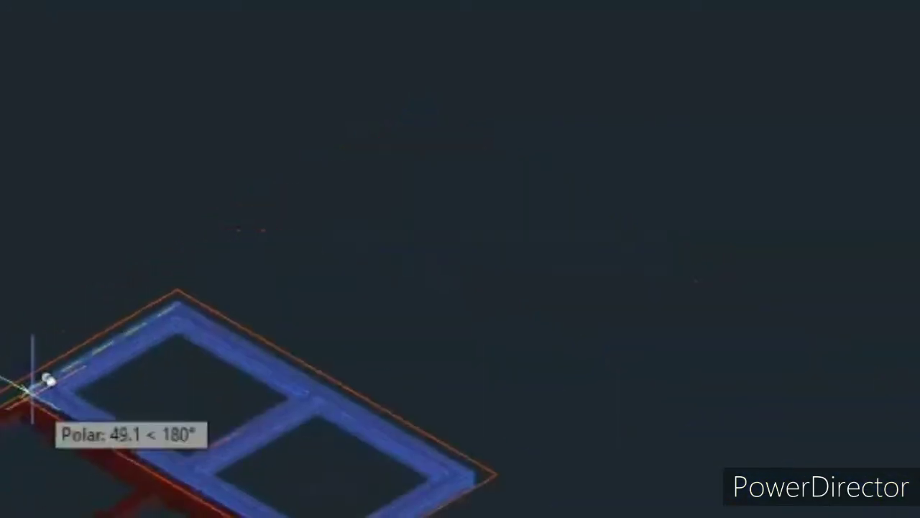
middle_drag(36, 445, 391, 251)
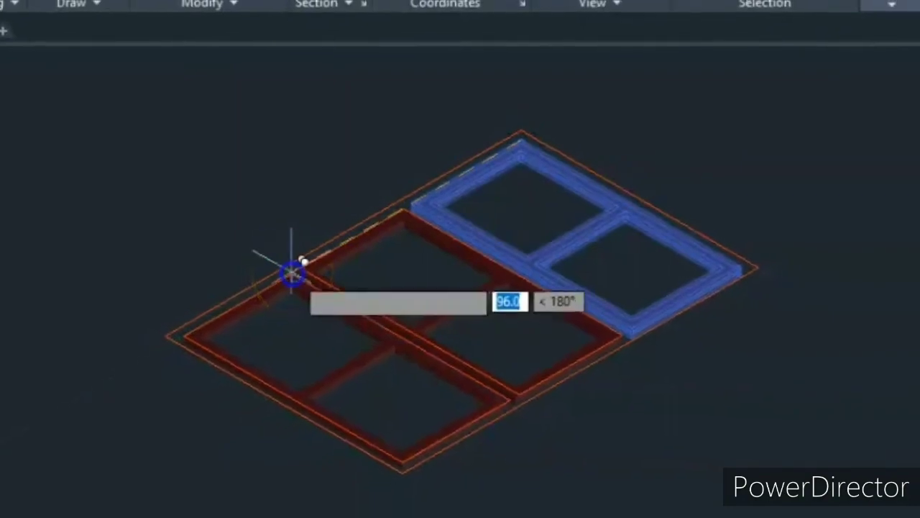
key(Escape)
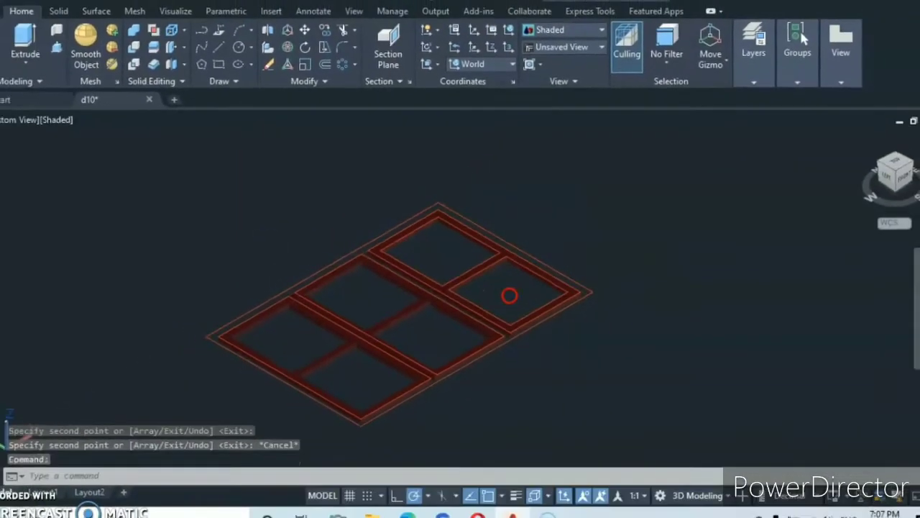
- Make the w.f layer the current layer
click(789, 89)
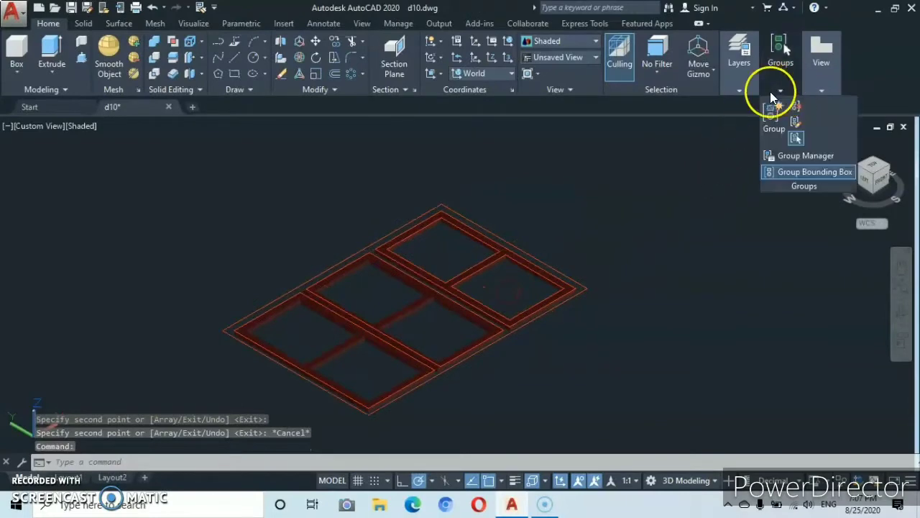
click(739, 91)
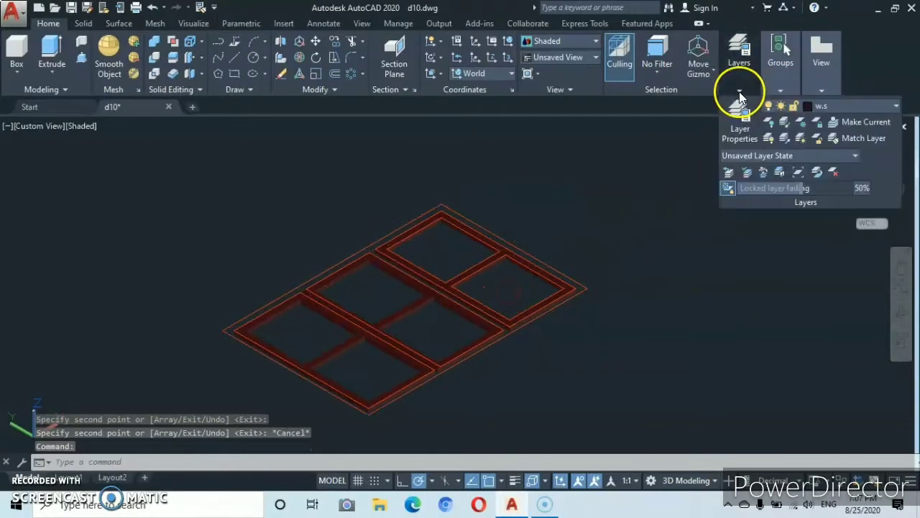
click(897, 107)
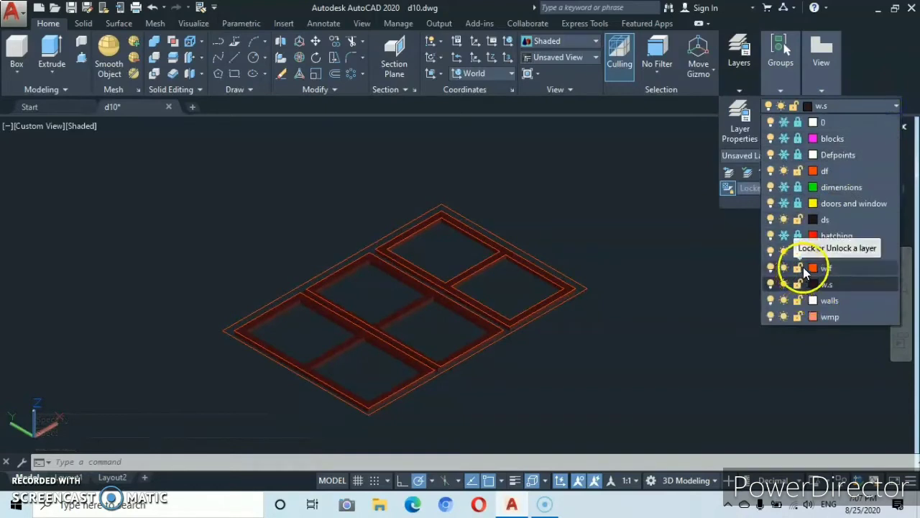
click(828, 267)
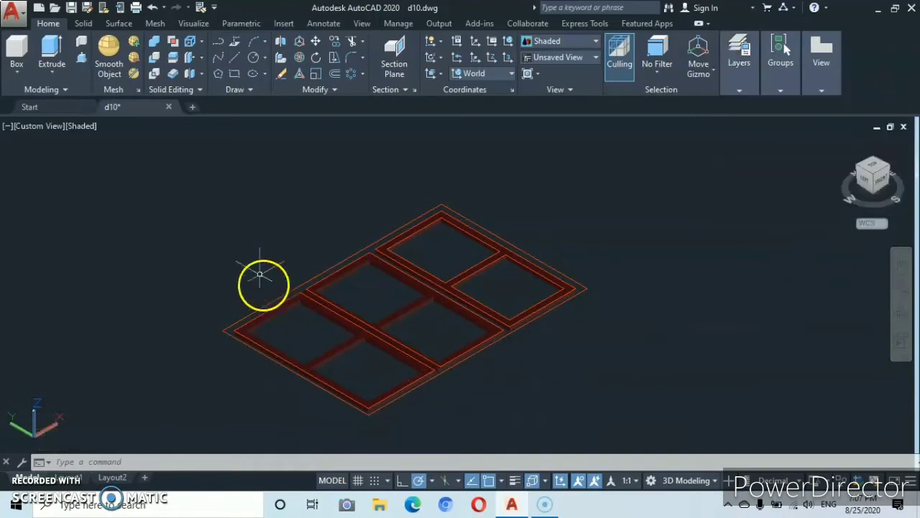
- Press-pull the window frame area surrounding the three sashes to a height of 8
click(81, 60)
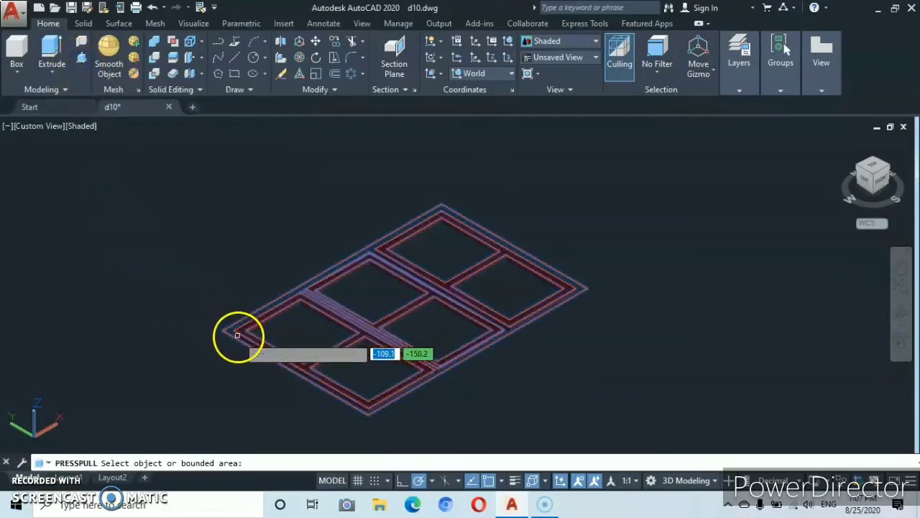
scroll(237, 335, up, 3)
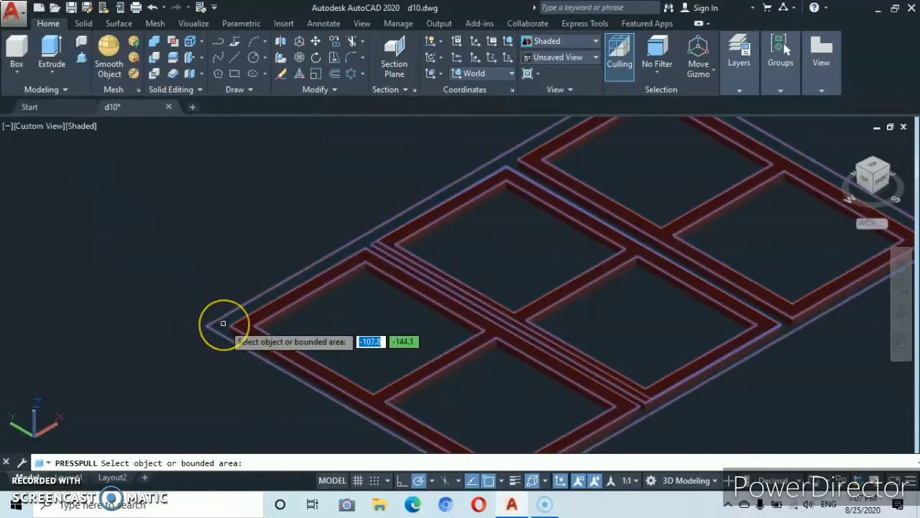
click(223, 323)
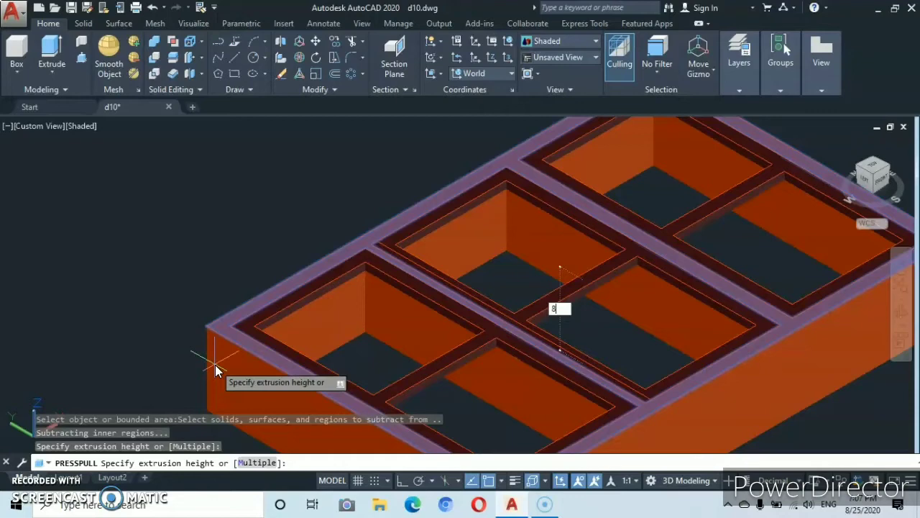
key(Return)
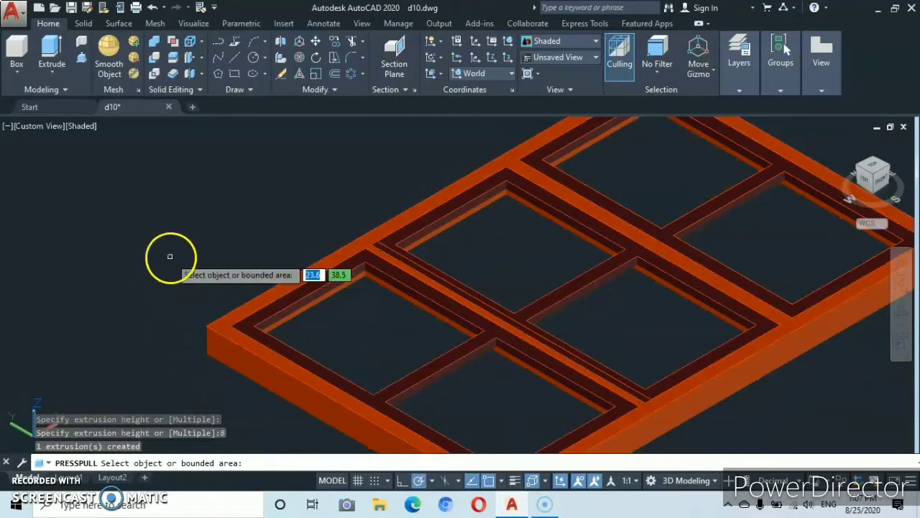
key(Return)
scroll(172, 255, down, 5)
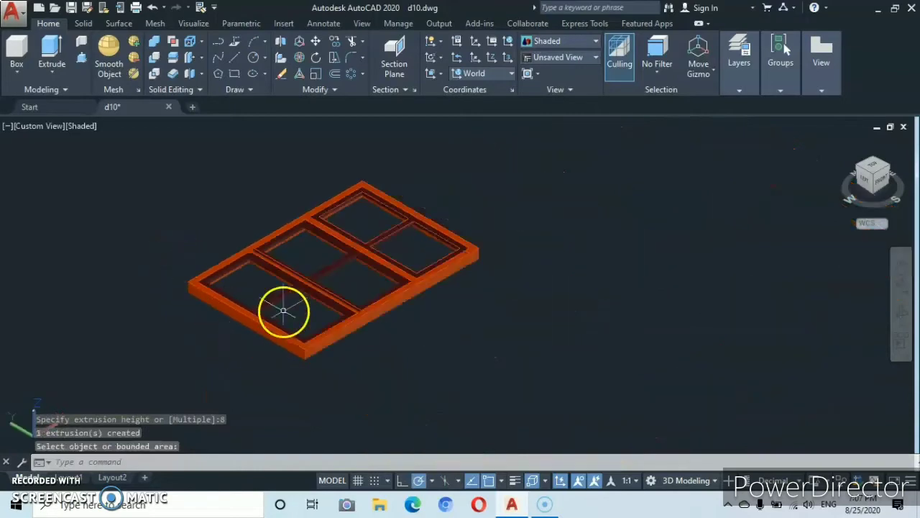
scroll(283, 311, up, 2)
middle_drag(283, 311, 330, 302)
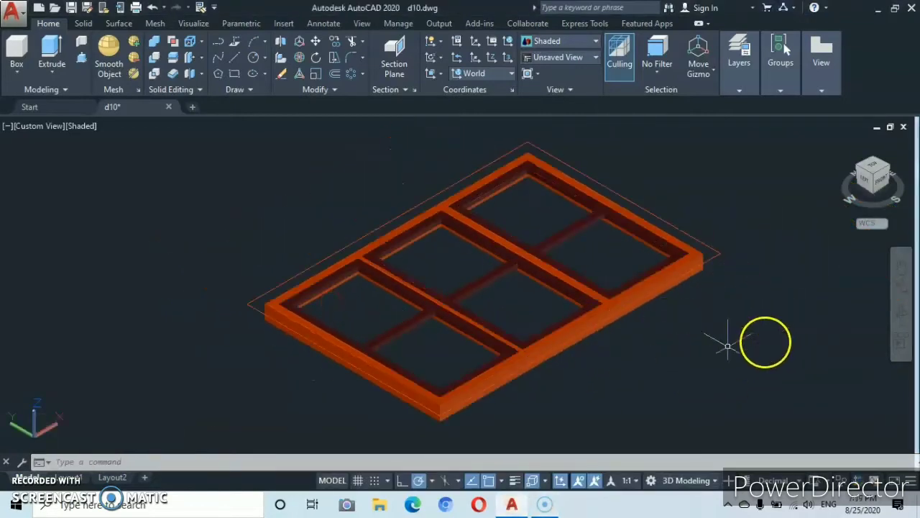
- Make the wmp layer the current layer
click(741, 90)
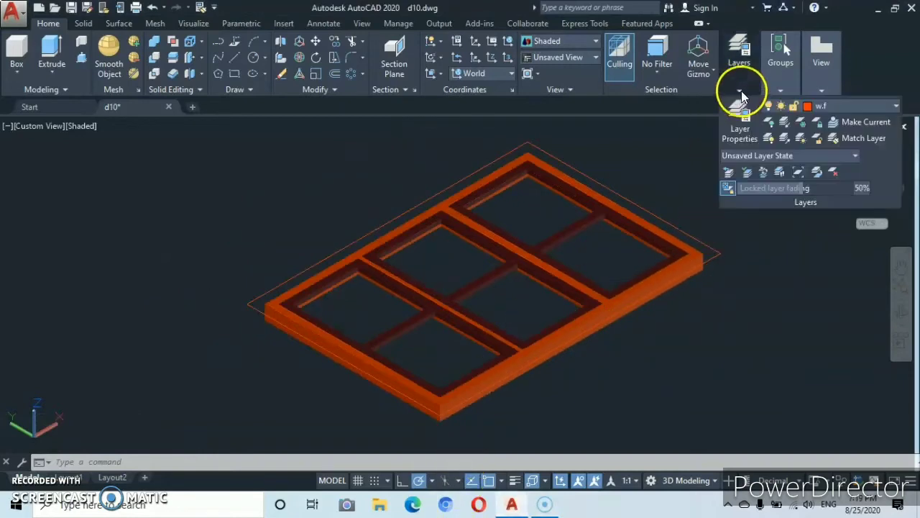
click(897, 107)
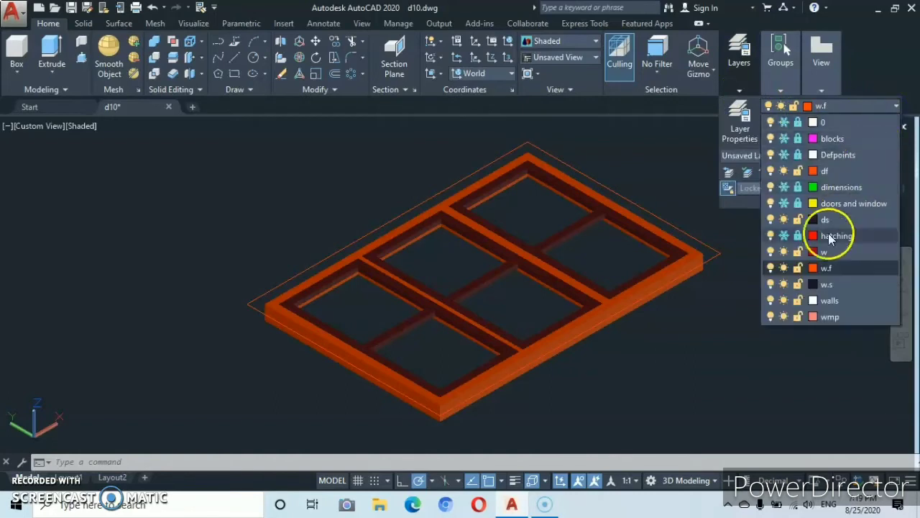
click(827, 317)
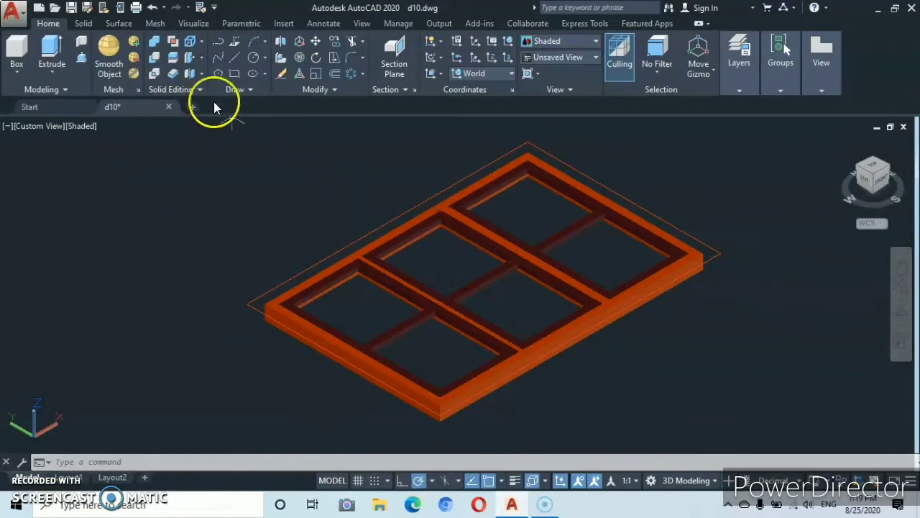
- Draw a rectangle spanning all three panels, from mid-thickness at the right-hand sash's inner corner to the left-hand sash's diagonally opposite inner corner
click(233, 75)
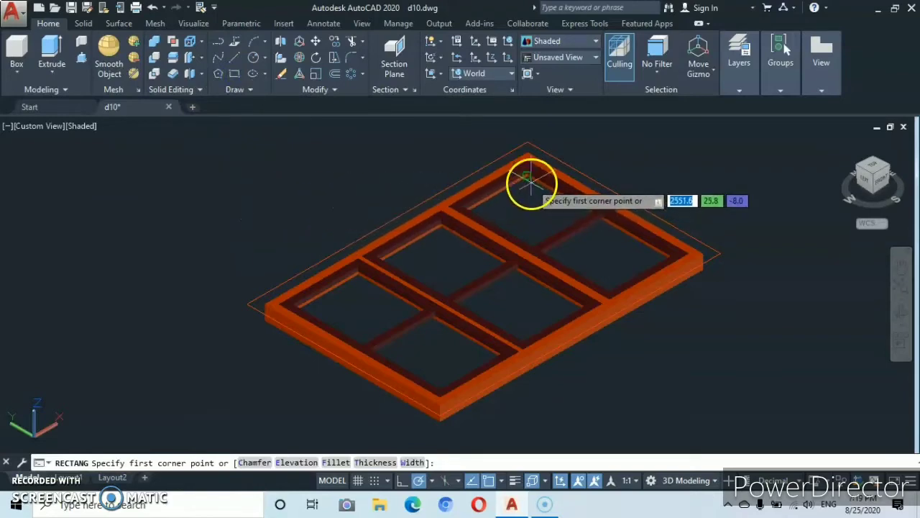
scroll(528, 172, up, 2)
scroll(529, 173, up, 2)
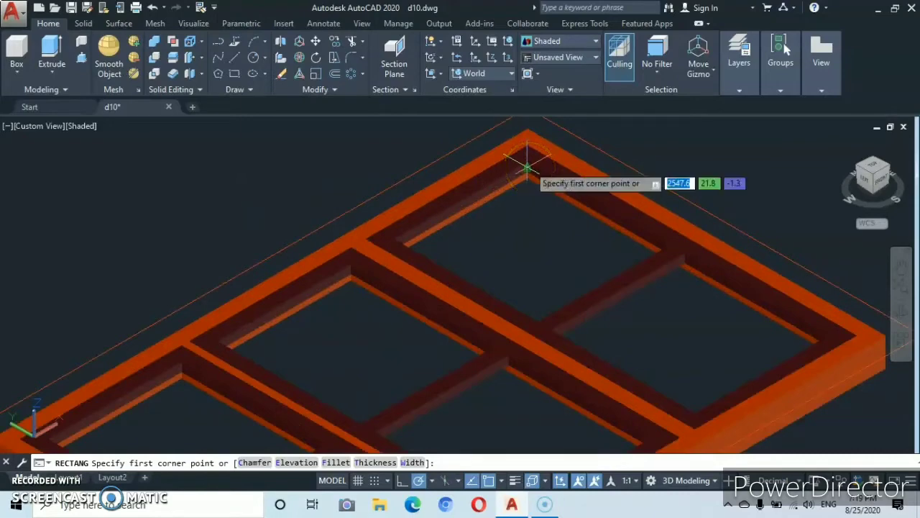
click(527, 167)
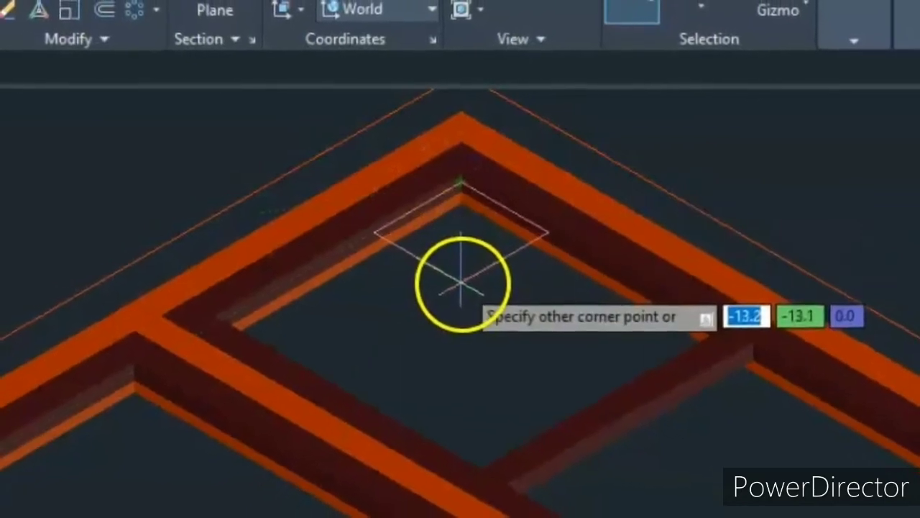
middle_drag(421, 517, 565, 233)
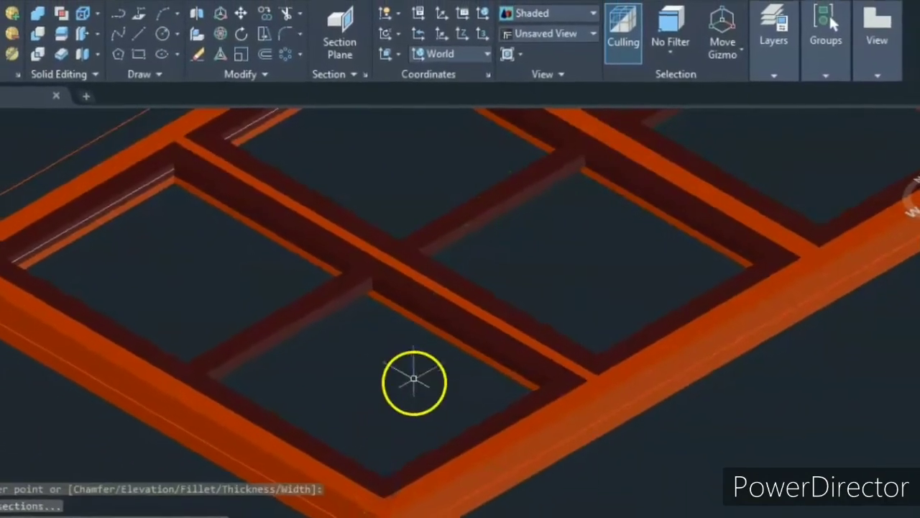
scroll(435, 288, down, 5)
middle_drag(463, 258, 388, 389)
scroll(410, 371, up, 5)
scroll(435, 345, down, 3)
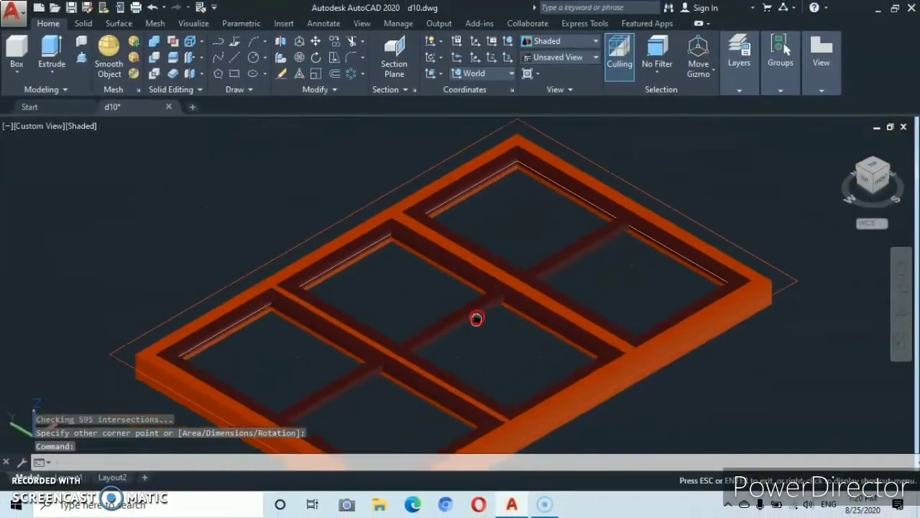
- Move the rectangle surrounding the window frame to the empty space beside the window
click(512, 384)
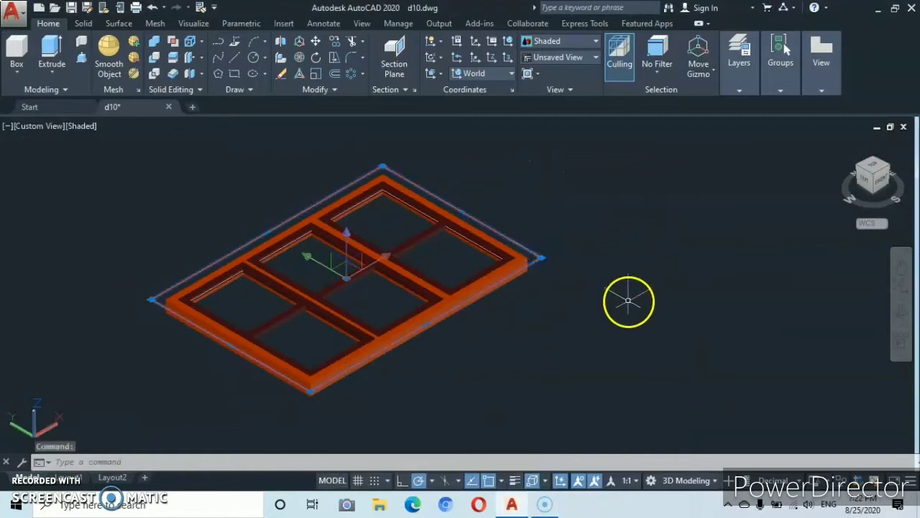
right_click(604, 314)
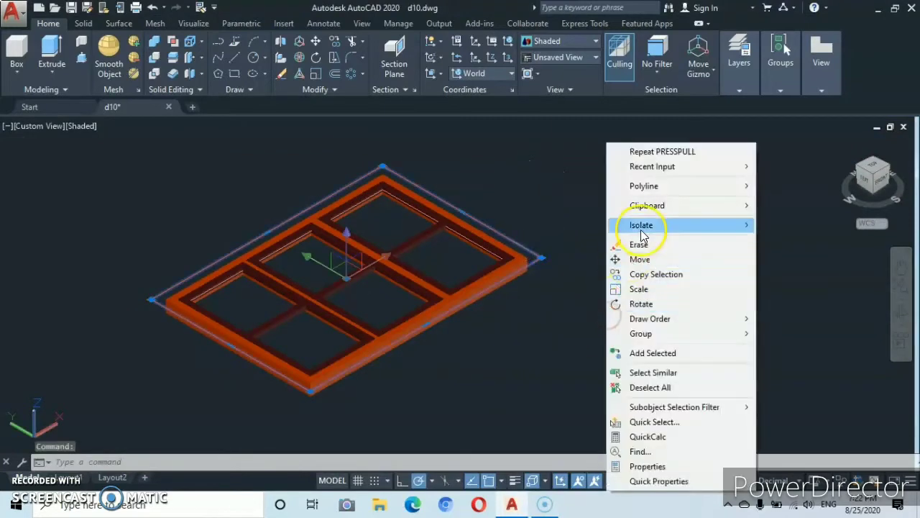
click(636, 259)
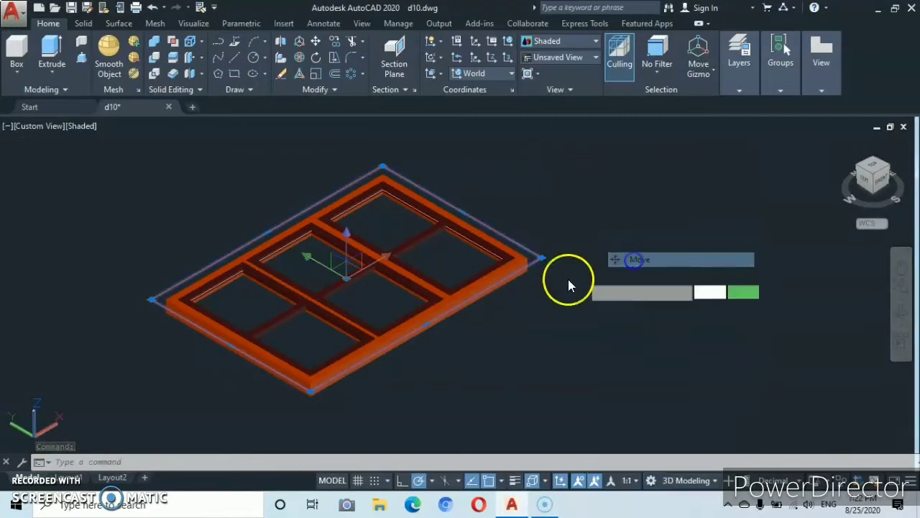
click(541, 258)
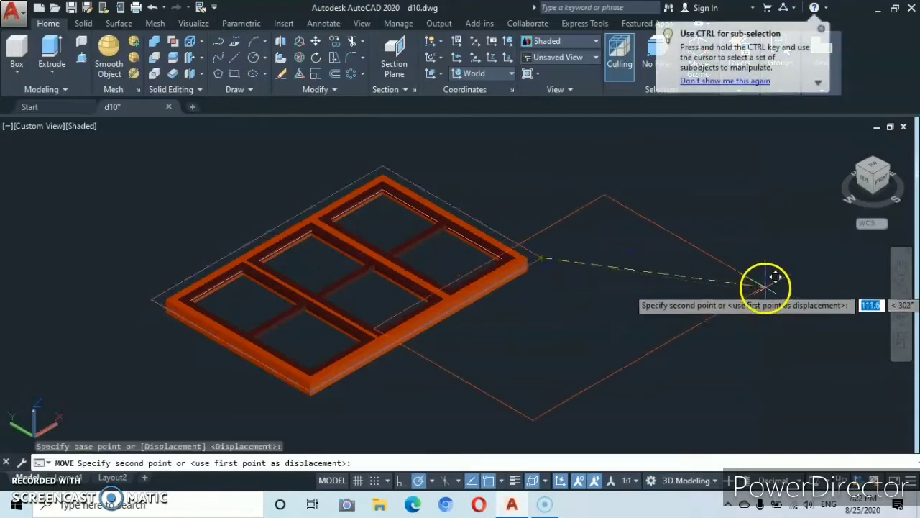
click(827, 311)
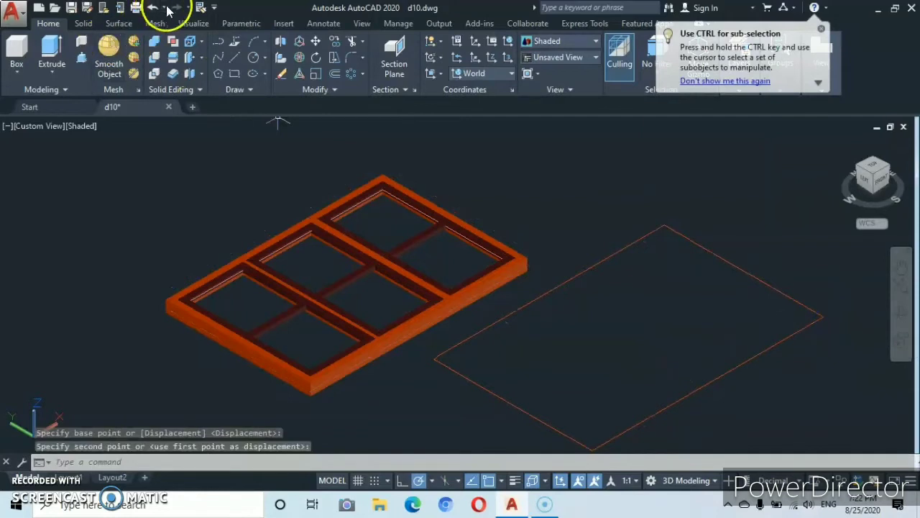
- Offset the separated rectangle inward by 5
click(335, 74)
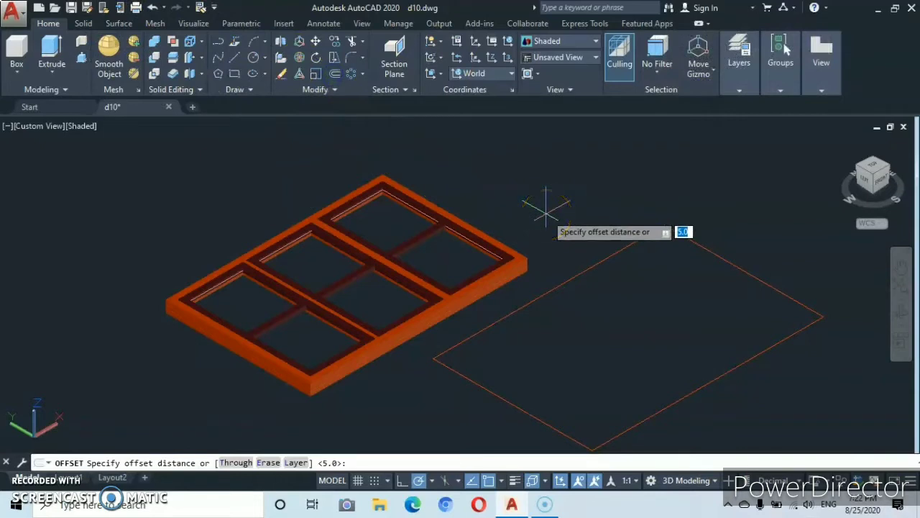
key(Return)
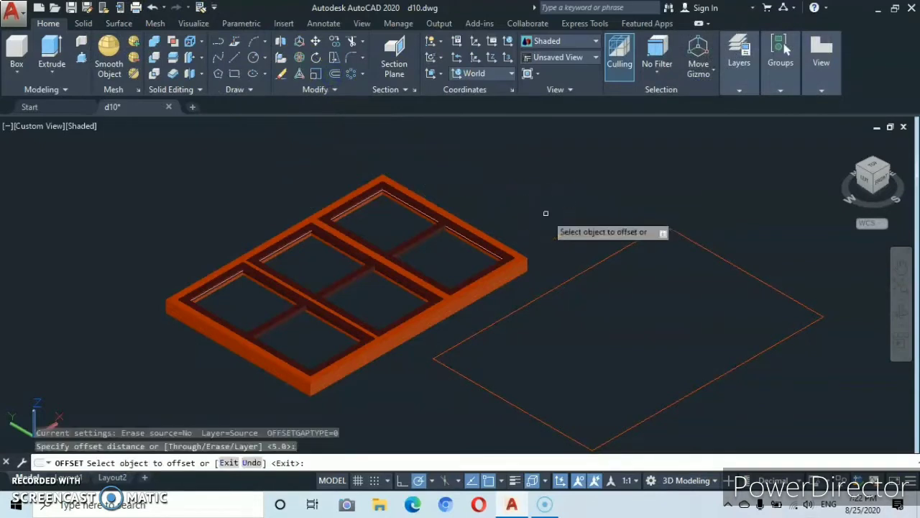
click(717, 375)
click(661, 339)
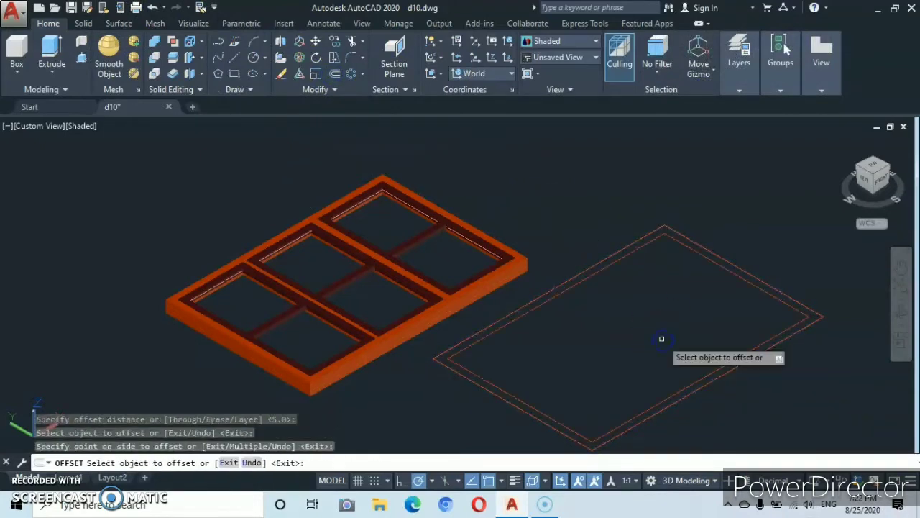
key(Return)
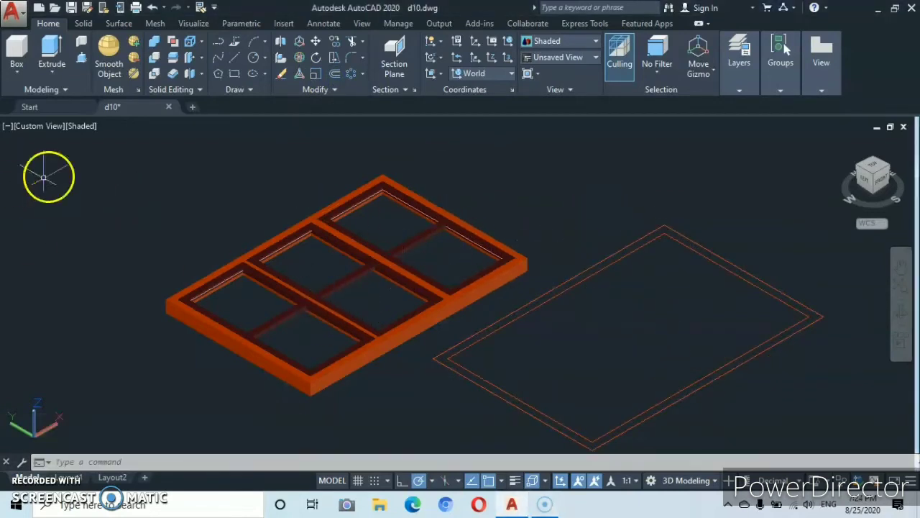
- Press-pull the border area between the two offset rectangles to a height of 5
click(83, 64)
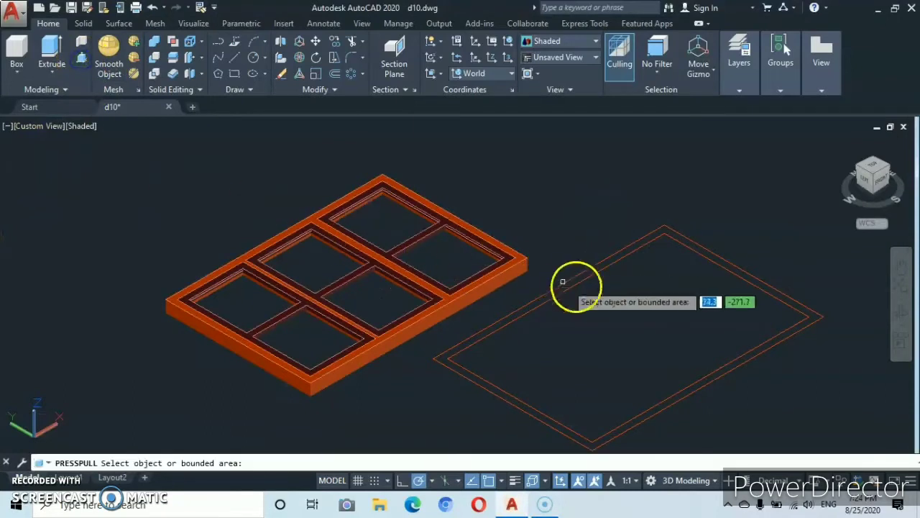
click(444, 357)
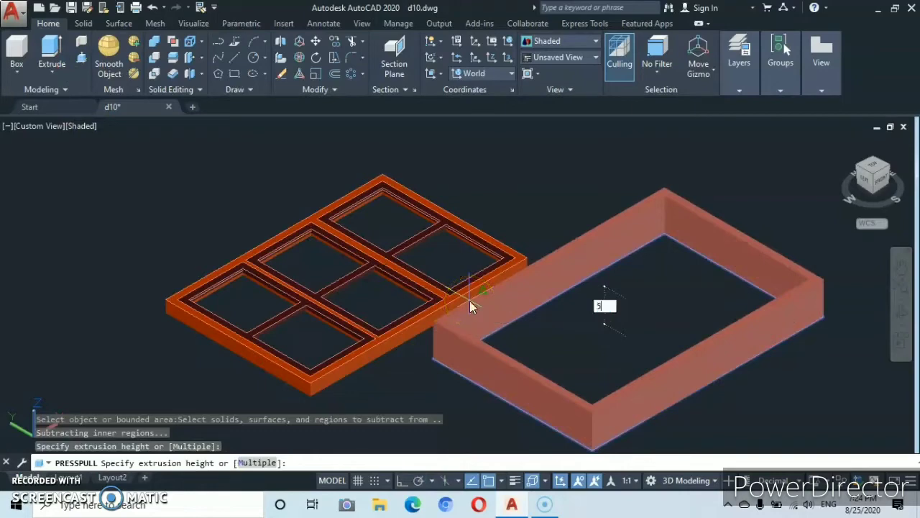
key(Return)
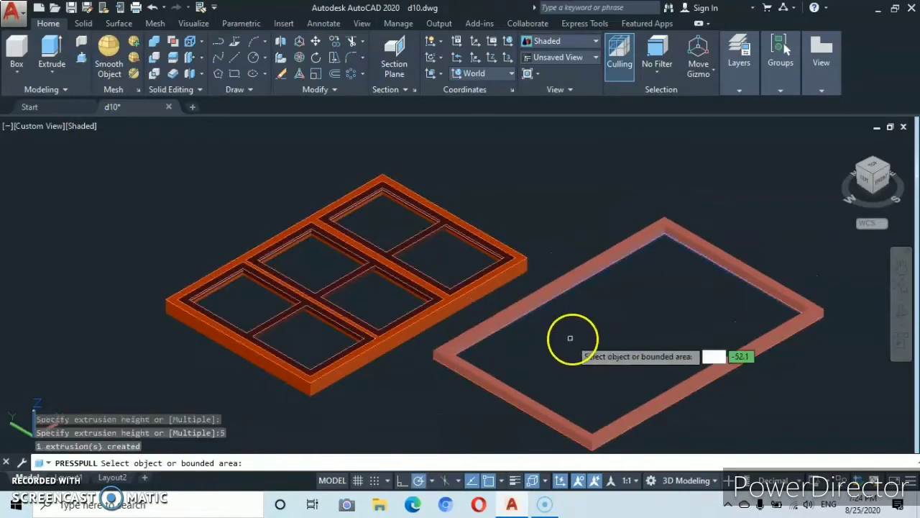
key(Return)
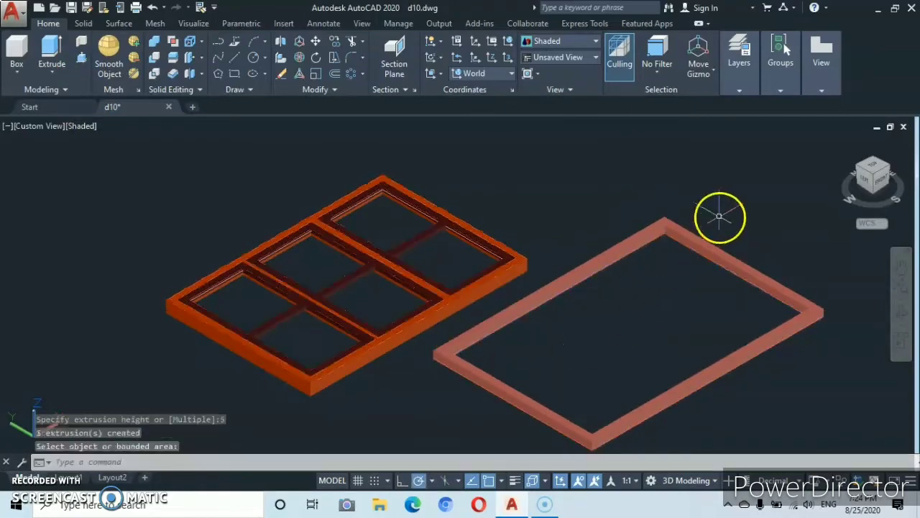
- Move the extruded trim border onto the window, placing its inner far corner on the window frame's matching far corner
click(654, 262)
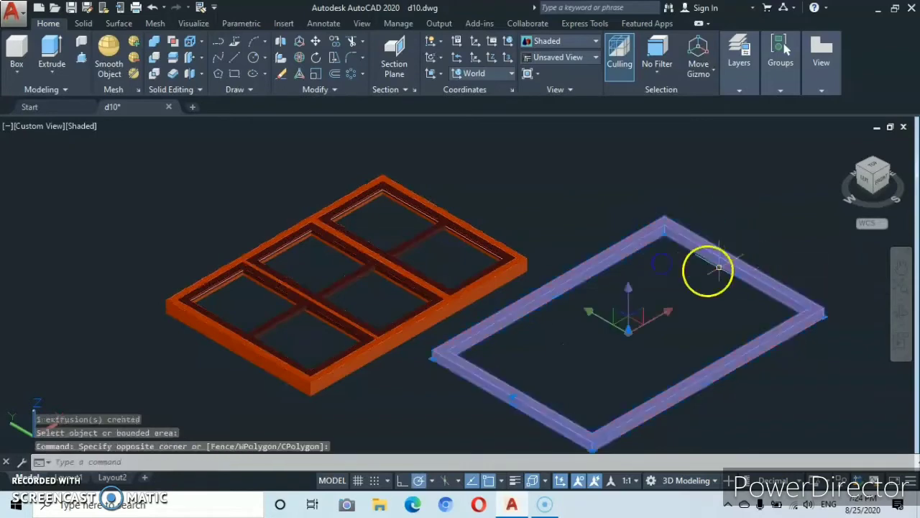
right_click(683, 312)
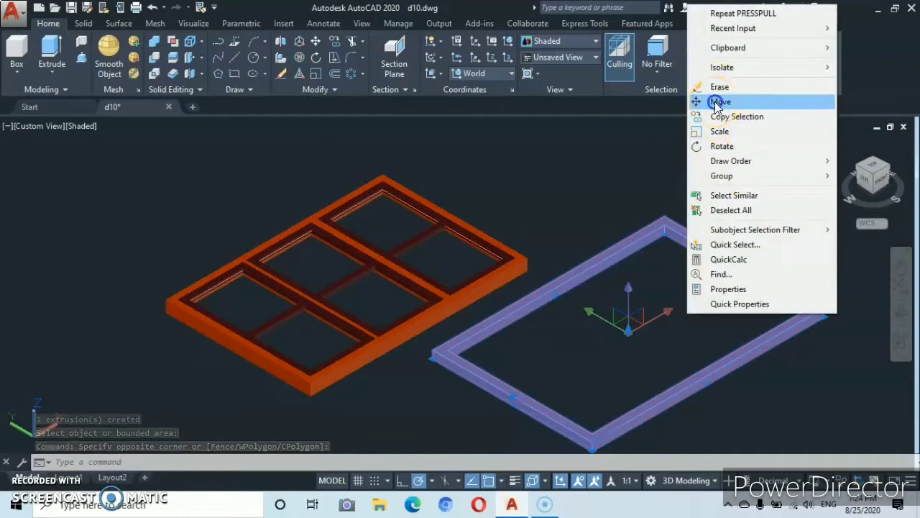
click(717, 103)
scroll(661, 238, up, 2)
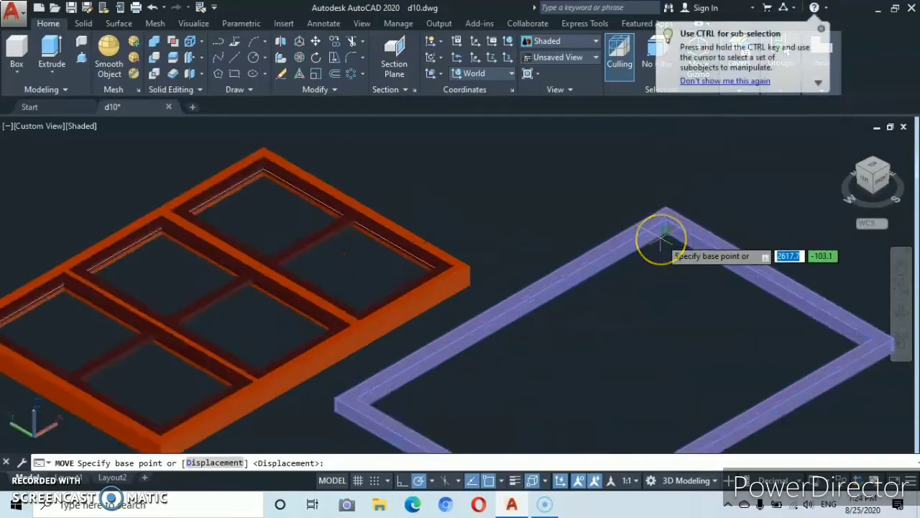
scroll(662, 238, up, 2)
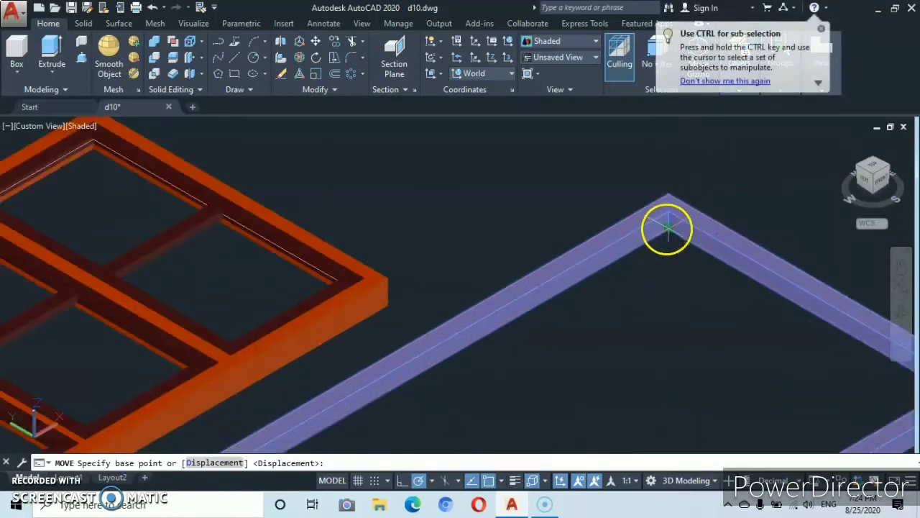
click(667, 229)
scroll(273, 232, down, 2)
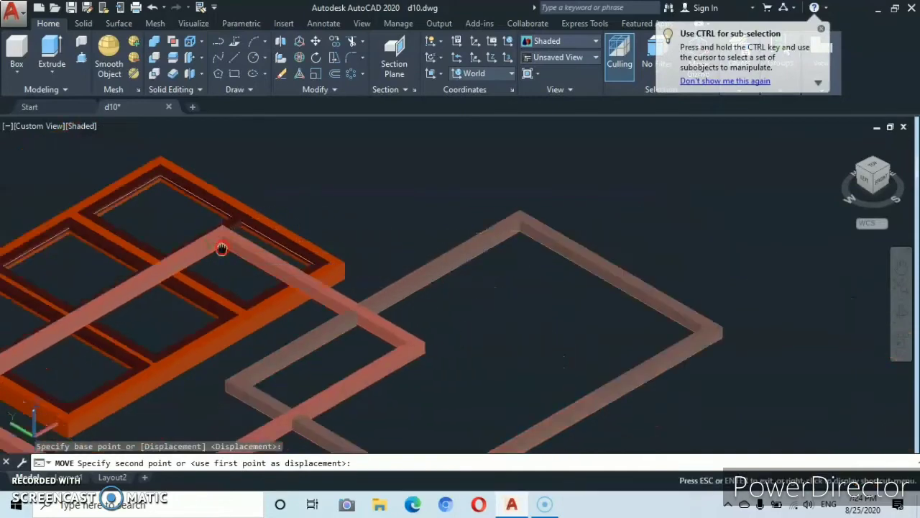
middle_drag(221, 249, 487, 253)
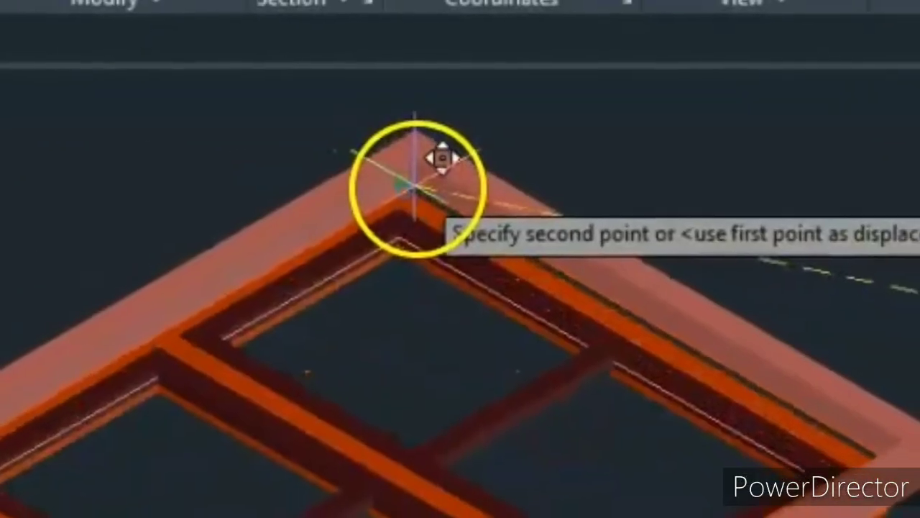
click(410, 187)
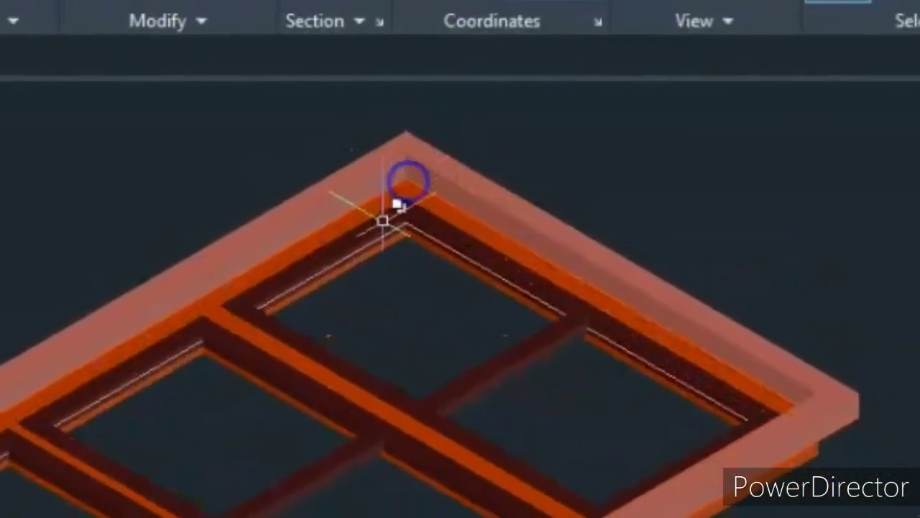
scroll(479, 360, down, 4)
scroll(478, 364, up, 4)
scroll(472, 372, down, 4)
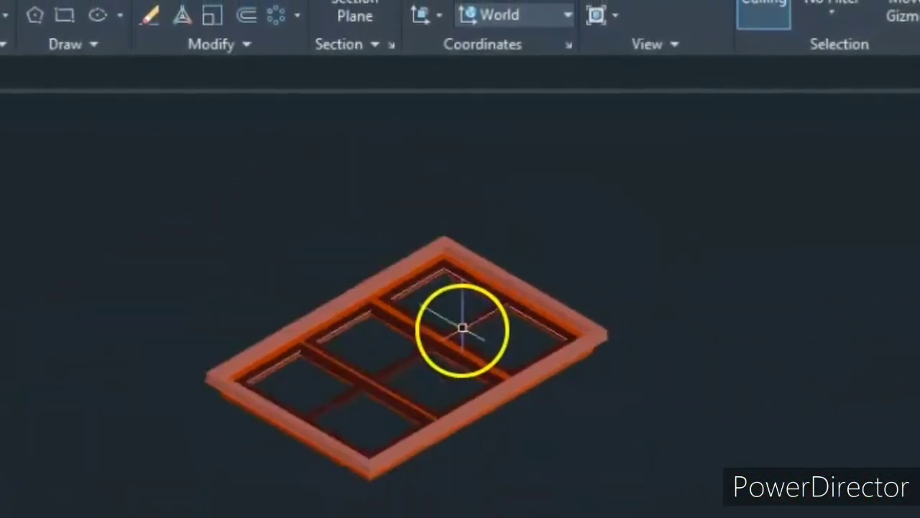
scroll(462, 328, up, 4)
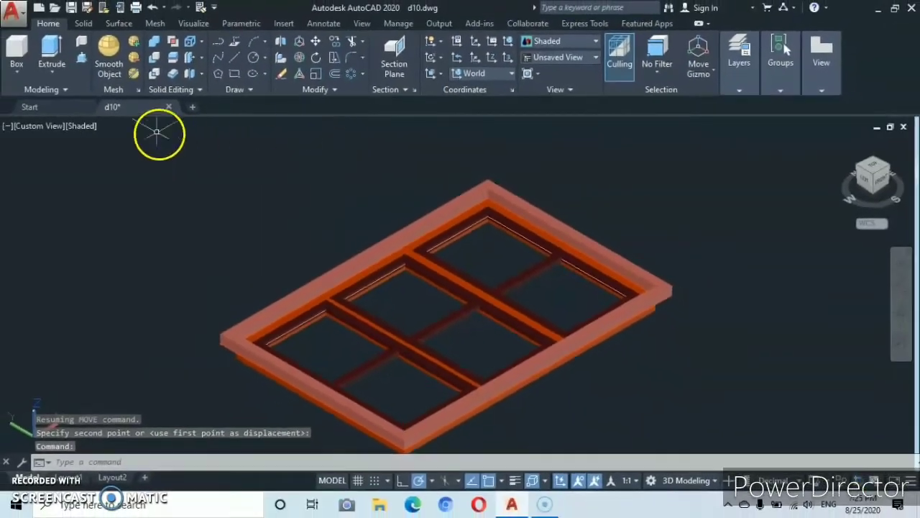
- Fillet the four outer upper edges of the trim border with a radius of 2
click(83, 23)
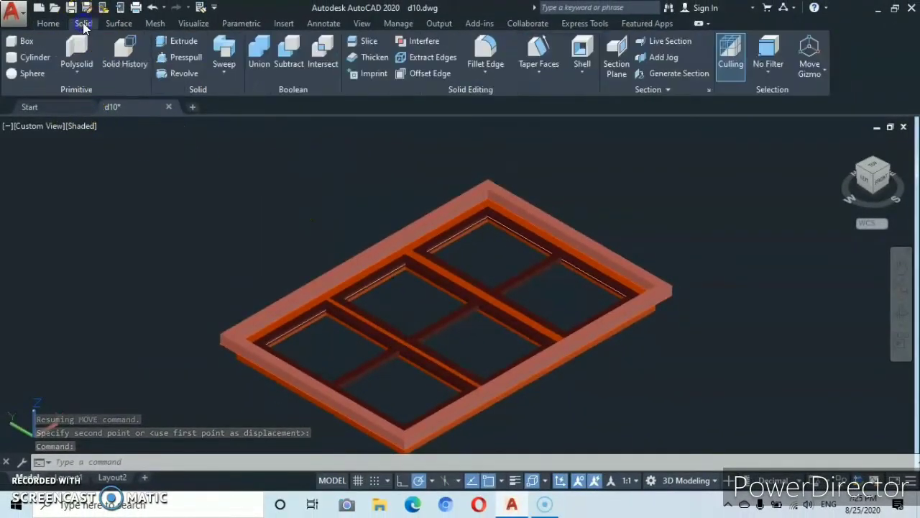
click(492, 45)
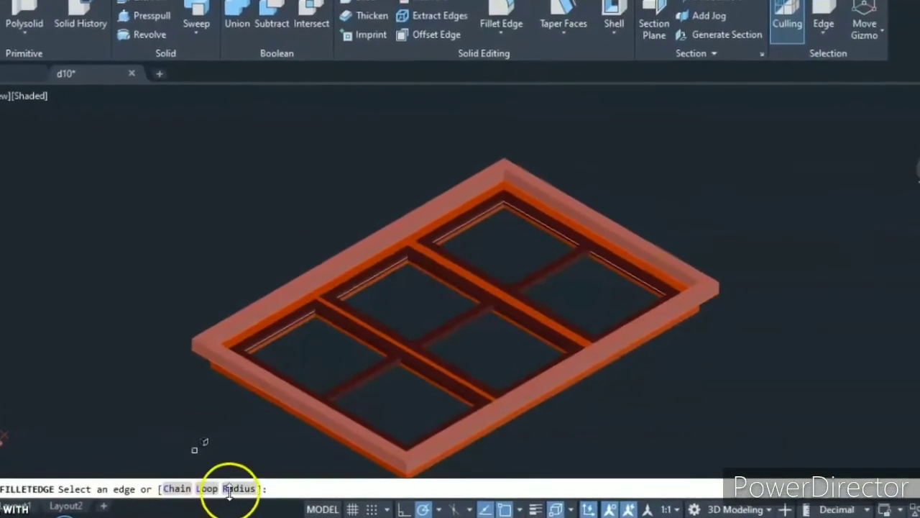
click(231, 496)
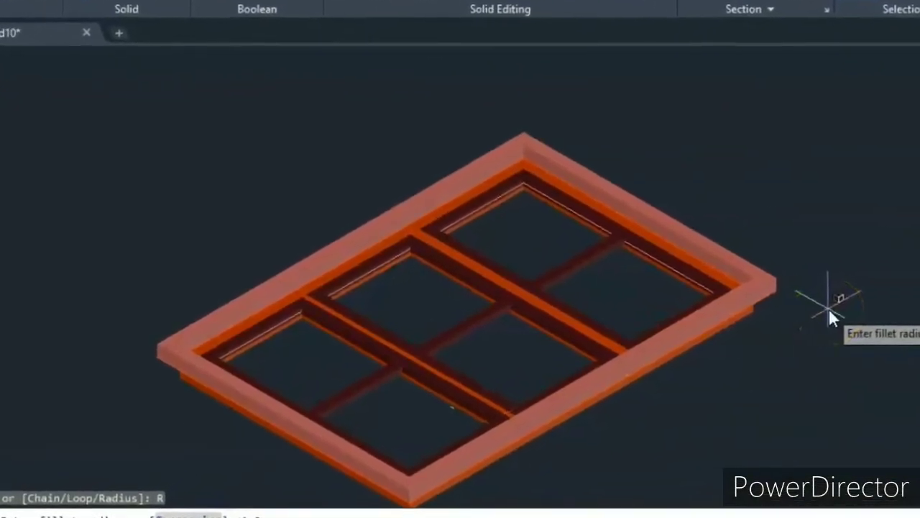
text(2)
key(Return)
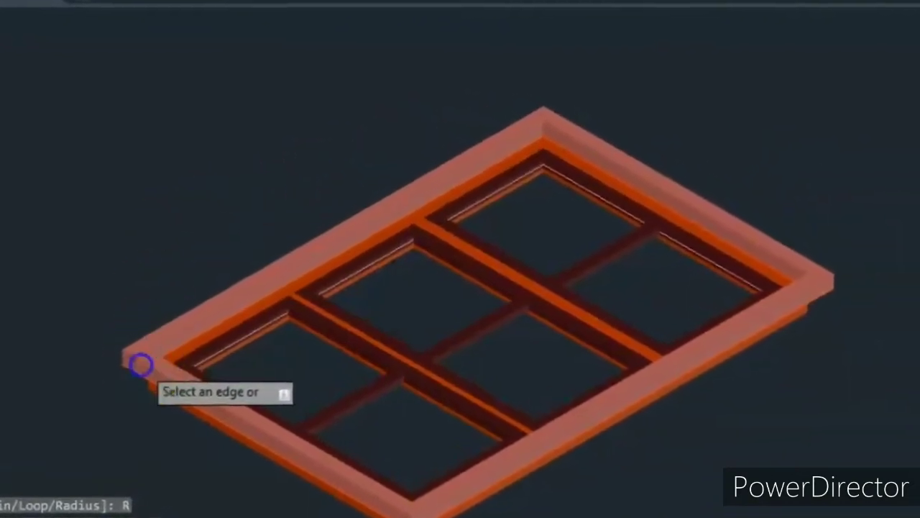
text(2)
key(Return)
click(223, 459)
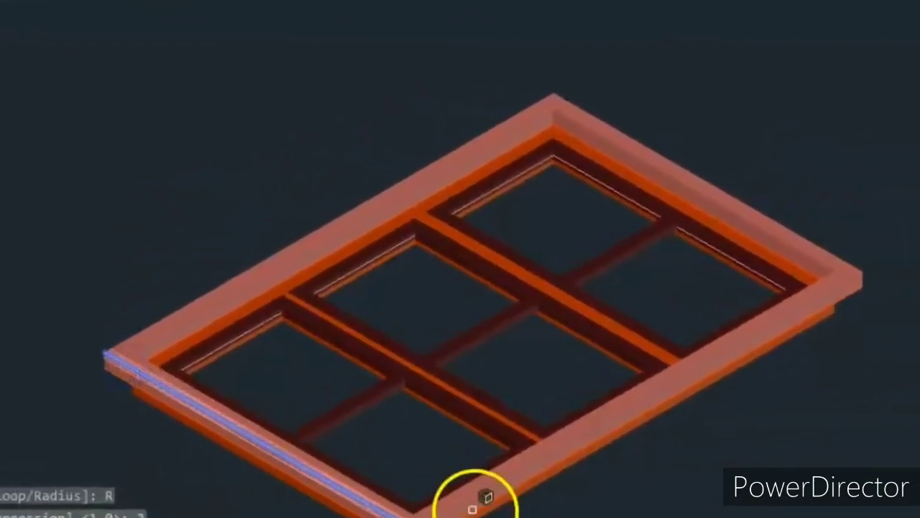
click(495, 499)
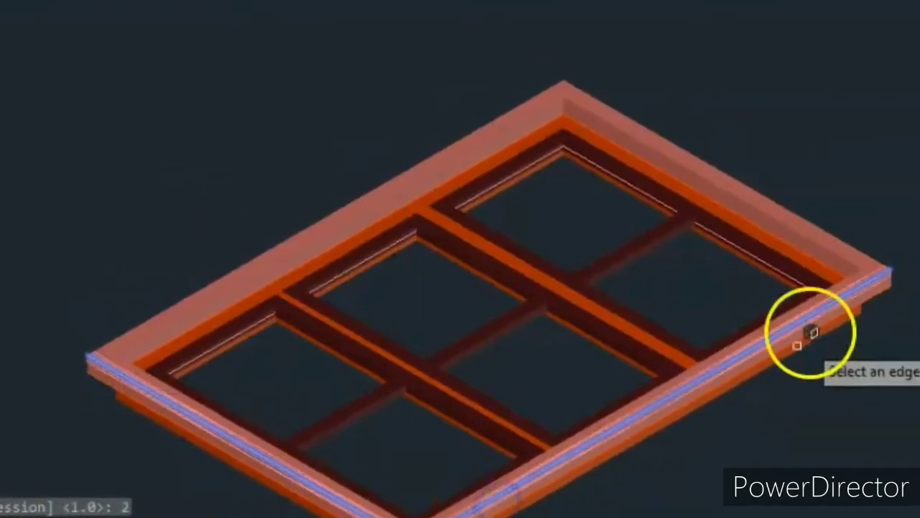
click(883, 242)
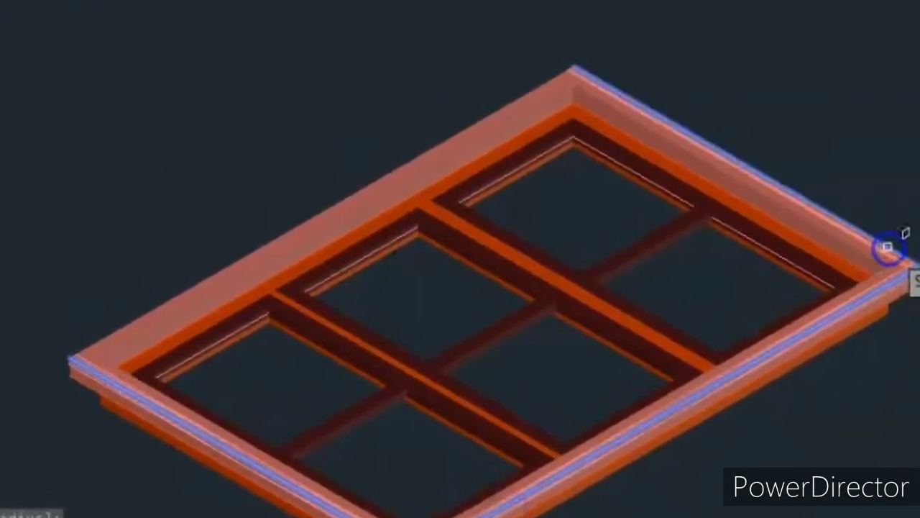
click(464, 110)
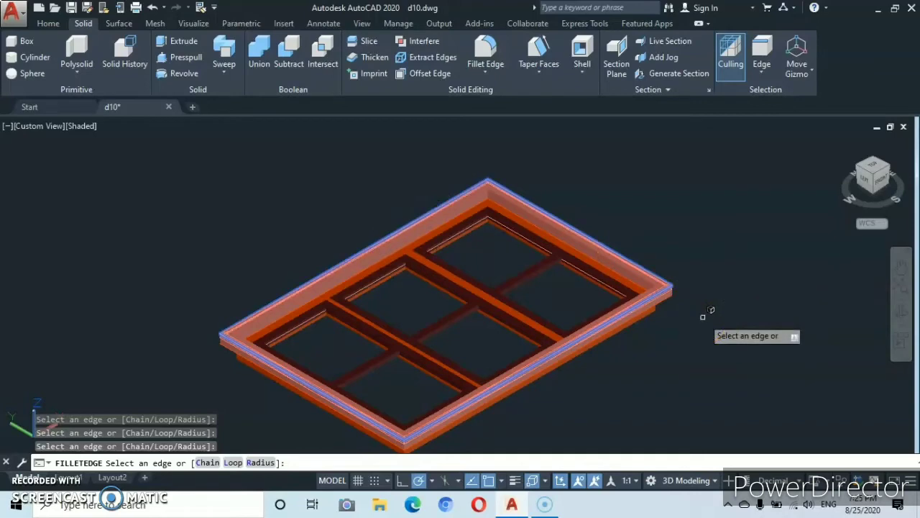
key(Return)
key(Return)
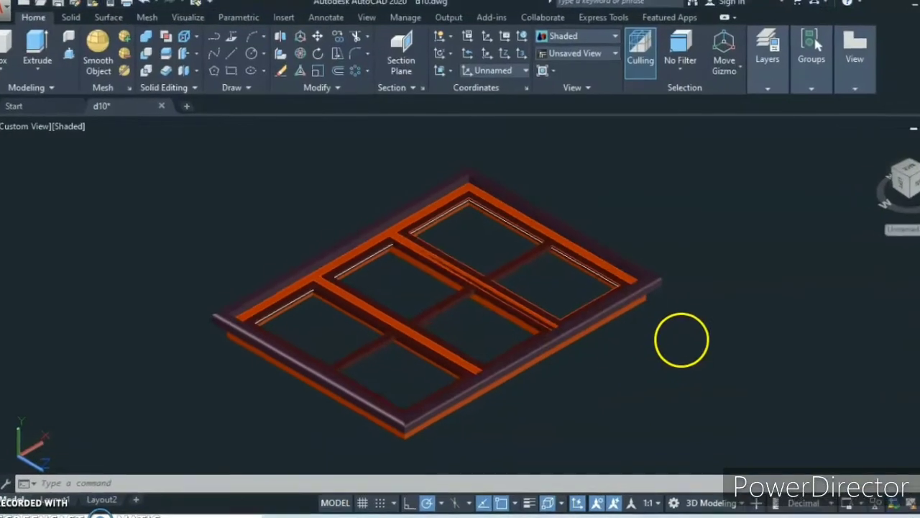
- Create a region from the polyline outlining the glass area inside the window sashes
scroll(529, 329, up, 3)
scroll(535, 334, down, 5)
scroll(546, 347, up, 3)
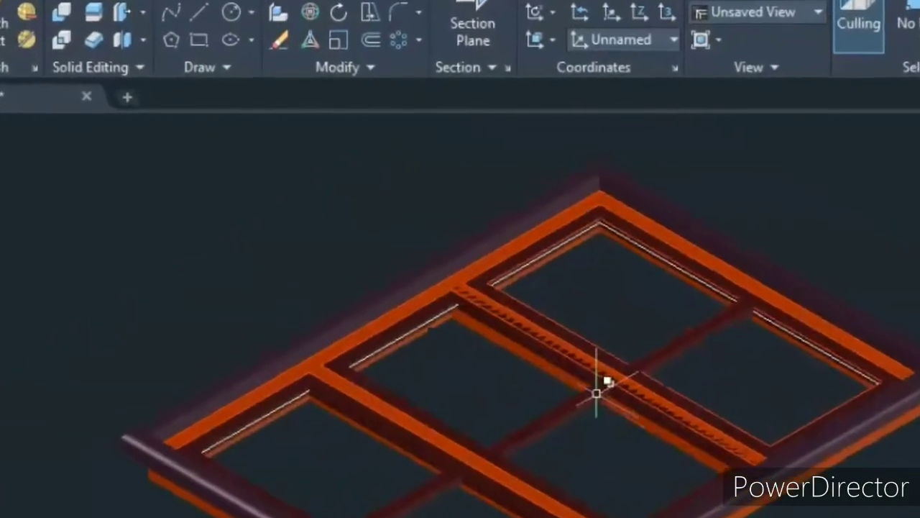
middle_drag(584, 380, 603, 463)
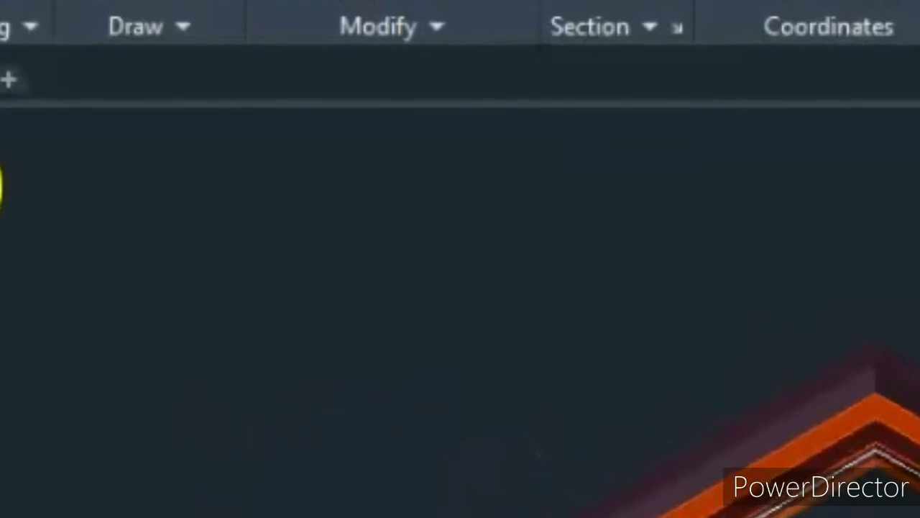
click(177, 18)
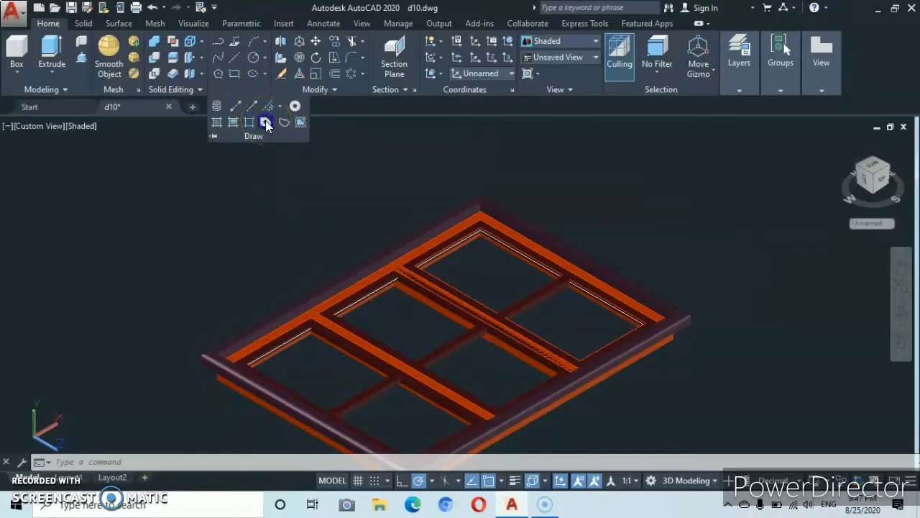
click(214, 130)
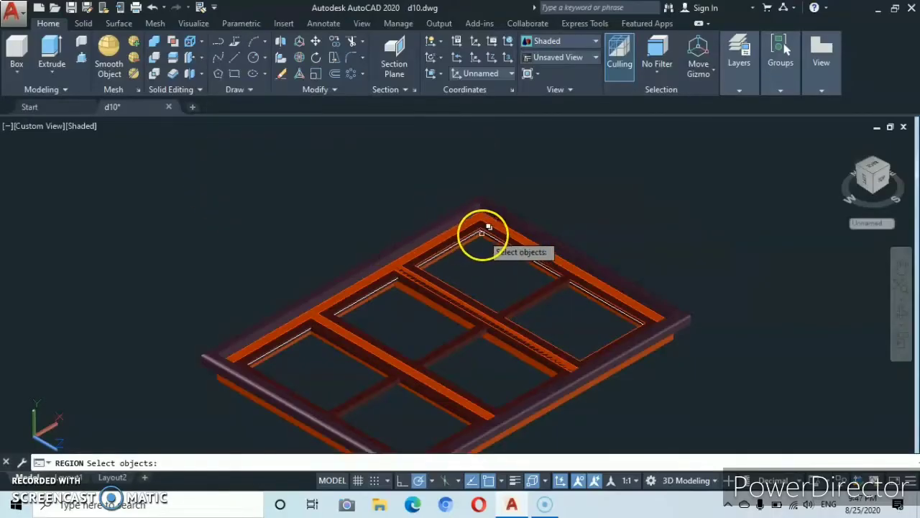
scroll(482, 232, up, 4)
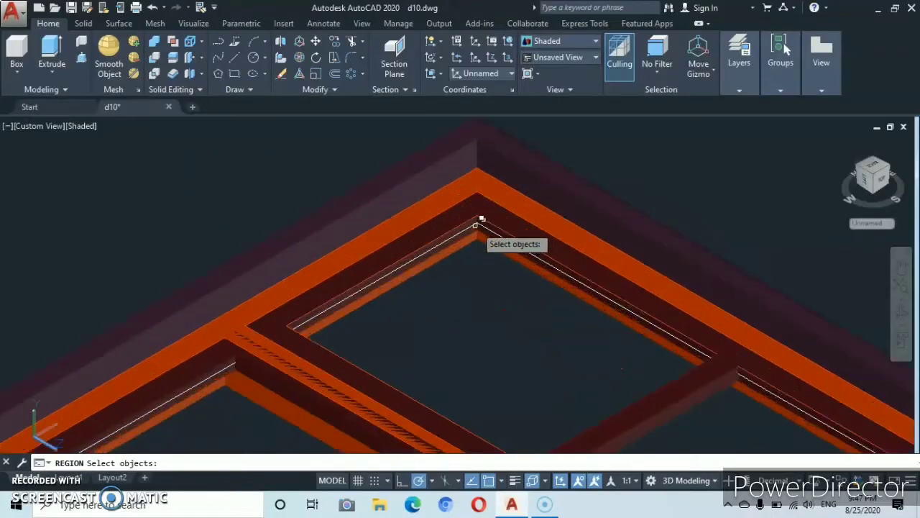
click(475, 226)
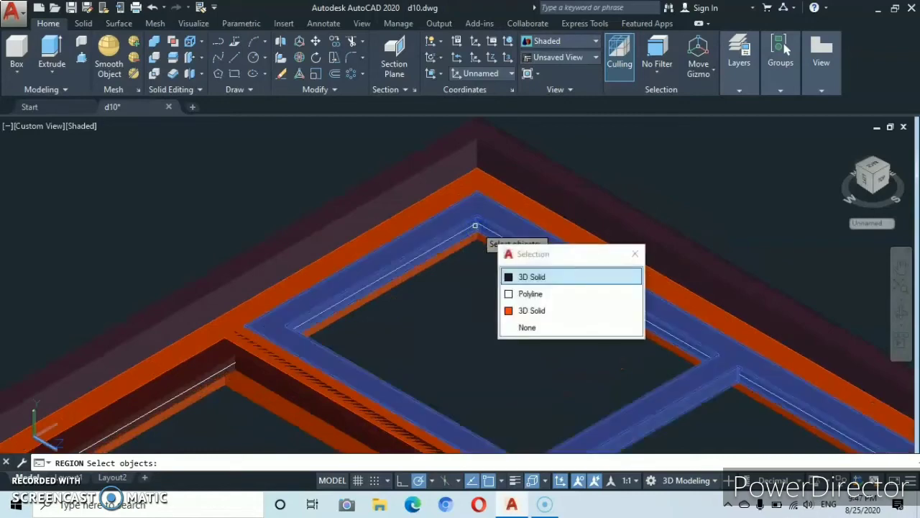
click(522, 295)
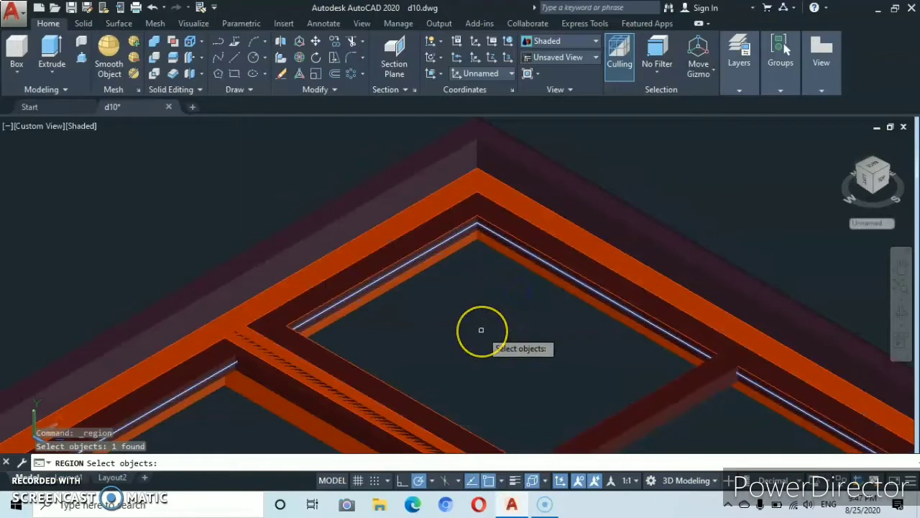
key(Return)
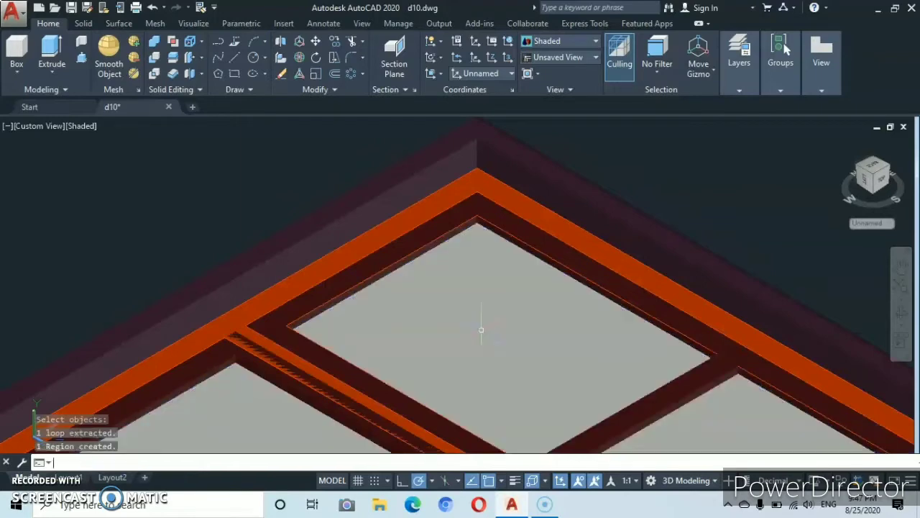
- Set the color of the glass region to Cyan
scroll(465, 338, down, 5)
middle_drag(489, 259, 505, 214)
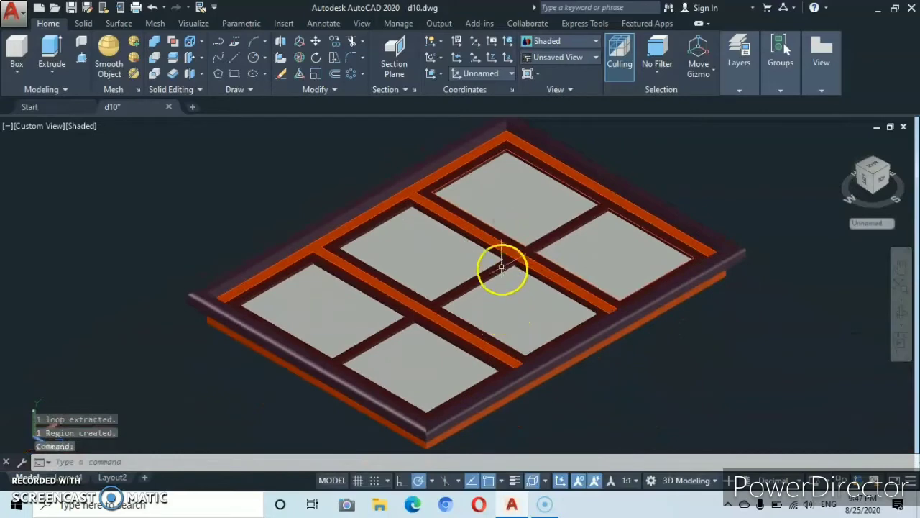
shift+middle_drag(501, 268, 282, 229)
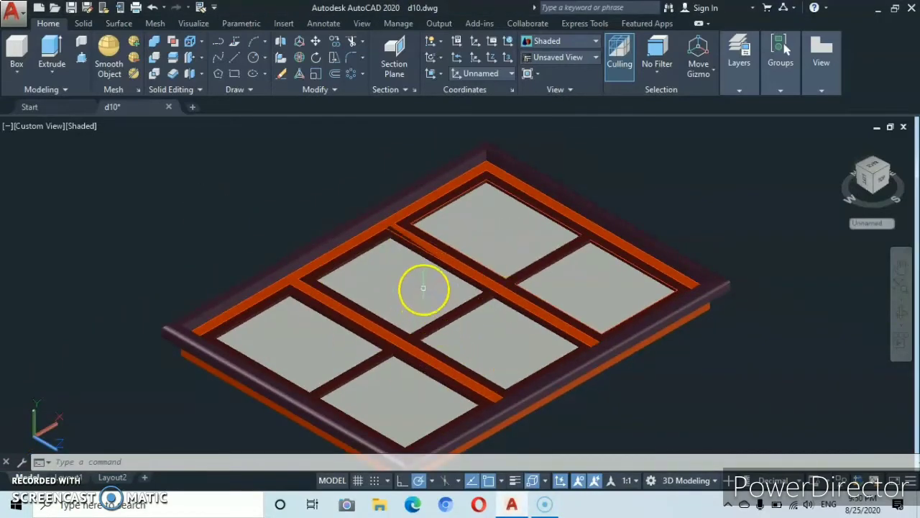
click(422, 289)
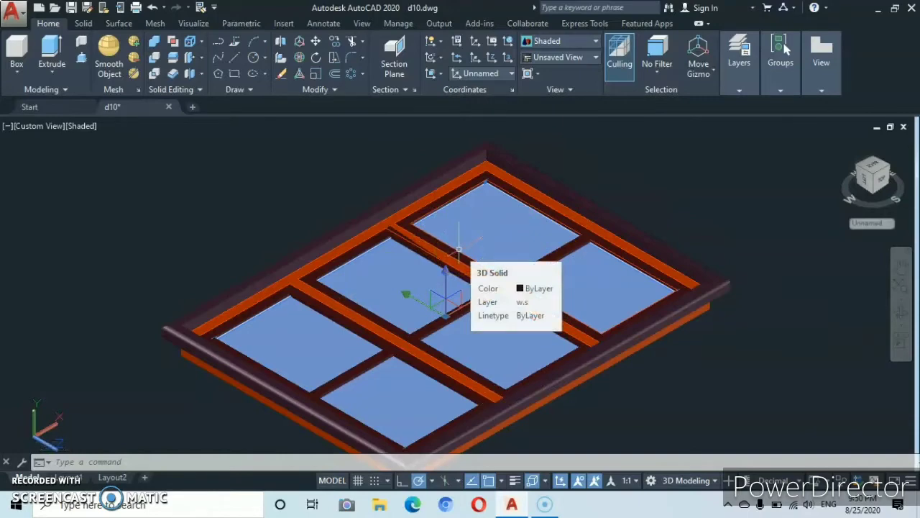
key(ctrl+1)
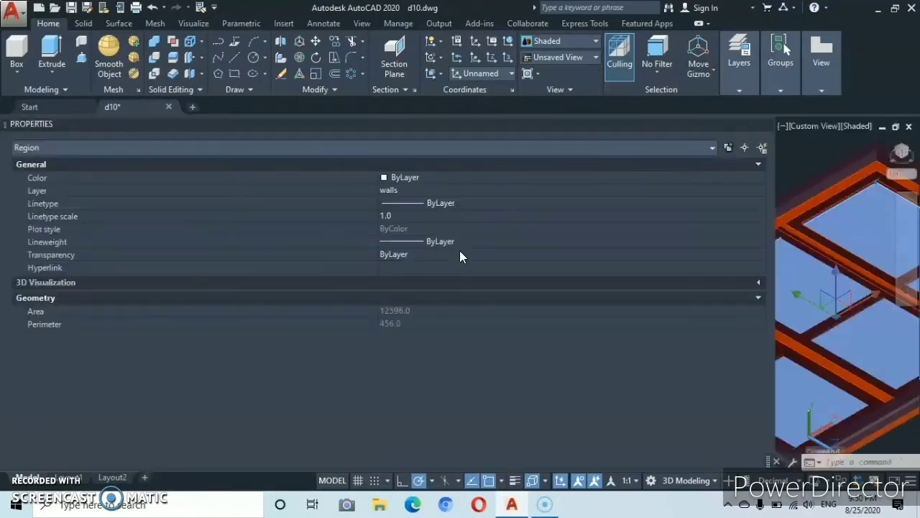
click(384, 177)
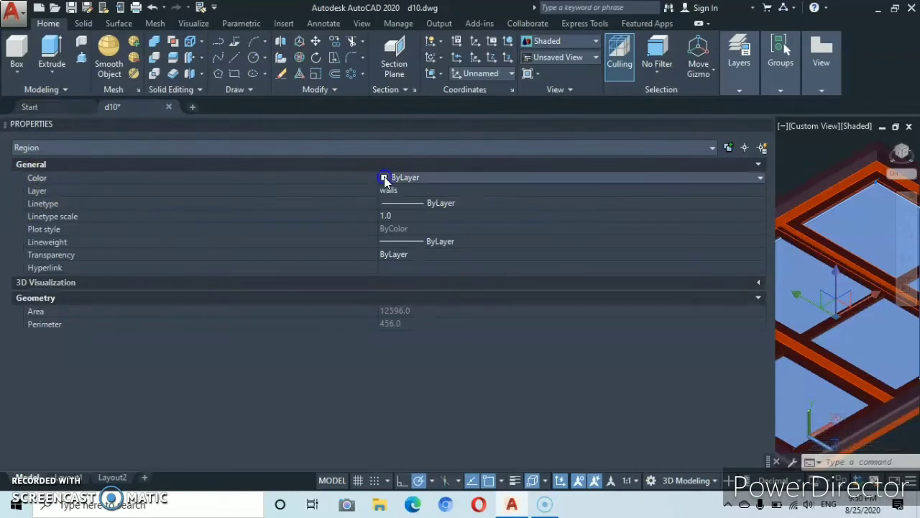
click(761, 177)
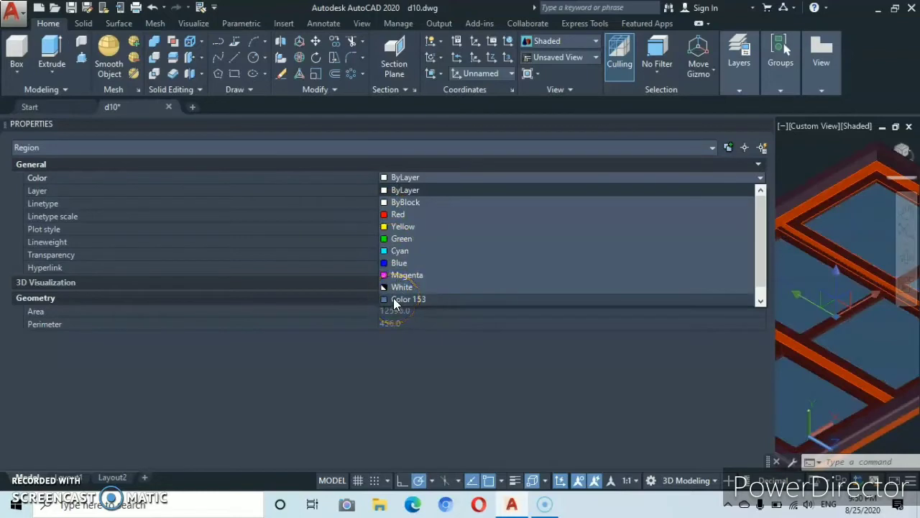
click(387, 251)
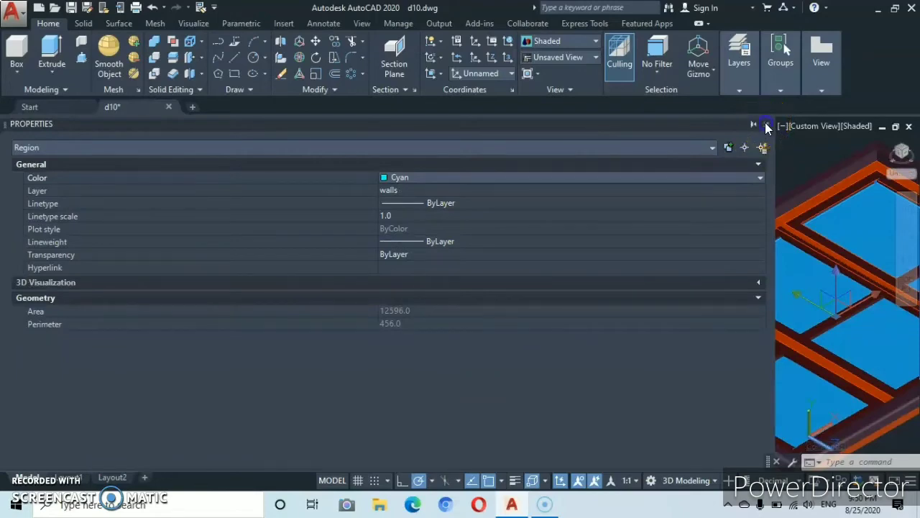
click(767, 125)
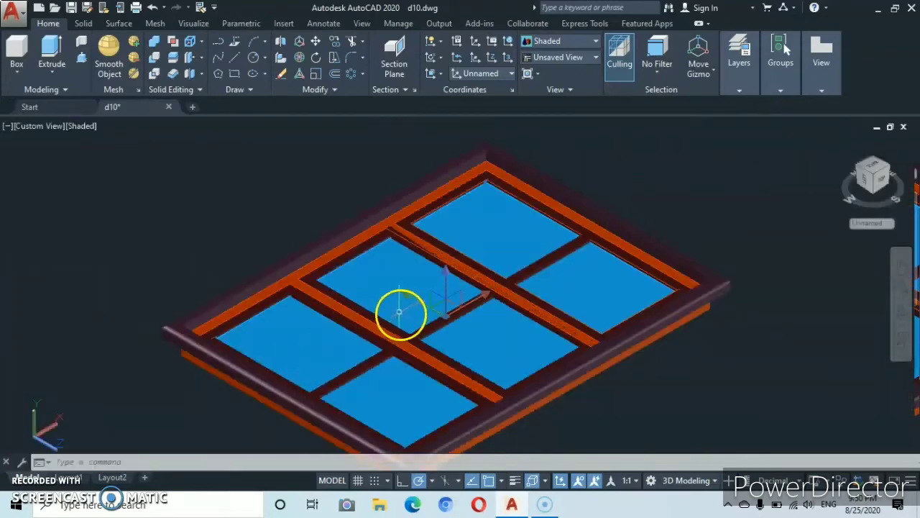
key(Escape)
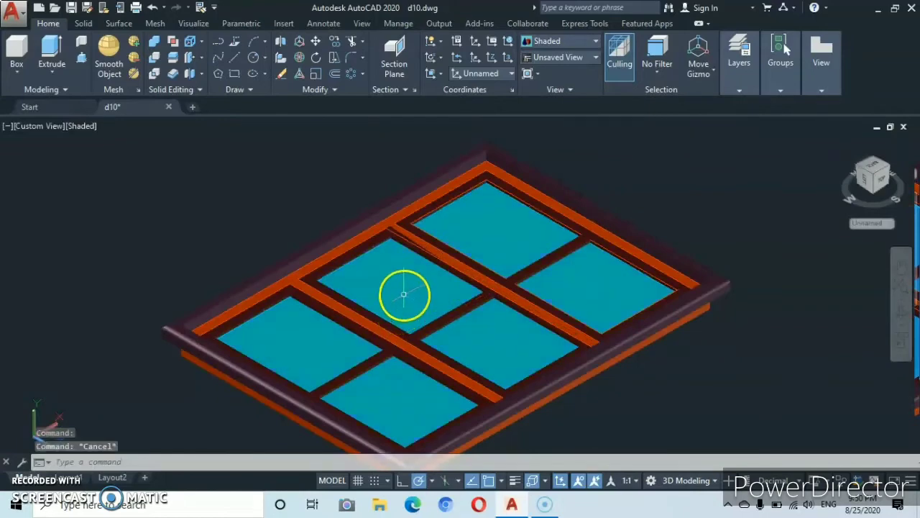
- Rotate the entire window, including frame, sashes, trim and glass, 90 degrees about the X axis to stand it upright
scroll(405, 294, down, 3)
scroll(404, 295, up, 2)
scroll(405, 285, up, 2)
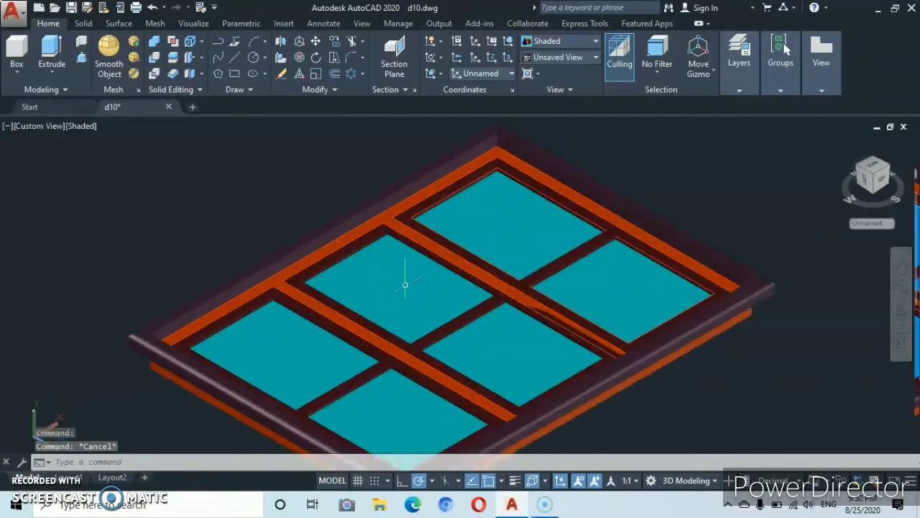
scroll(405, 285, down, 3)
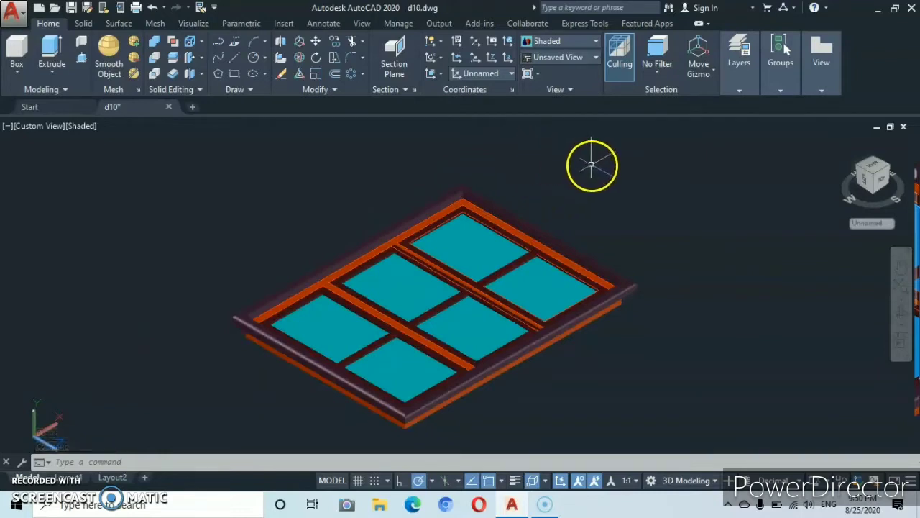
click(632, 184)
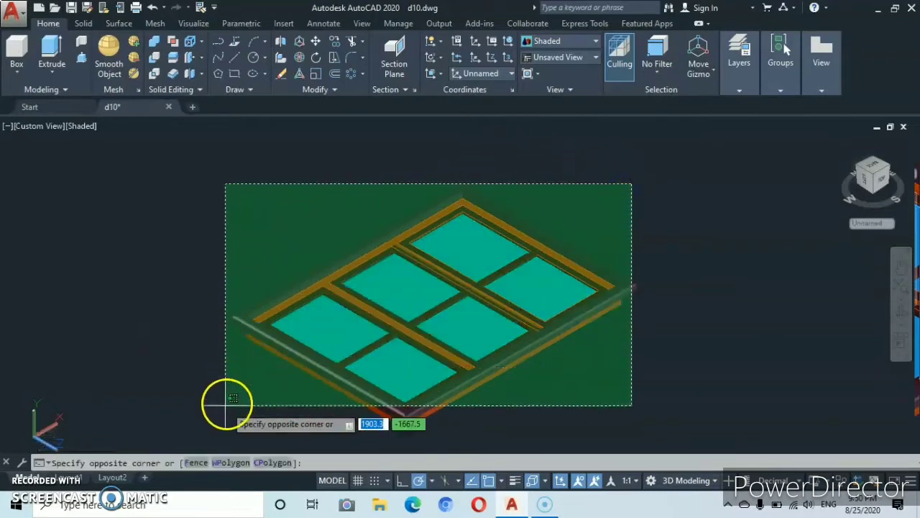
click(228, 427)
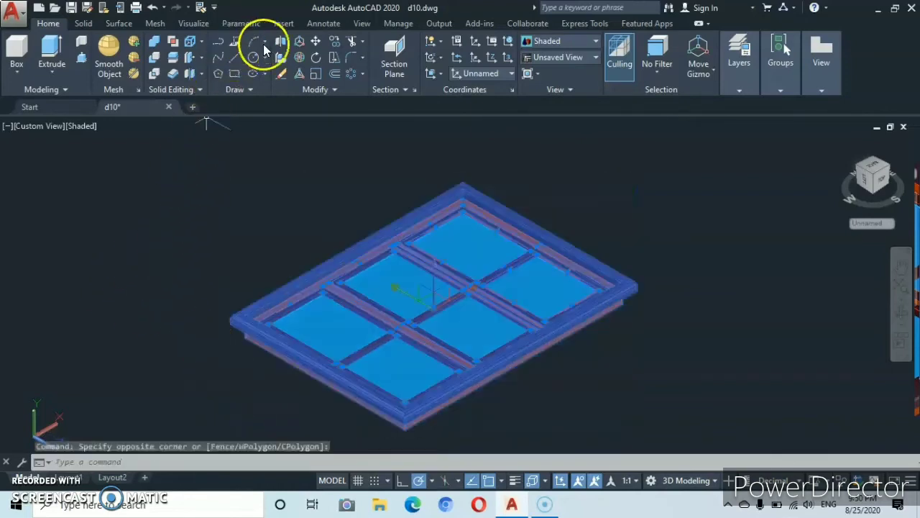
click(300, 59)
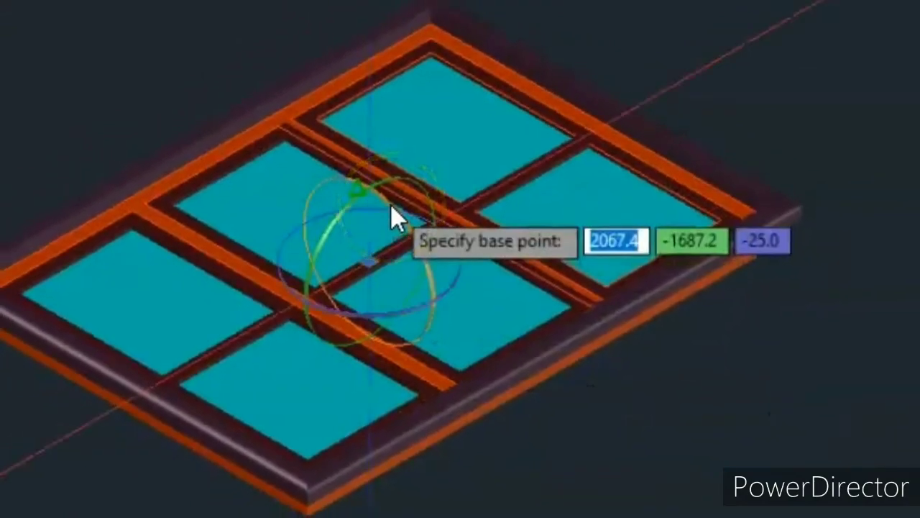
click(391, 207)
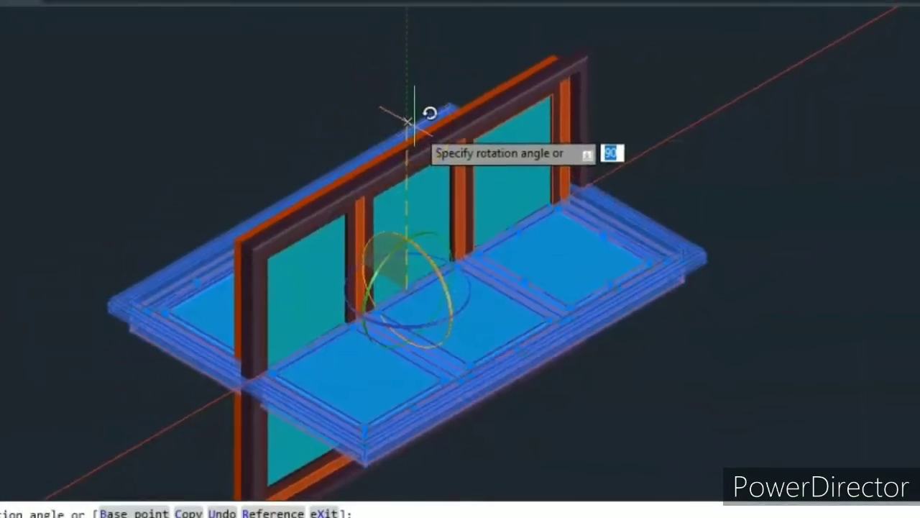
click(409, 108)
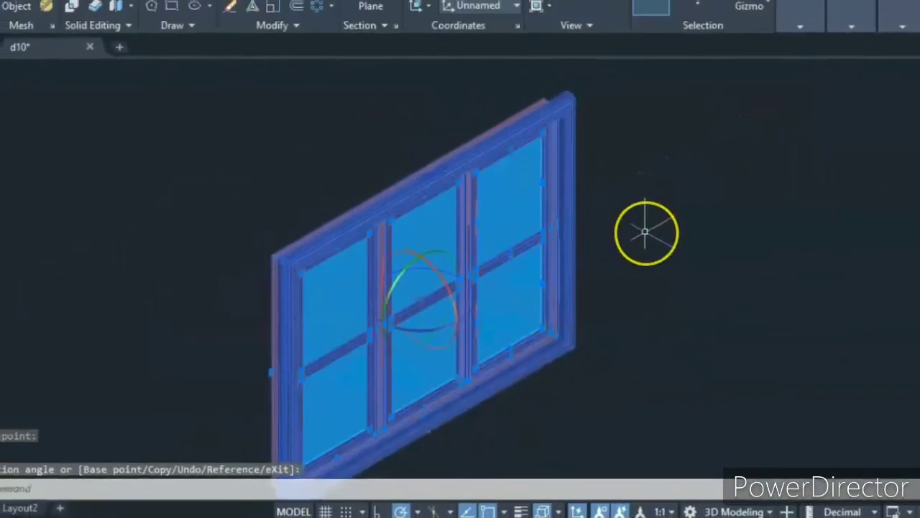
key(Escape)
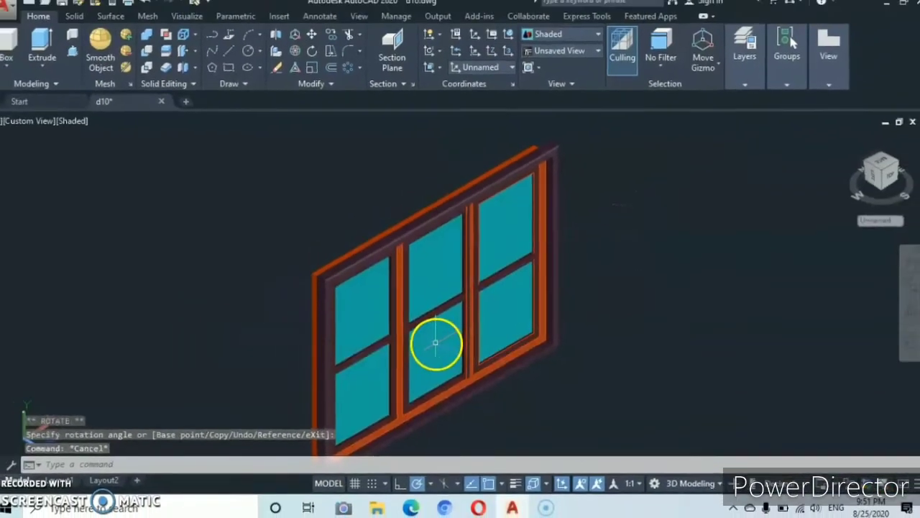
- Examine the upright window's frame, sashes and glass panes from near and far
scroll(427, 330, down, 5)
scroll(426, 331, up, 4)
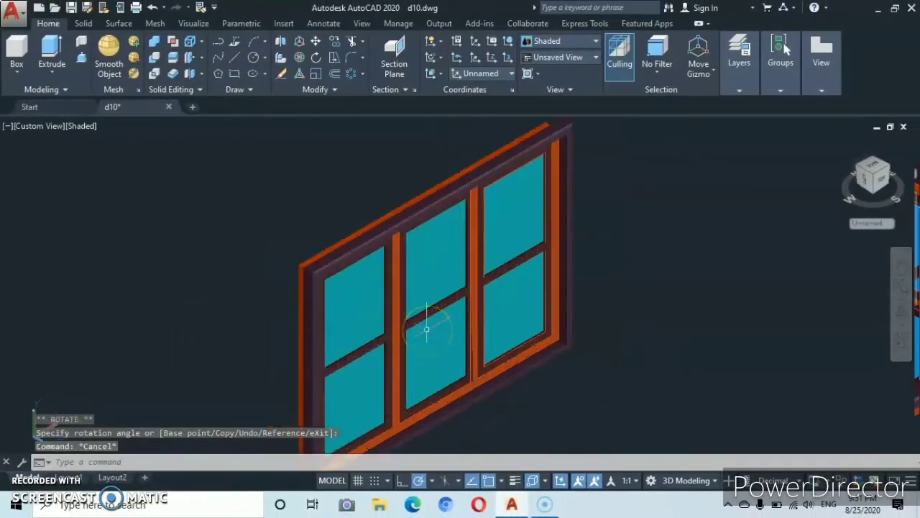
scroll(426, 325, down, 4)
scroll(426, 325, up, 3)
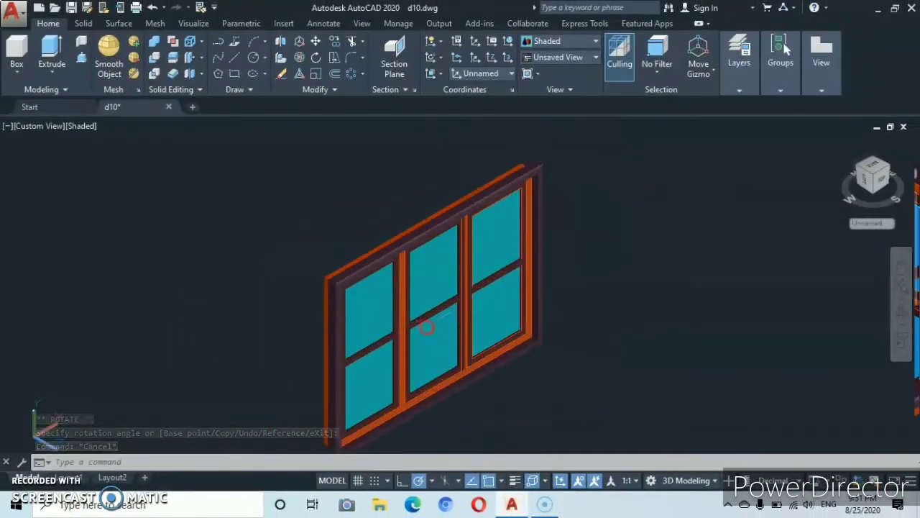
middle_drag(428, 327, 436, 309)
scroll(435, 300, up, 2)
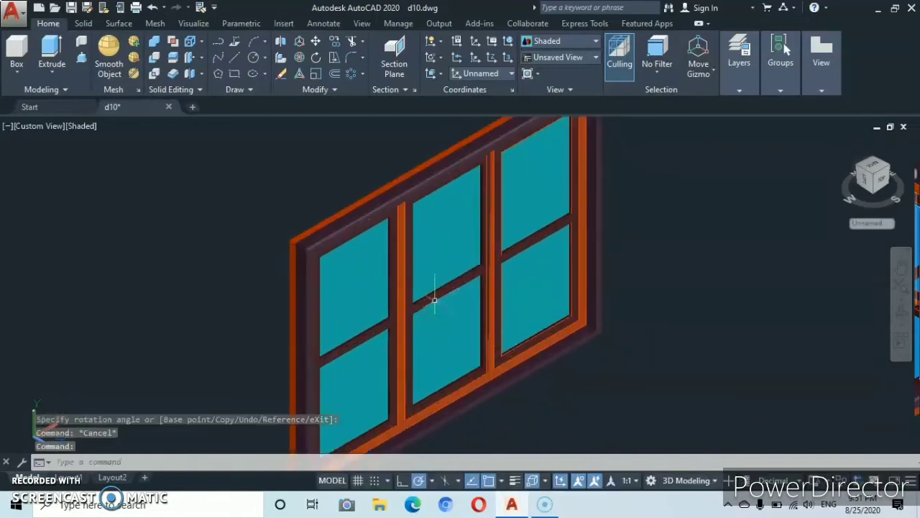
scroll(435, 291, down, 3)
scroll(434, 288, up, 4)
scroll(568, 341, down, 3)
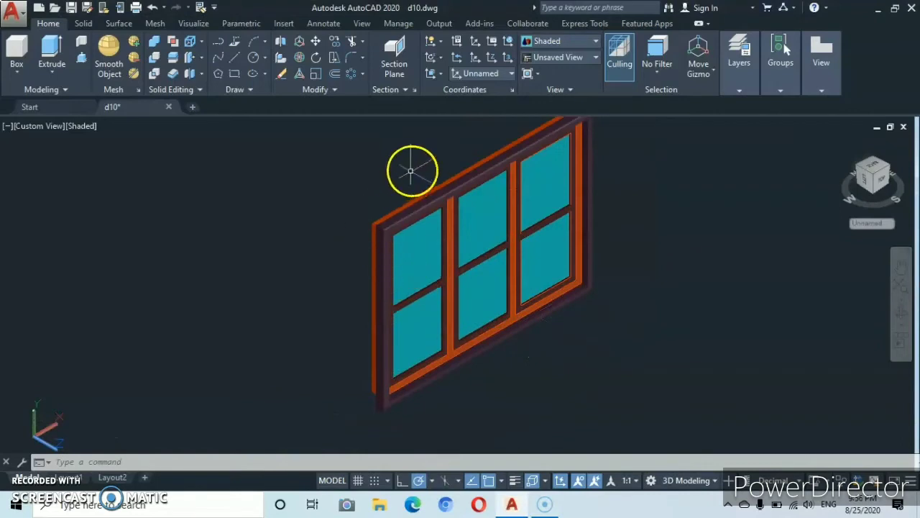
- Center the upright window in view and open the viewport's visual style choices
shift+middle_drag(492, 173, 528, 191)
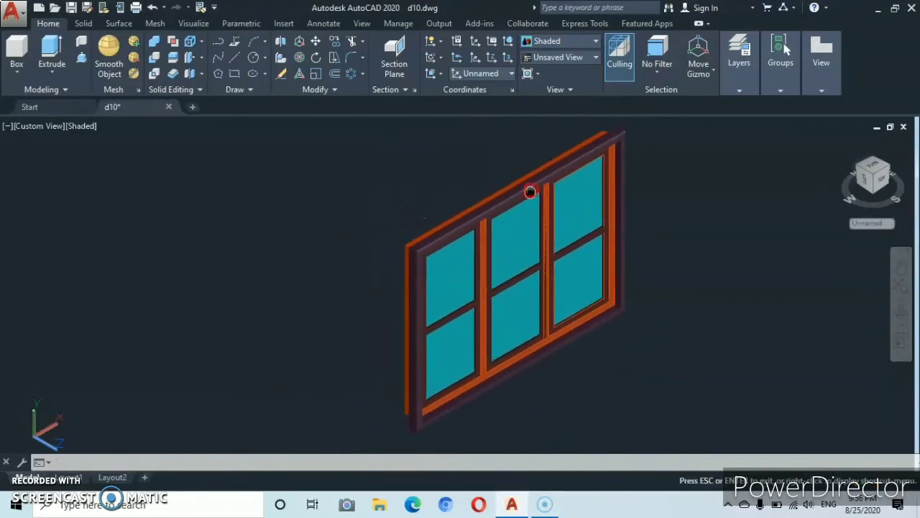
click(78, 126)
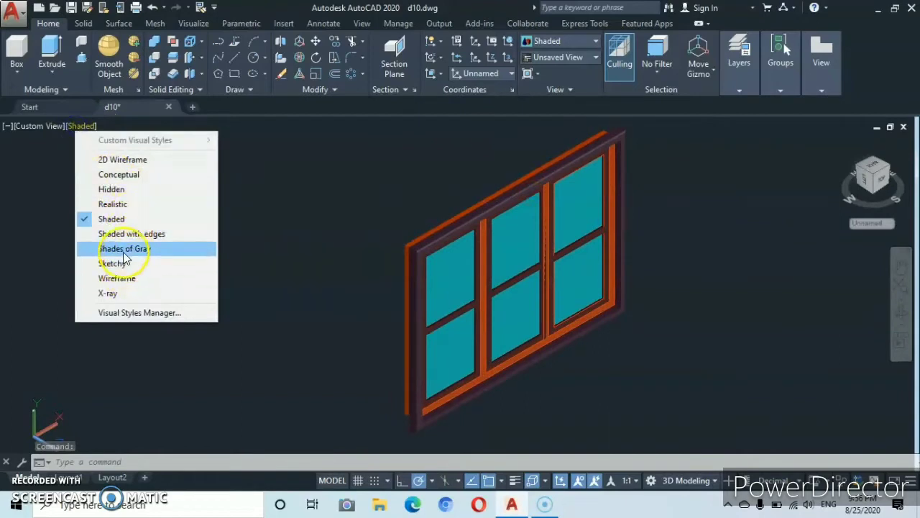
- Display the model in 2D Wireframe and start copying the complete window, using the orange frame's lower-right front corner as base point
click(132, 166)
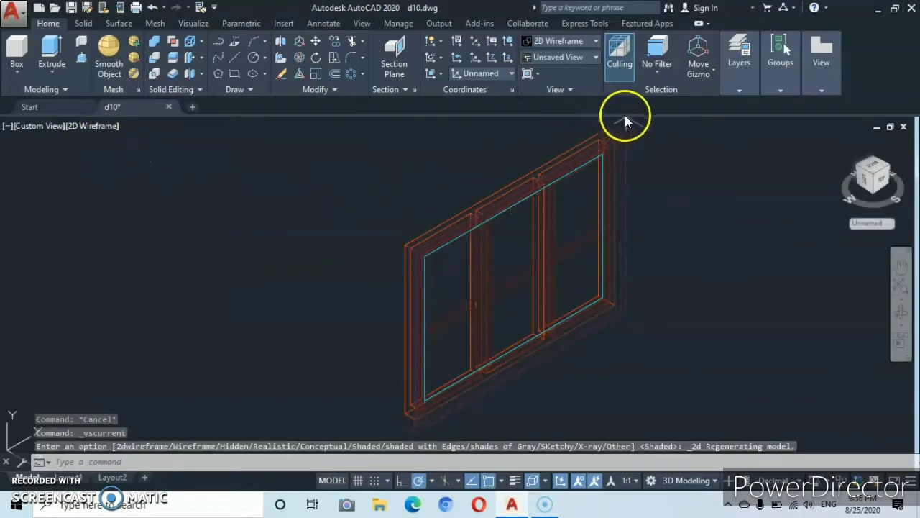
click(681, 126)
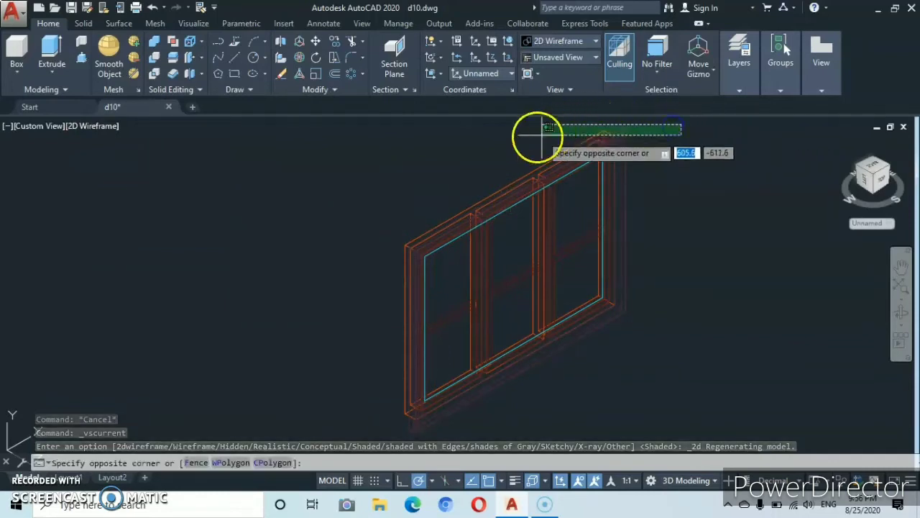
click(338, 435)
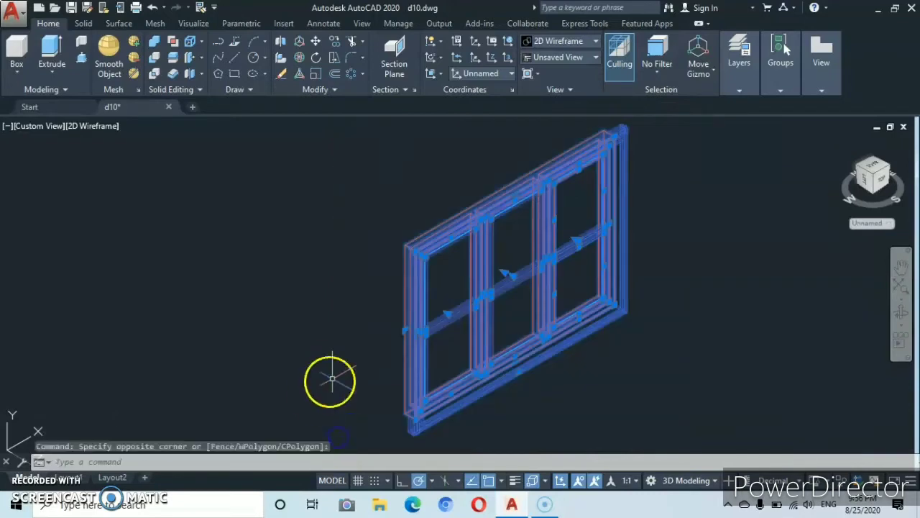
right_click(627, 394)
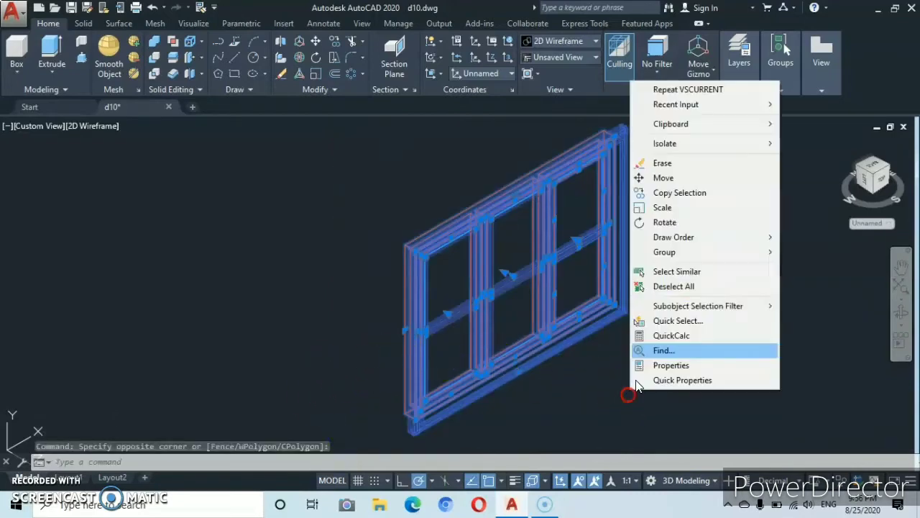
click(662, 194)
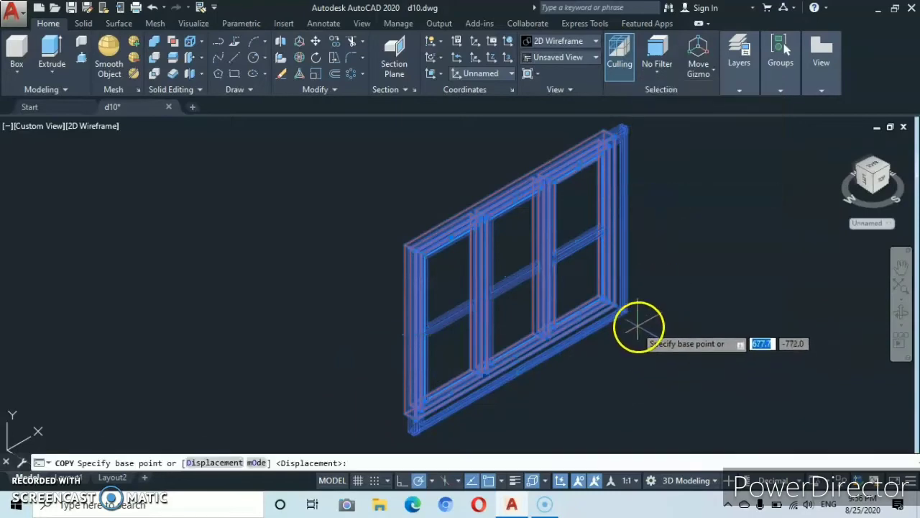
scroll(619, 310, up, 5)
scroll(618, 310, up, 2)
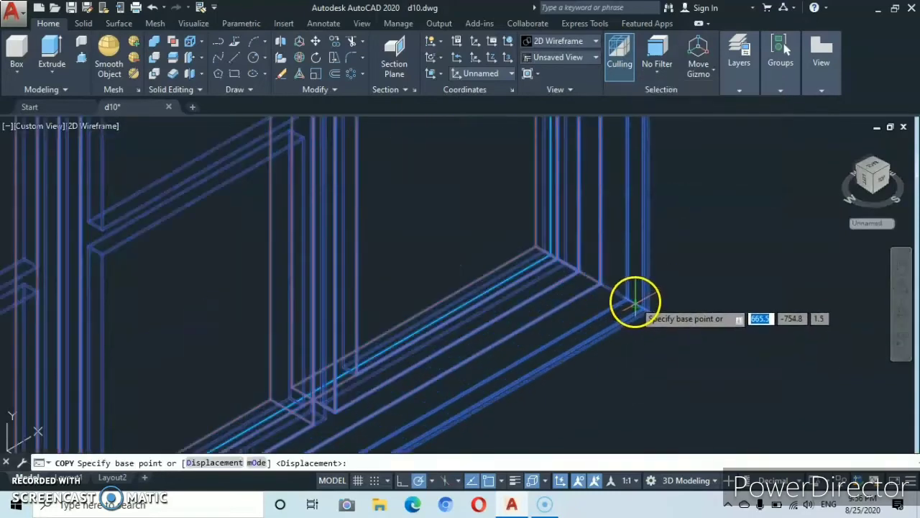
scroll(635, 303, up, 2)
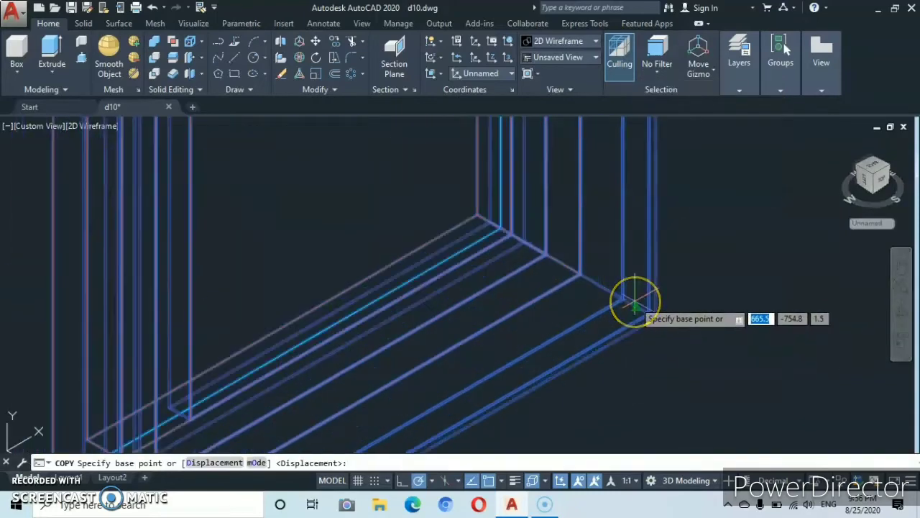
click(581, 273)
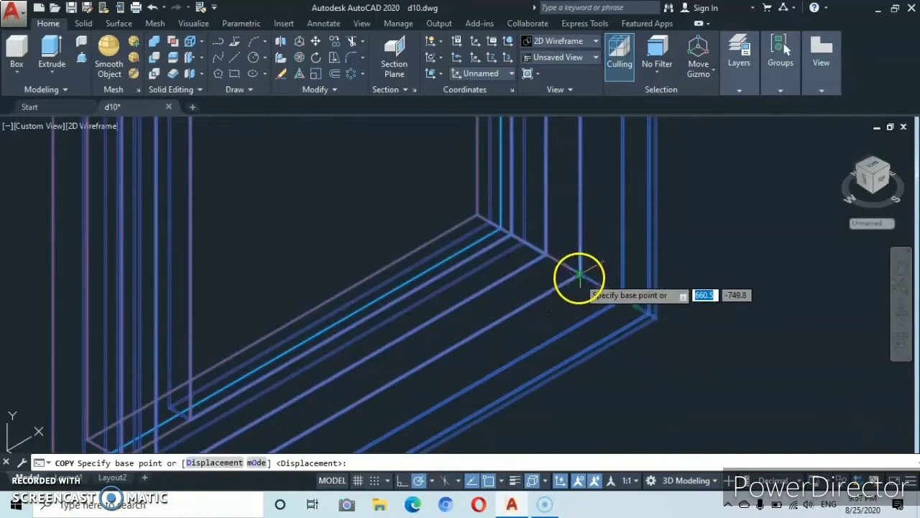
click(580, 275)
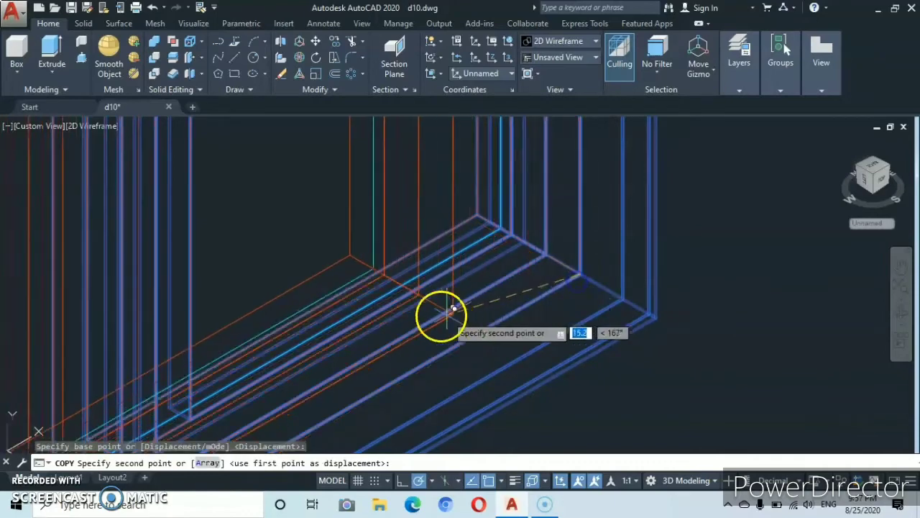
- Place a window copy at the lower-right outer corner of the opening in the front wall section right of the doorway
scroll(372, 313, down, 4)
middle_drag(370, 312, 766, 317)
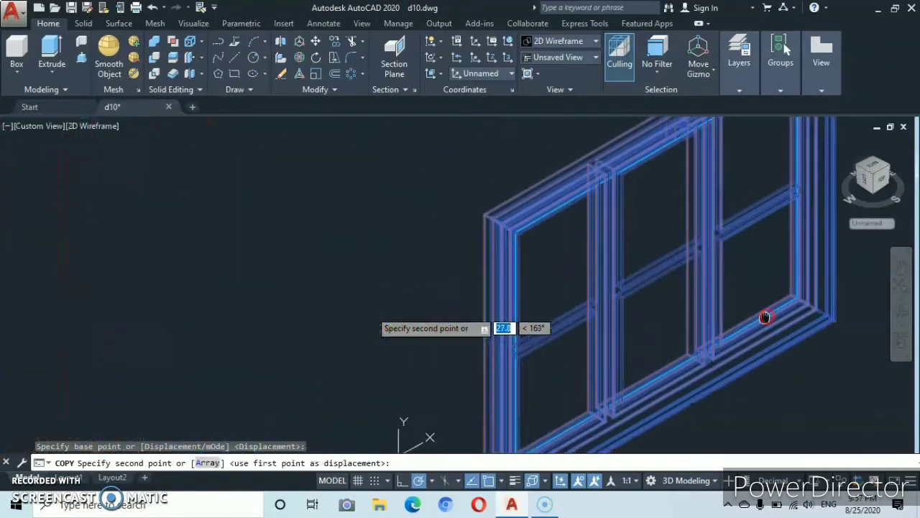
scroll(441, 311, down, 8)
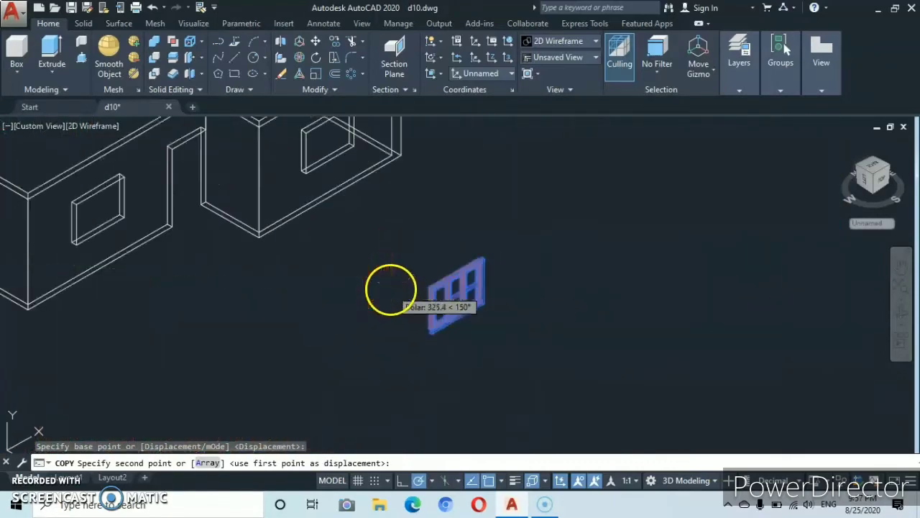
middle_drag(390, 288, 511, 355)
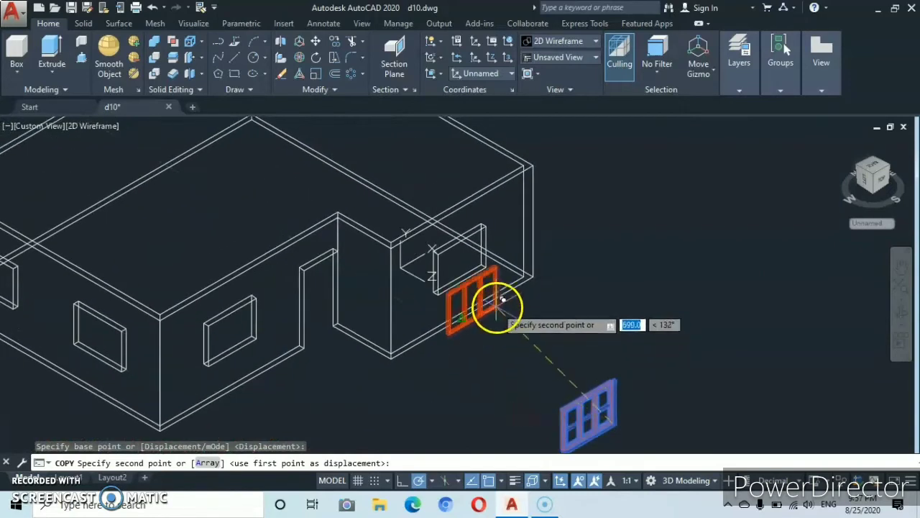
scroll(491, 299, up, 5)
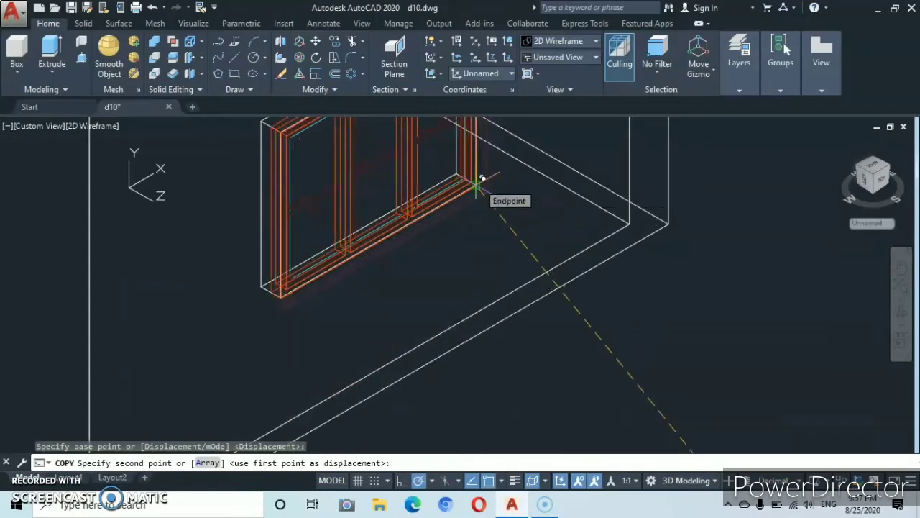
click(480, 181)
- Place another window copy in the front wall opening left of the doorway, aligned to its lower-right outer corner, and finish copying
scroll(302, 266, down, 5)
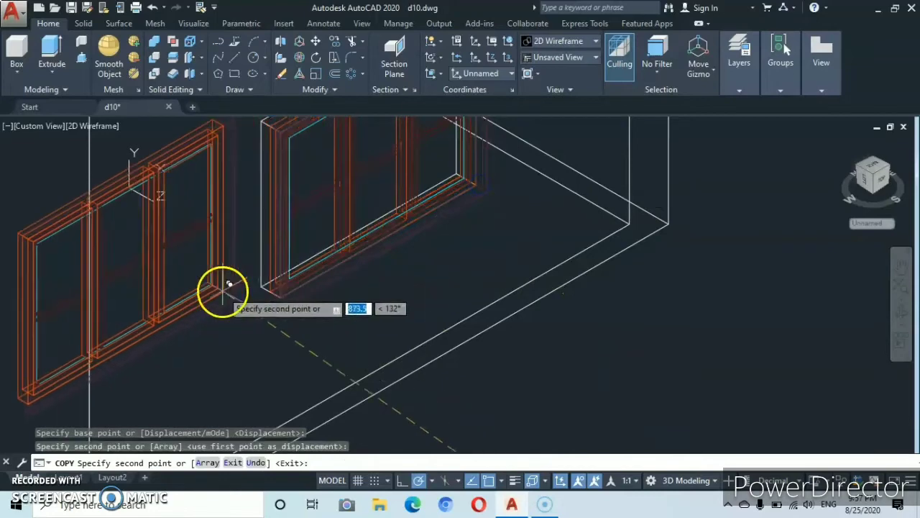
middle_drag(223, 291, 652, 292)
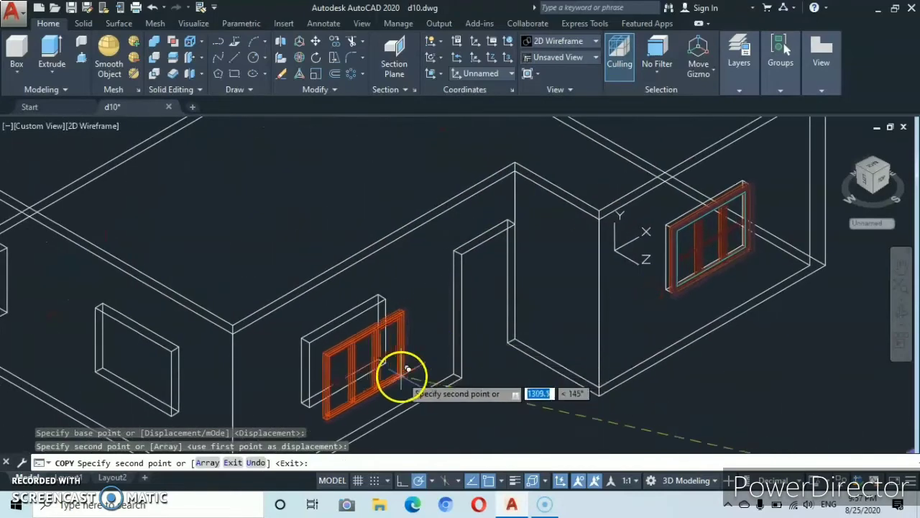
middle_drag(401, 377, 432, 298)
scroll(424, 295, up, 5)
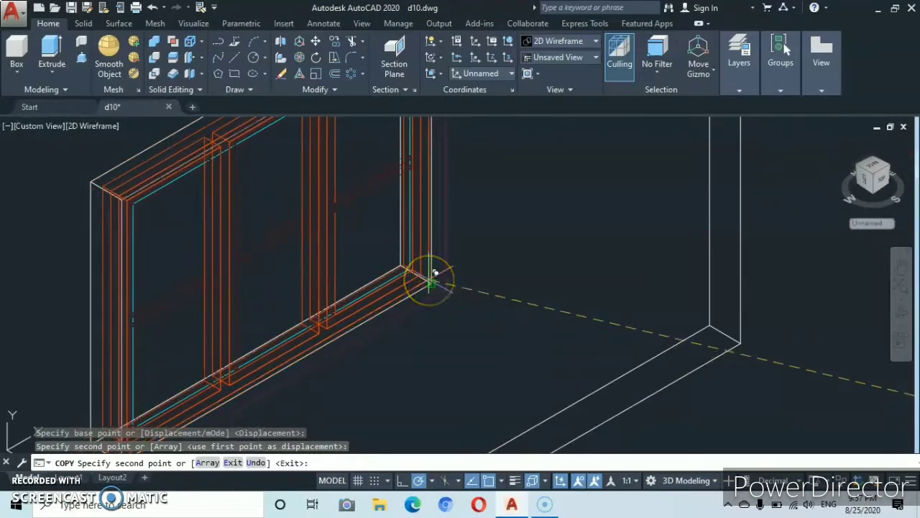
click(432, 282)
scroll(437, 294, down, 5)
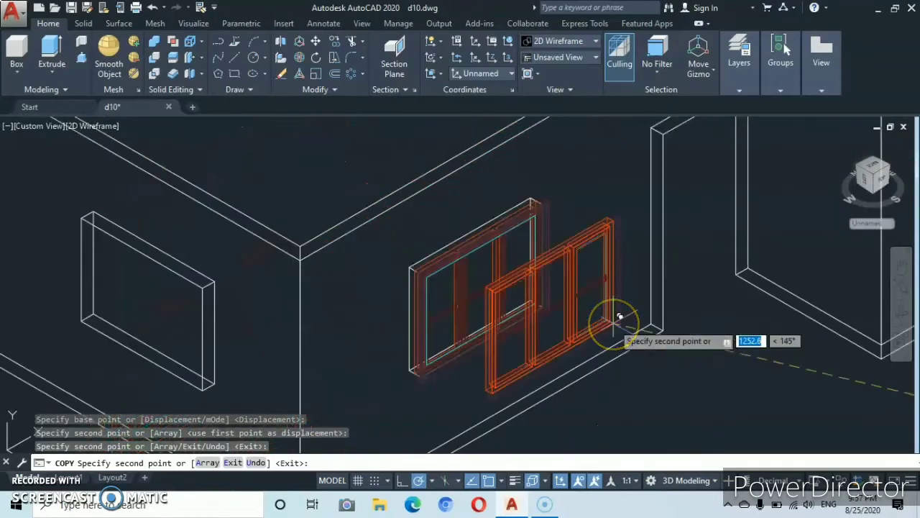
scroll(620, 316, down, 5)
middle_drag(622, 329, 428, 297)
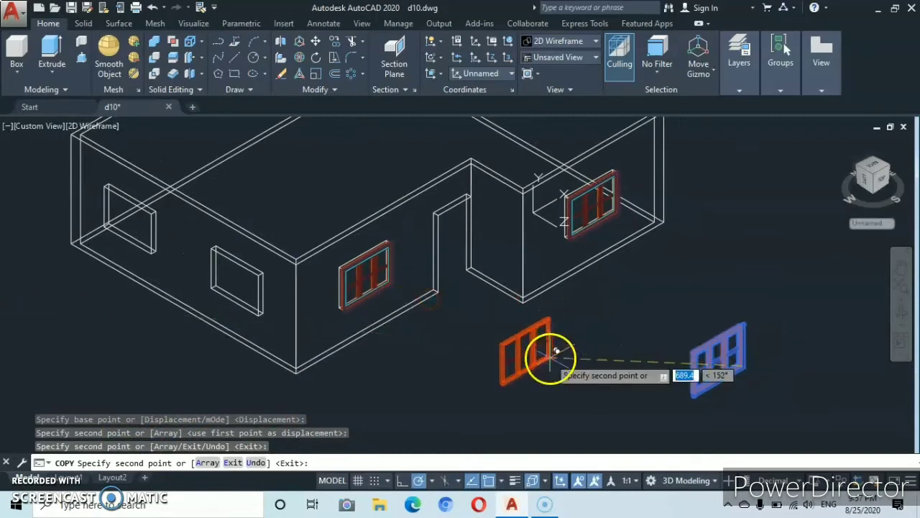
key(Escape)
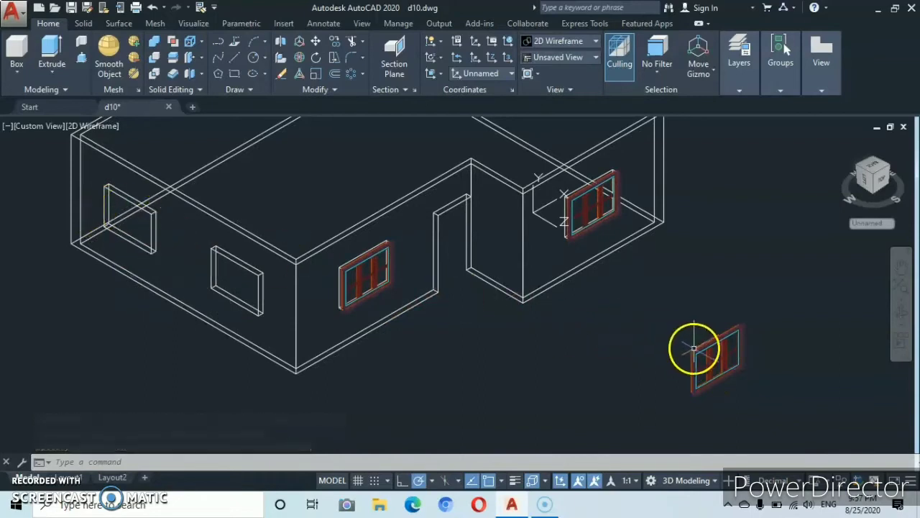
- Rotate the original freestanding window 270° about its vertical axis with 3D Rotate
middle_drag(692, 350, 373, 216)
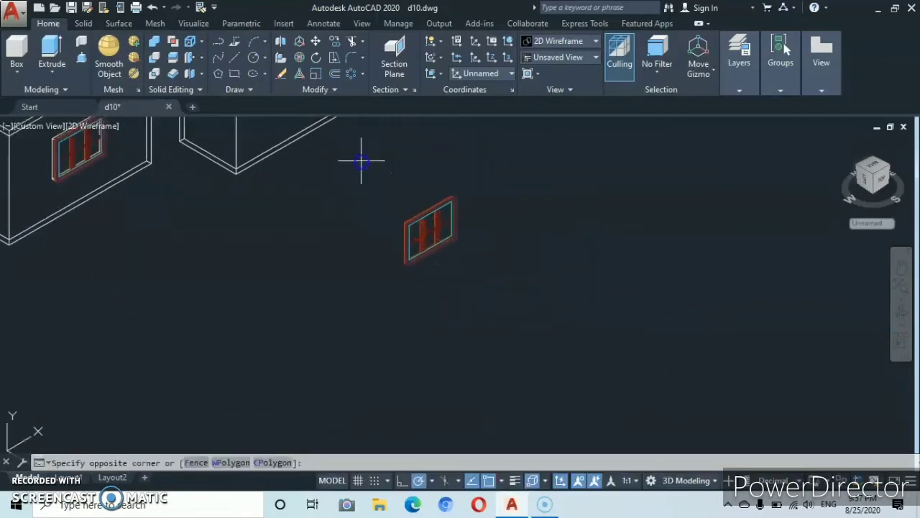
click(522, 308)
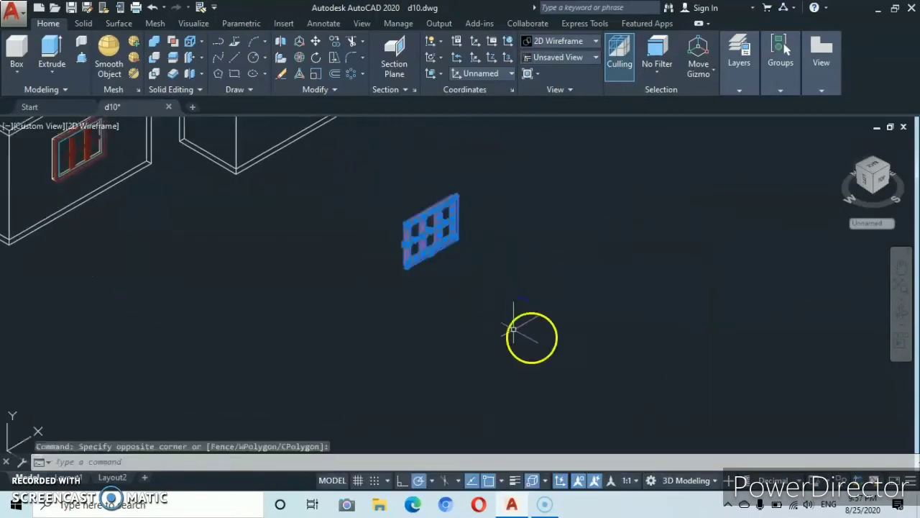
click(299, 59)
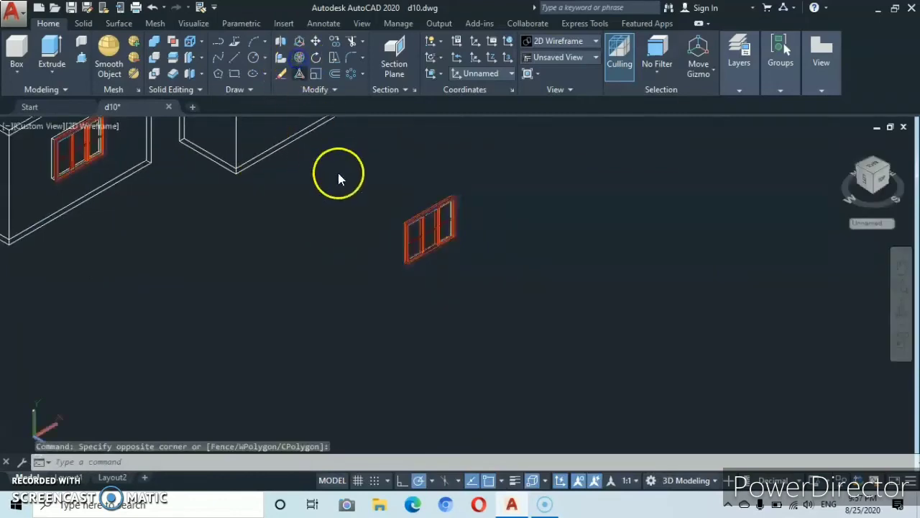
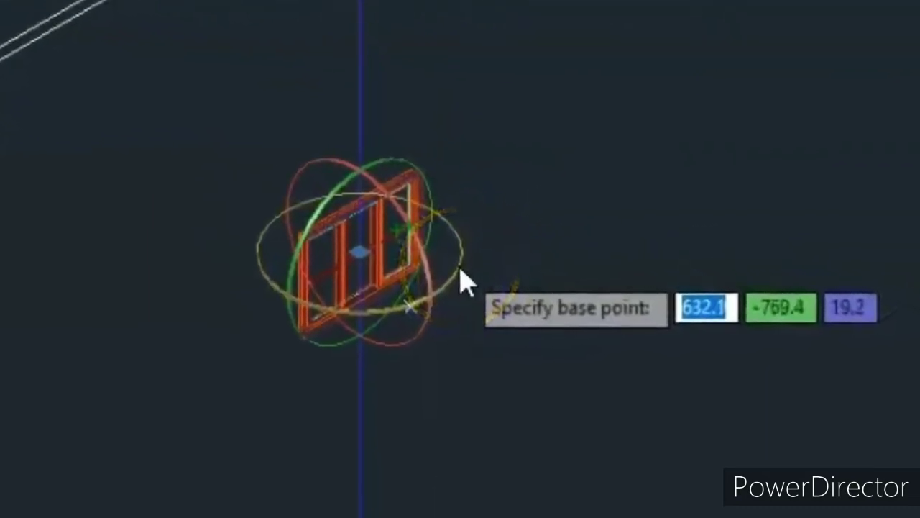
click(458, 270)
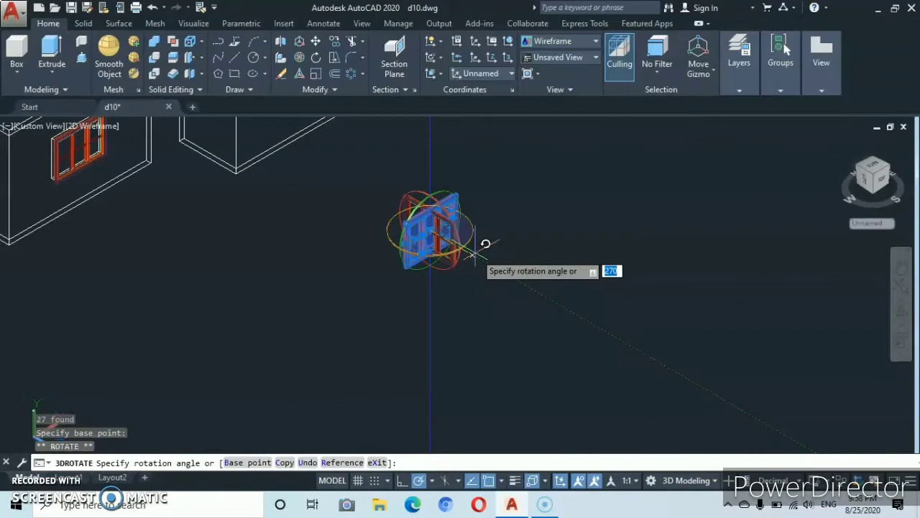
click(474, 254)
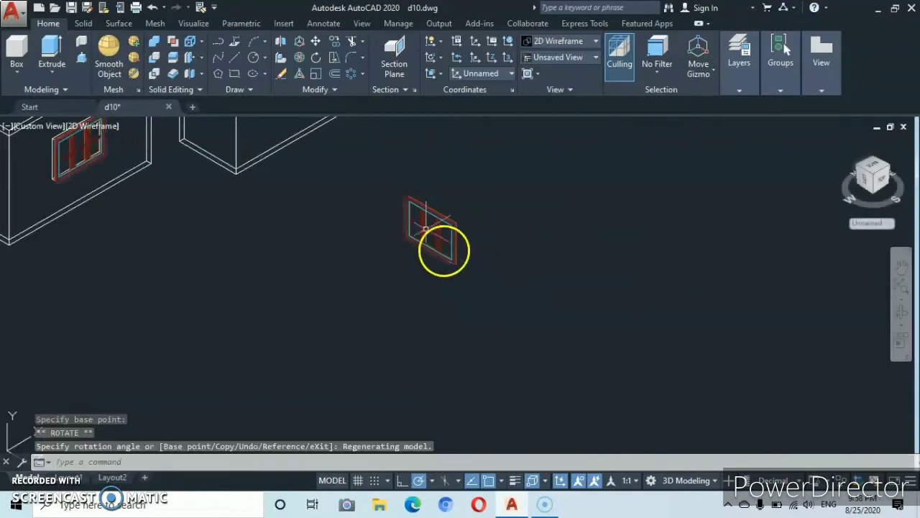
- Start copying the complete rotated window, using the orange frame's lower-left front corner as base point
scroll(425, 211, up, 4)
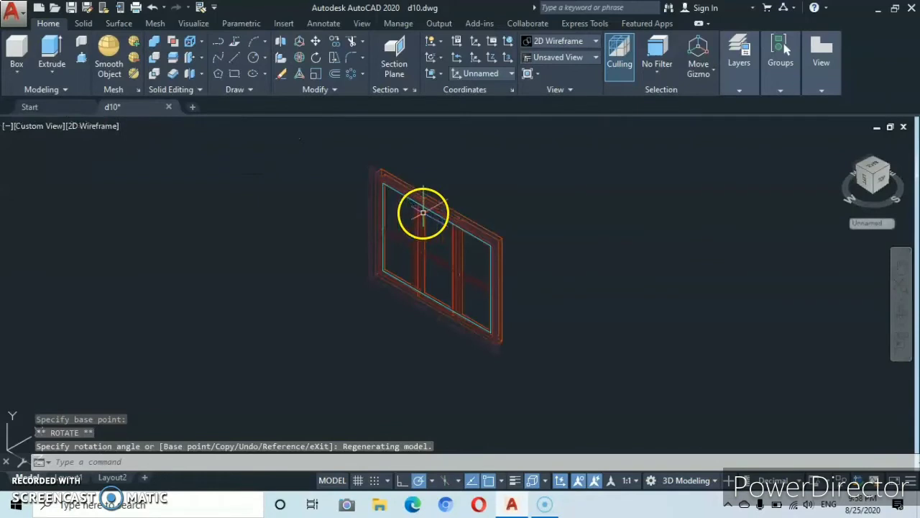
click(336, 135)
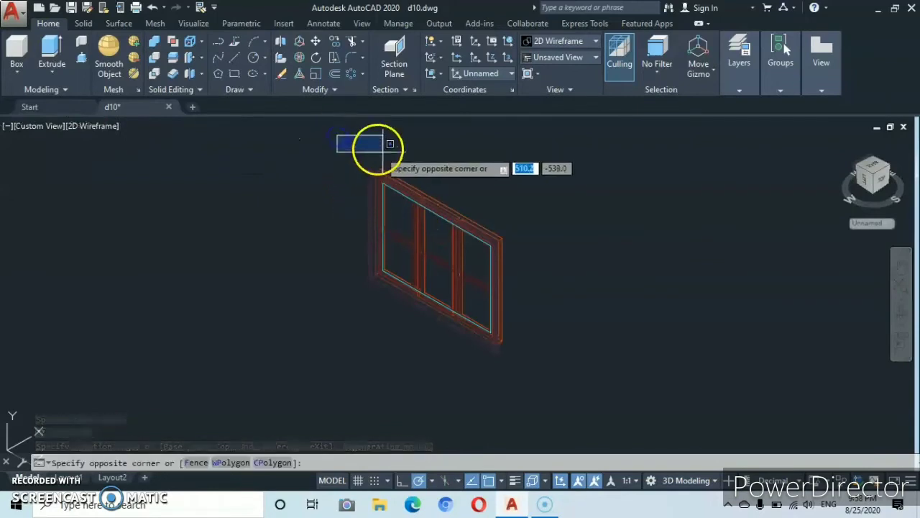
click(548, 373)
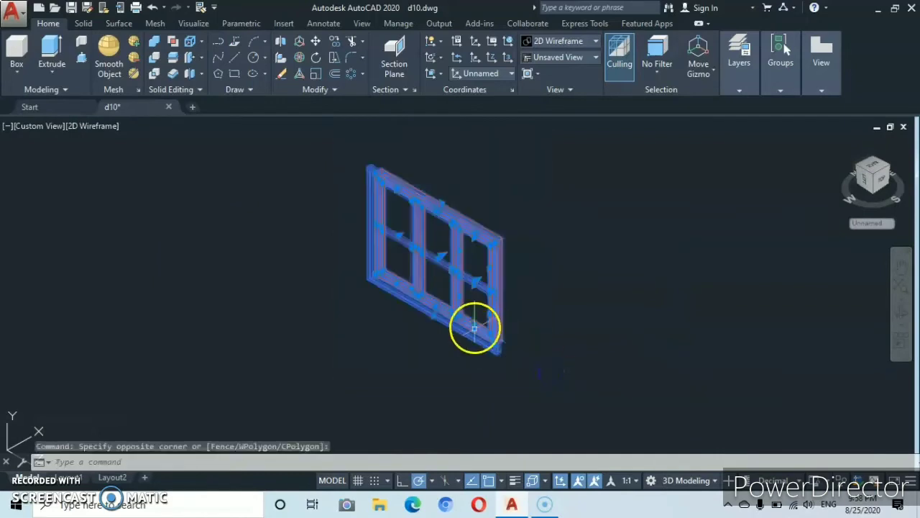
right_click(572, 337)
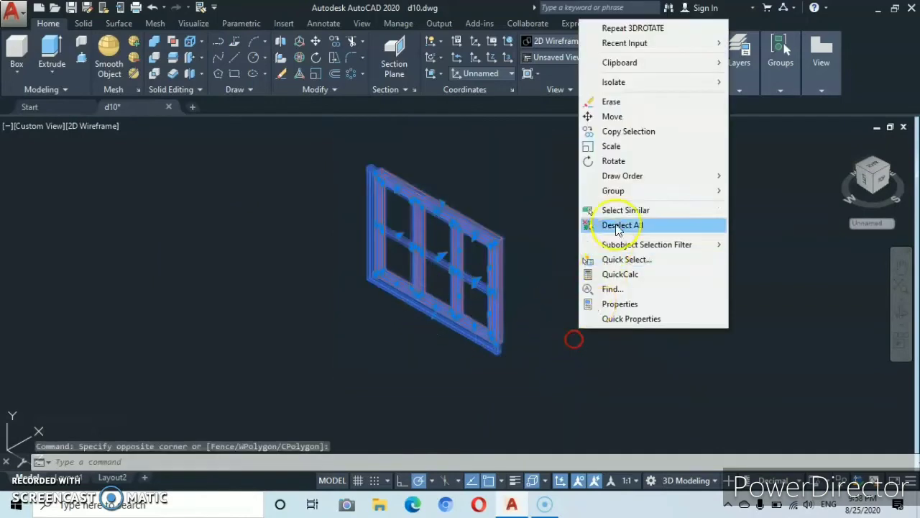
click(616, 131)
scroll(363, 284, up, 4)
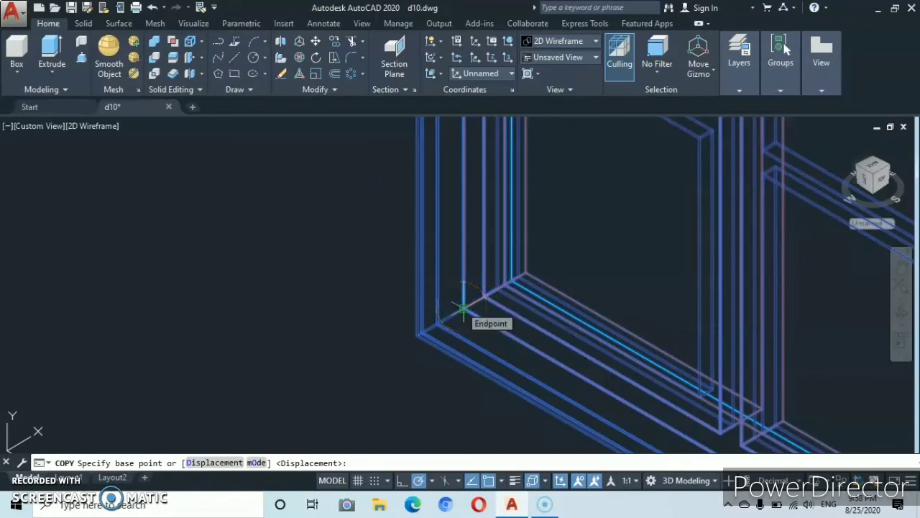
click(463, 309)
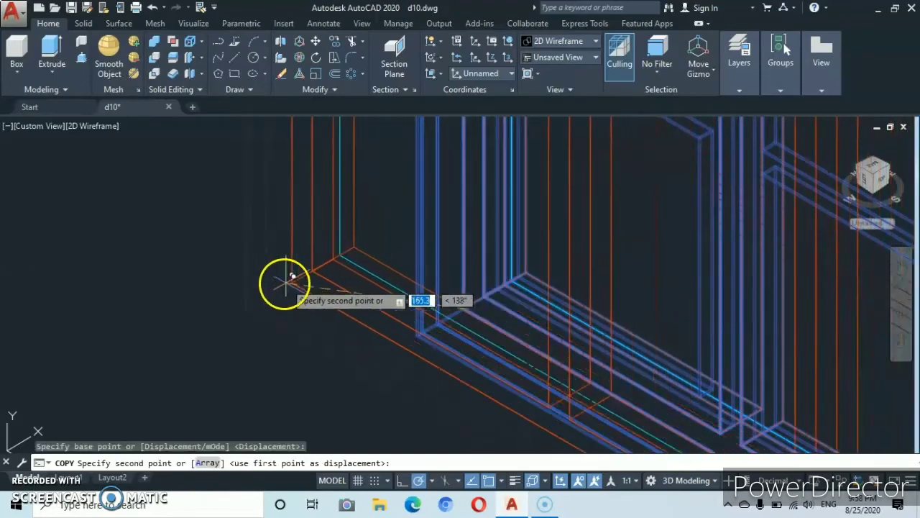
- Place a rotated window copy in the side wall opening nearest the front corner, aligned to its lower-left outer corner
scroll(238, 284, down, 10)
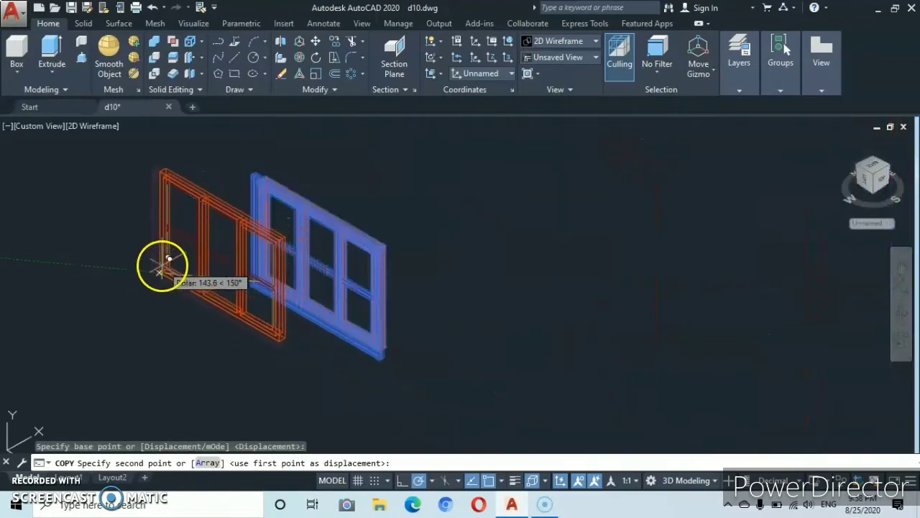
middle_drag(134, 261, 721, 378)
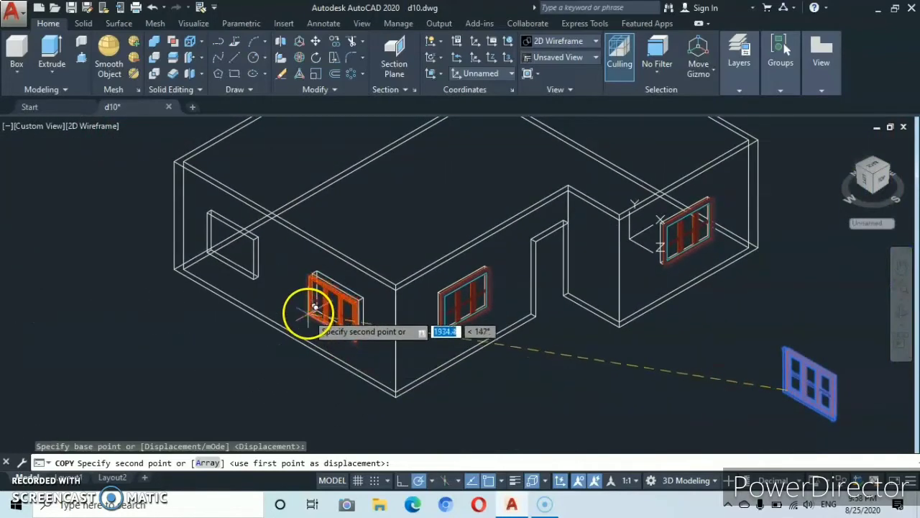
scroll(318, 308, up, 5)
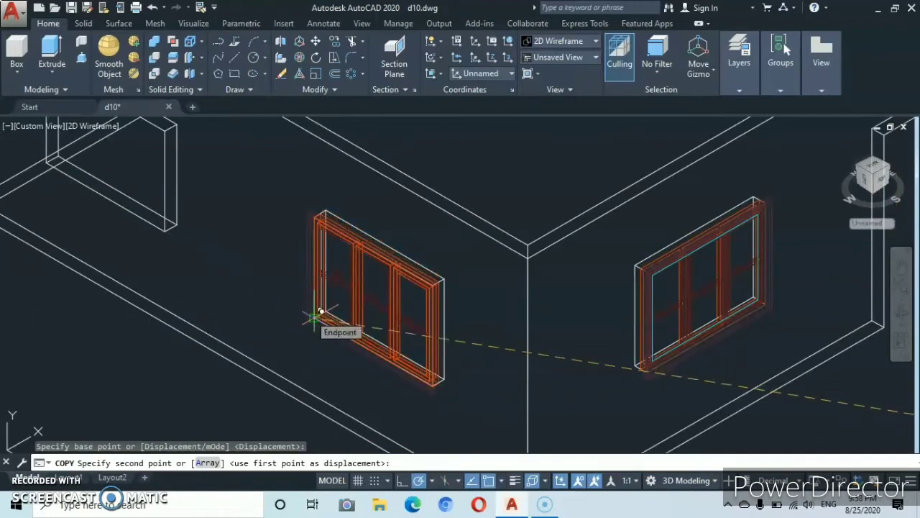
click(322, 311)
- Place another rotated window copy in the side wall opening farther from the front corner, aligned to its lower-left outer corner, and finish copying
middle_drag(82, 216, 323, 335)
scroll(269, 302, up, 6)
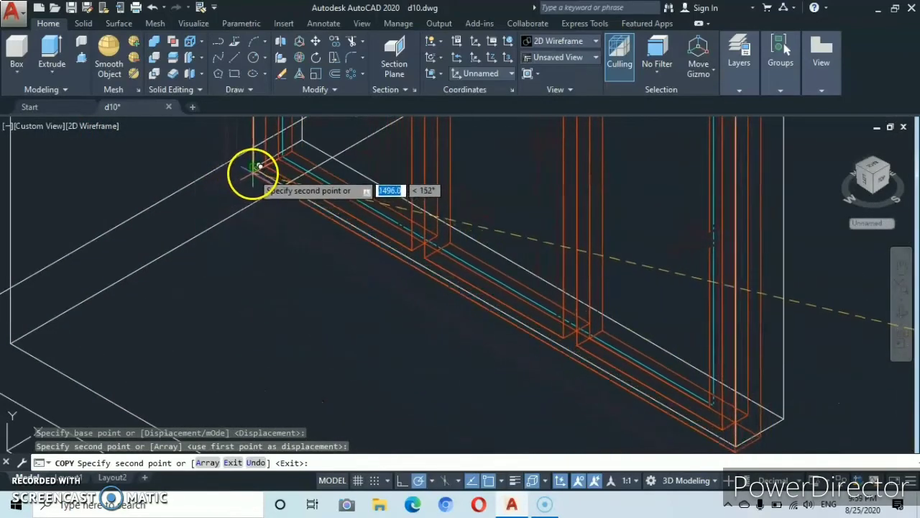
click(255, 168)
scroll(246, 267, down, 6)
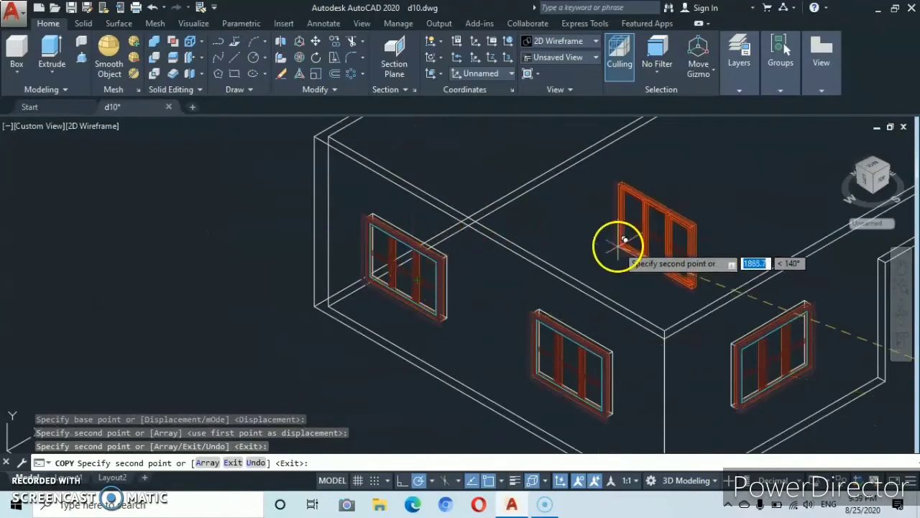
key(Escape)
- Switch the house model's visual style from 2D Wireframe to Shaded
scroll(627, 267, down, 5)
middle_drag(655, 294, 333, 320)
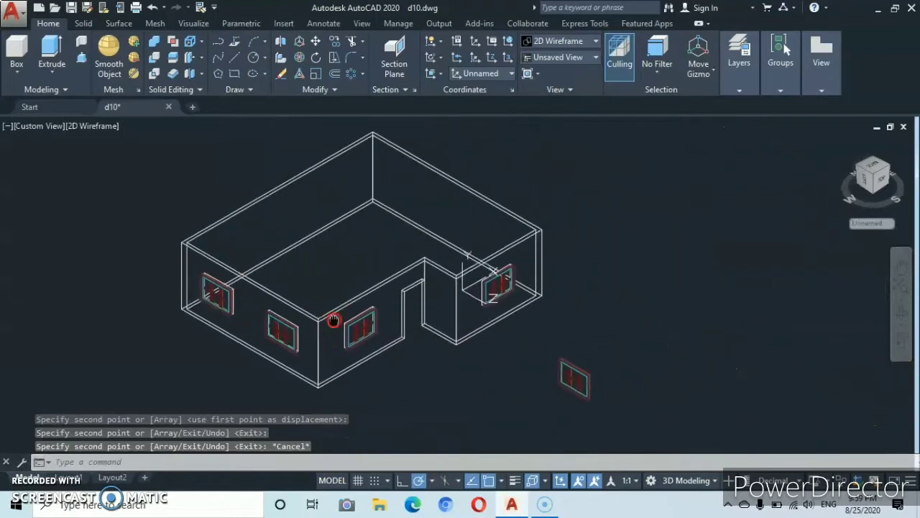
click(102, 127)
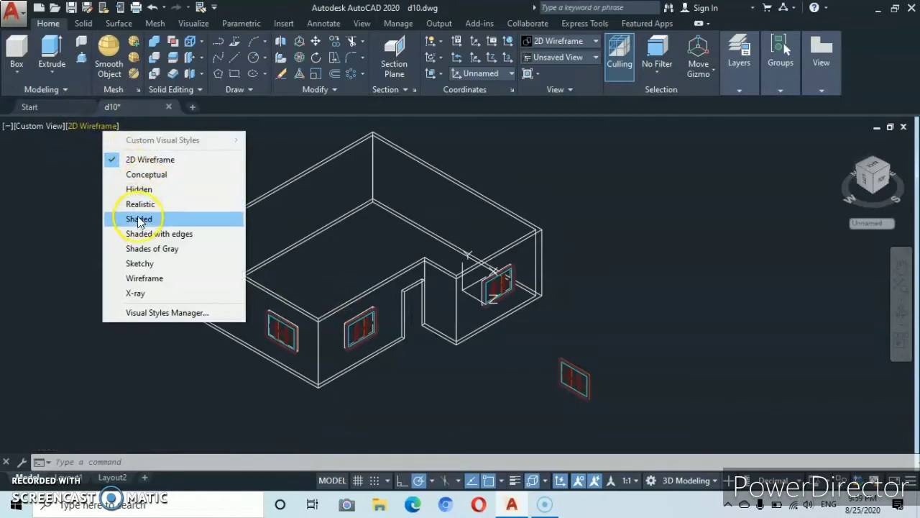
click(139, 220)
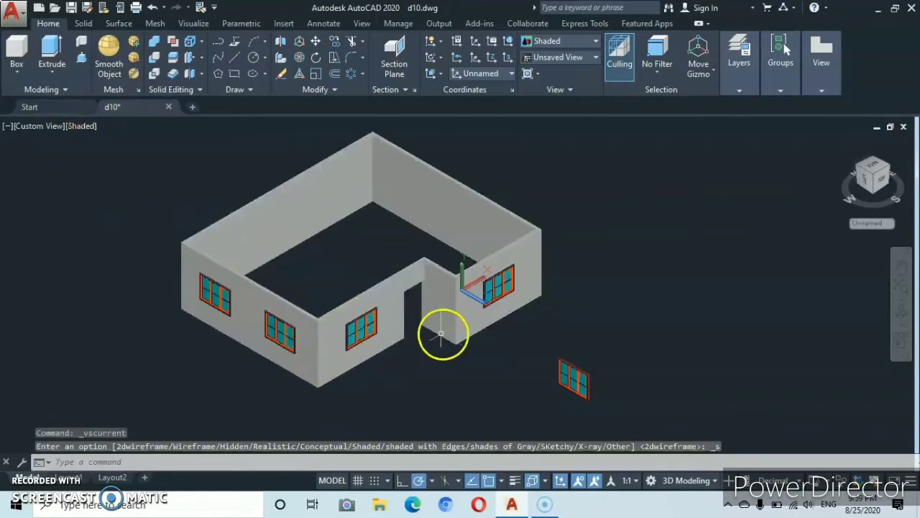
- Examine up close how the window copies sit in the front and side wall openings of the shaded model
scroll(467, 291, up, 4)
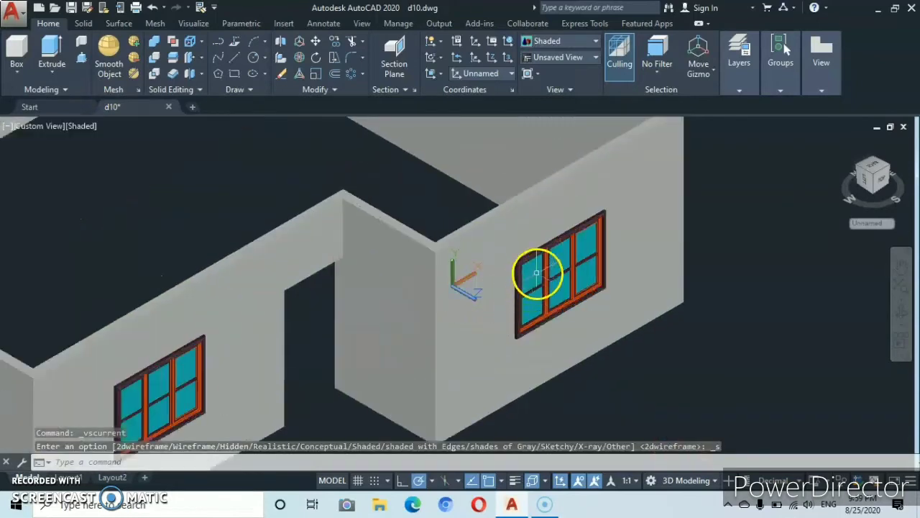
middle_drag(517, 285, 584, 262)
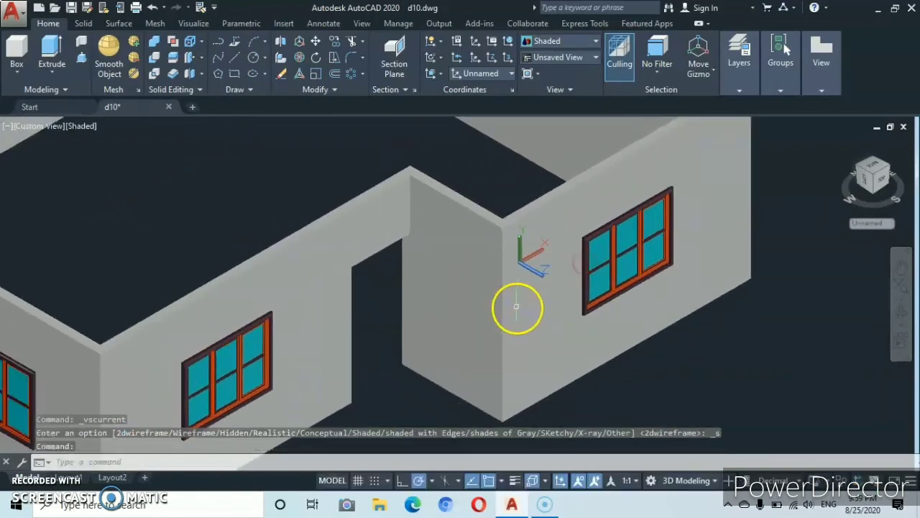
scroll(269, 349, up, 2)
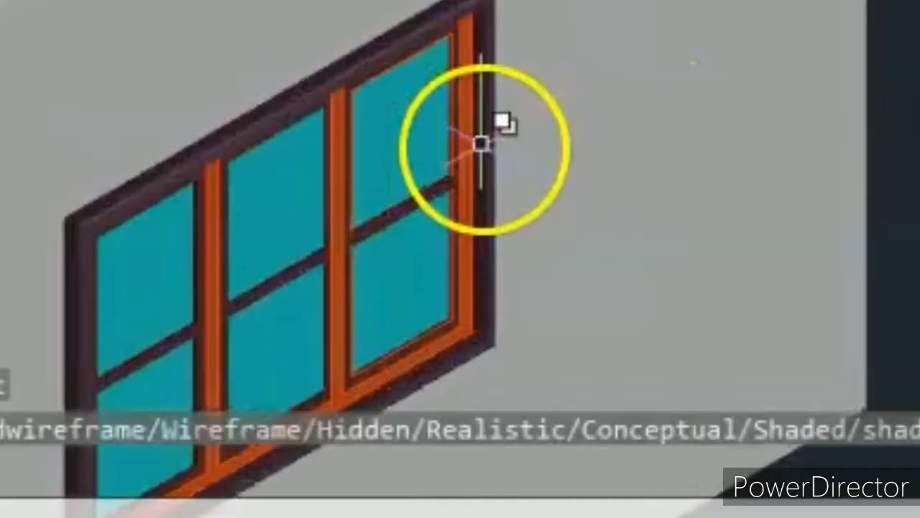
middle_drag(212, 354, 380, 285)
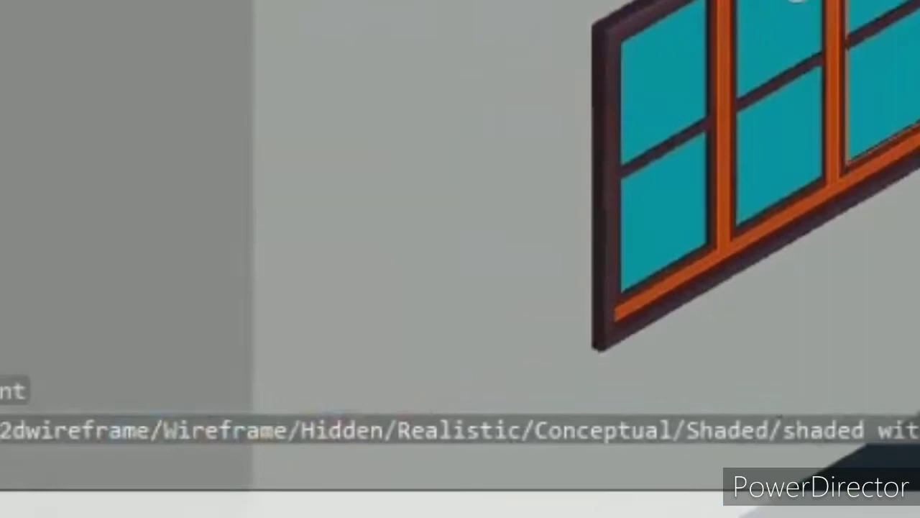
middle_drag(798, 0, 919, 0)
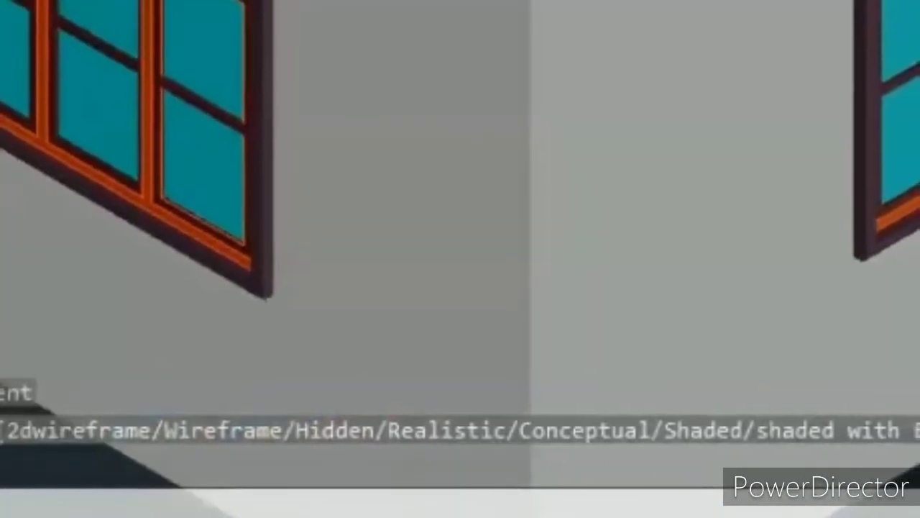
middle_drag(72, 15, 919, 148)
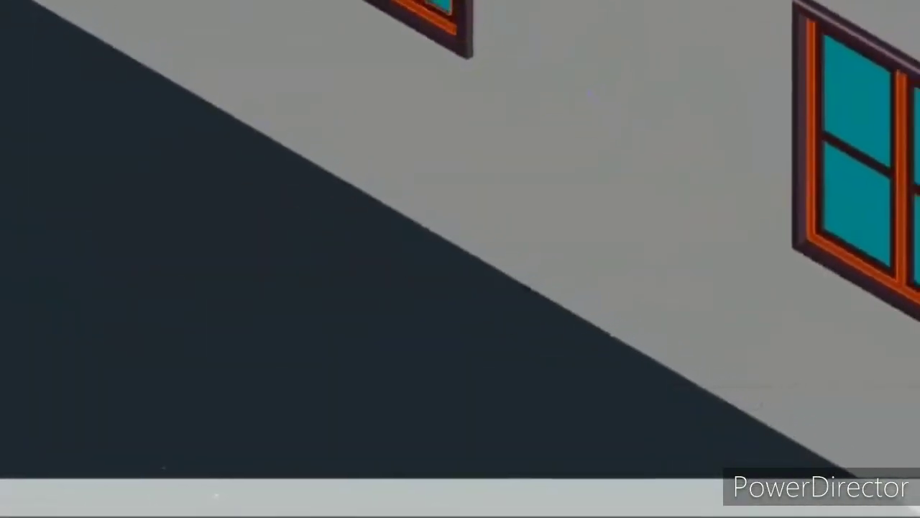
mouse_move(456, 0)
middle_down()
mouse_move(596, 218)
mouse_move(220, 98)
middle_up()
scroll(647, 156, down, 5)
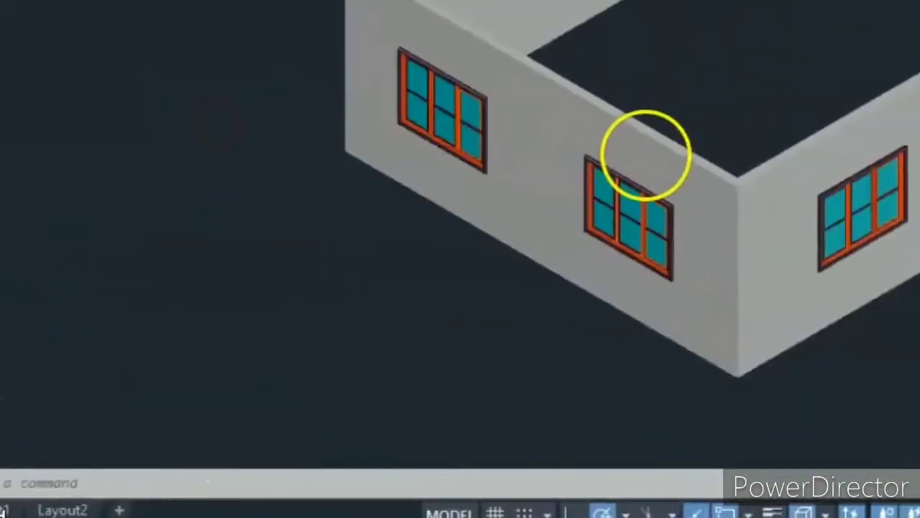
middle_drag(769, 201, 353, 255)
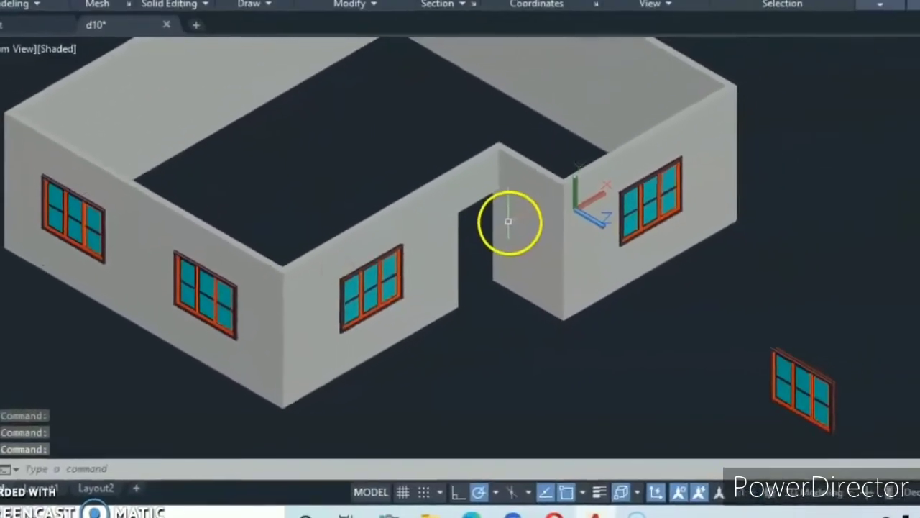
scroll(541, 202, up, 2)
middle_drag(567, 217, 595, 161)
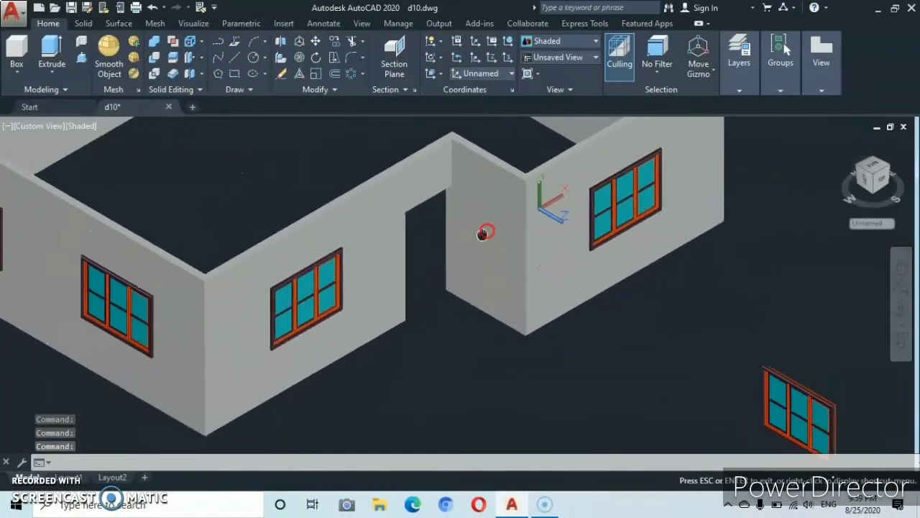
middle_drag(483, 233, 496, 251)
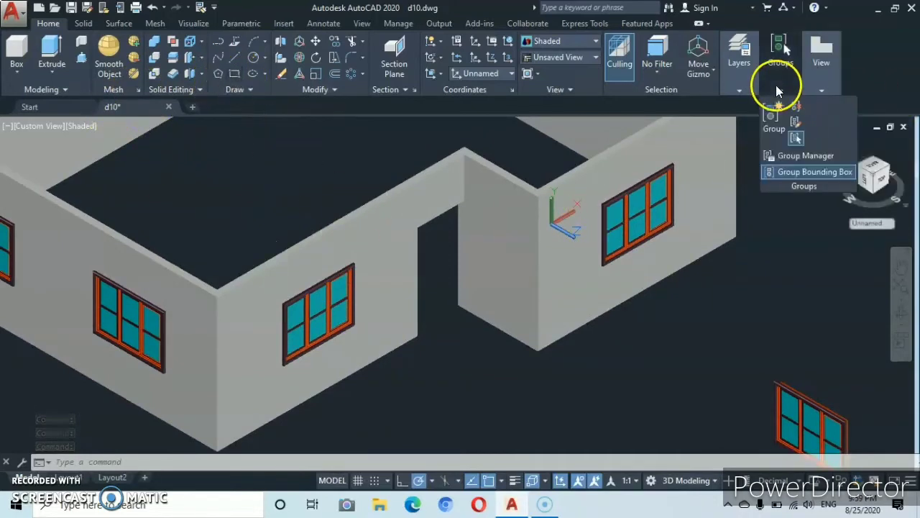
- Make the df layer current
mouse_move(733, 87)
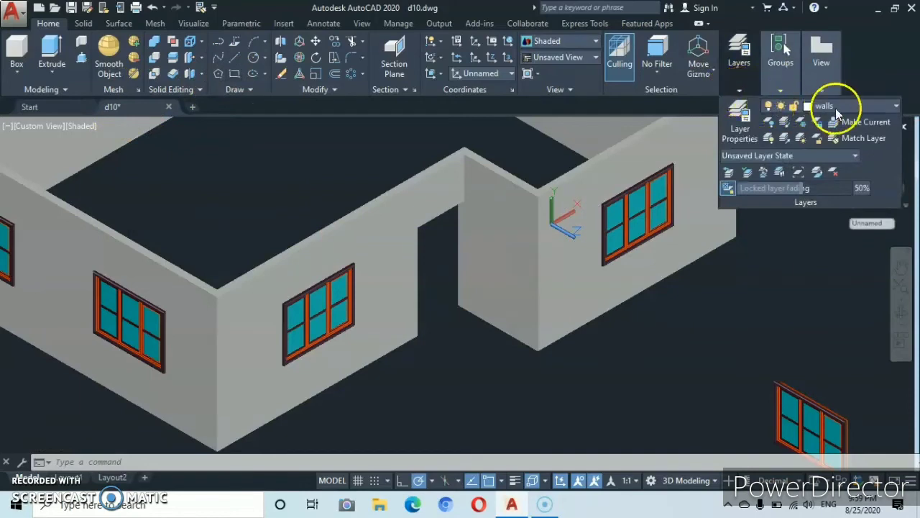
click(896, 108)
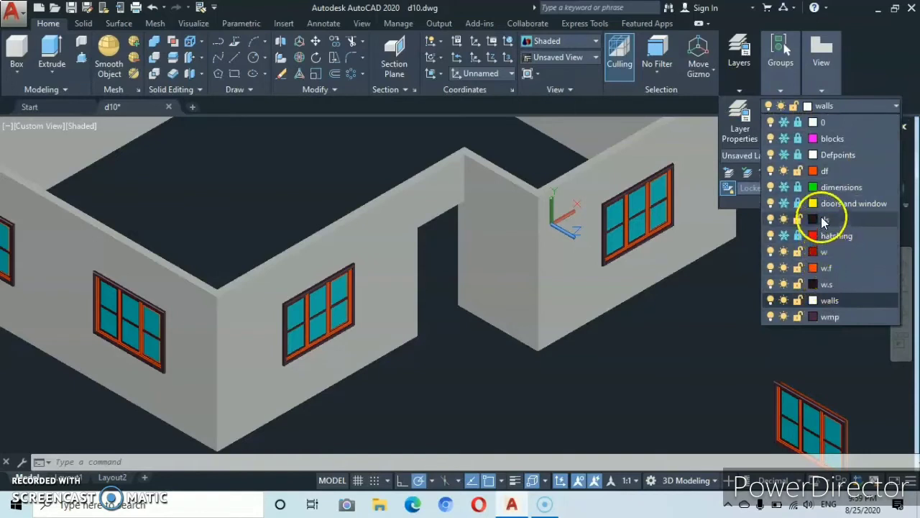
click(824, 173)
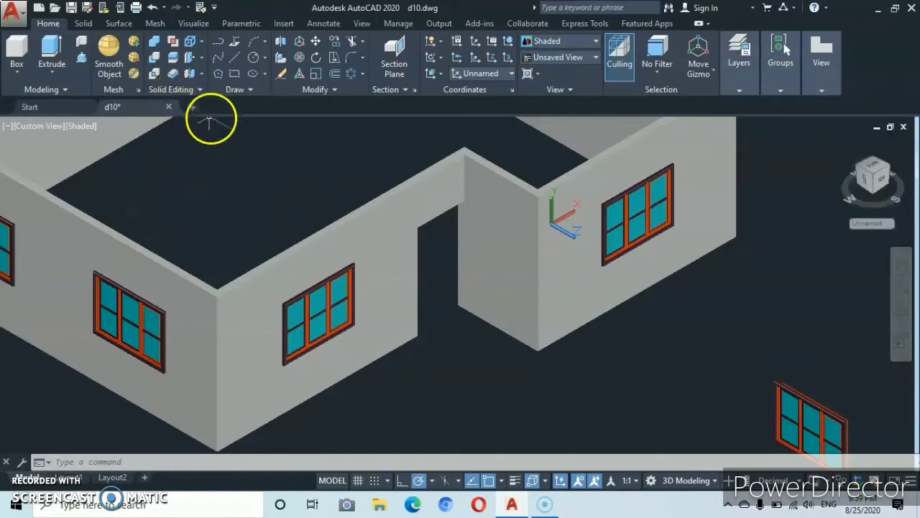
- Draw a rectangle over the doorway from the opening's lower-left outer corner to its upper-right outer corner
click(234, 74)
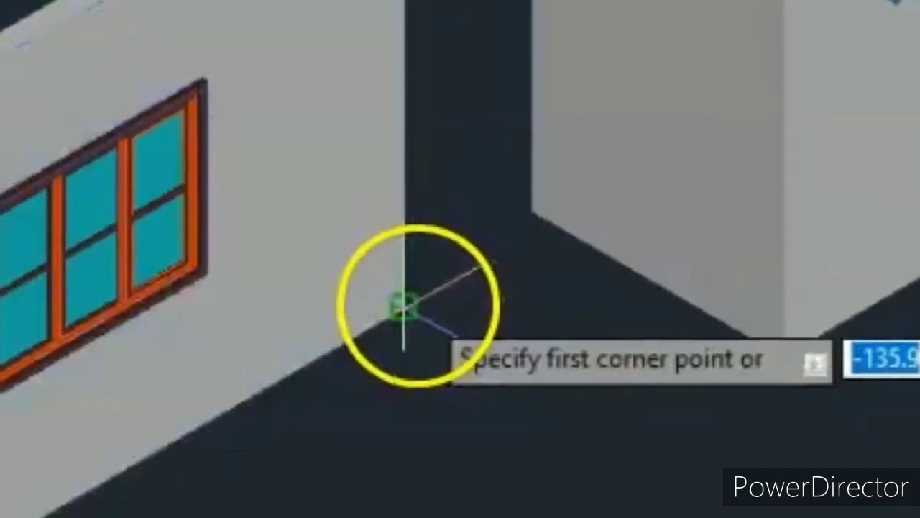
click(405, 311)
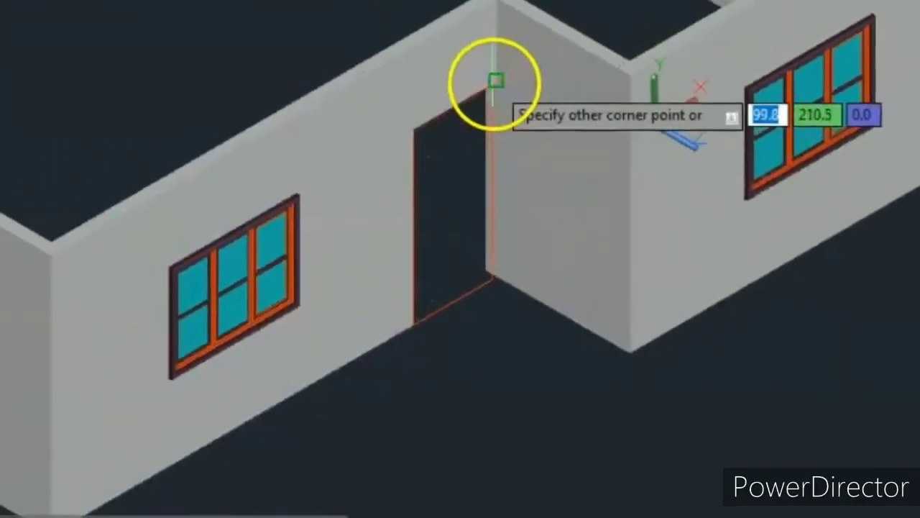
click(482, 130)
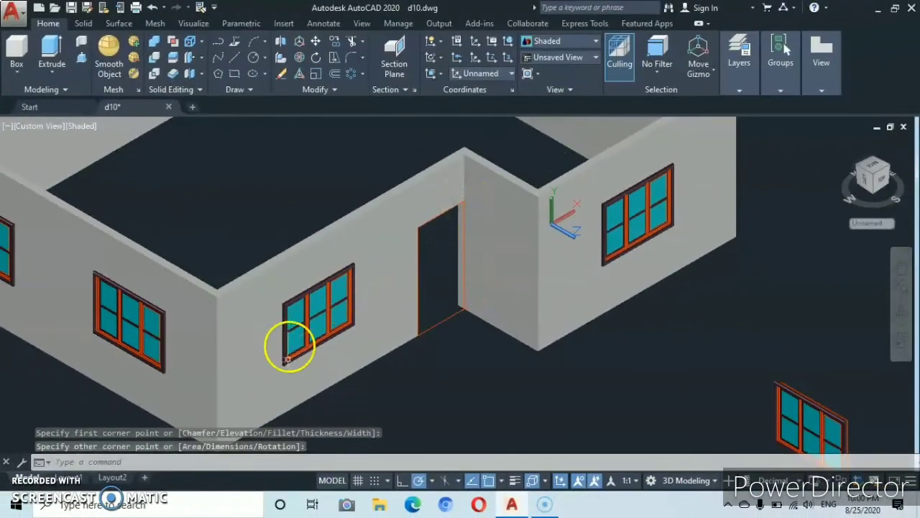
scroll(520, 335, down, 3)
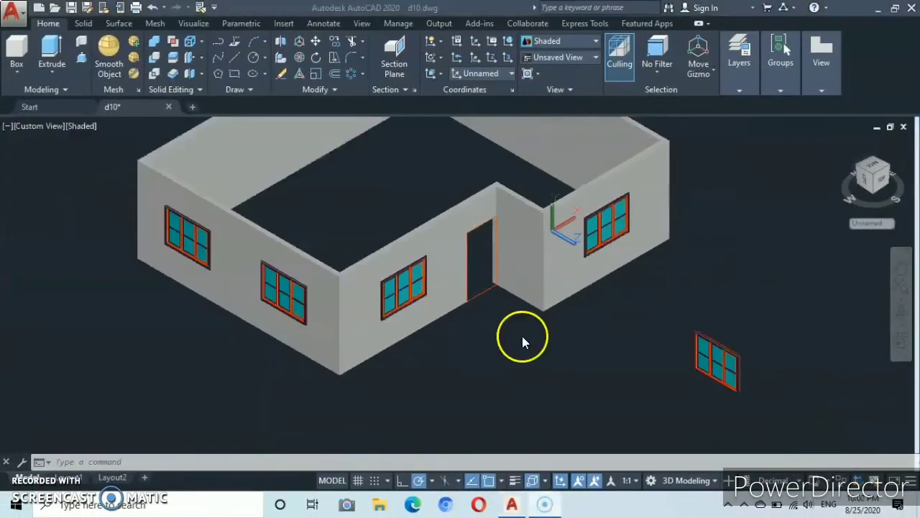
- Explode the doorway rectangle into separate lines
scroll(507, 273, up, 4)
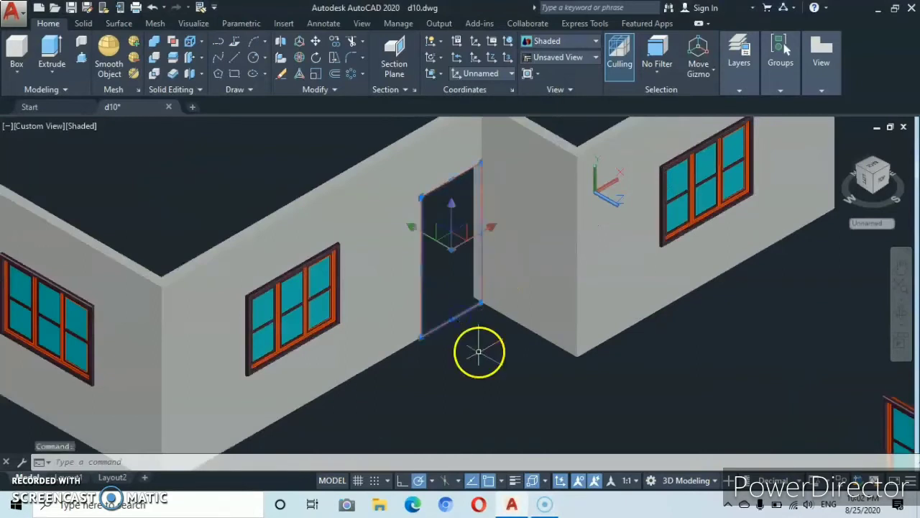
click(334, 90)
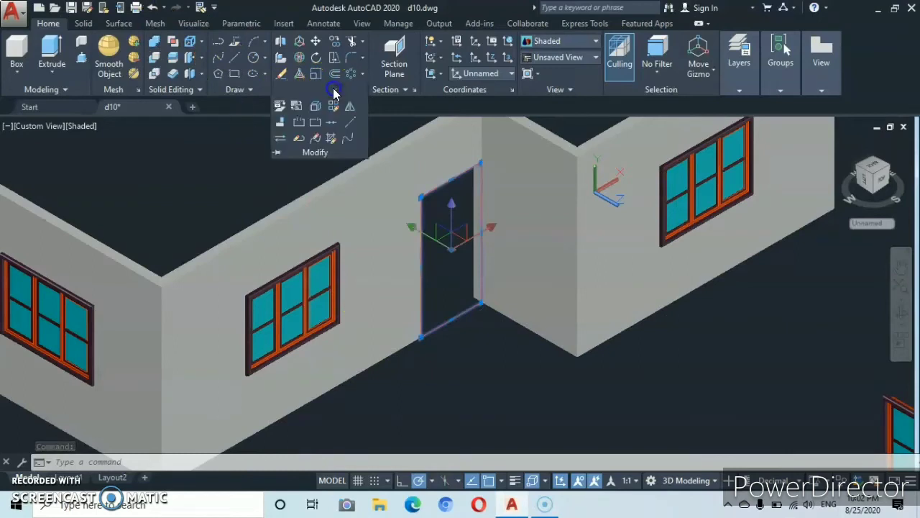
click(315, 106)
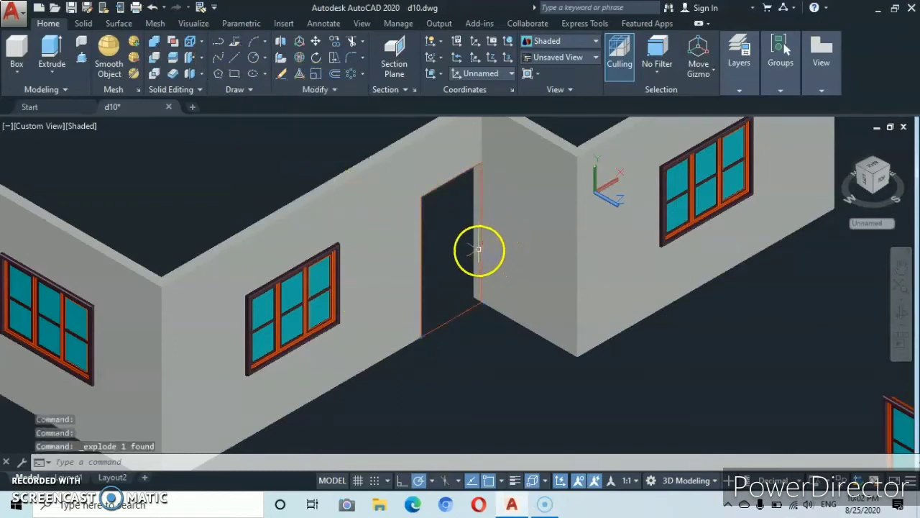
- Join the two vertical lines and the top line of the doorway outline, leaving out the floor line and the wall solid
scroll(478, 248, up, 1)
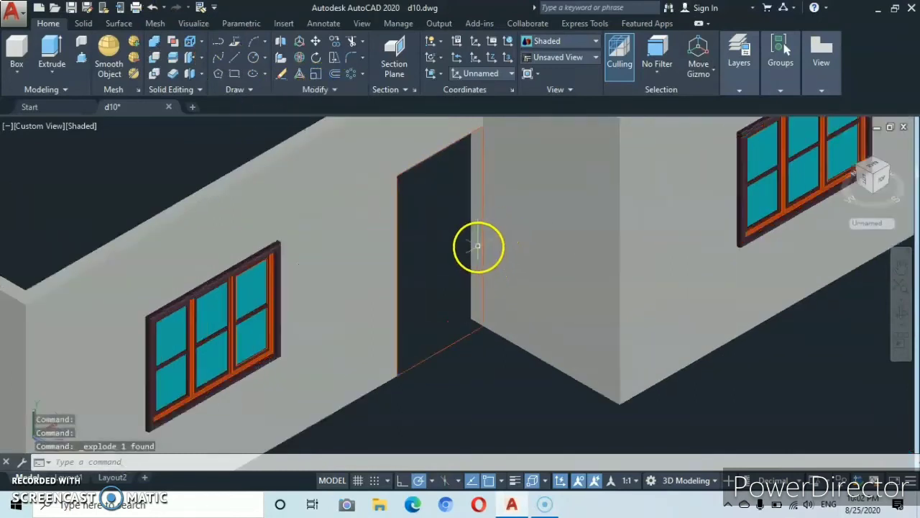
click(404, 248)
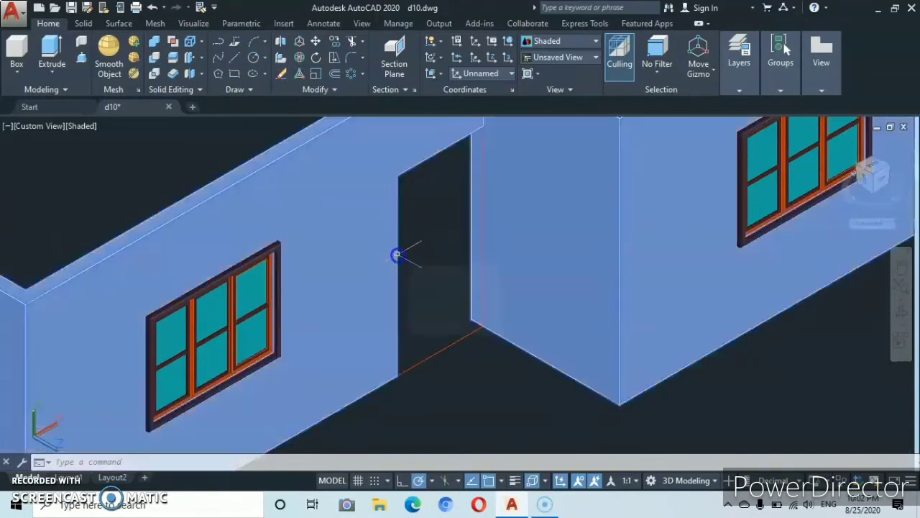
click(443, 325)
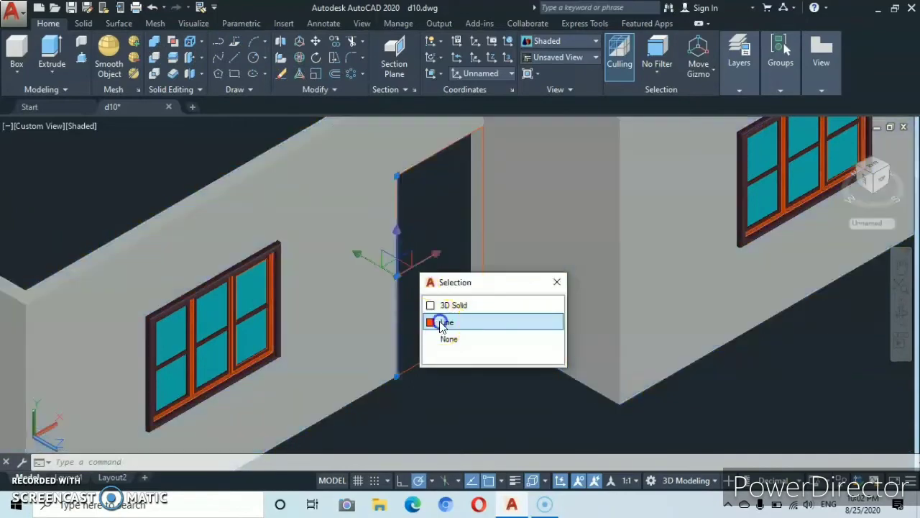
click(456, 237)
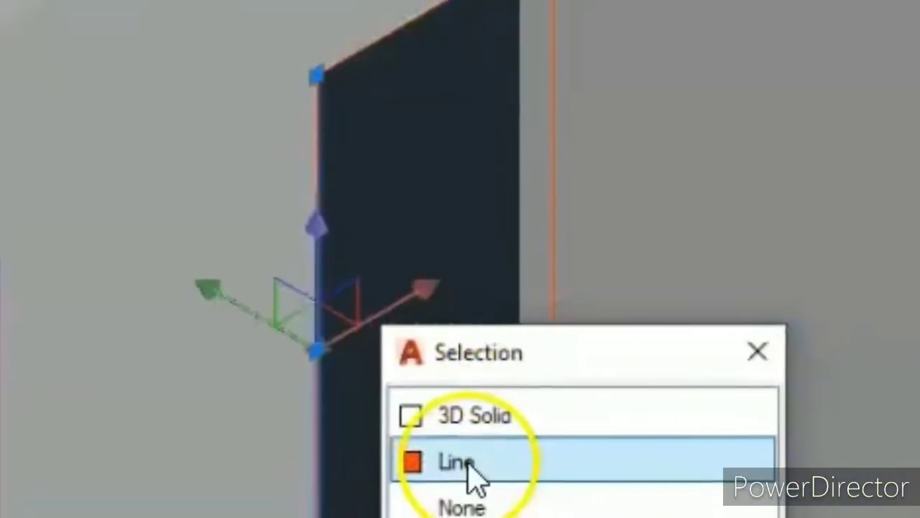
click(451, 319)
click(547, 214)
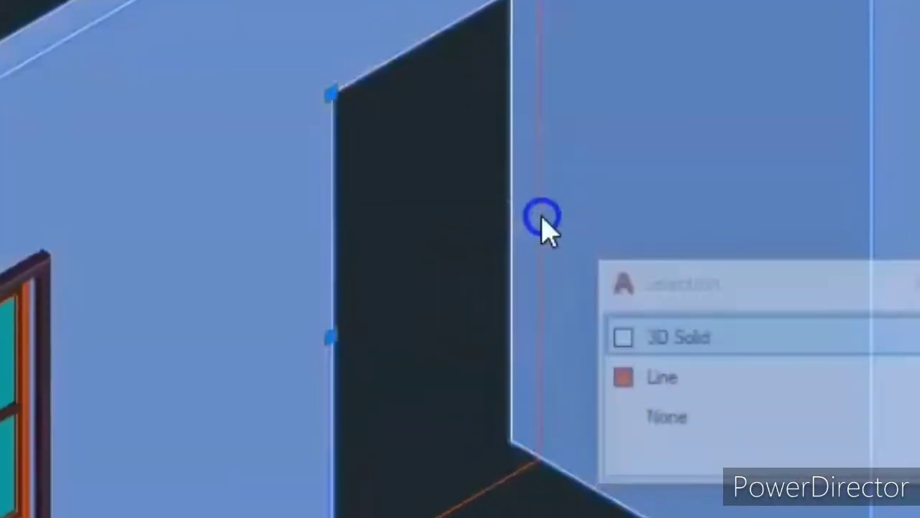
click(669, 404)
click(639, 370)
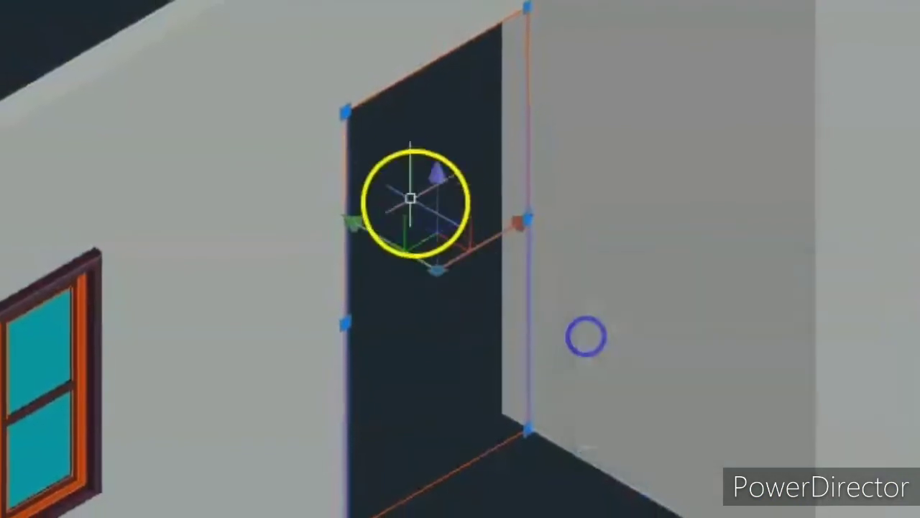
click(403, 93)
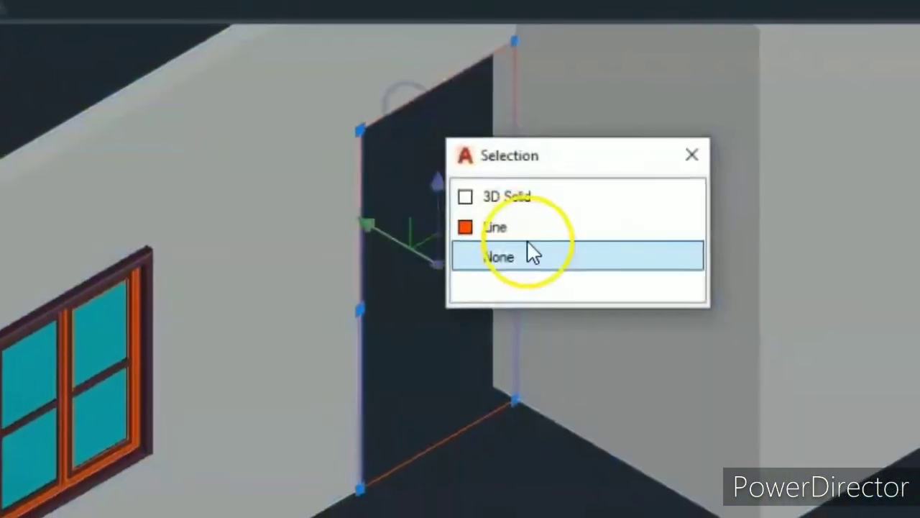
click(511, 228)
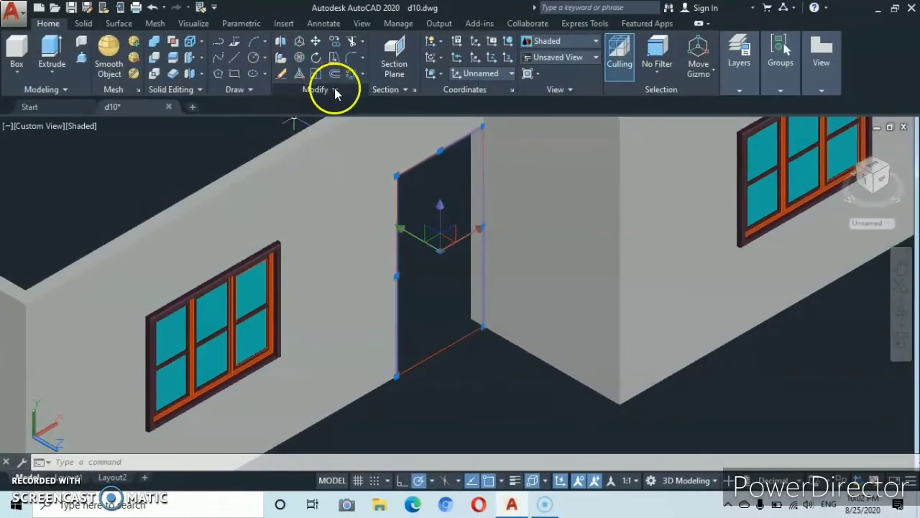
click(334, 89)
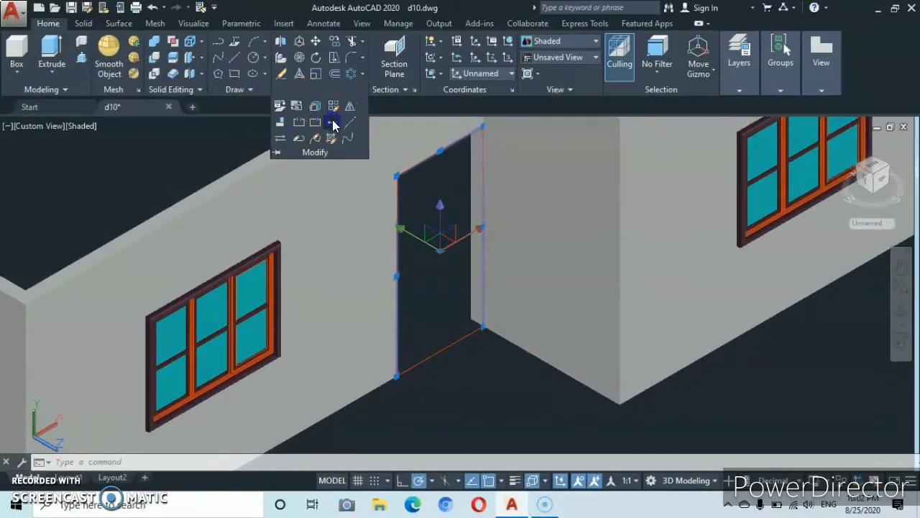
click(333, 122)
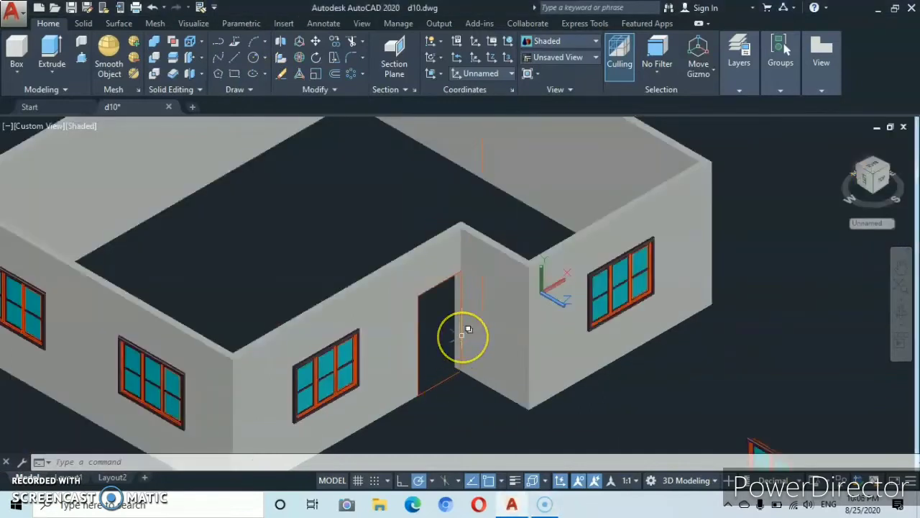
- Offset the joined doorway outline polyline inward by 4, leaving out the wall solid
scroll(463, 334, up, 3)
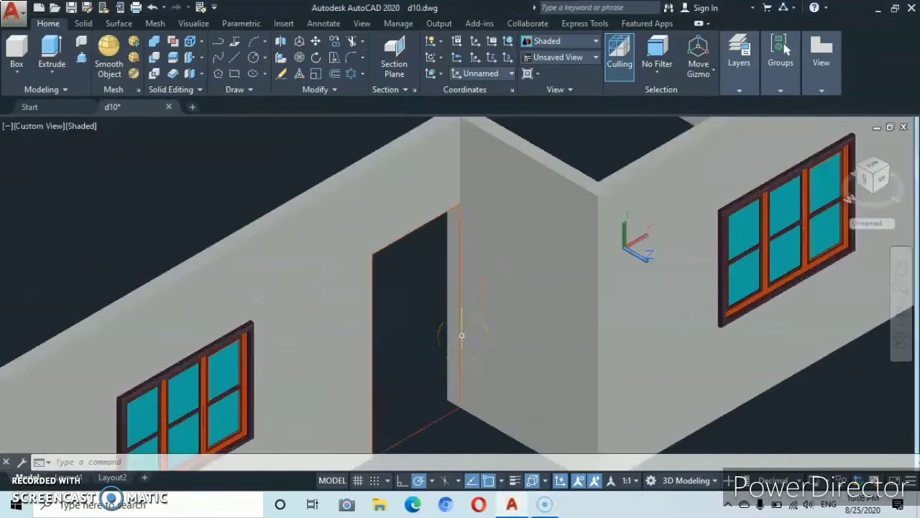
click(334, 74)
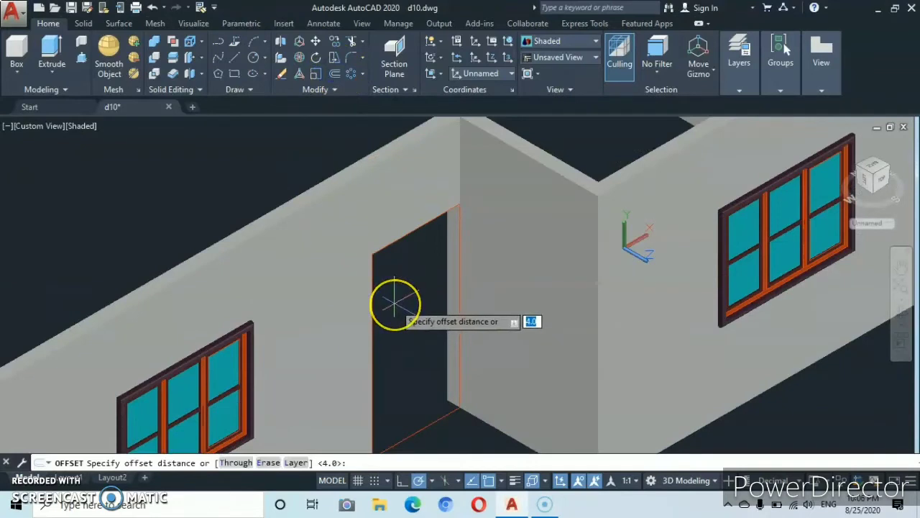
key(Return)
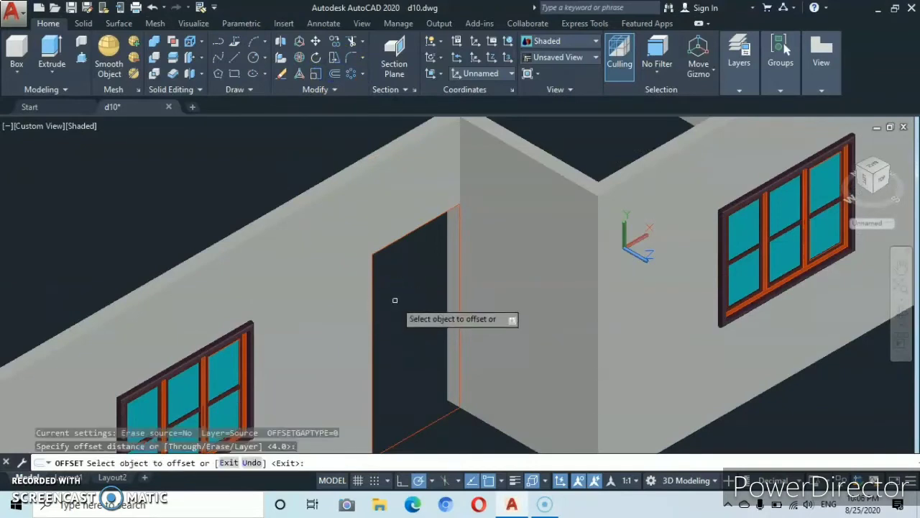
click(451, 315)
click(460, 311)
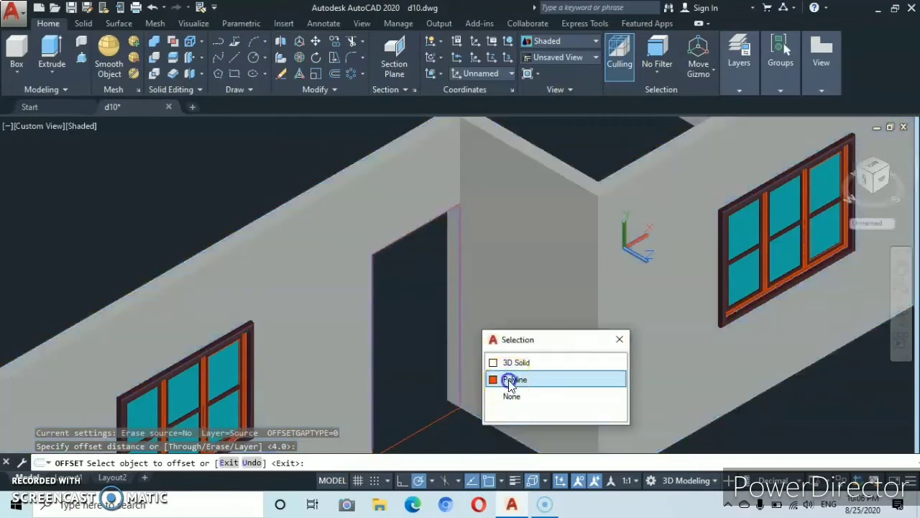
click(510, 381)
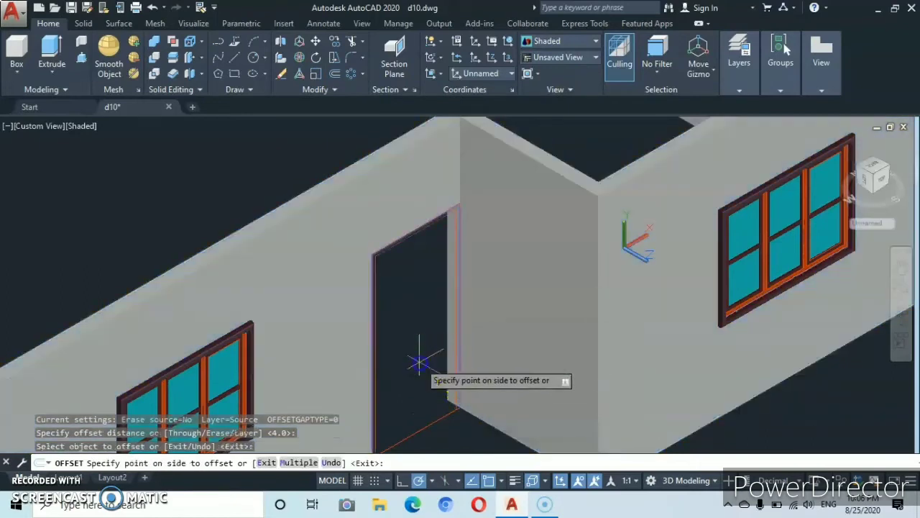
click(420, 363)
click(639, 328)
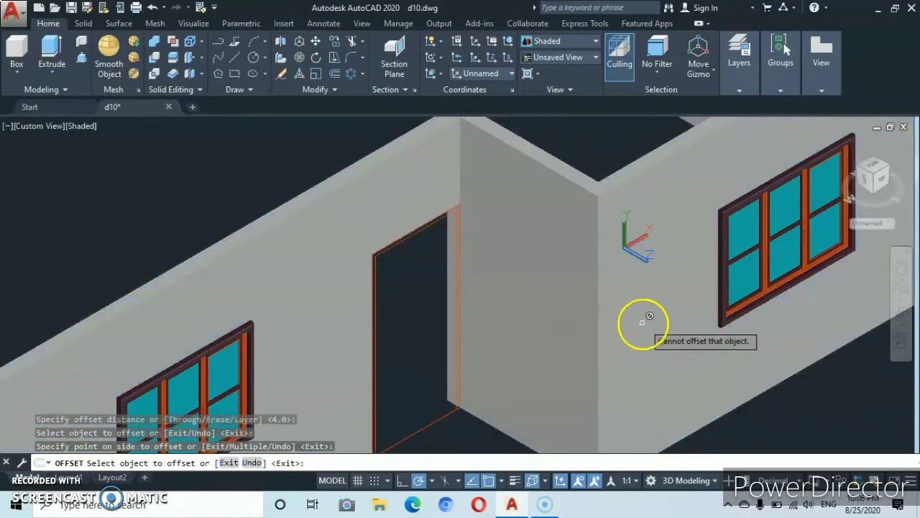
key(Escape)
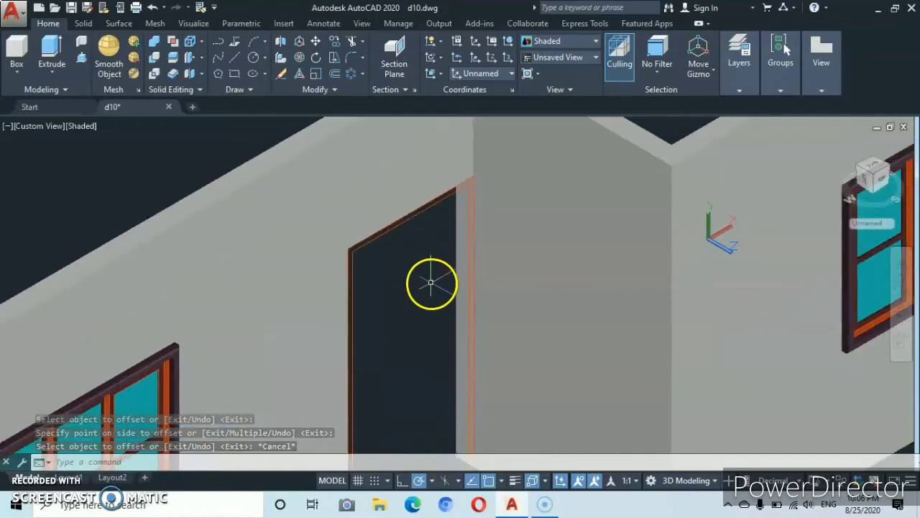
- Explode the inner offset polyline of the door frame into separate lines
middle_drag(388, 350, 386, 323)
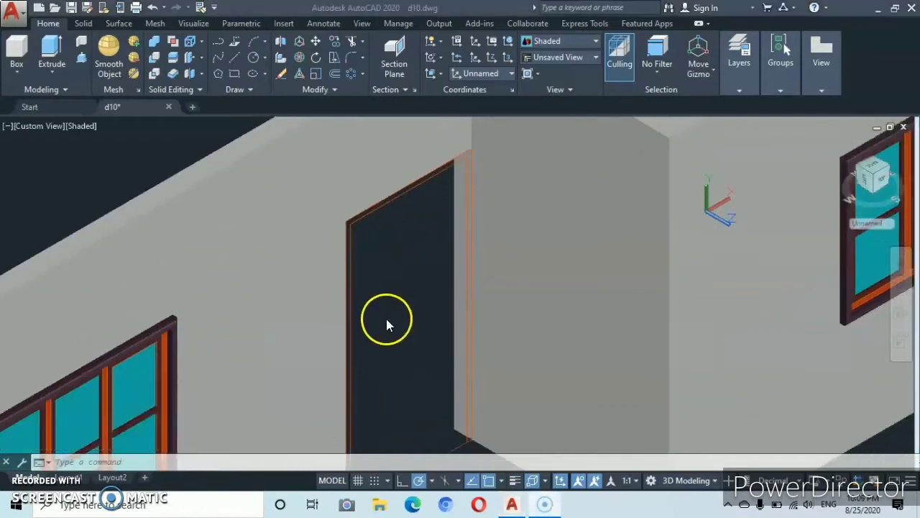
click(467, 309)
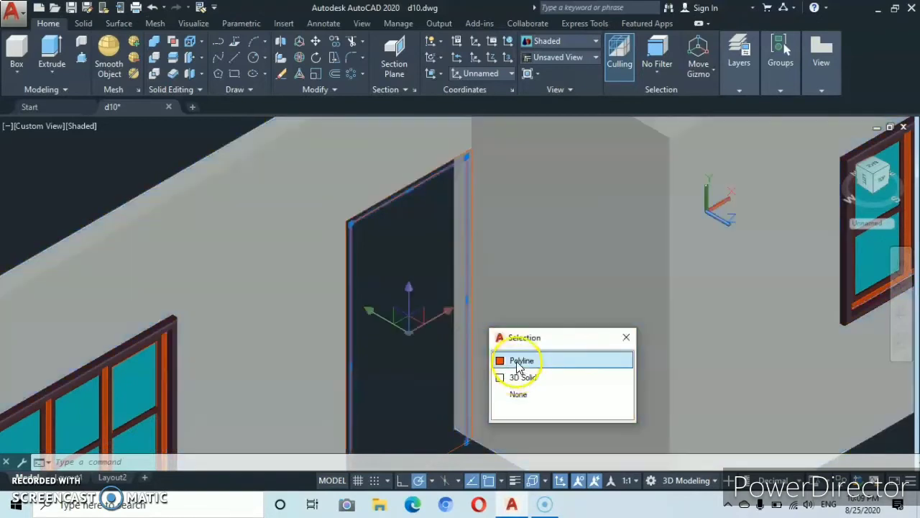
click(519, 363)
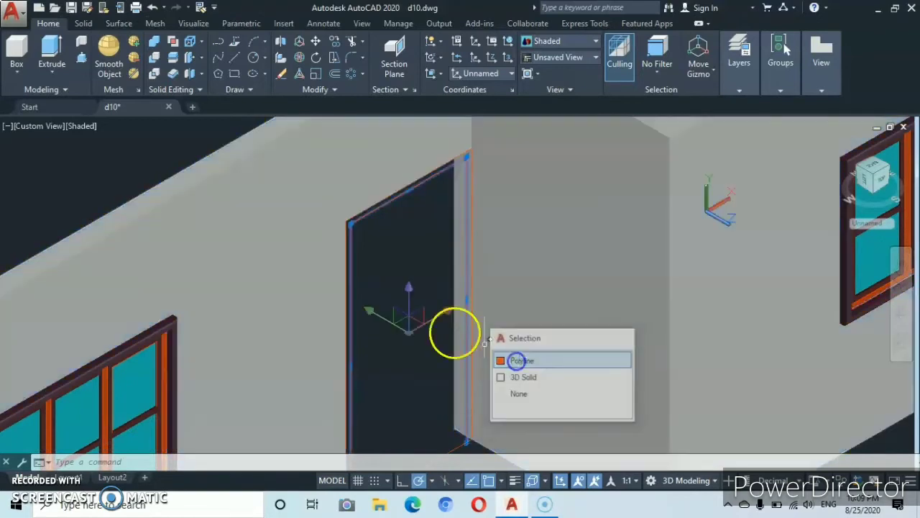
click(334, 89)
click(316, 105)
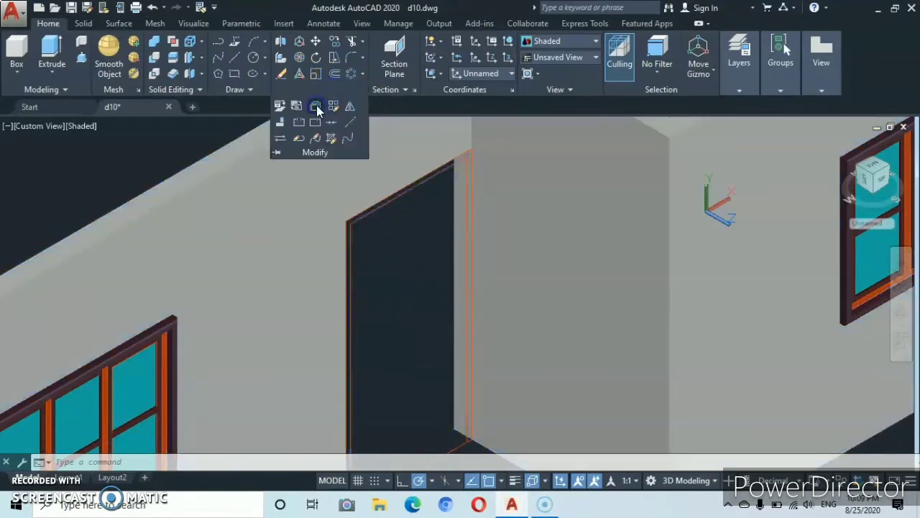
- Draw a line across the doorway from the midpoint of the inner right vertical line to the midpoint of the inner left one
click(235, 56)
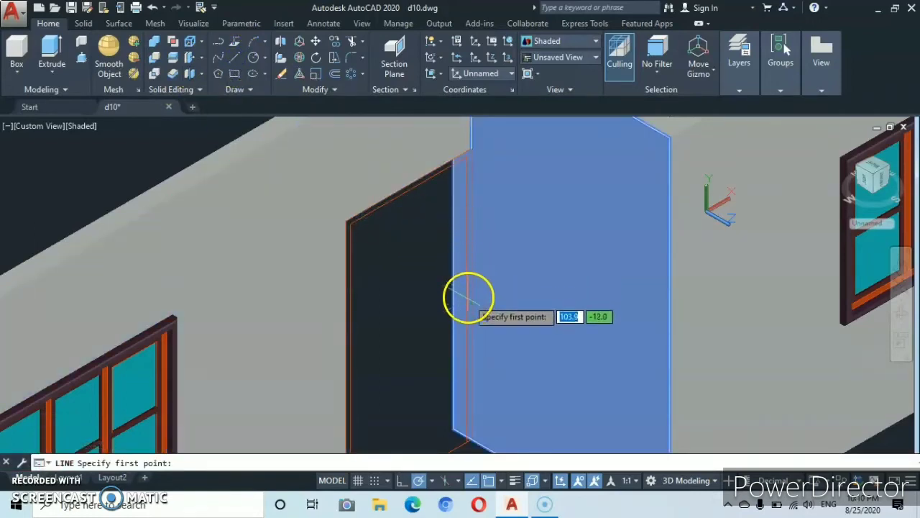
scroll(467, 300, up, 2)
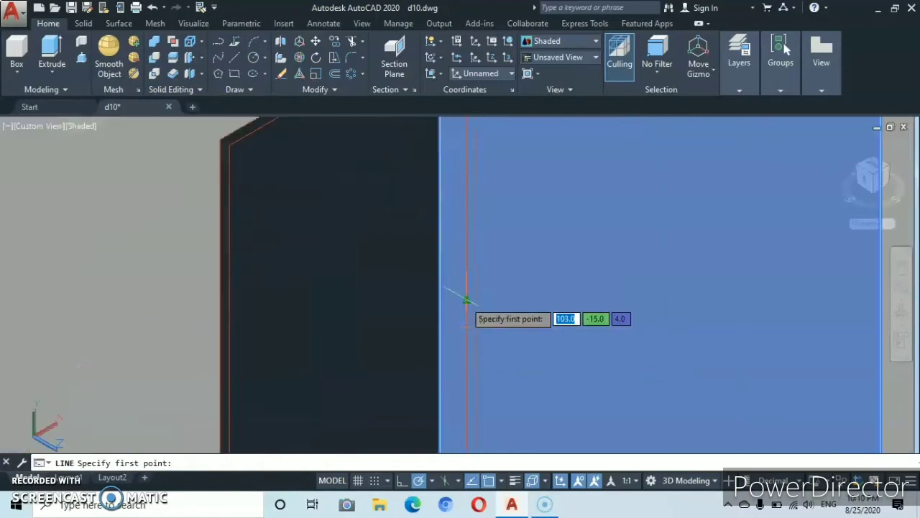
click(466, 300)
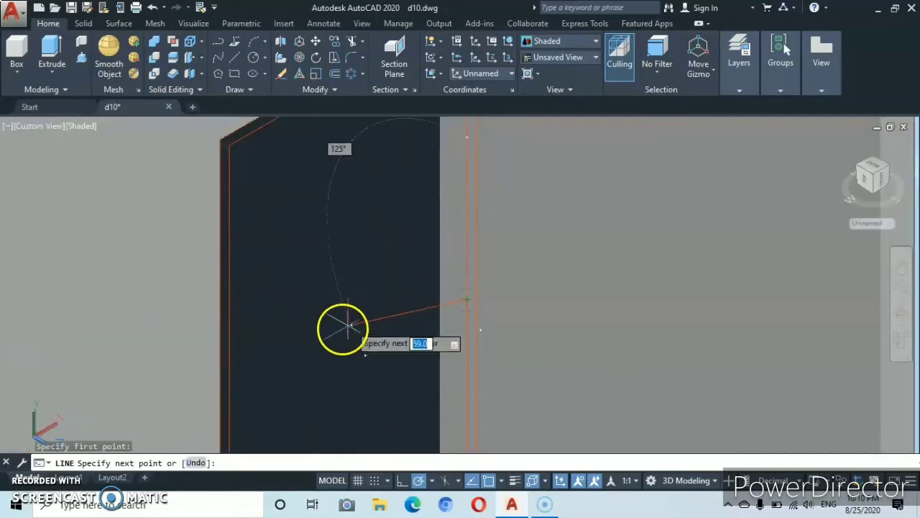
click(229, 437)
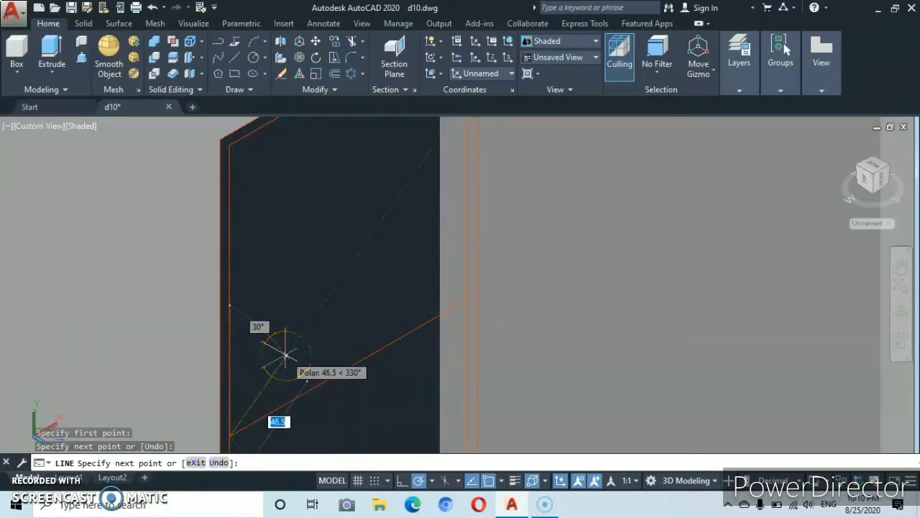
key(Escape)
- Change the visual style of the house model view to 2D Wireframe
scroll(399, 306, down, 5)
mouse_move(388, 304)
middle_down()
mouse_move(506, 283)
mouse_move(572, 256)
mouse_move(552, 262)
middle_up()
click(218, 229)
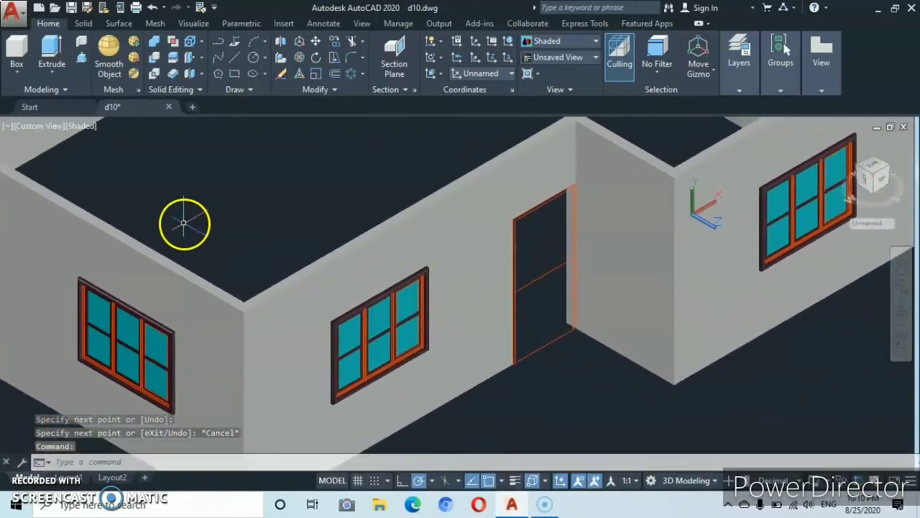
middle_drag(185, 224, 161, 237)
click(79, 127)
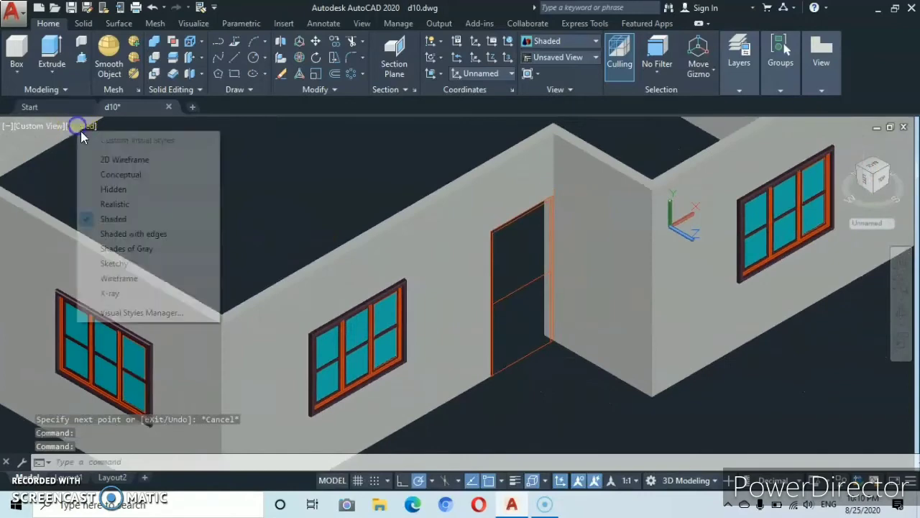
click(118, 161)
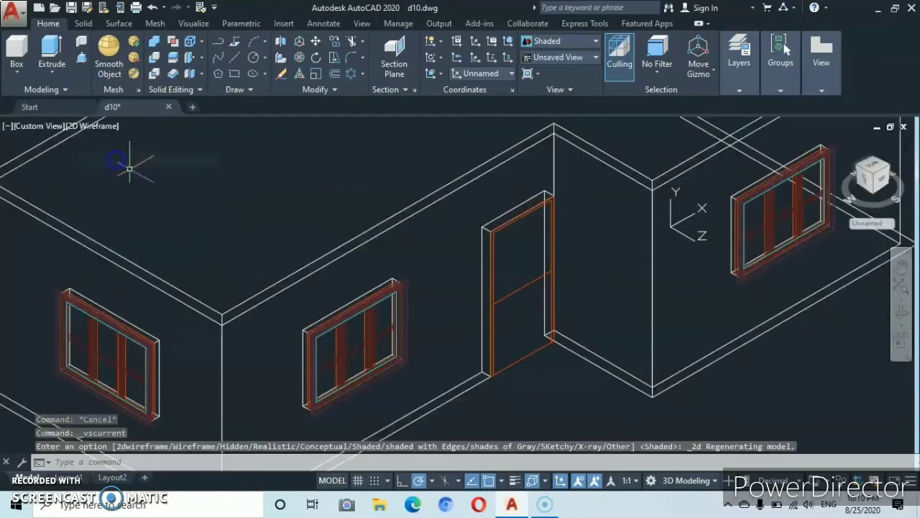
- Make the ds layer current
scroll(532, 288, up, 2)
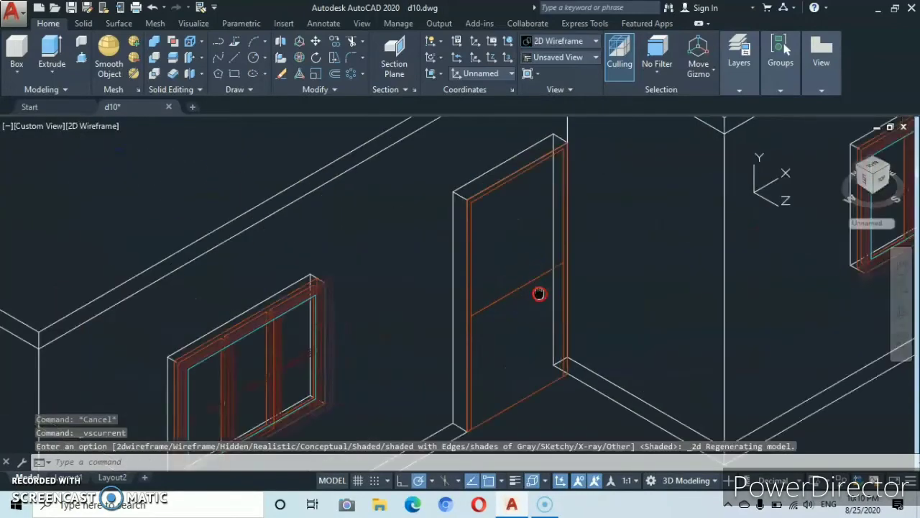
middle_drag(539, 293, 448, 300)
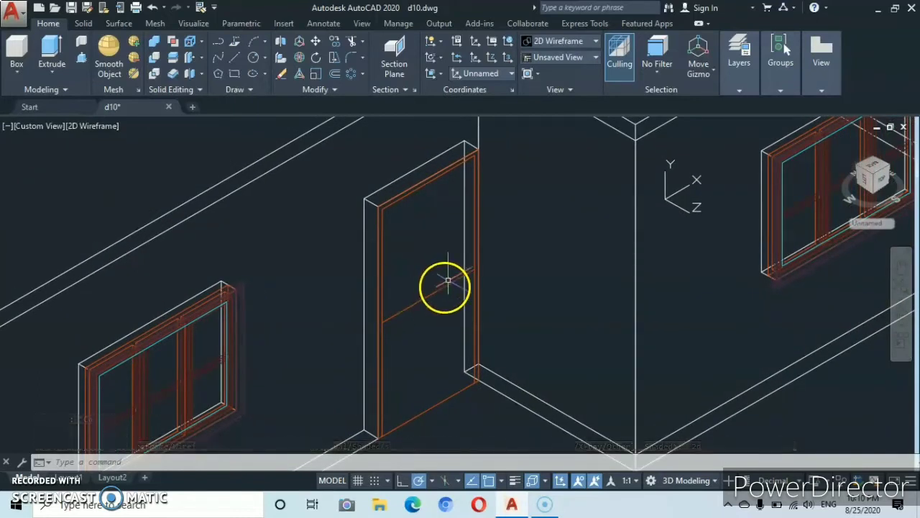
click(744, 88)
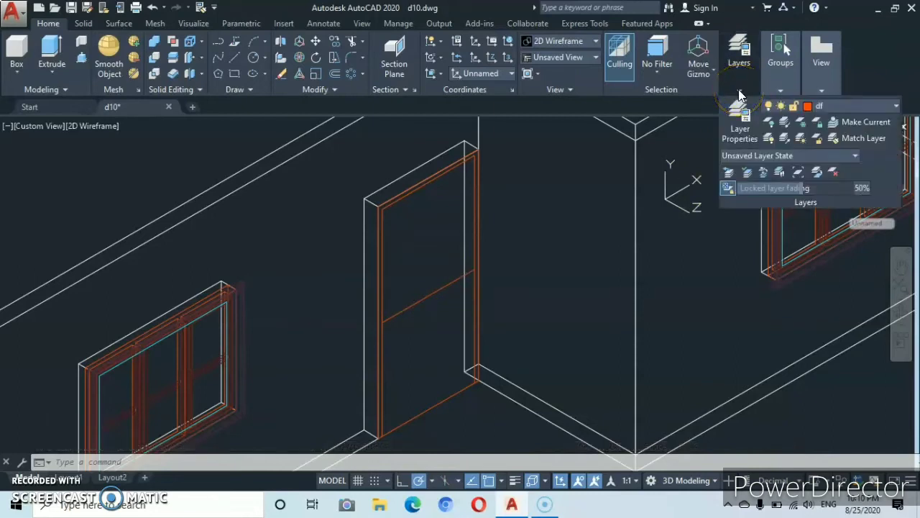
click(896, 106)
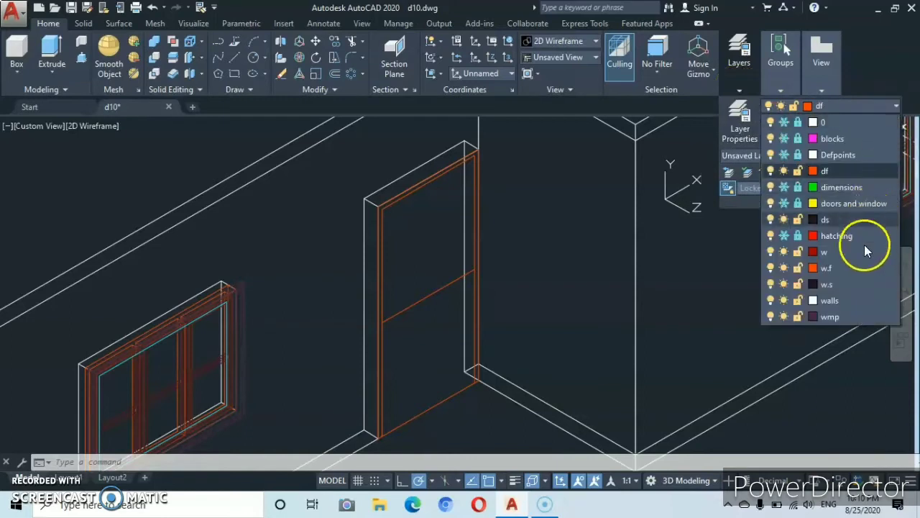
click(828, 219)
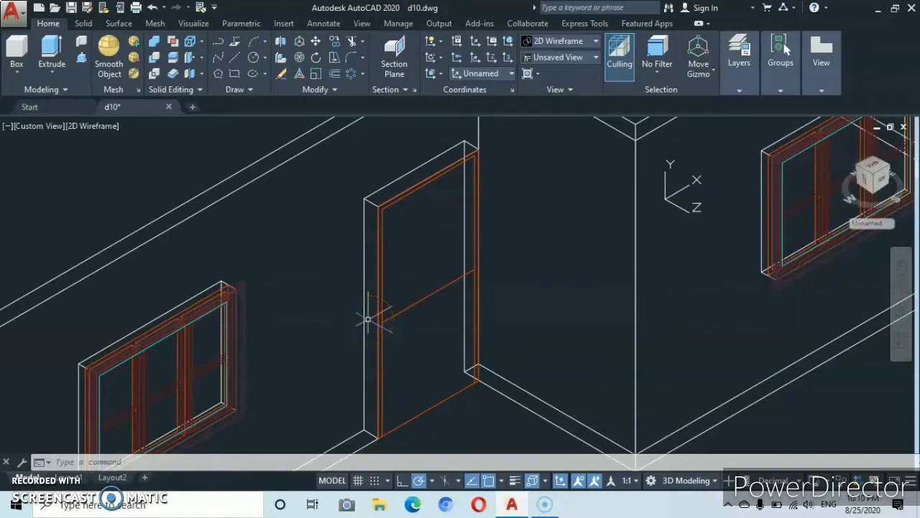
- Offset the door's middle horizontal line by 5, once above it and once below it
click(336, 75)
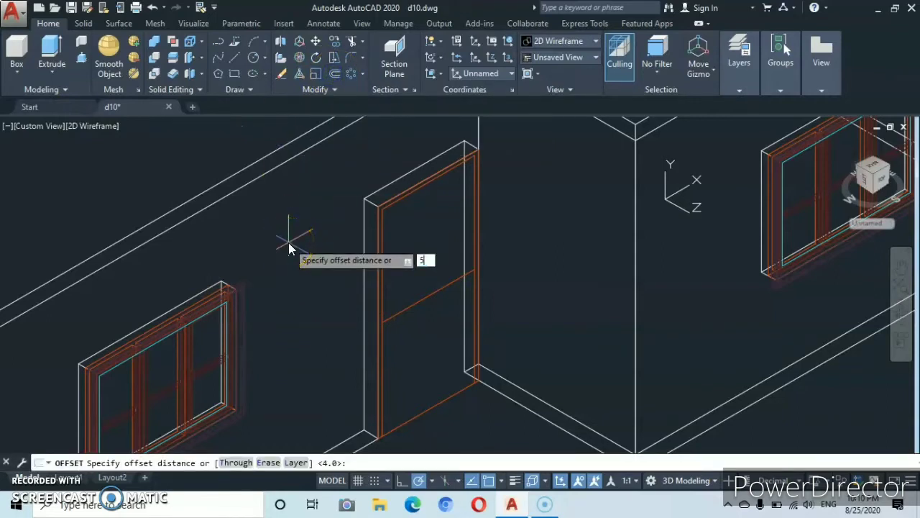
key(Return)
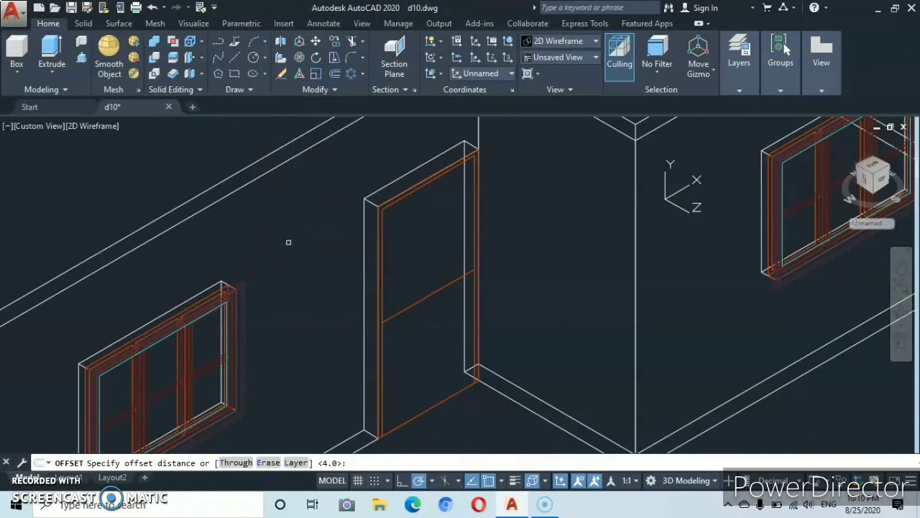
click(426, 297)
click(420, 273)
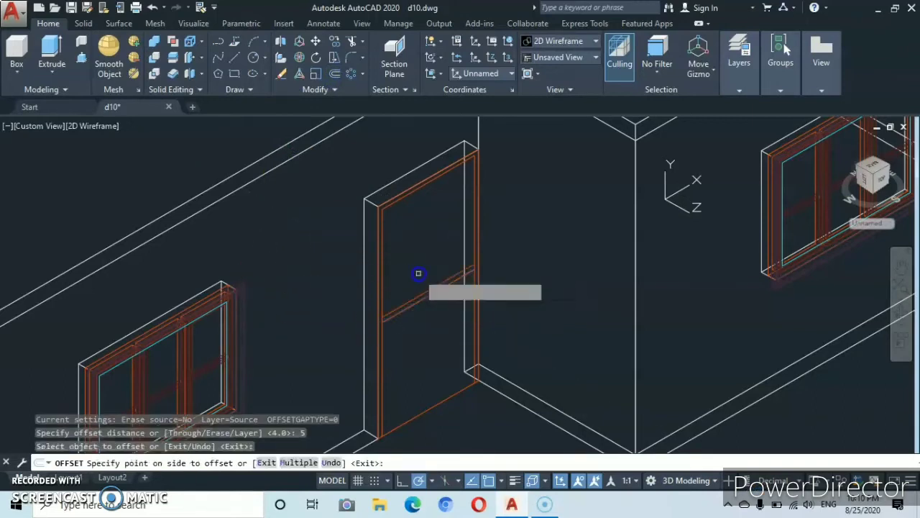
click(424, 298)
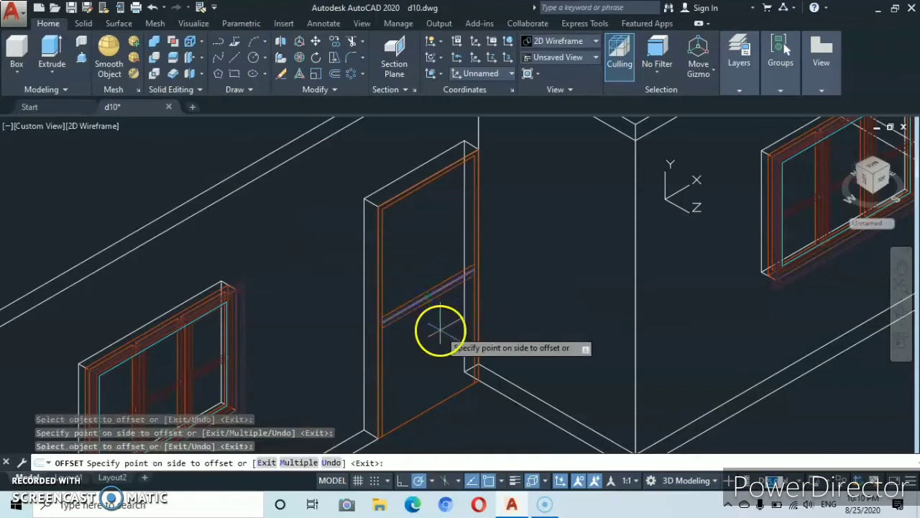
click(439, 329)
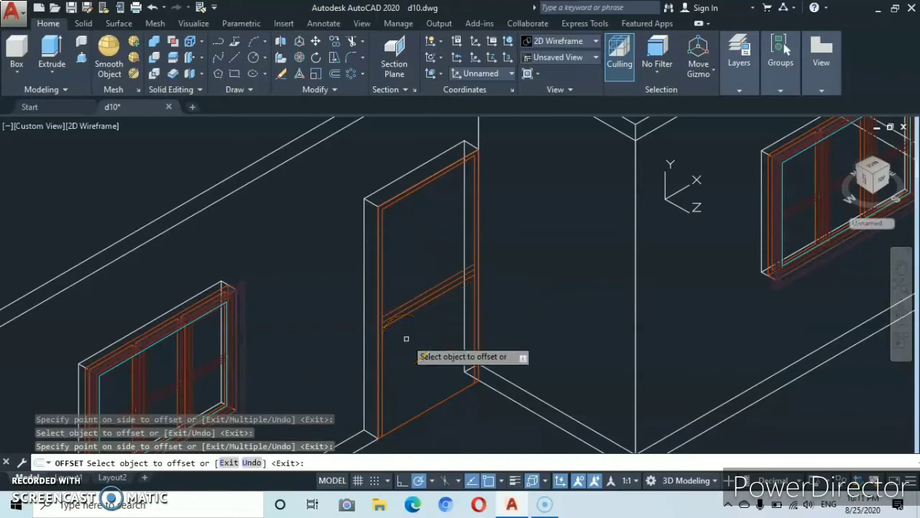
key(Escape)
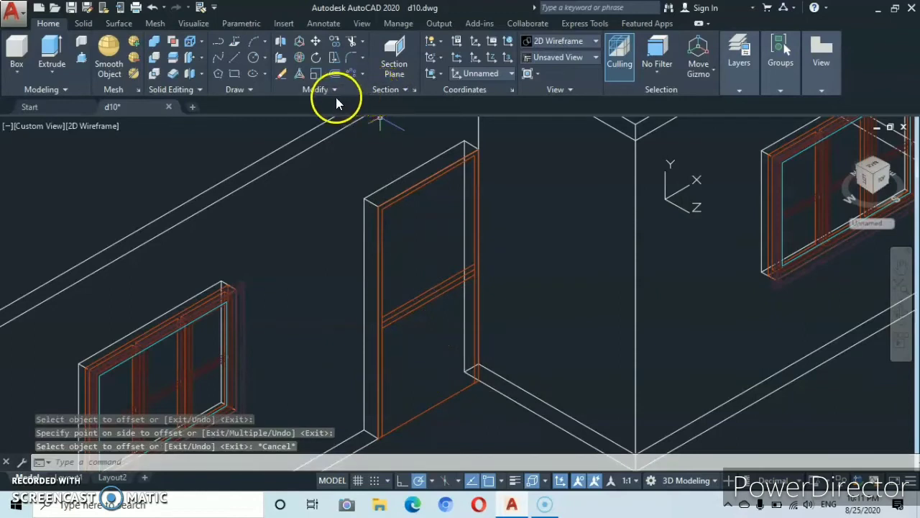
- Offset the door's left and right inner vertical lines inward by 10 to outline the stiles
click(337, 75)
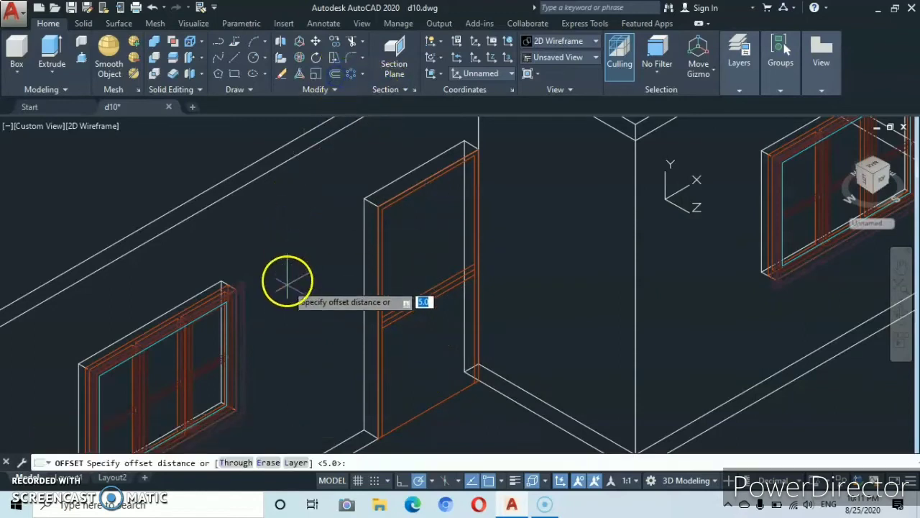
text(1)
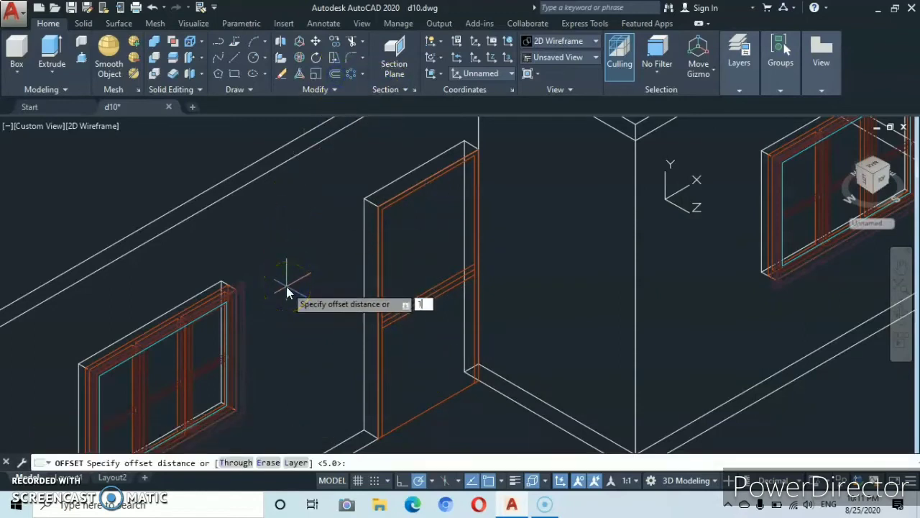
text(0)
key(Return)
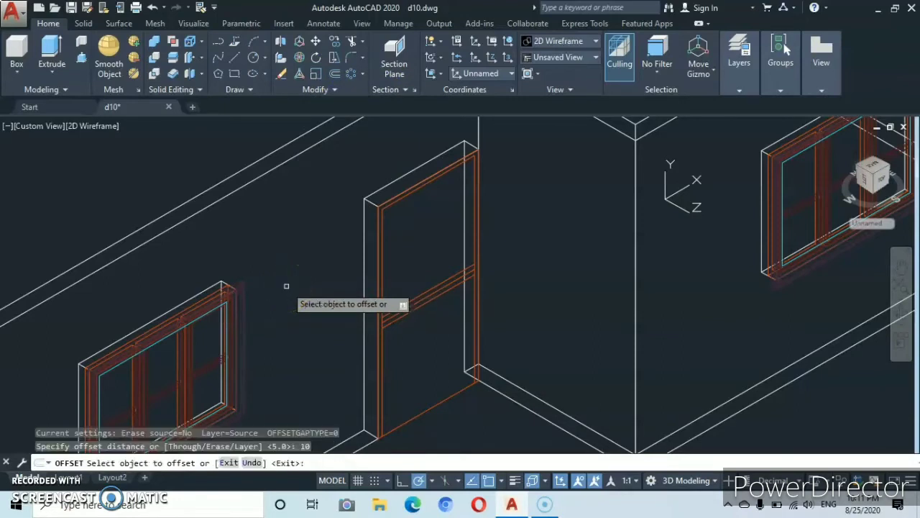
click(383, 277)
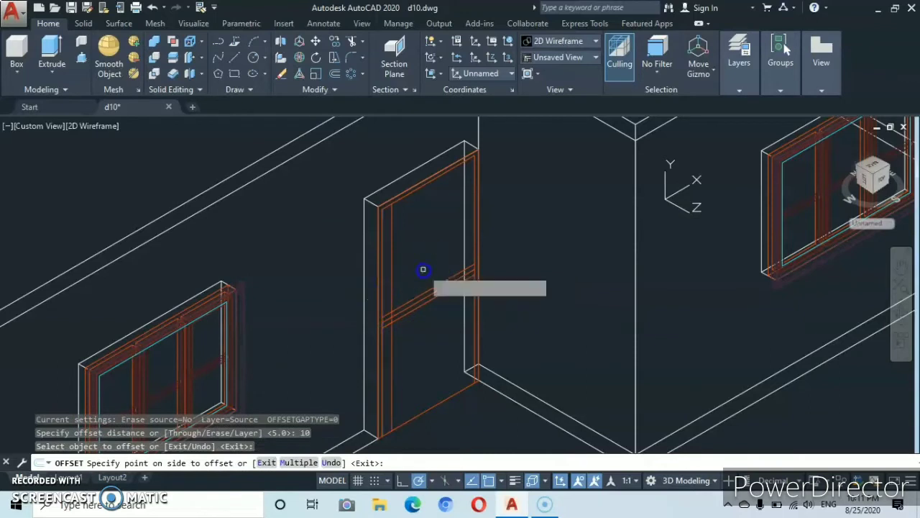
click(452, 246)
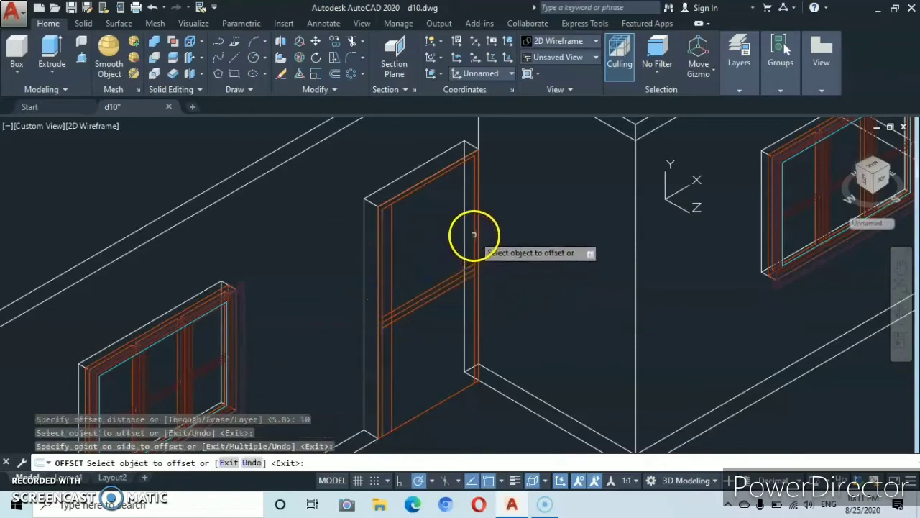
click(474, 234)
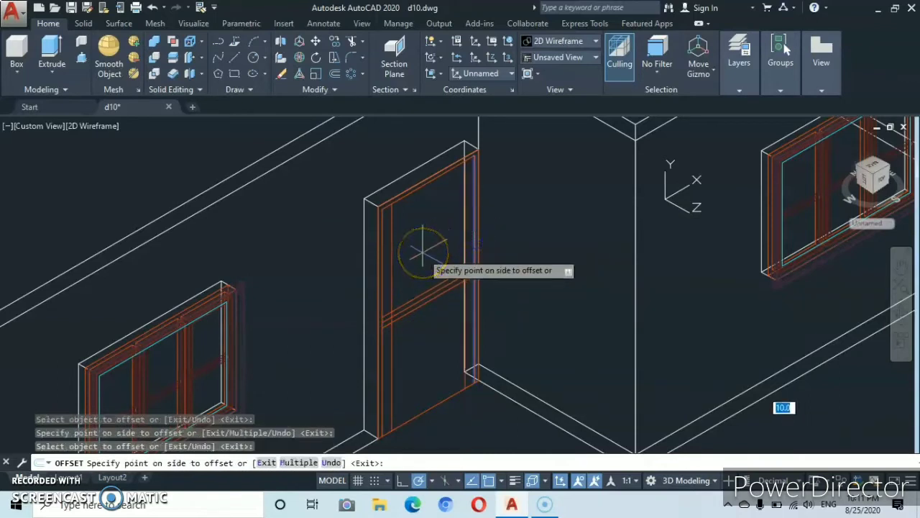
click(423, 253)
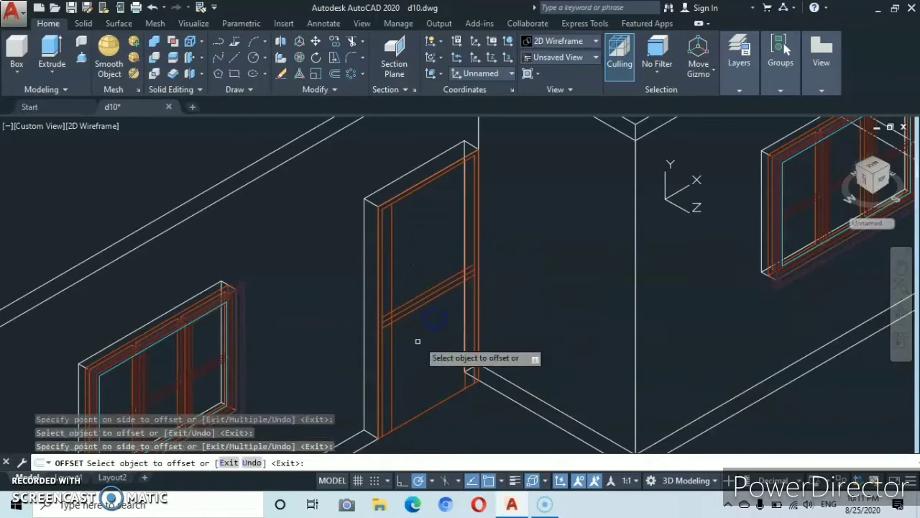
- Offset the door's inner top line downward and its bottom line upward by the same distance of 10
click(414, 190)
click(417, 222)
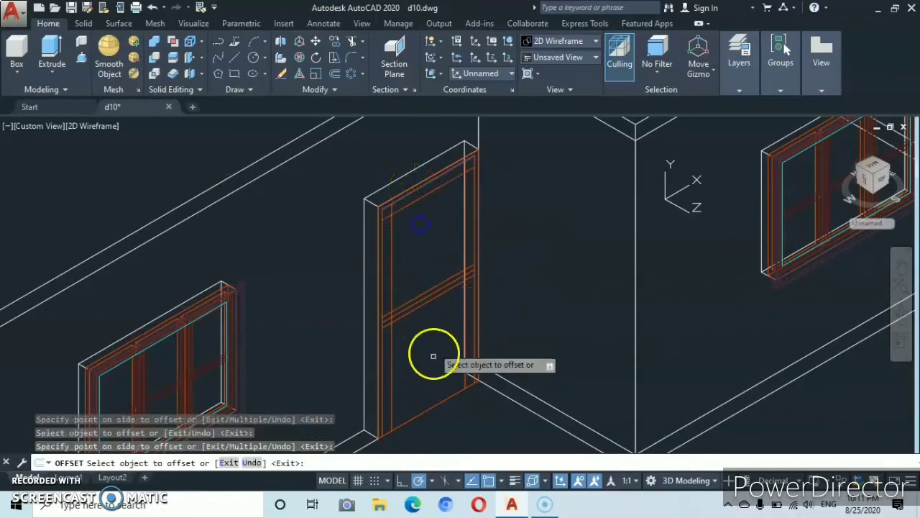
click(430, 407)
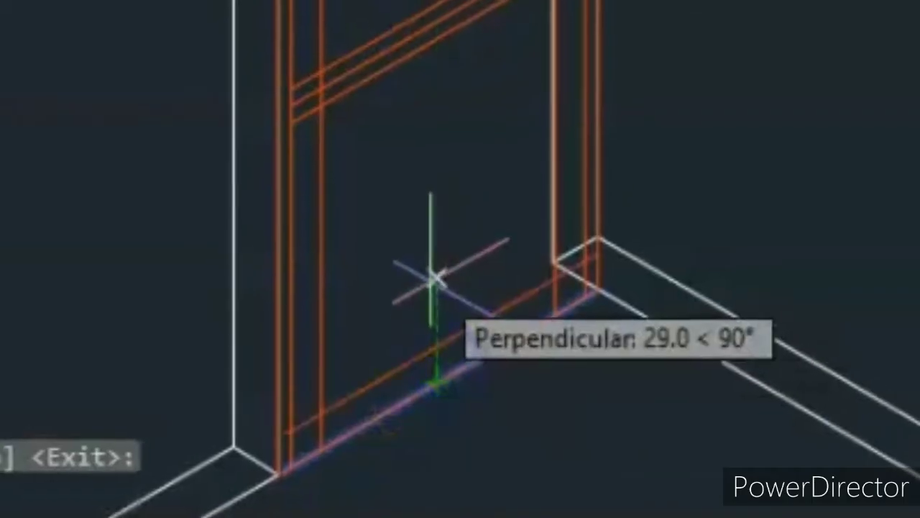
click(424, 375)
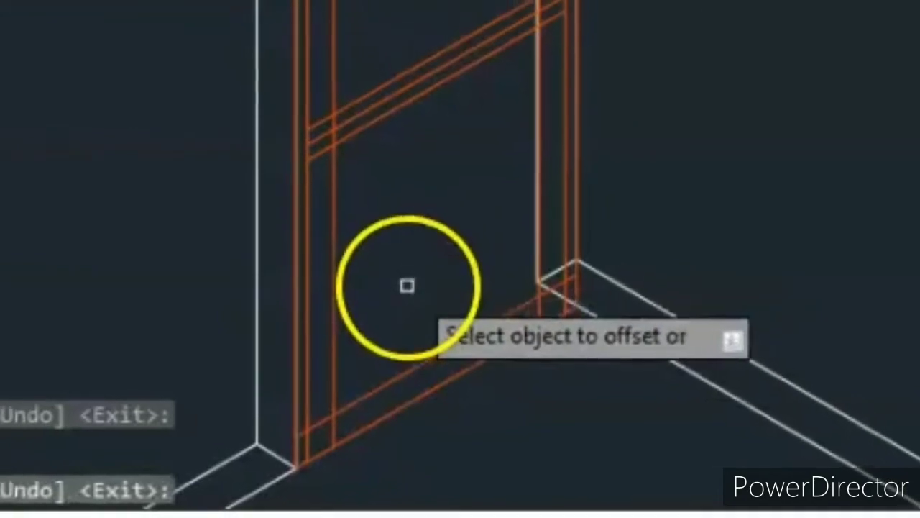
key(Escape)
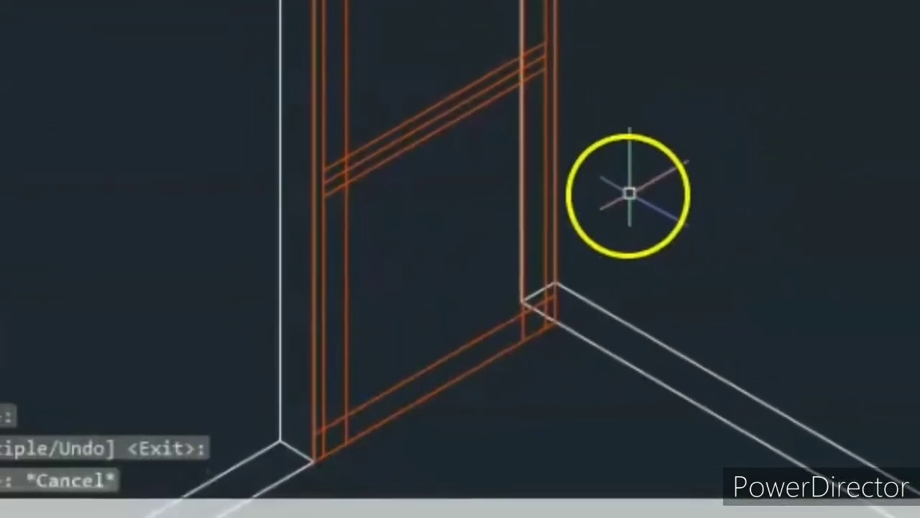
- Trim the middle rail at the left stile, removing the line ends past the stile, the centre line and the stile piece between the rail edges
scroll(376, 180, up, 3)
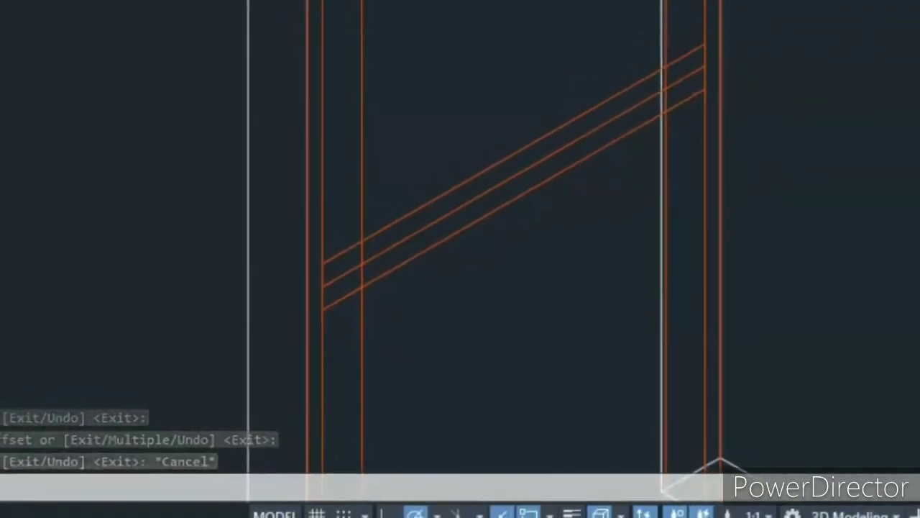
text(tr)
key(Return)
key(Return)
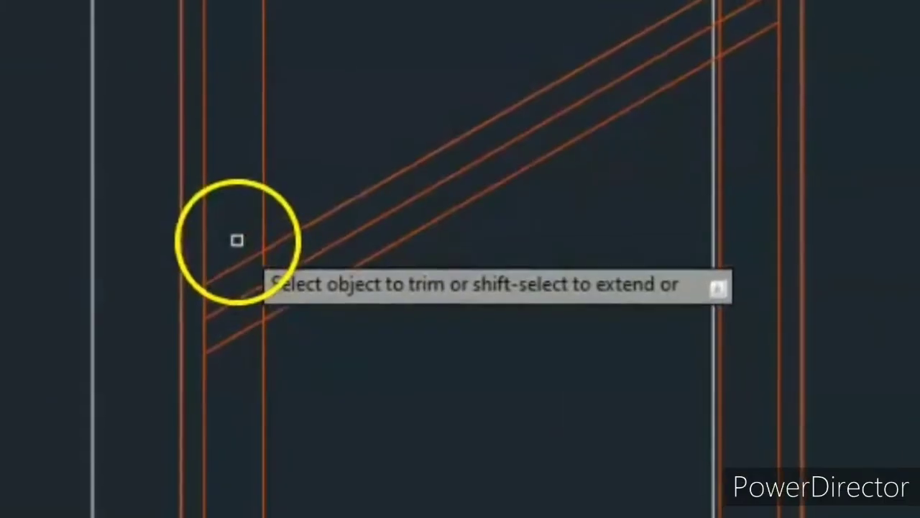
click(373, 301)
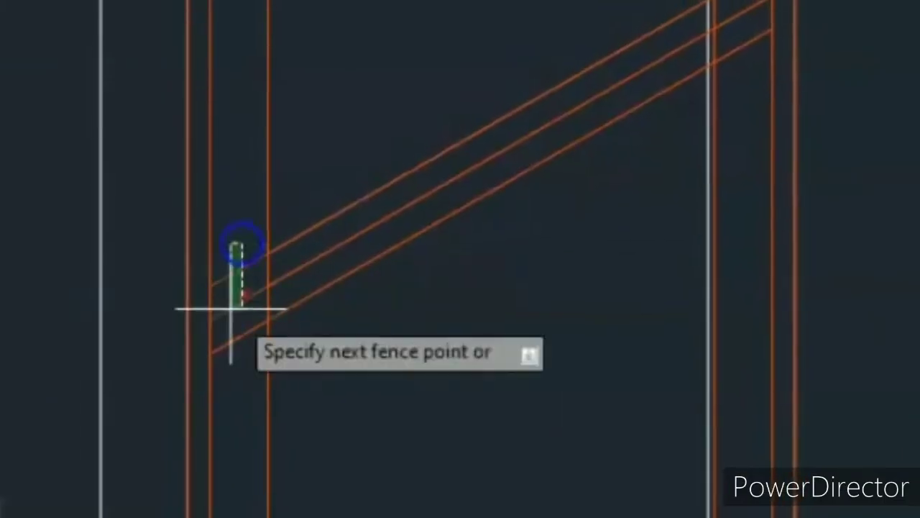
click(249, 355)
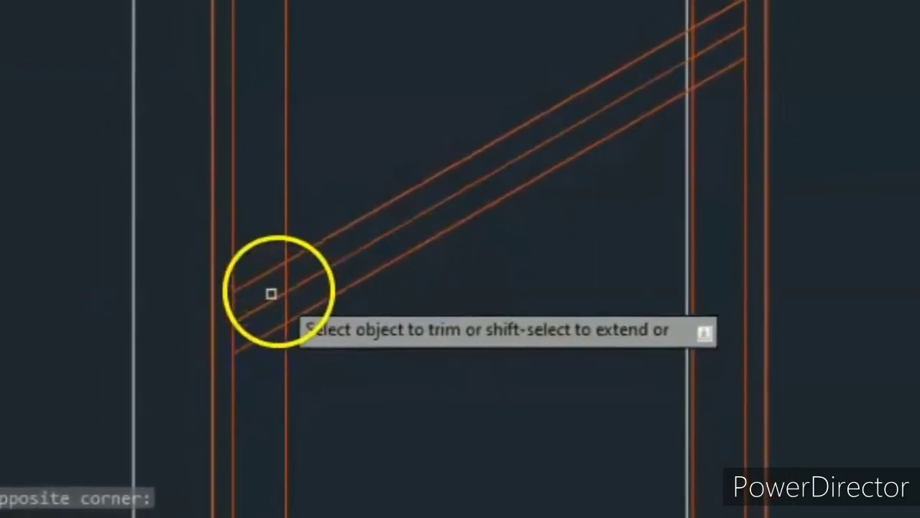
click(254, 300)
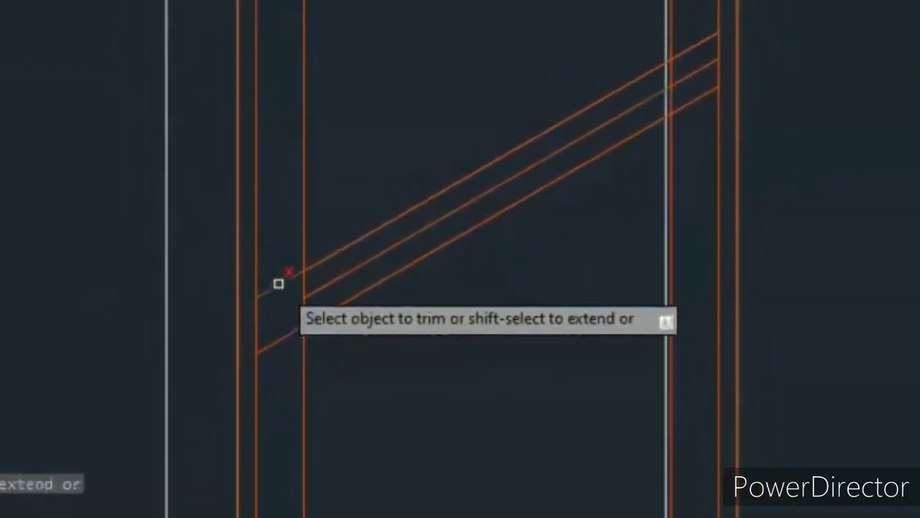
click(269, 282)
click(298, 344)
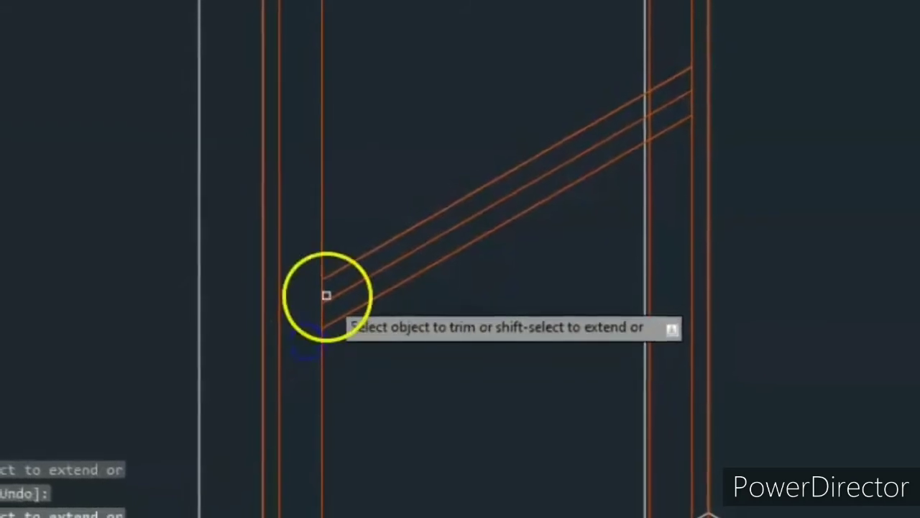
click(341, 298)
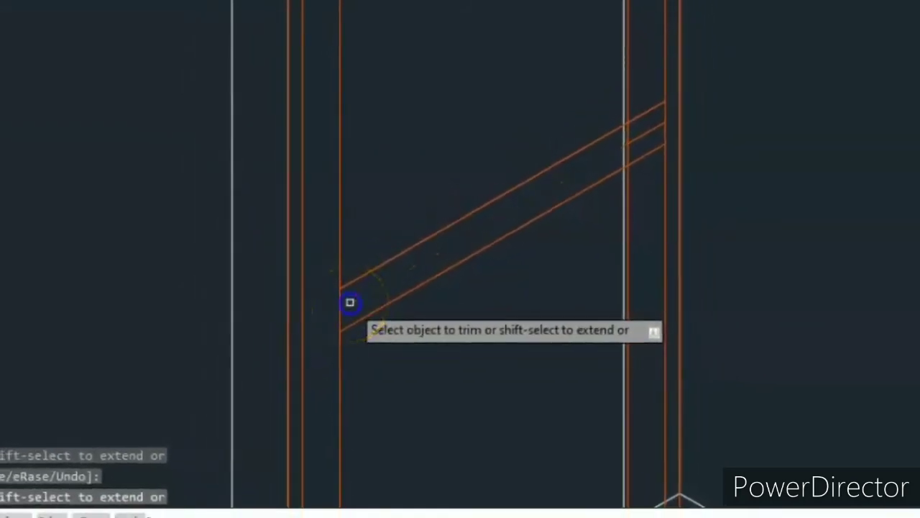
click(349, 311)
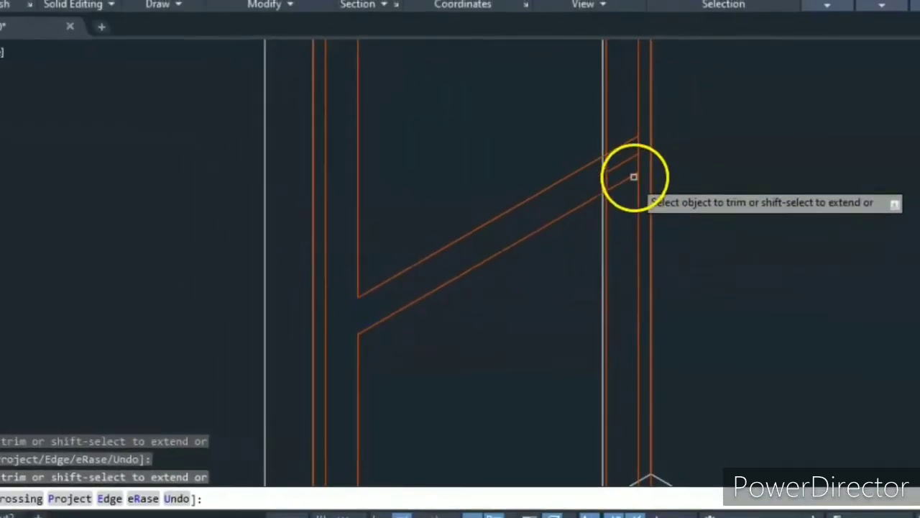
- Trim the middle rail's ends past the right stile and the stile line between the two rail edges
click(616, 171)
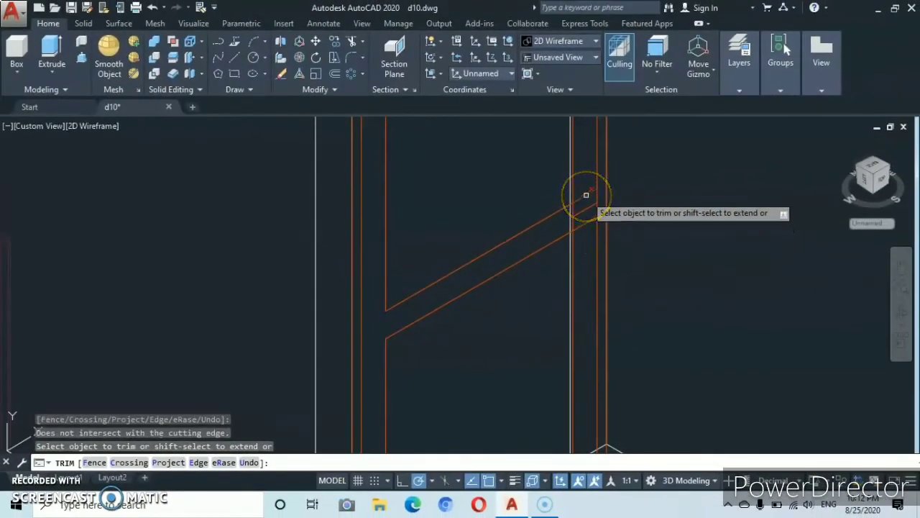
click(587, 195)
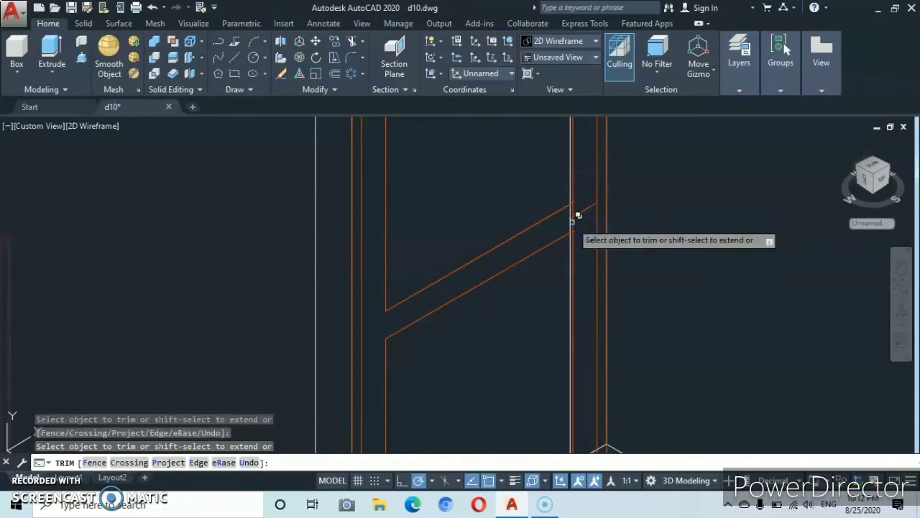
click(571, 221)
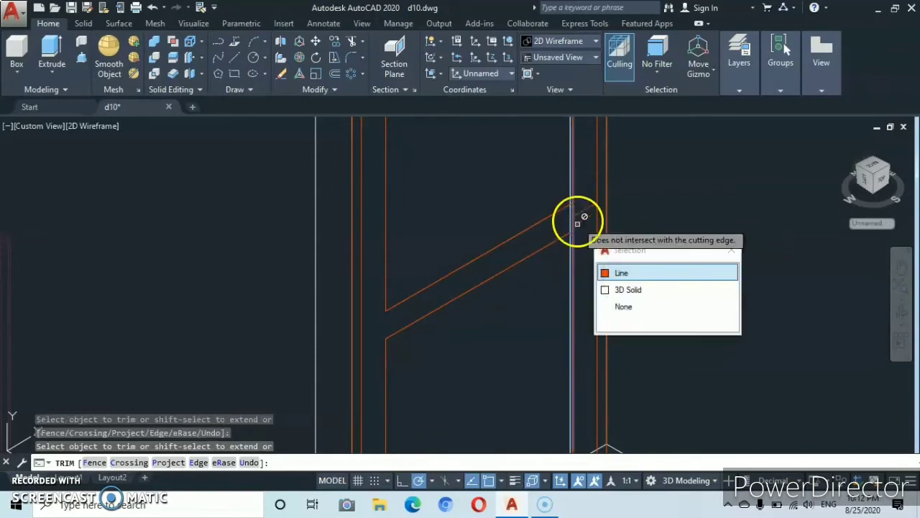
click(608, 273)
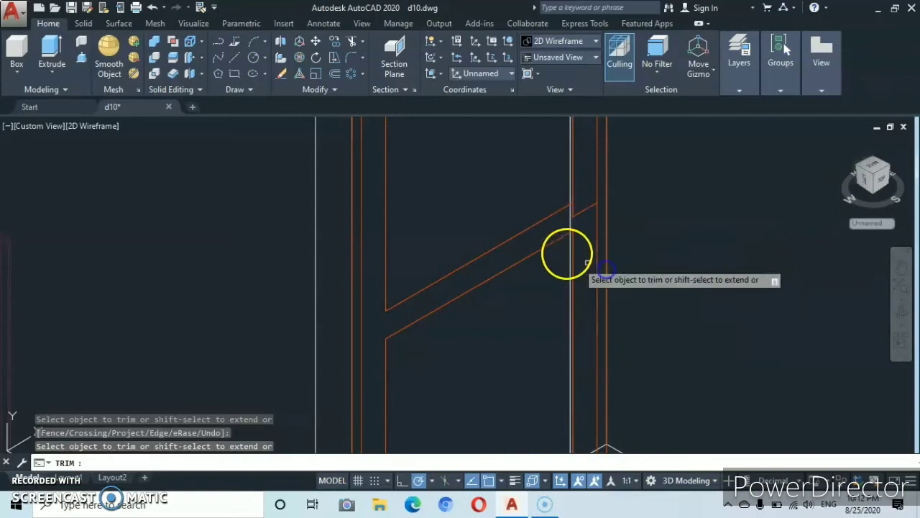
click(571, 209)
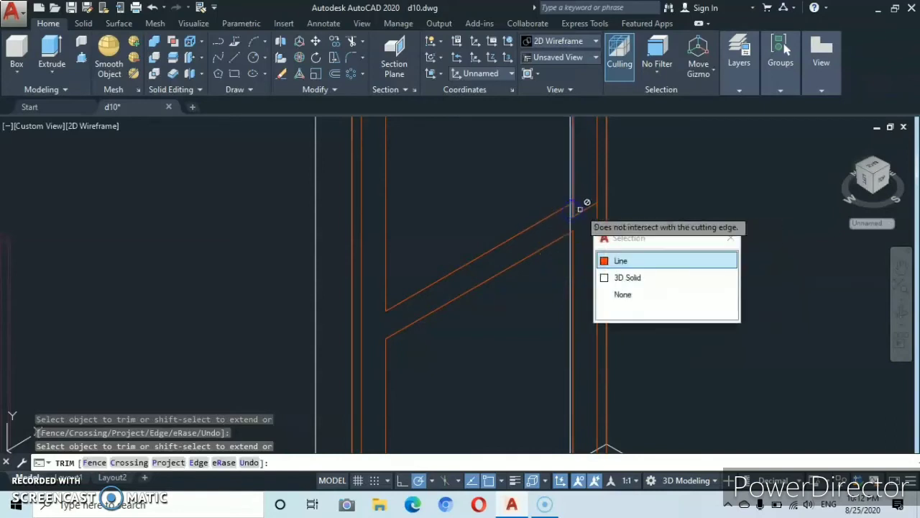
click(621, 263)
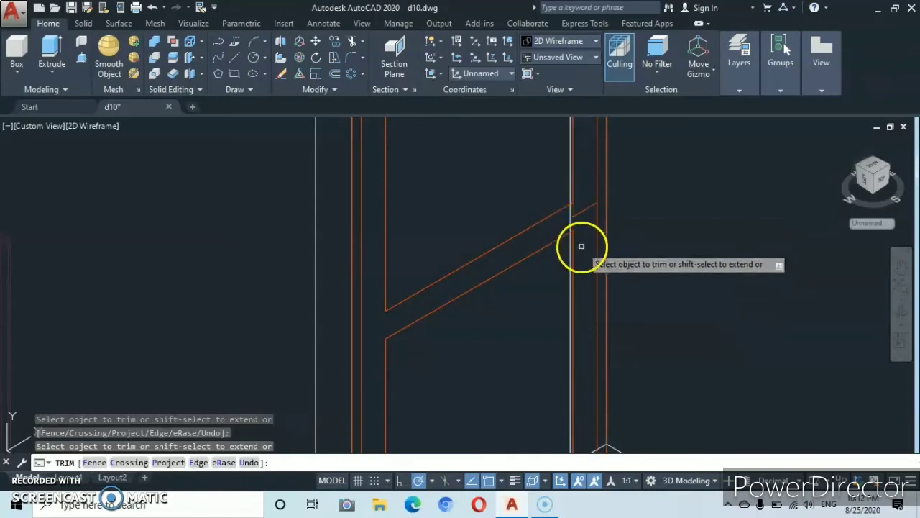
- Trim the overlapping stile and bottom rail lines at the door's lower right inner corner
scroll(577, 266, down, 3)
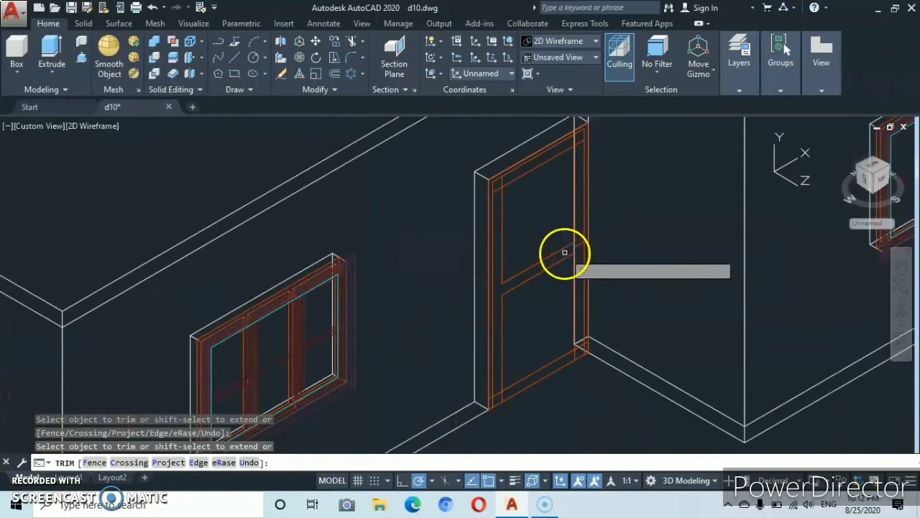
scroll(577, 277, up, 2)
scroll(576, 279, up, 2)
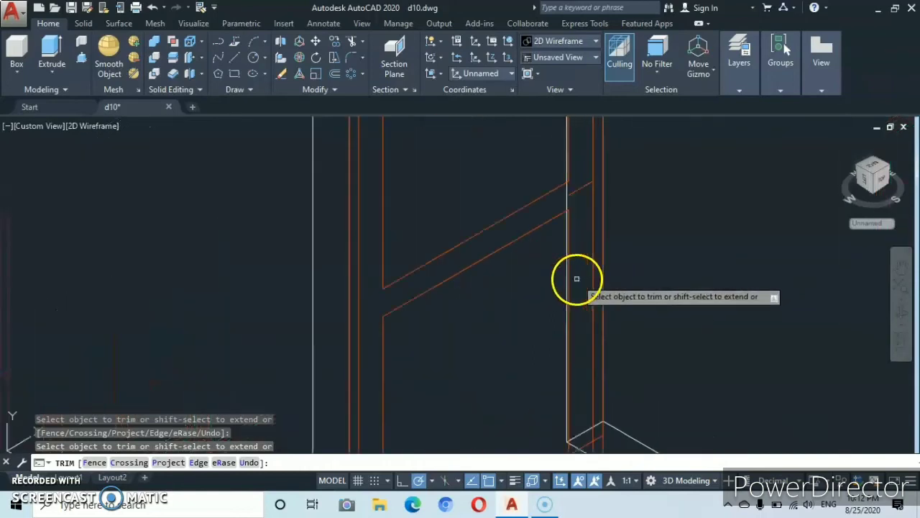
middle_drag(574, 379, 580, 209)
scroll(589, 262, up, 2)
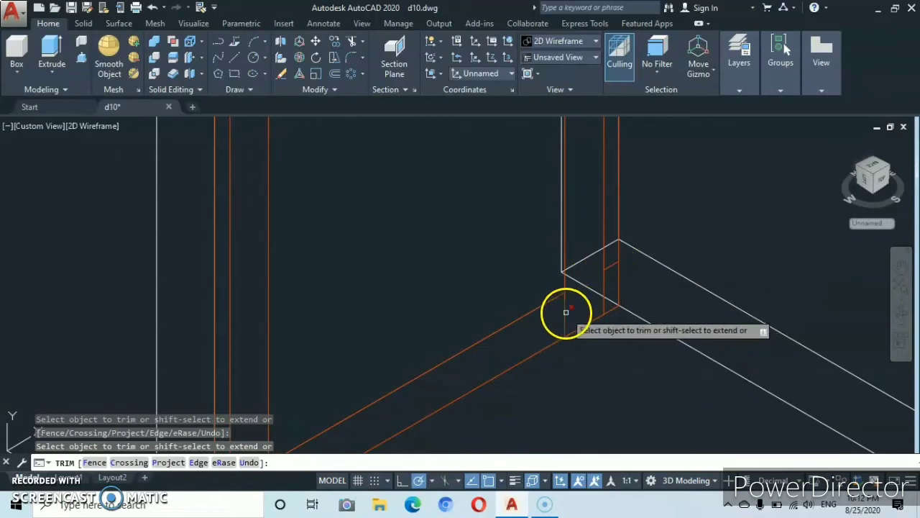
scroll(534, 328, down, 2)
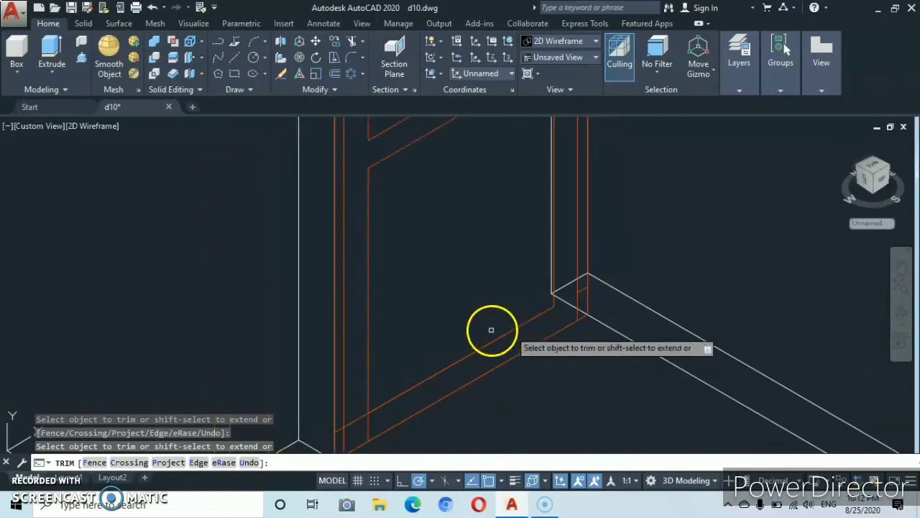
- Trim the overlapping stile and bottom rail lines at the door's lower left inner corner
scroll(481, 329, down, 2)
middle_drag(472, 330, 550, 294)
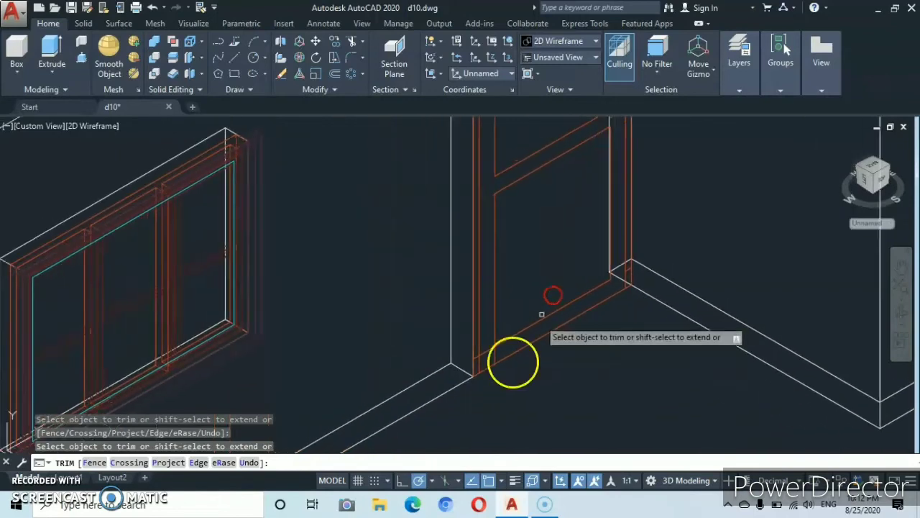
click(486, 345)
scroll(483, 350, up, 2)
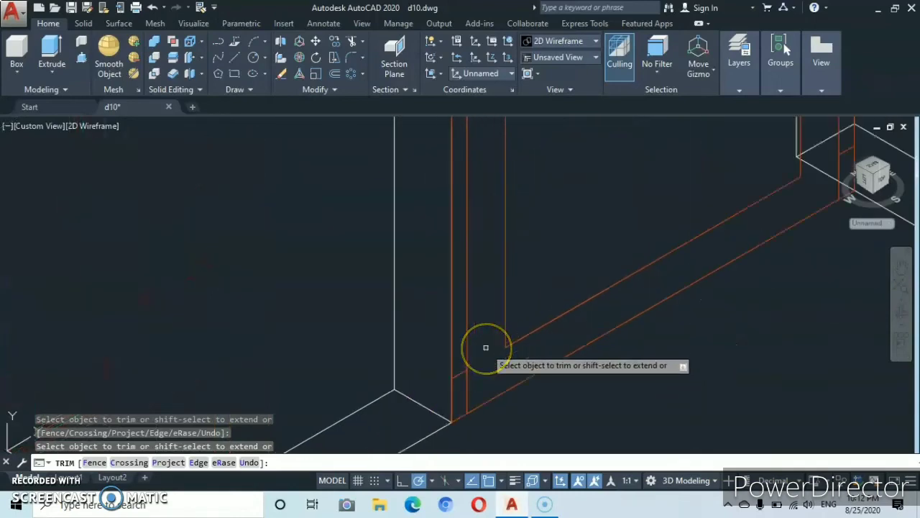
scroll(520, 274, down, 3)
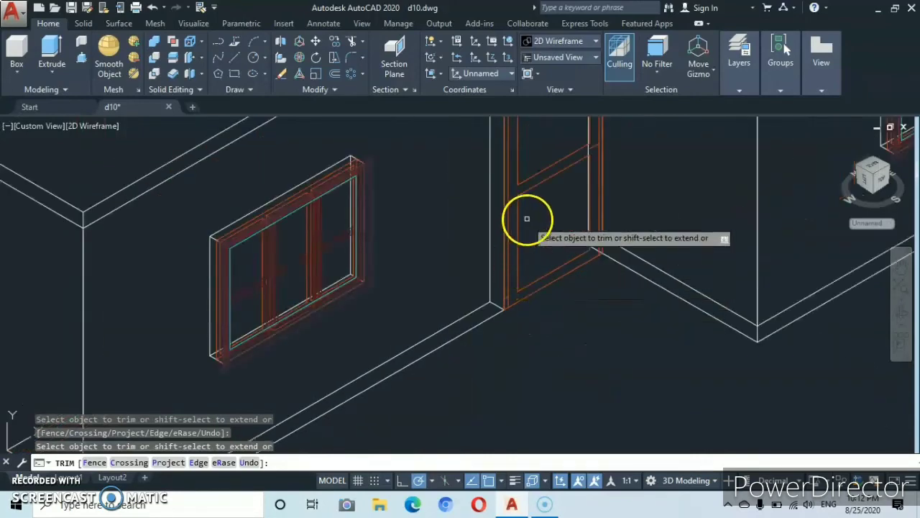
- Trim the stile and top rail lines that extend past the door's upper left inner corner
mouse_move(526, 218)
middle_down()
mouse_move(485, 363)
mouse_move(489, 378)
middle_up()
scroll(540, 224, up, 2)
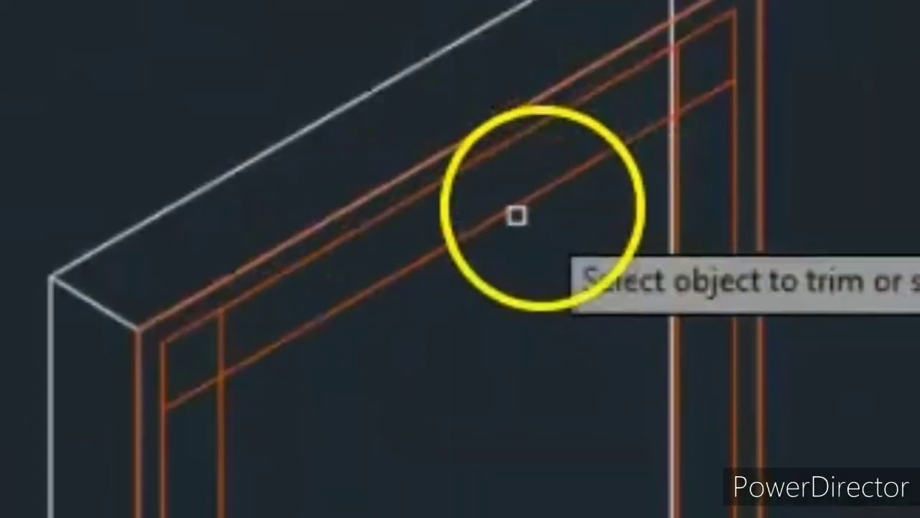
click(223, 326)
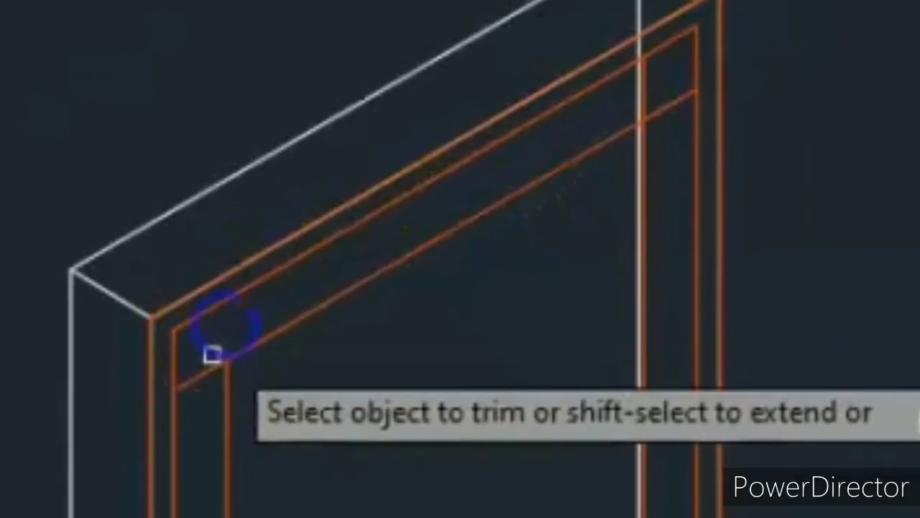
click(201, 373)
scroll(324, 295, down, 1)
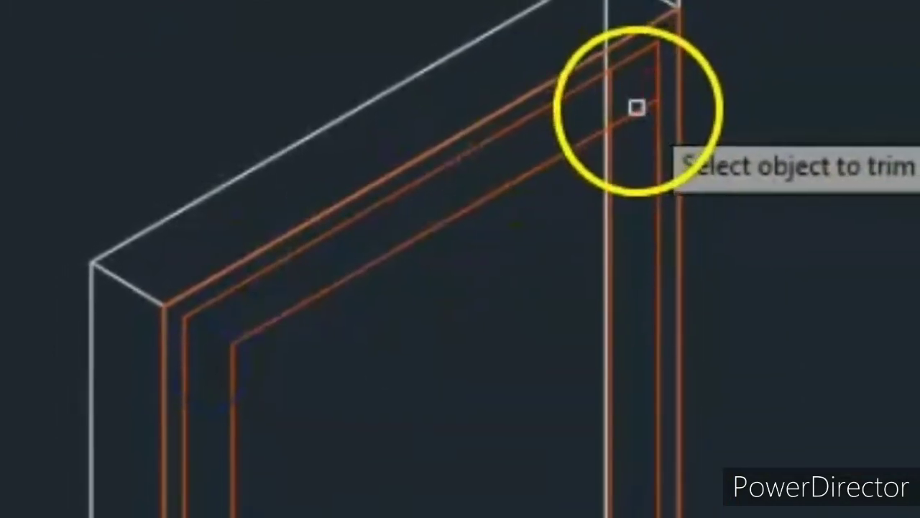
- Trim the stile and top rail lines that extend past the door's upper right inner corner, ending the trimming
click(646, 108)
scroll(646, 108, up, 2)
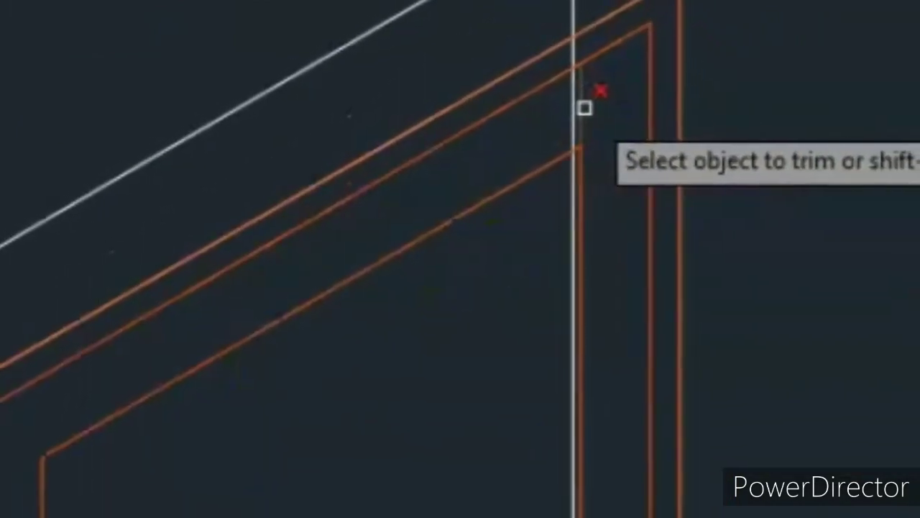
click(583, 110)
scroll(572, 284, down, 4)
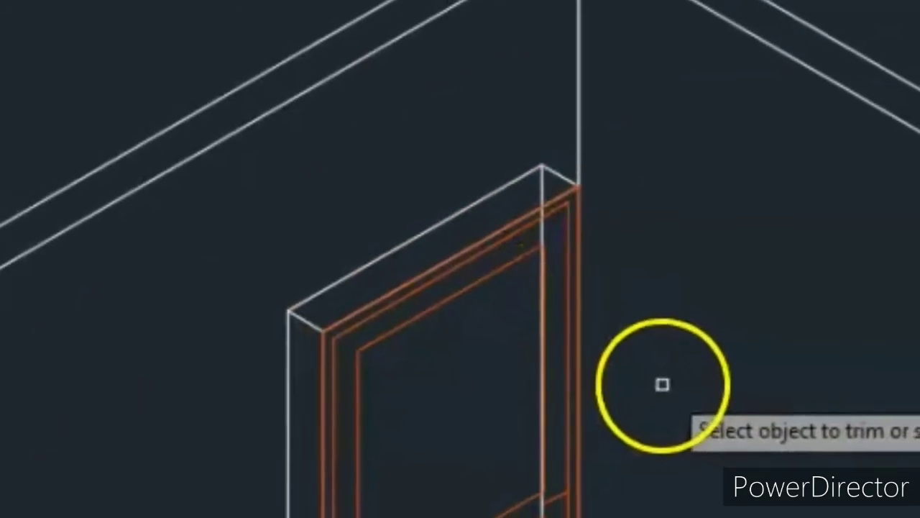
key(Escape)
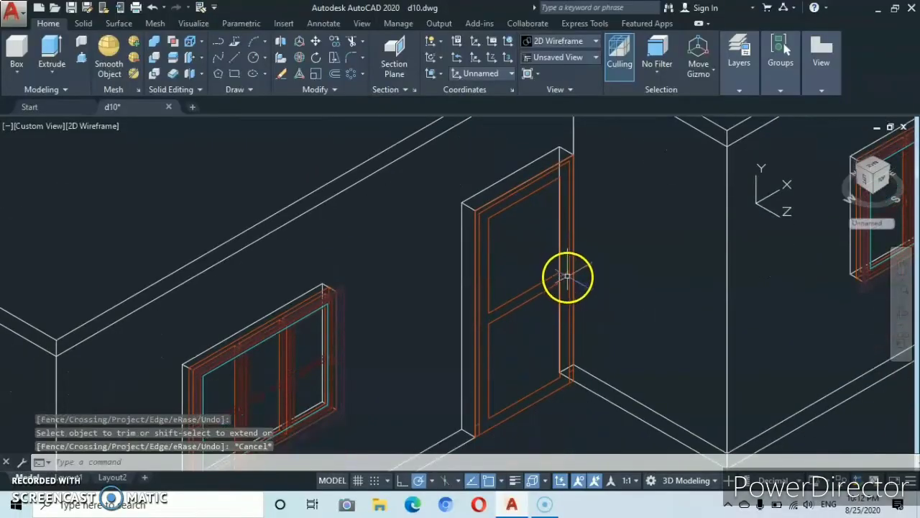
- Erase the leftover middle rail segment across the door's right stile
click(564, 274)
right_click(610, 290)
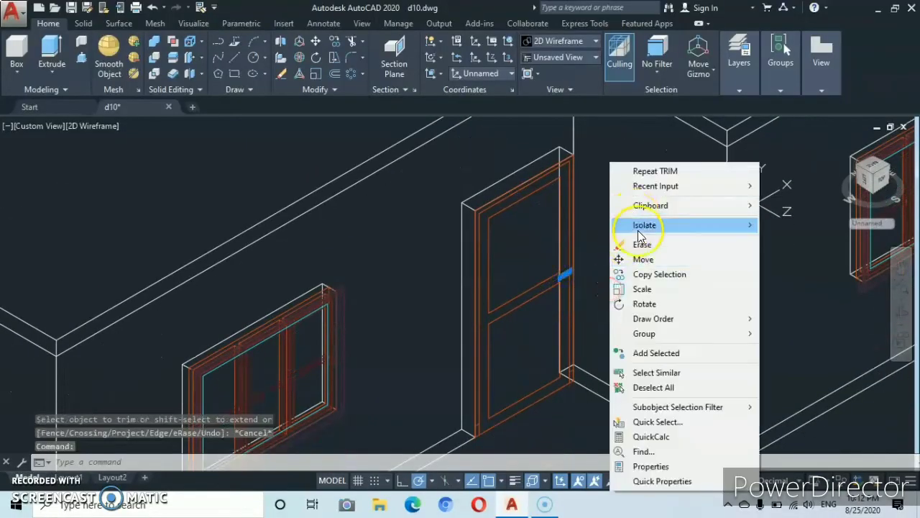
click(641, 245)
- Erase the two short leftover line segments between the frame lines at the door's lower left and lower right corners
scroll(568, 341, up, 5)
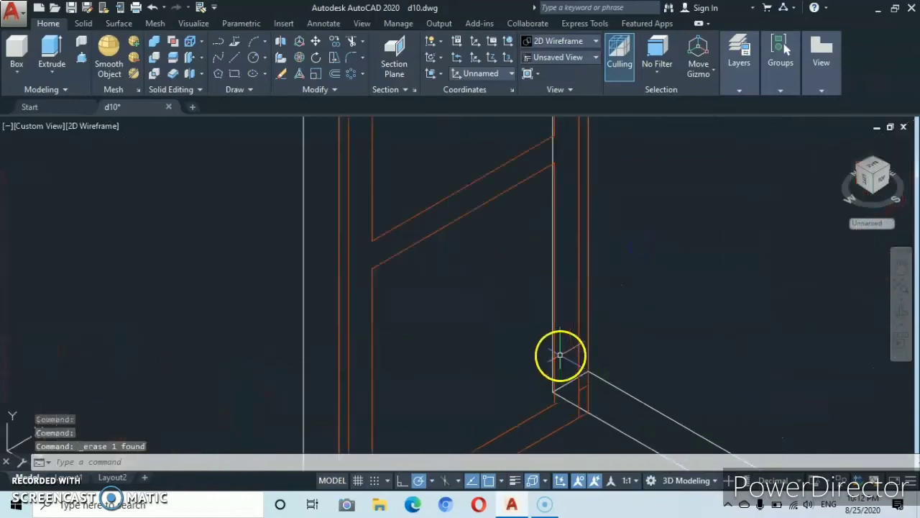
click(585, 387)
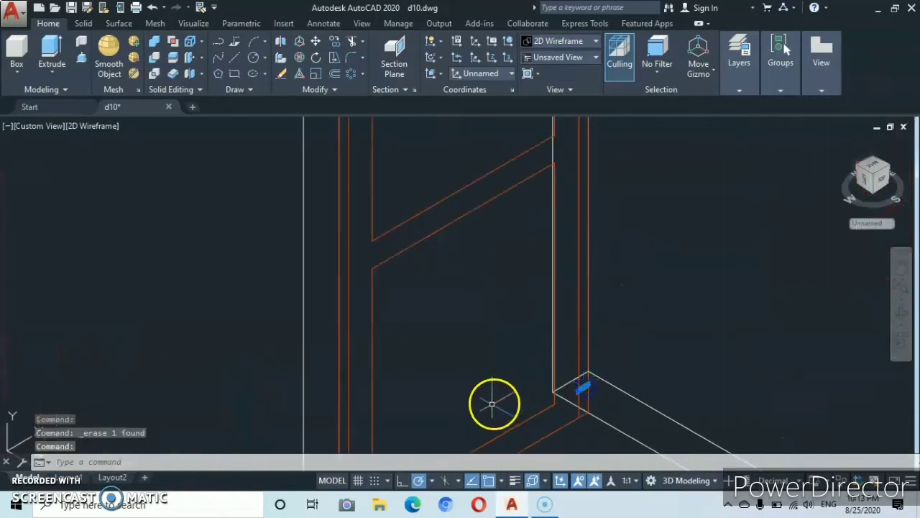
middle_drag(483, 403, 633, 233)
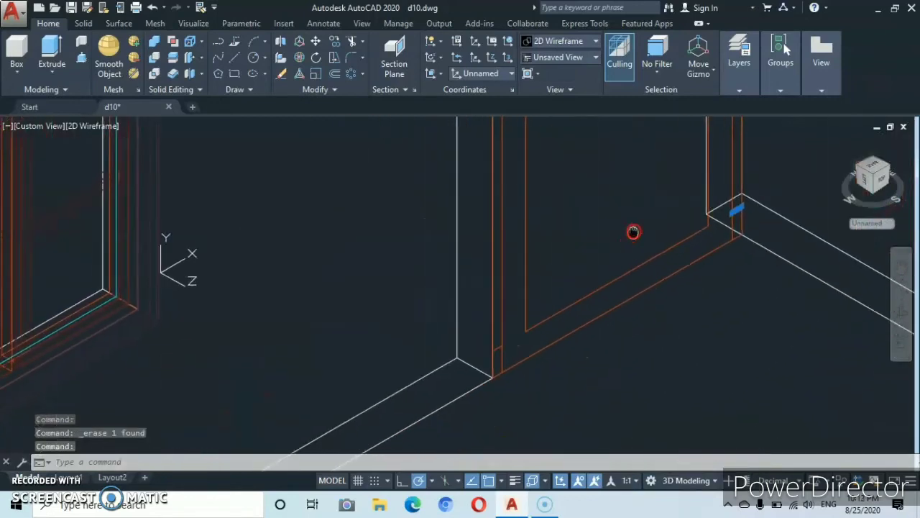
click(498, 350)
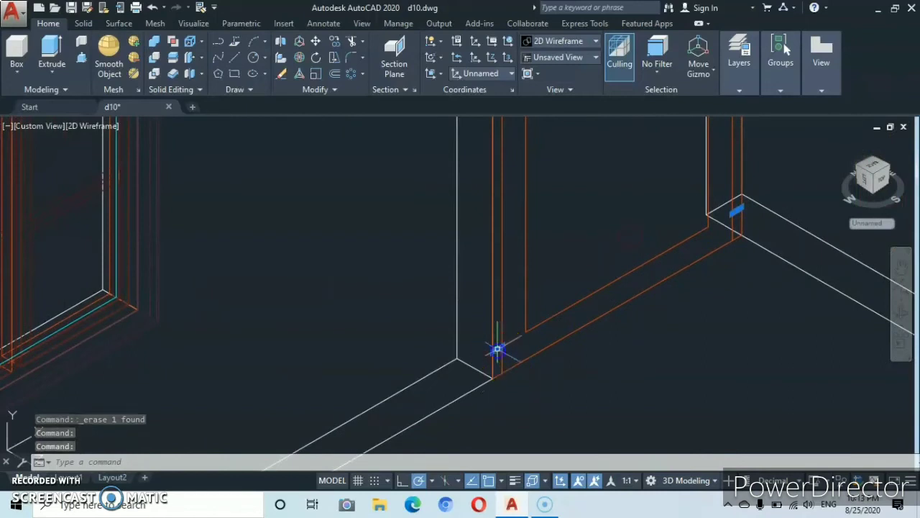
right_click(611, 404)
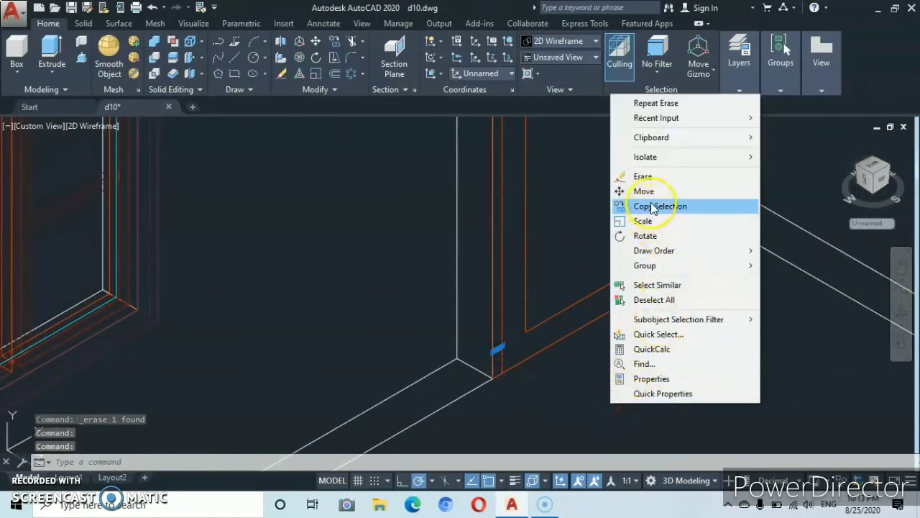
click(654, 246)
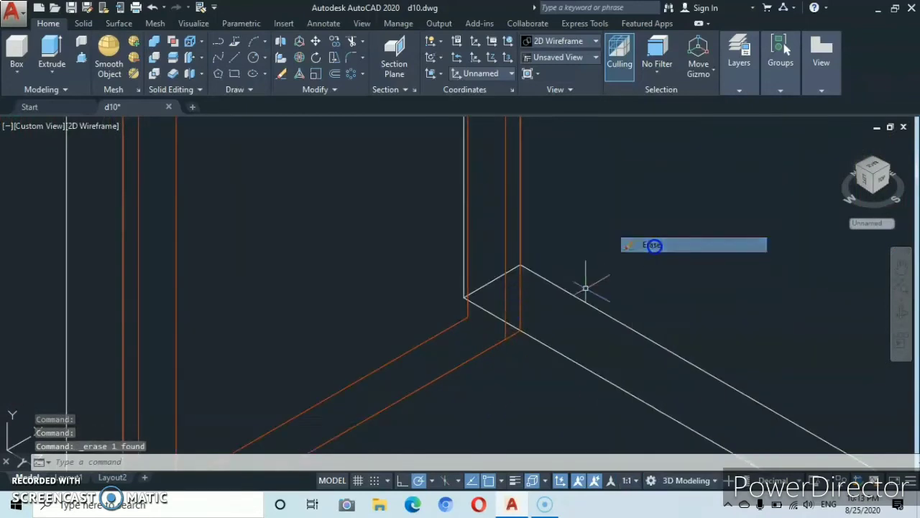
- Join the lines around the upper and lower panel openings into closed polylines
scroll(466, 329, down, 6)
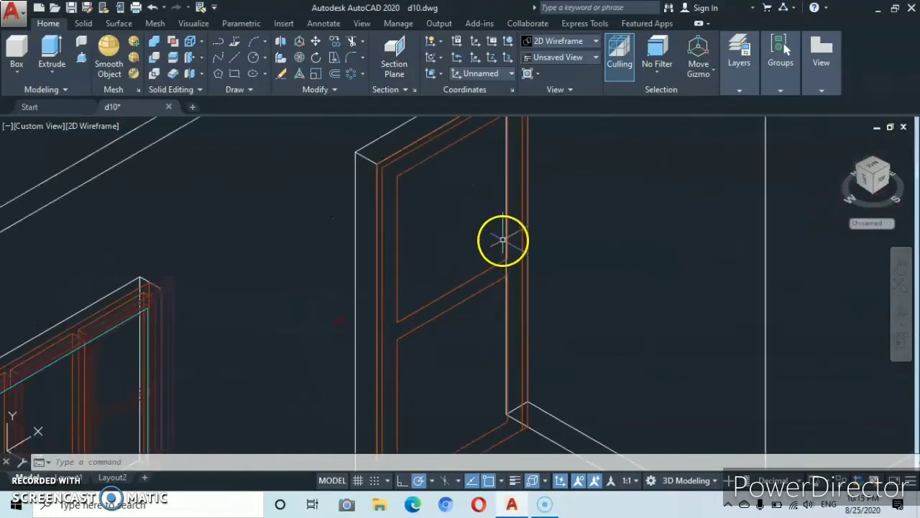
click(508, 236)
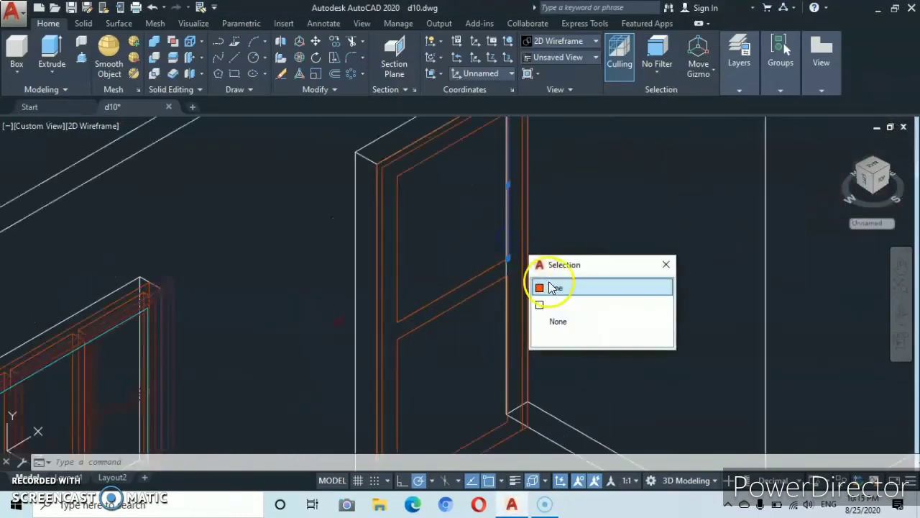
click(557, 288)
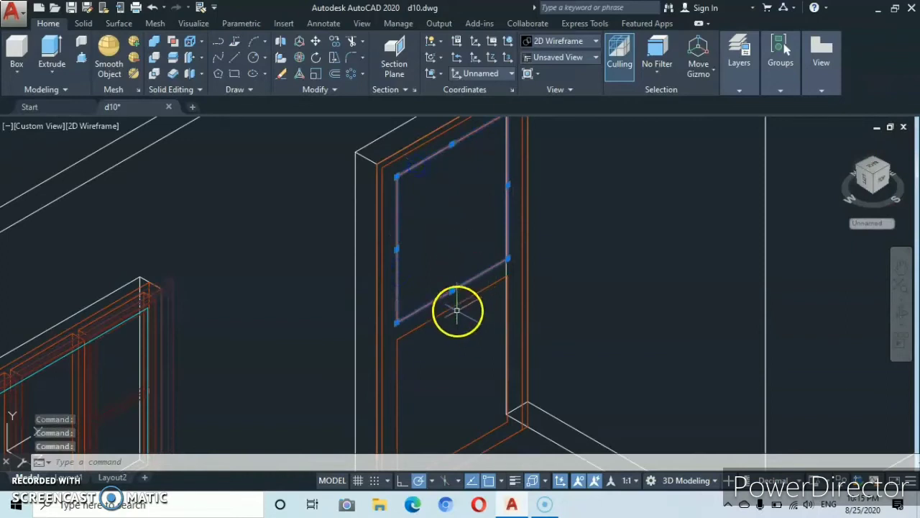
click(509, 321)
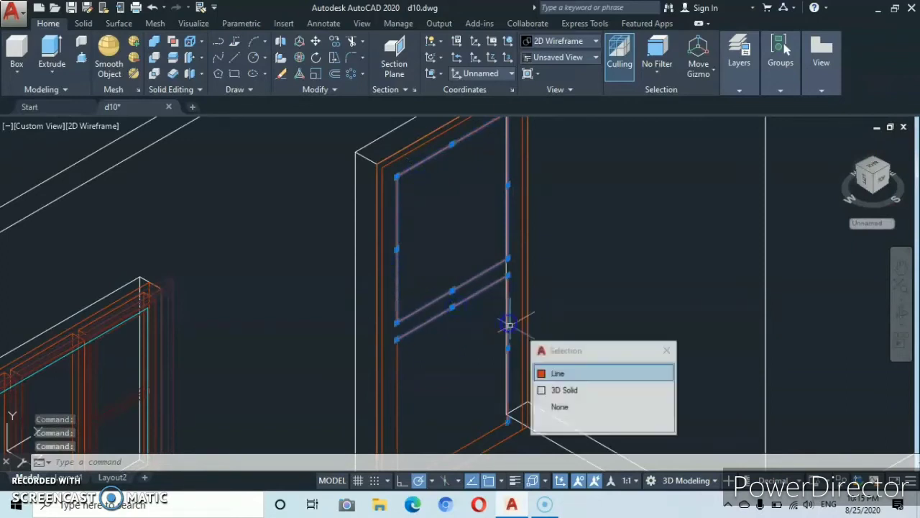
click(497, 427)
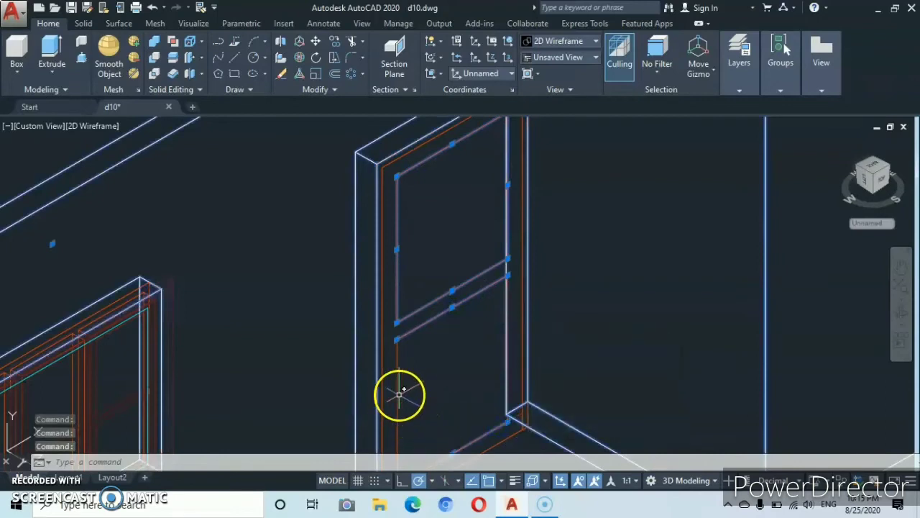
scroll(454, 391, down, 2)
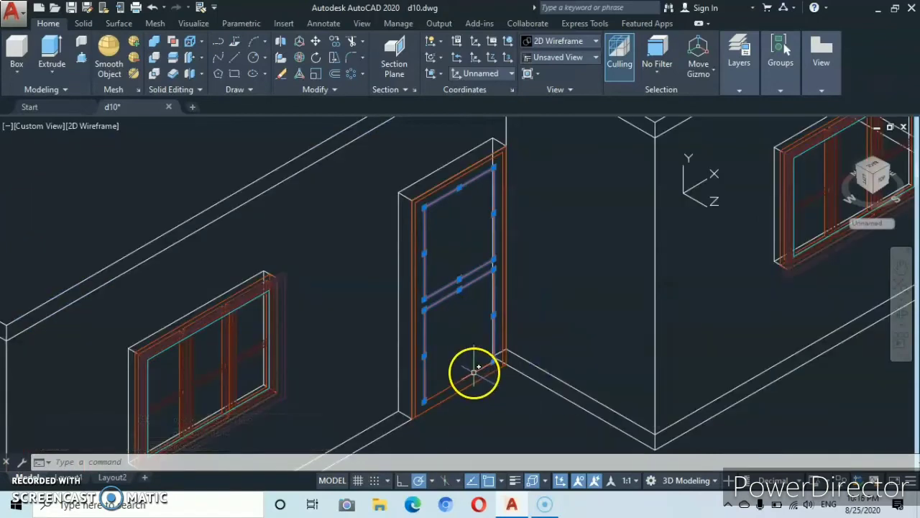
click(336, 89)
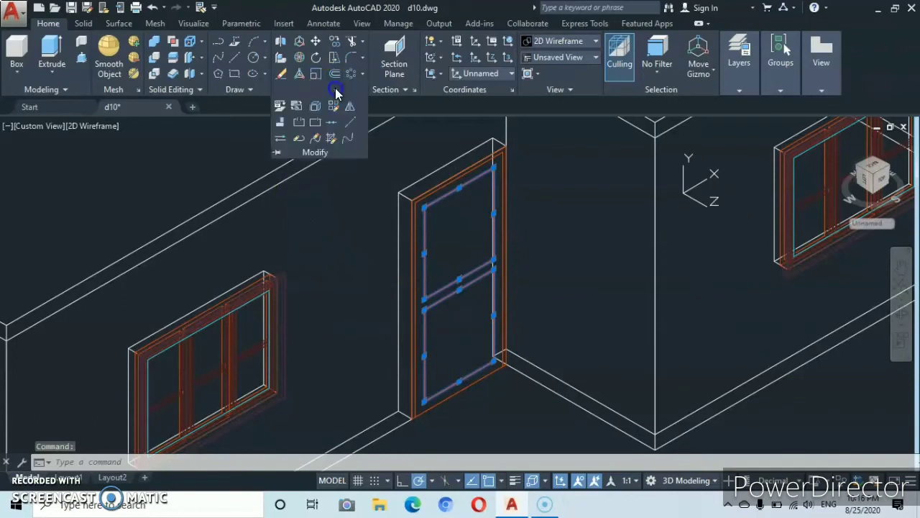
click(332, 125)
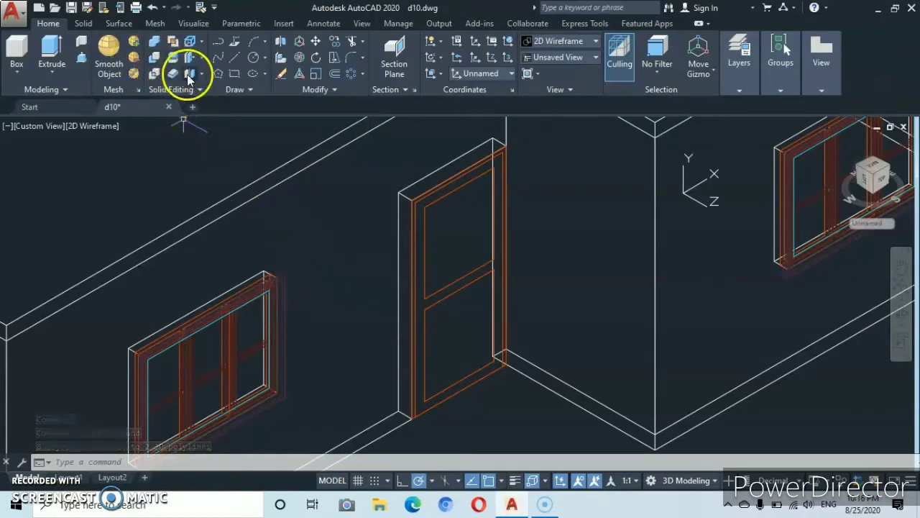
- Extrude the lower panel outline by 2.5 with Presspull
click(85, 59)
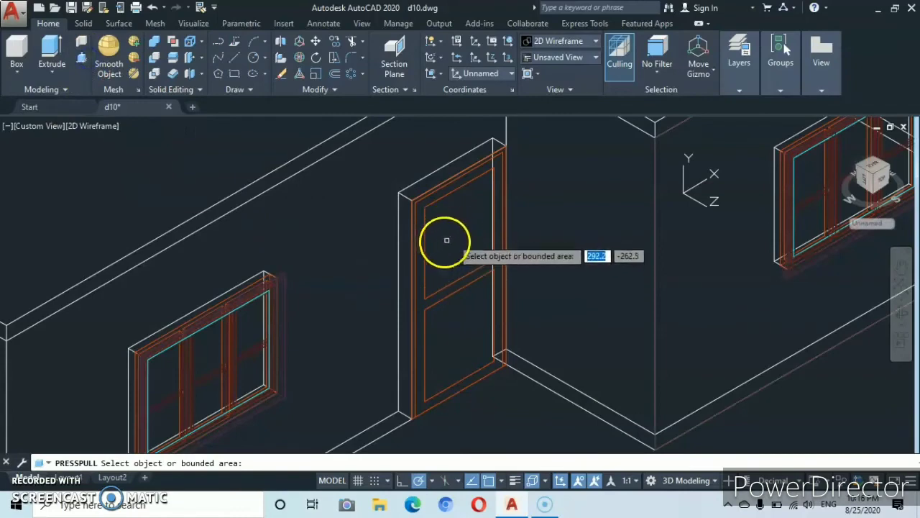
scroll(453, 229, up, 2)
scroll(457, 223, down, 2)
scroll(461, 259, up, 2)
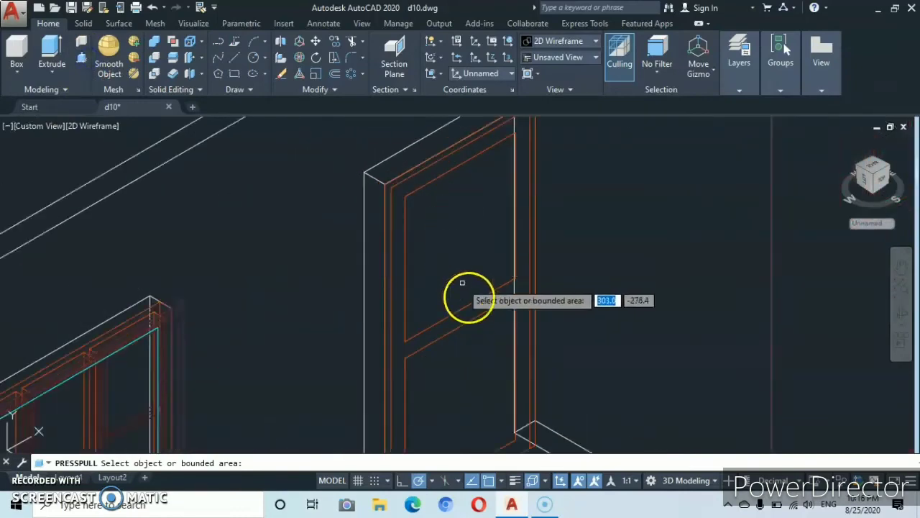
scroll(464, 334, down, 2)
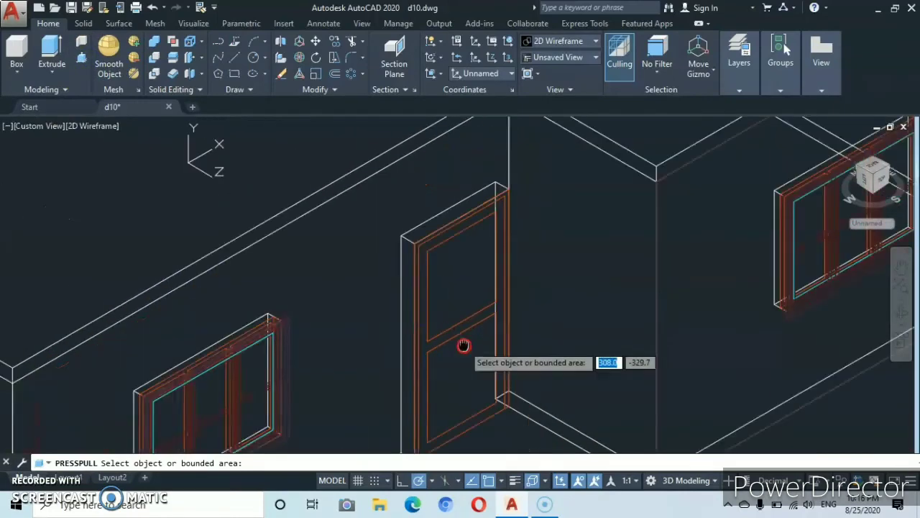
middle_drag(463, 346, 438, 266)
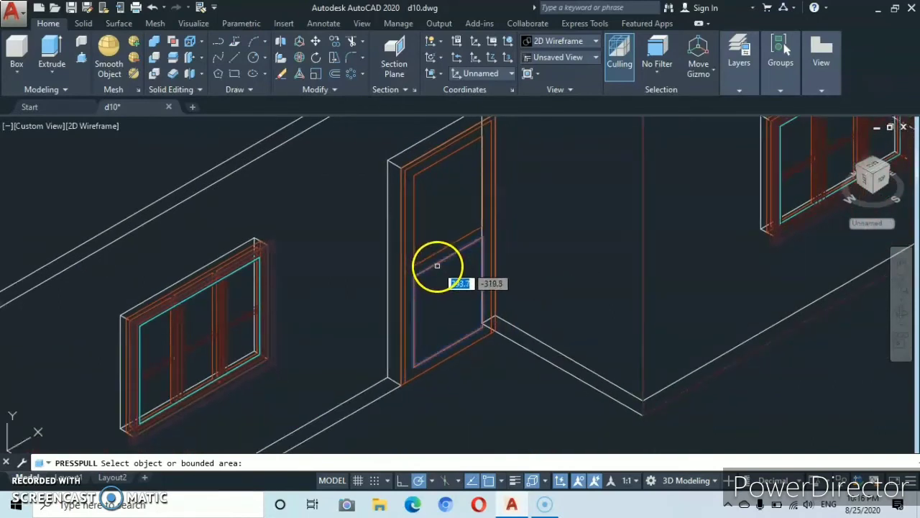
click(437, 265)
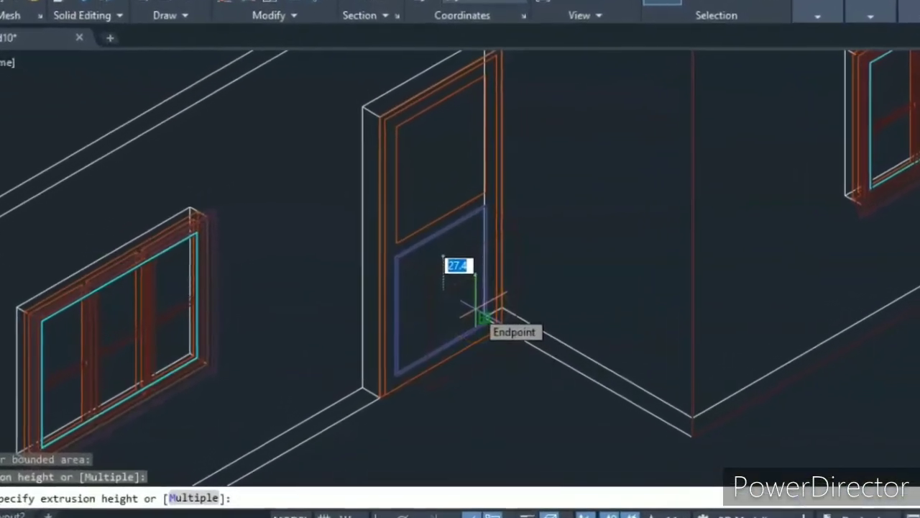
text(2)
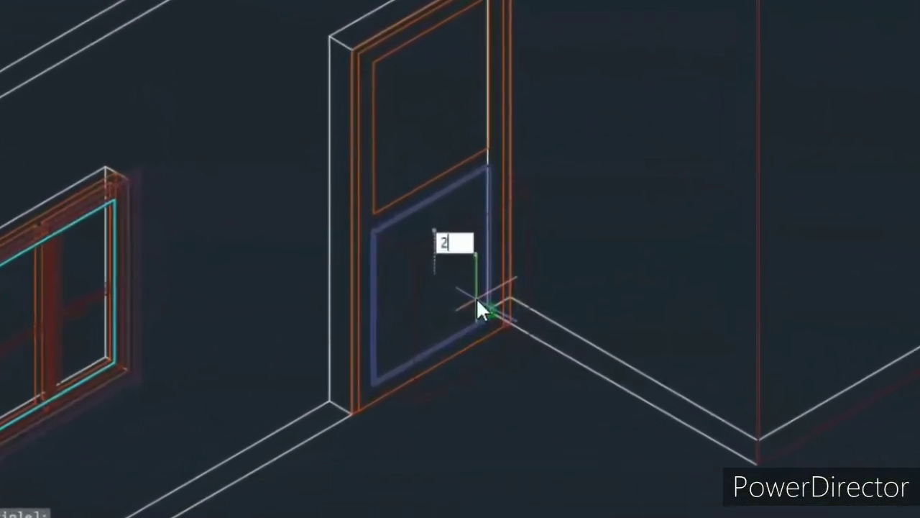
text(.)
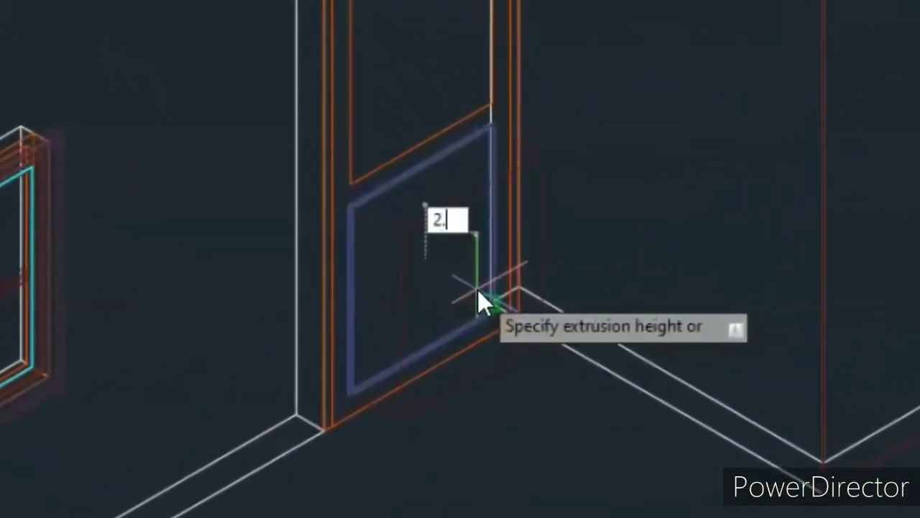
text(5)
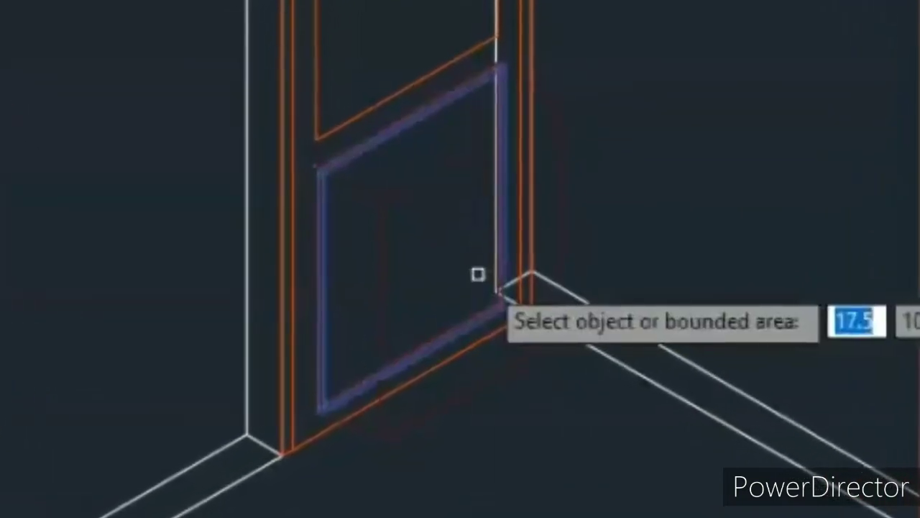
- Extrude the upper panel outline by 2.5 and end the Presspull command
click(413, 107)
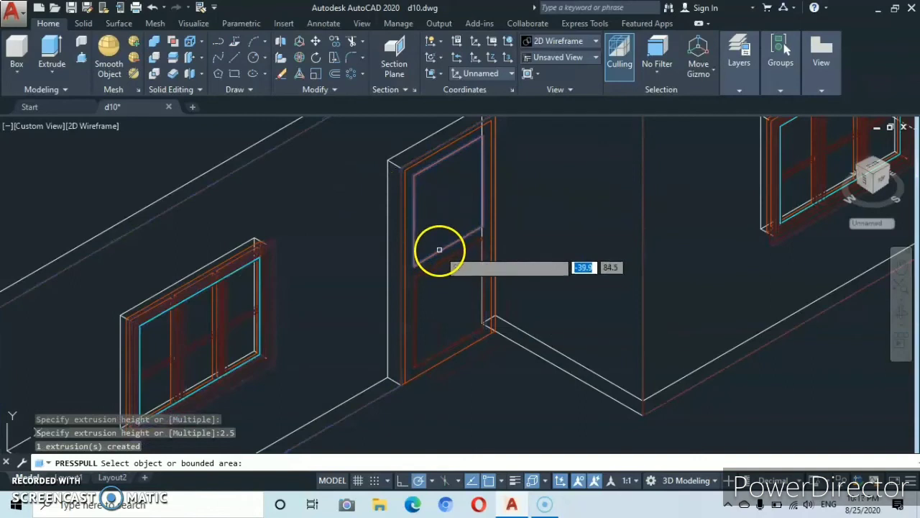
click(439, 250)
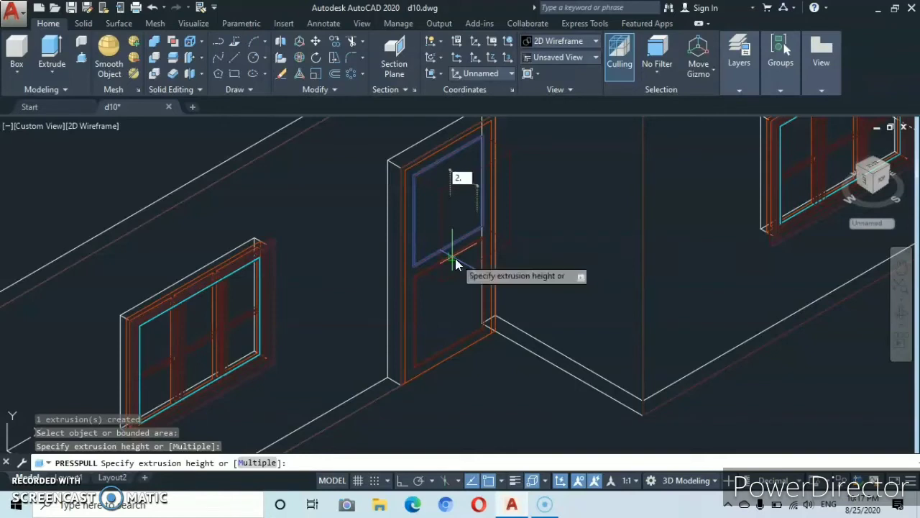
key(Return)
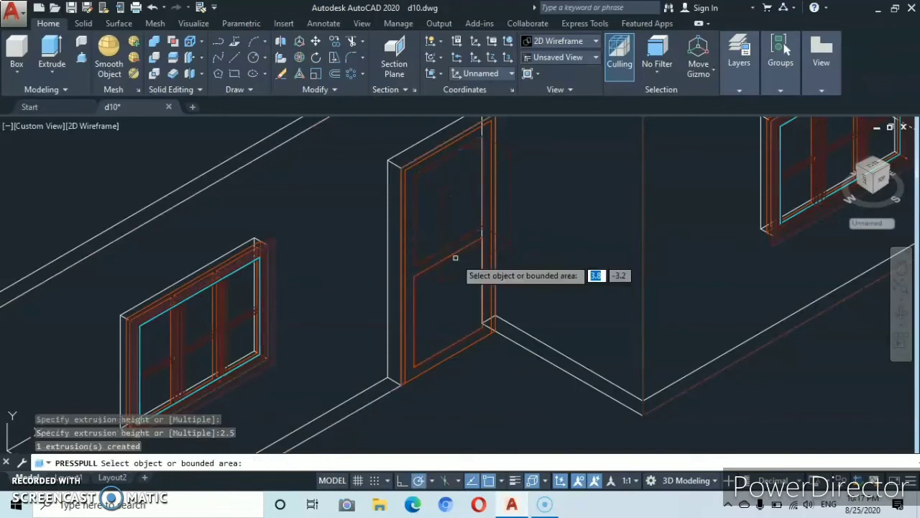
key(Escape)
scroll(313, 195, down, 5)
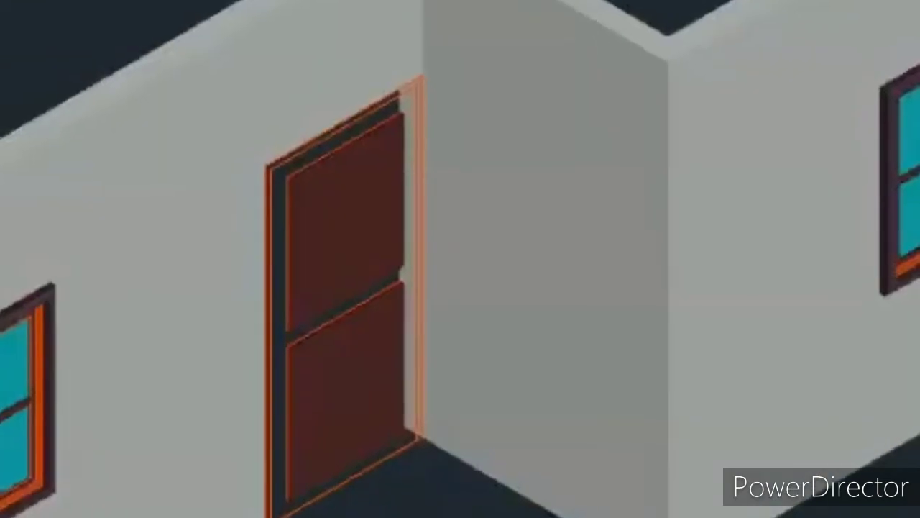
- Move the door frame lines and both panels from the doorway, using the frame's upper corner as base point, to open space outside the house
scroll(477, 515, up, 2)
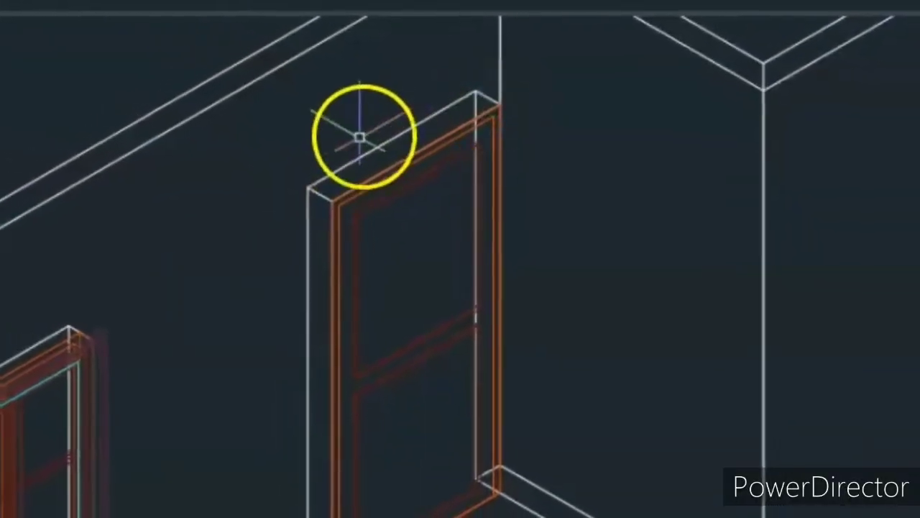
click(296, 108)
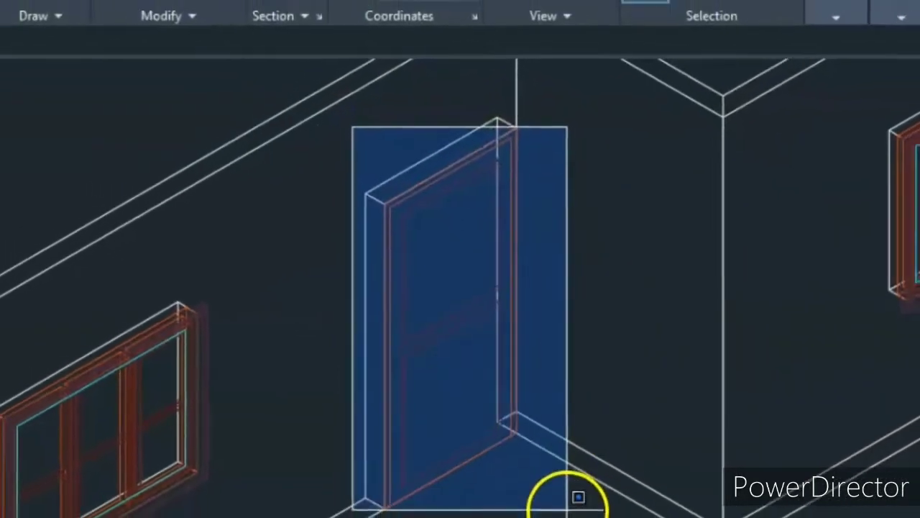
click(576, 517)
right_click(577, 164)
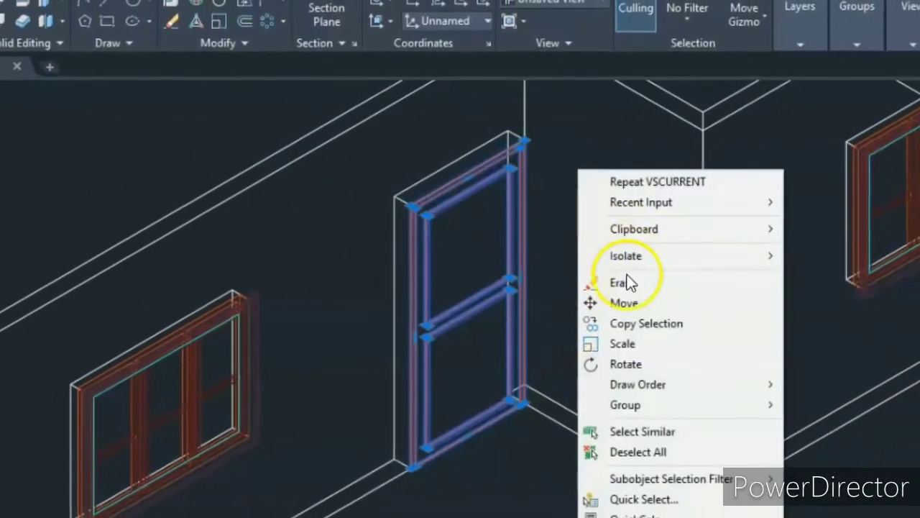
click(622, 299)
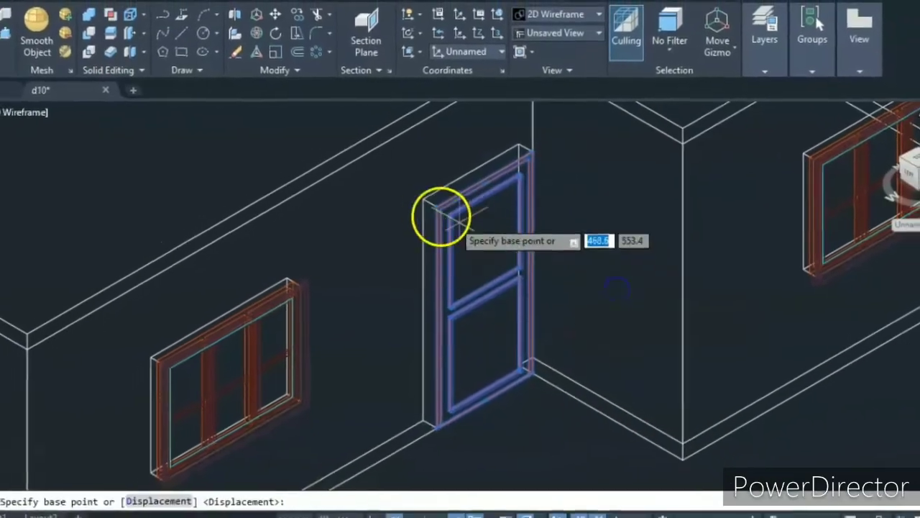
click(444, 207)
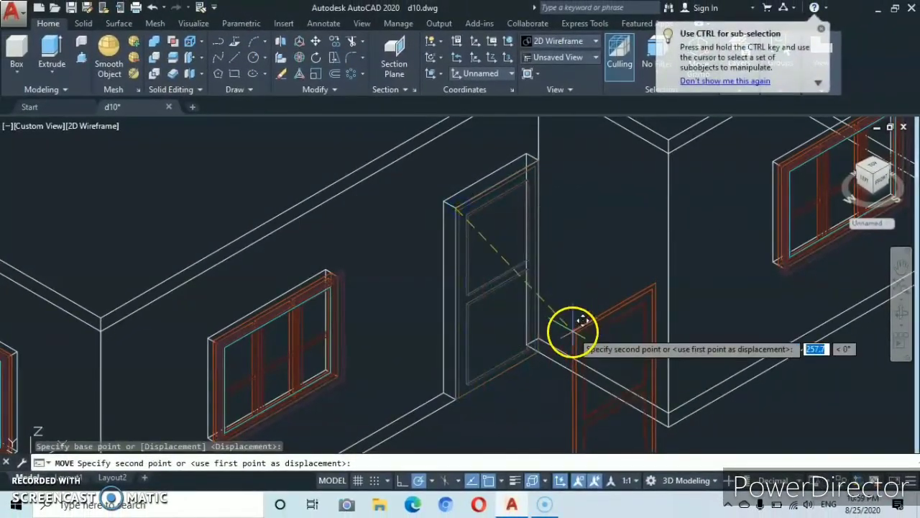
scroll(573, 331, down, 2)
middle_drag(573, 330, 451, 155)
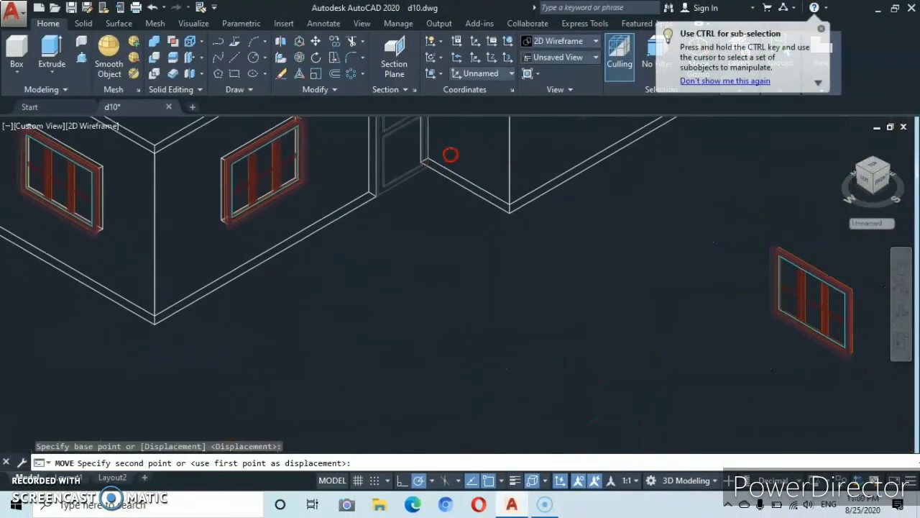
click(592, 280)
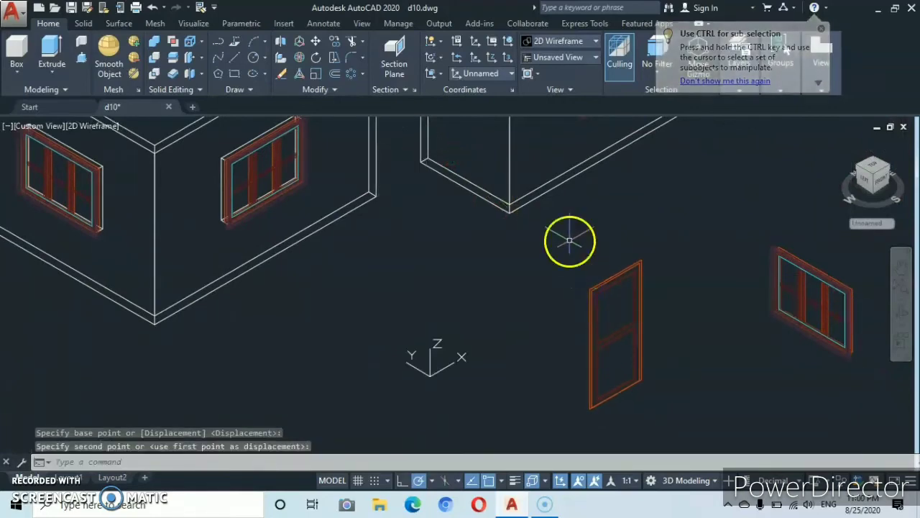
scroll(583, 273, up, 4)
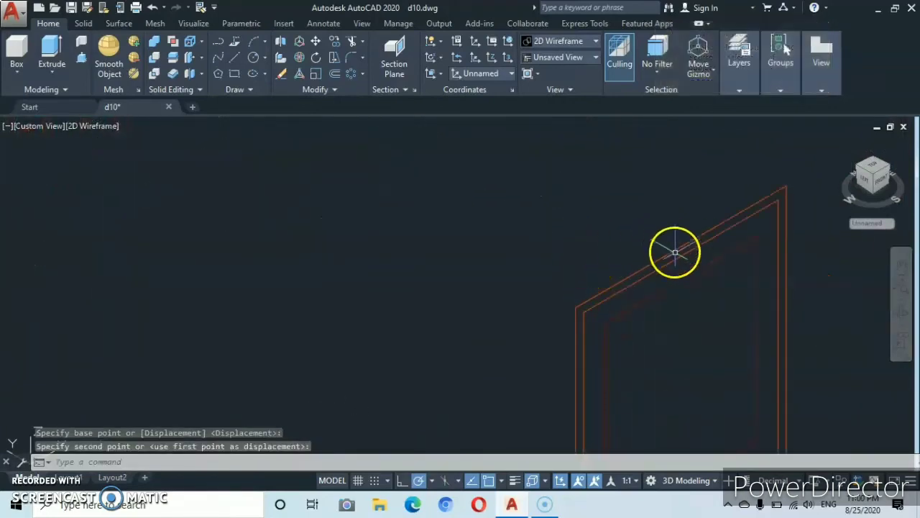
- Align the UCS to the outer face of the wall that holds the empty doorway and the adjacent window
scroll(436, 243, down, 5)
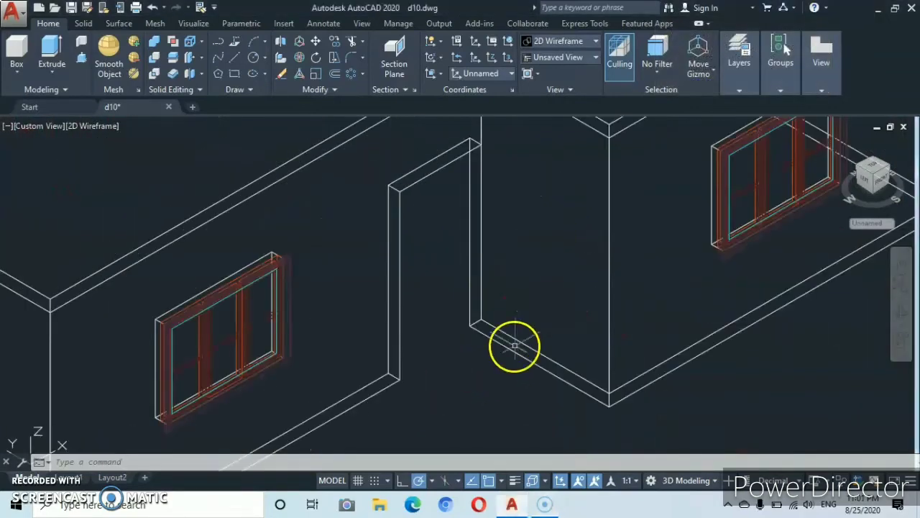
click(440, 73)
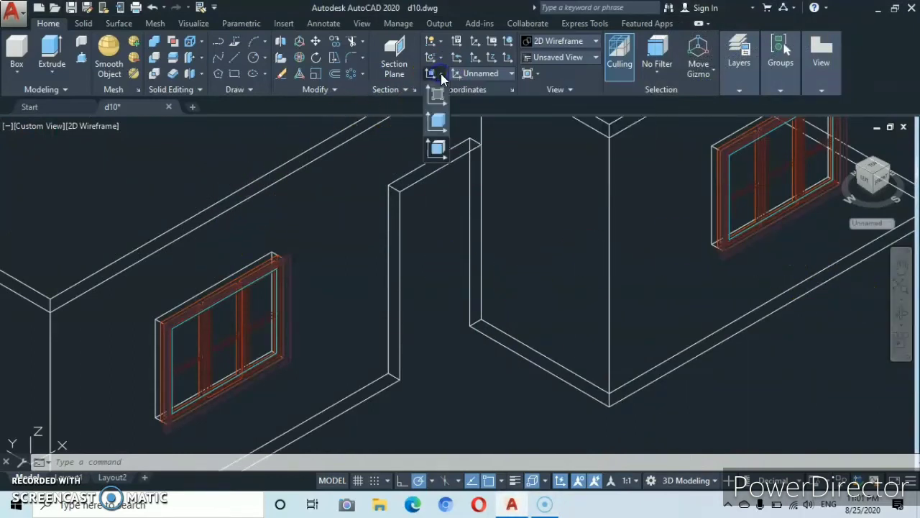
click(437, 149)
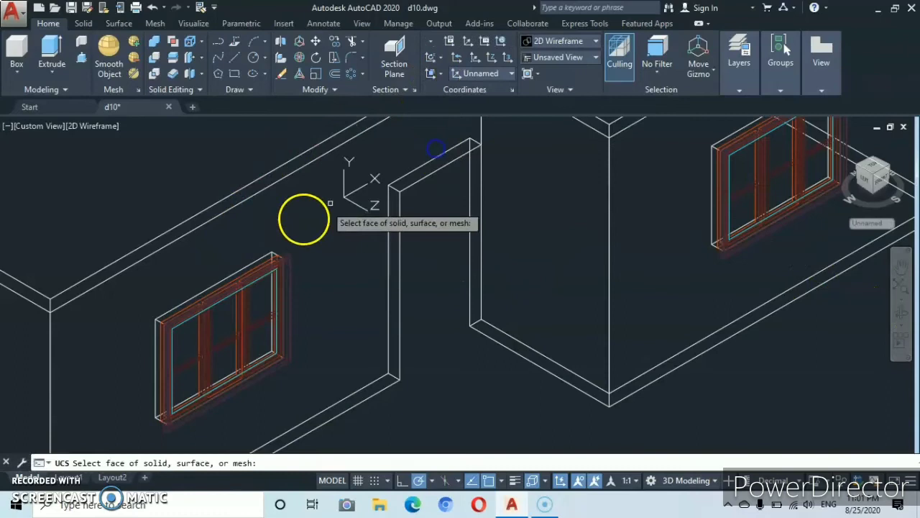
click(296, 217)
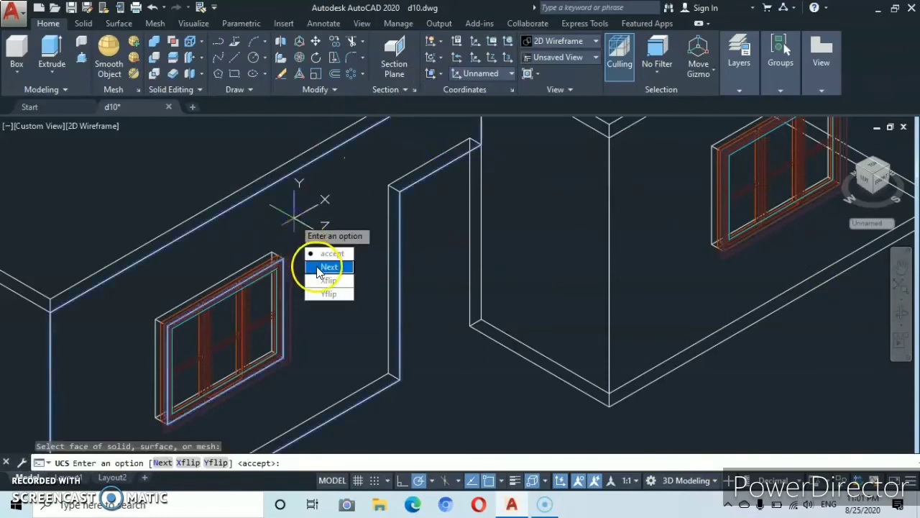
key(Return)
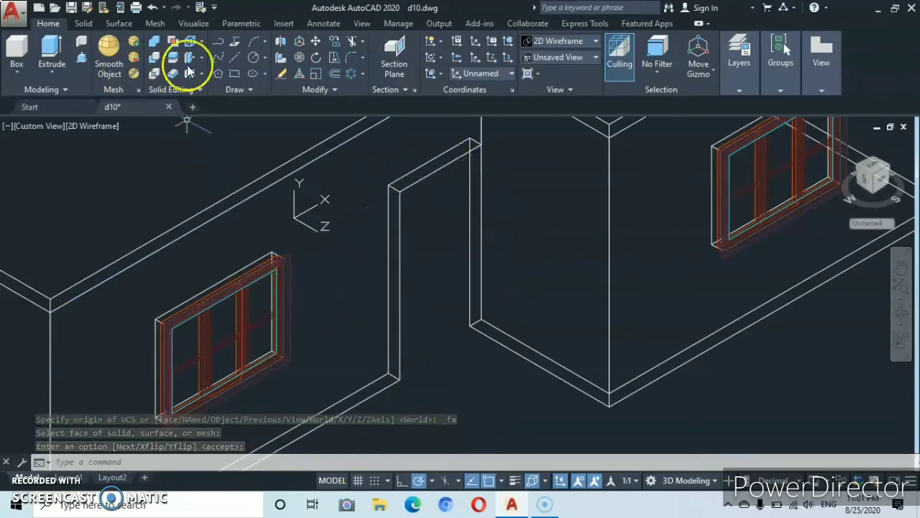
- Draw a rectangle over the doorway opening, from its lower outer corner to the diagonally opposite upper outer corner
click(235, 73)
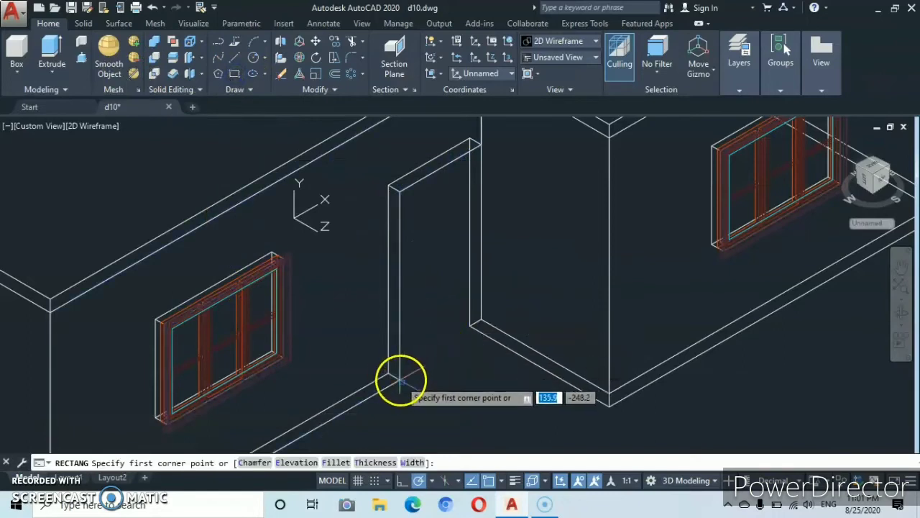
click(396, 379)
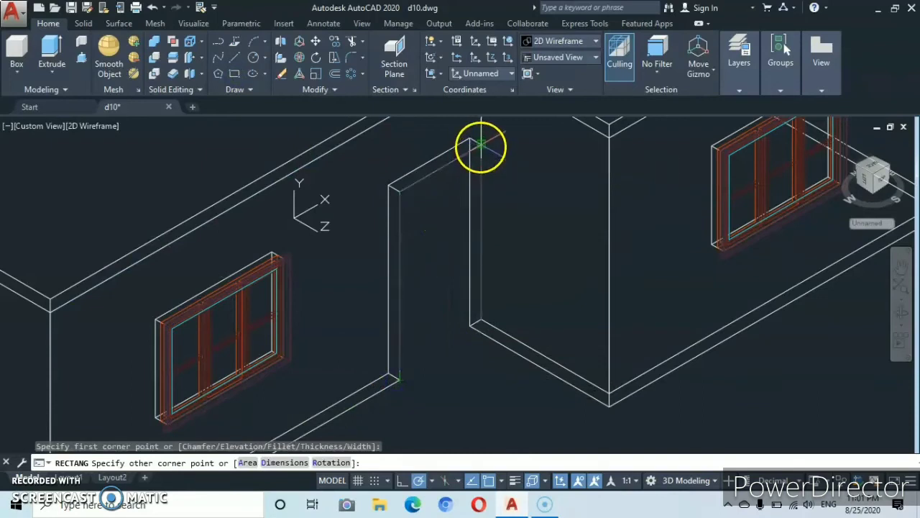
click(480, 145)
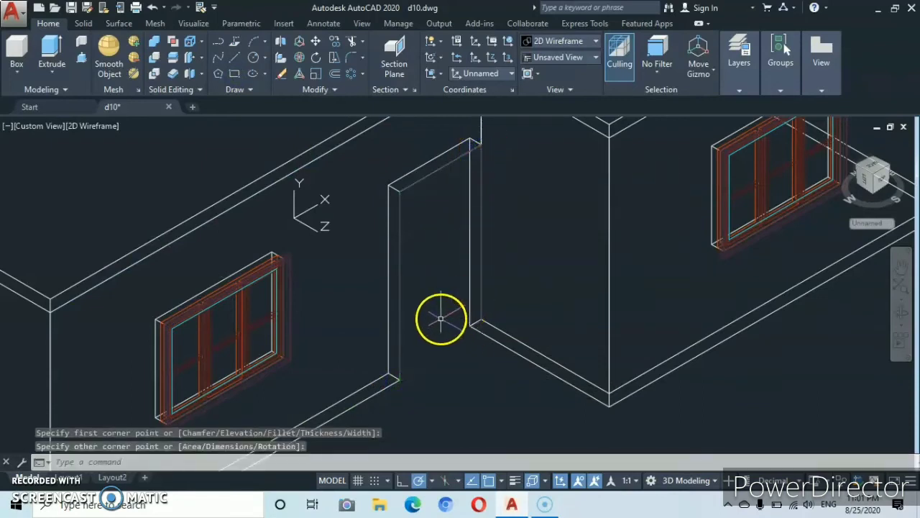
scroll(449, 294, up, 2)
scroll(424, 295, down, 2)
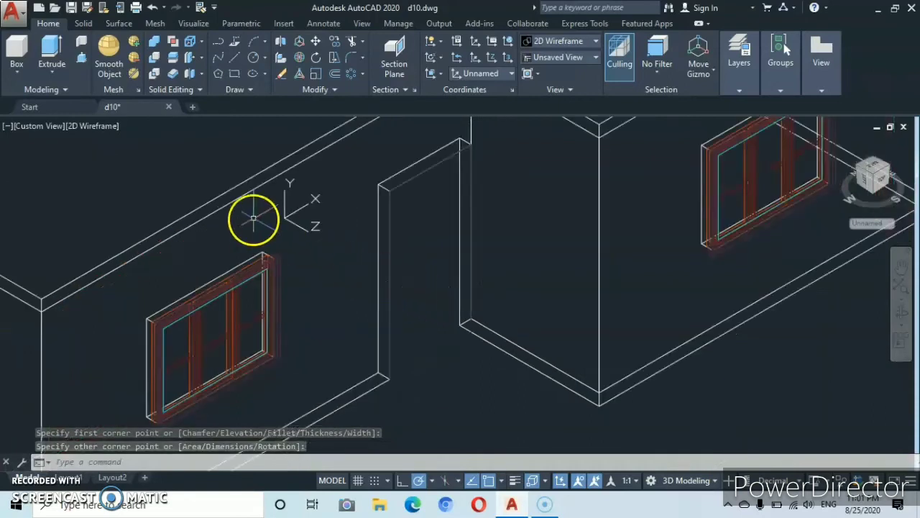
- Offset the doorway rectangle inward by 5 and end the Offset command
click(333, 75)
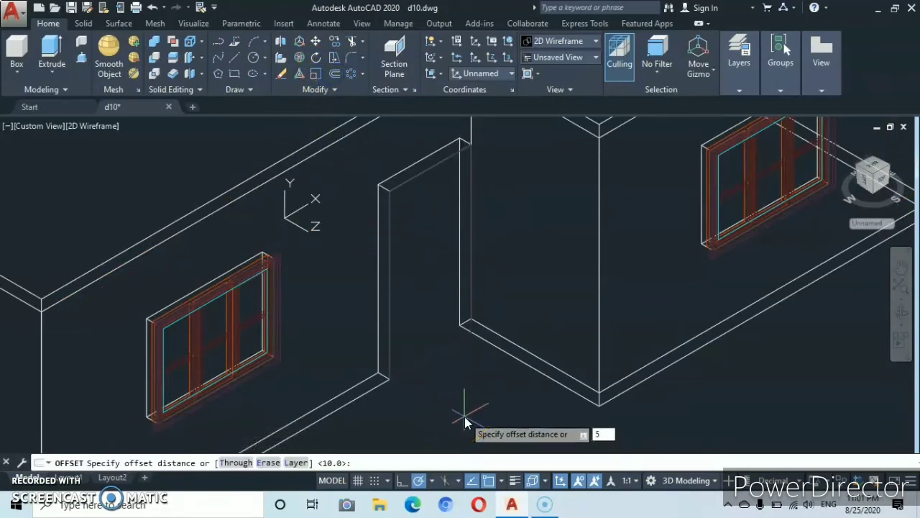
key(Return)
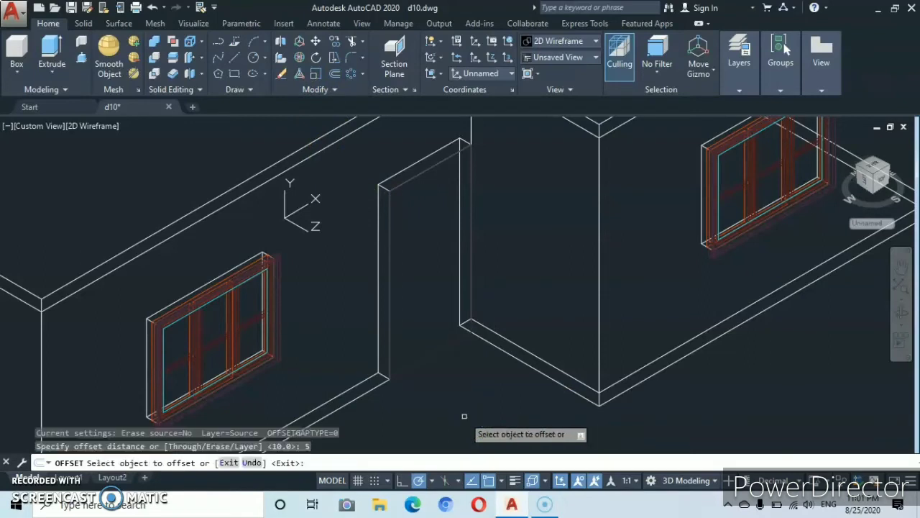
click(389, 356)
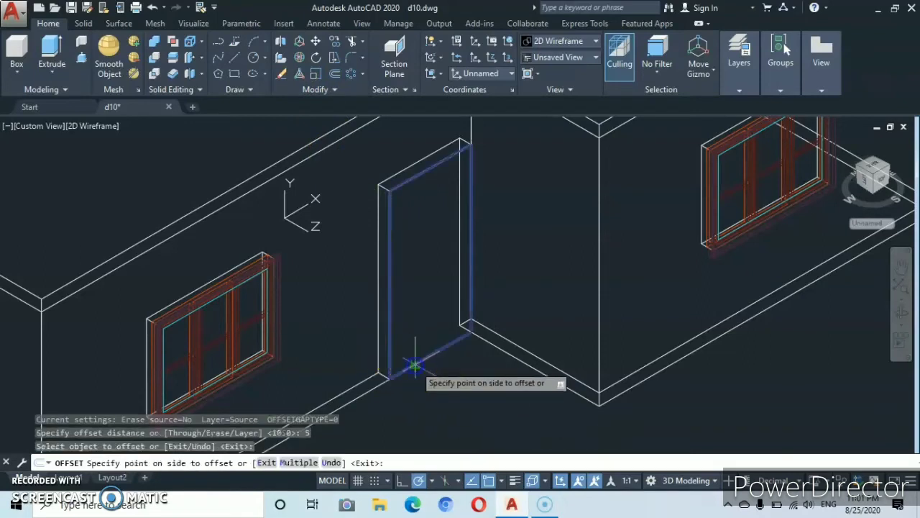
click(414, 324)
scroll(418, 328, up, 4)
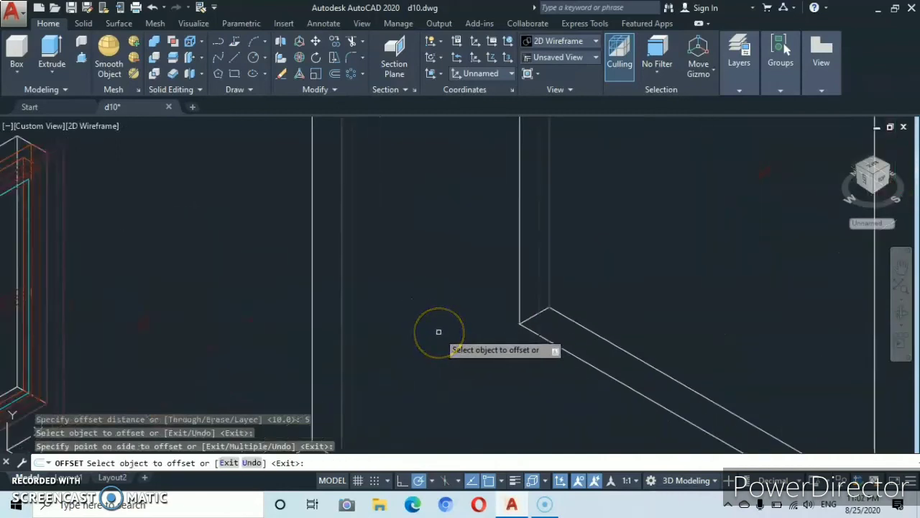
key(Escape)
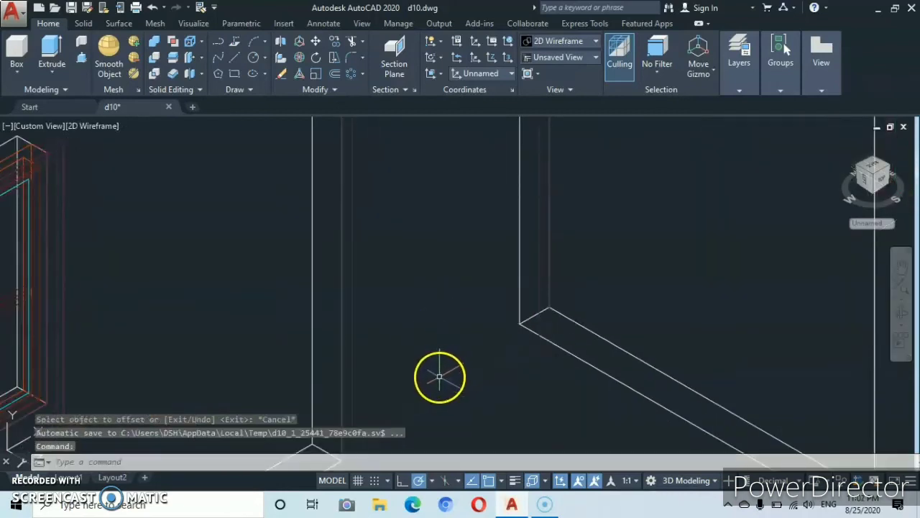
- Presspull the area between the two doorway rectangles by 10 into the wall to form the outer frame
middle_drag(432, 350, 491, 297)
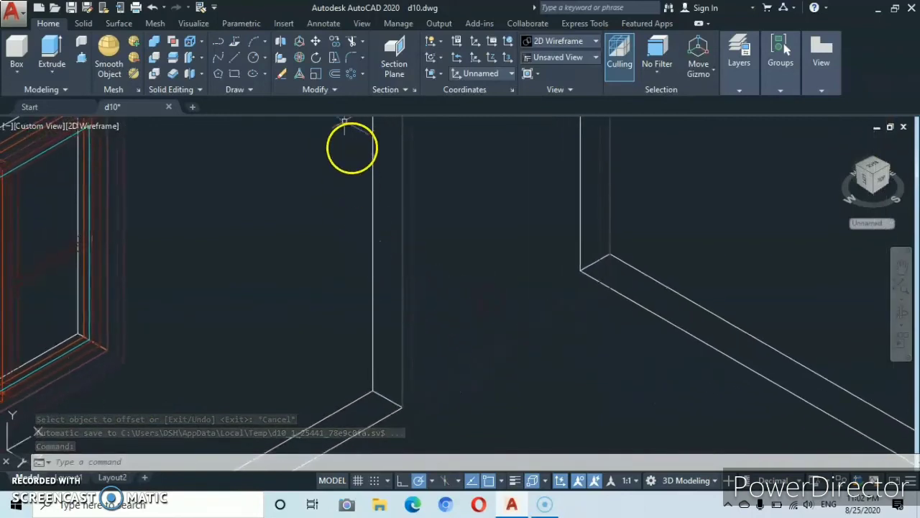
click(82, 59)
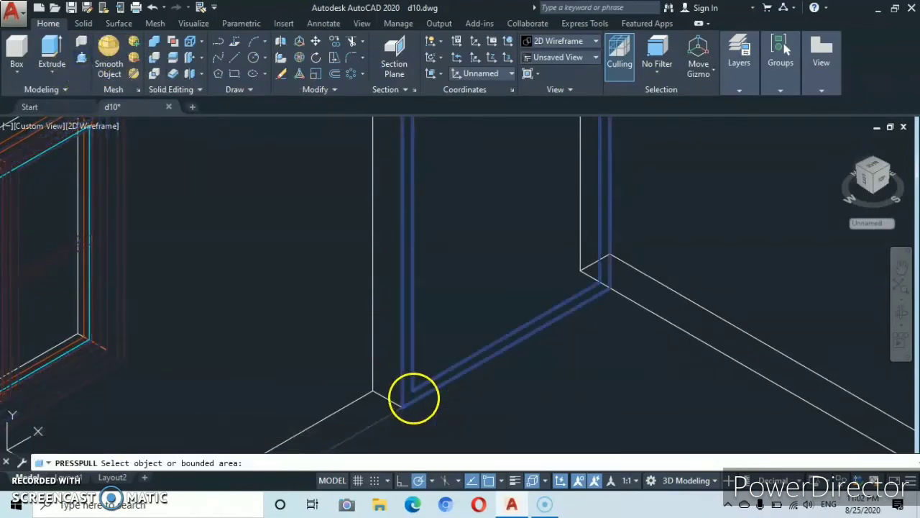
click(413, 398)
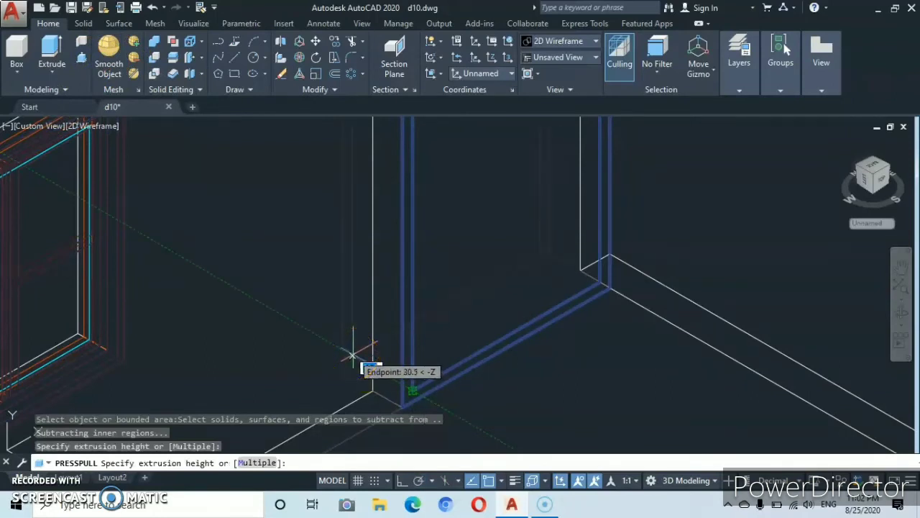
text(1)
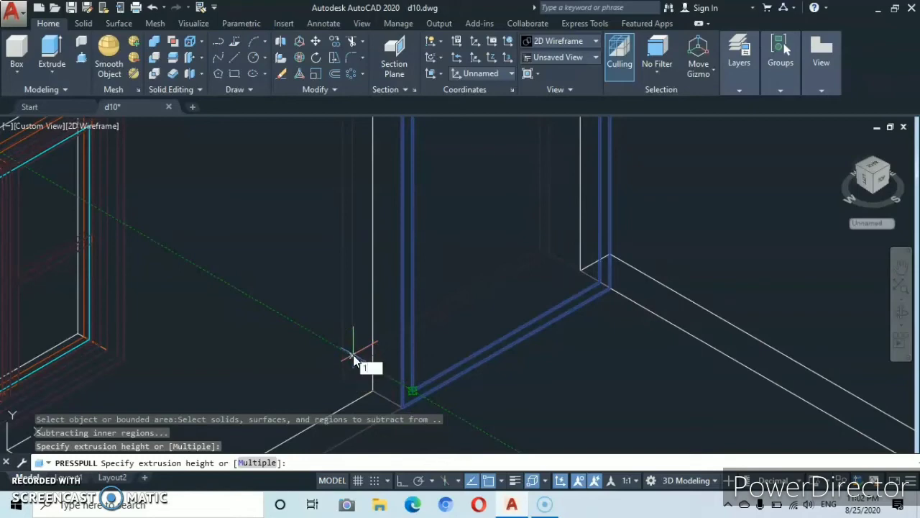
text(0)
click(353, 354)
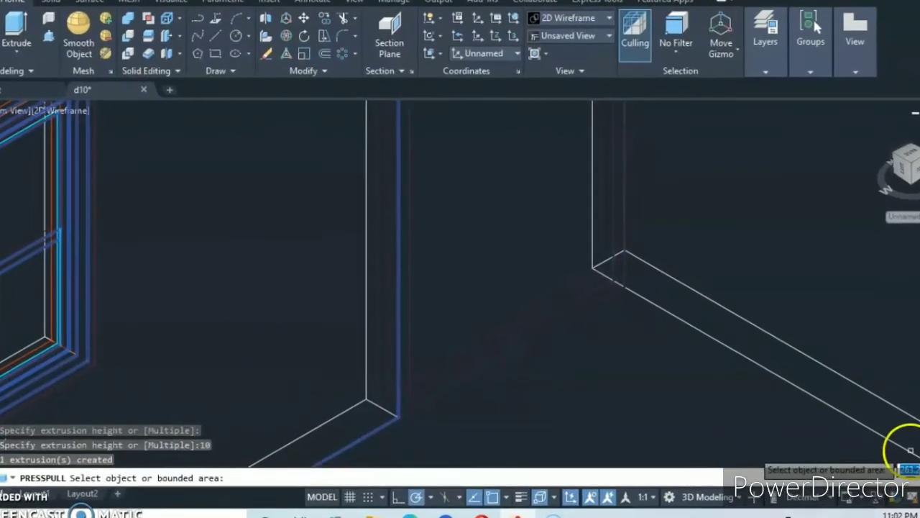
key(Return)
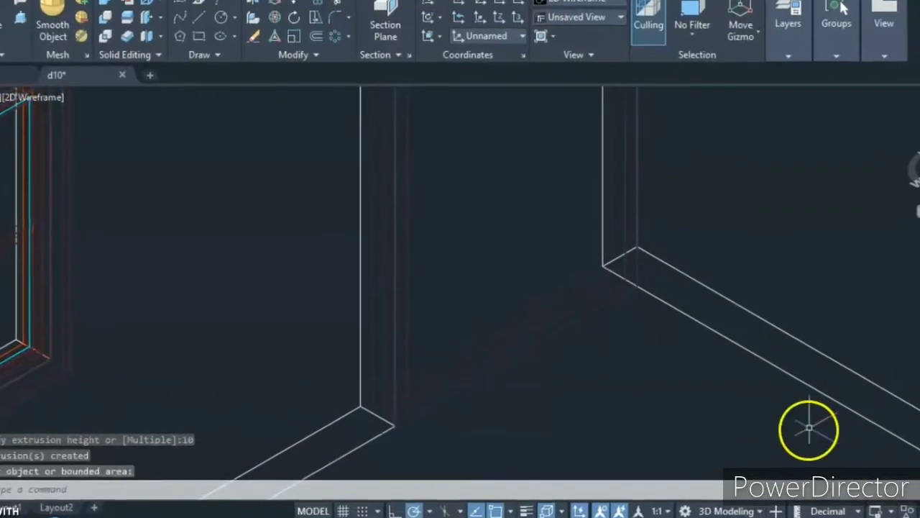
- Align the UCS to the top face of the house wall above the doorway, with Z pointing up
click(438, 18)
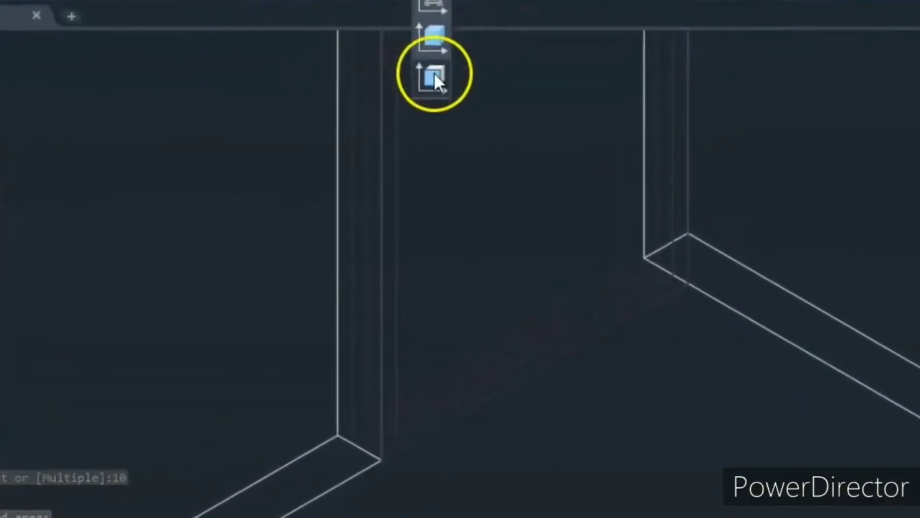
click(435, 87)
scroll(535, 255, down, 10)
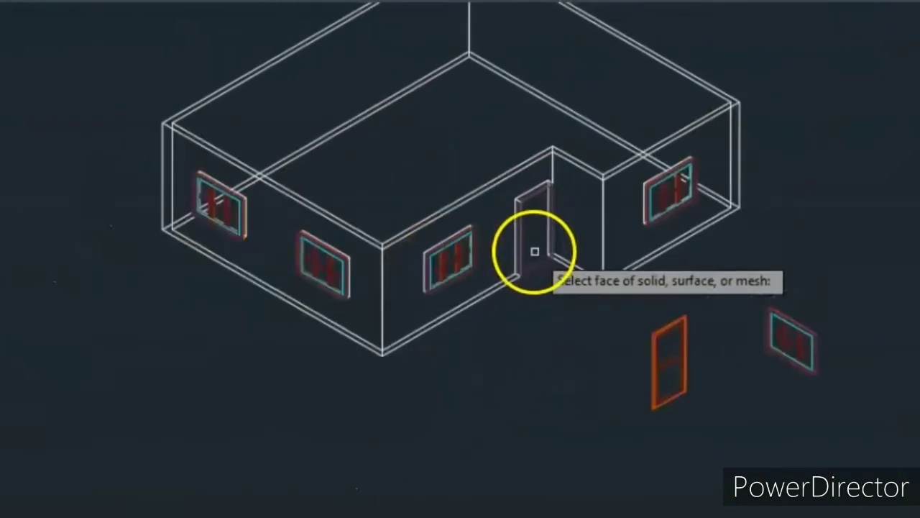
scroll(483, 172, up, 7)
scroll(476, 168, up, 2)
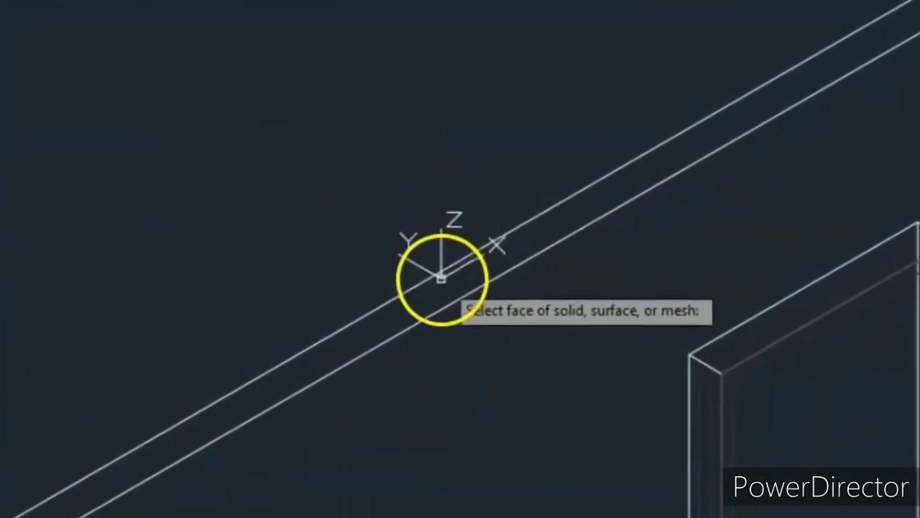
click(442, 284)
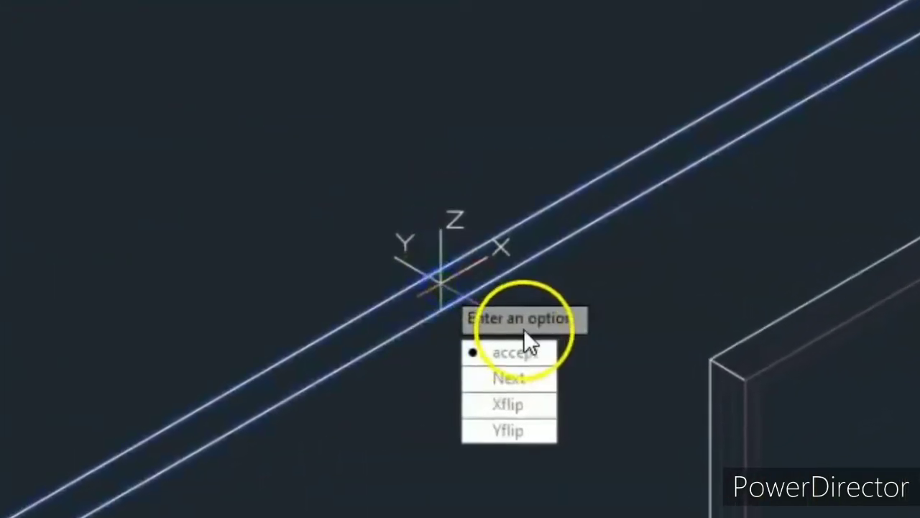
key(Return)
scroll(898, 403, down, 5)
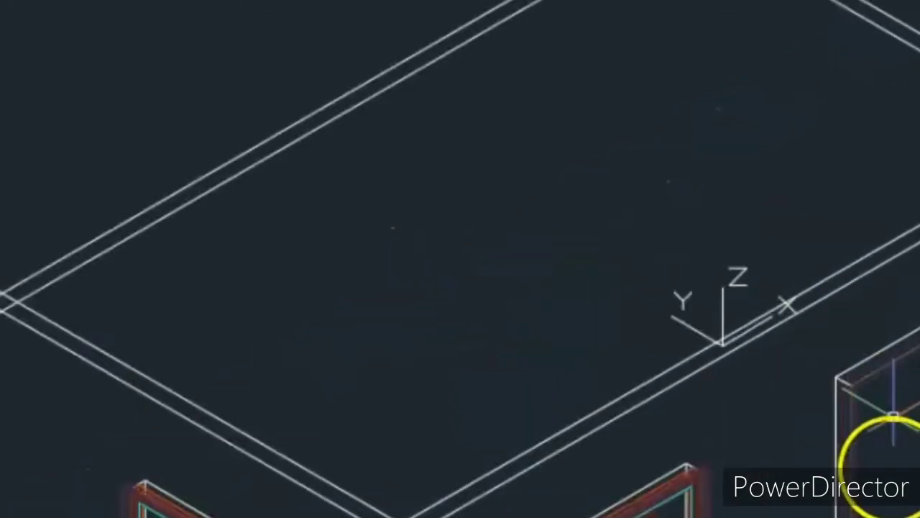
middle_drag(883, 478, 366, 271)
scroll(368, 259, up, 5)
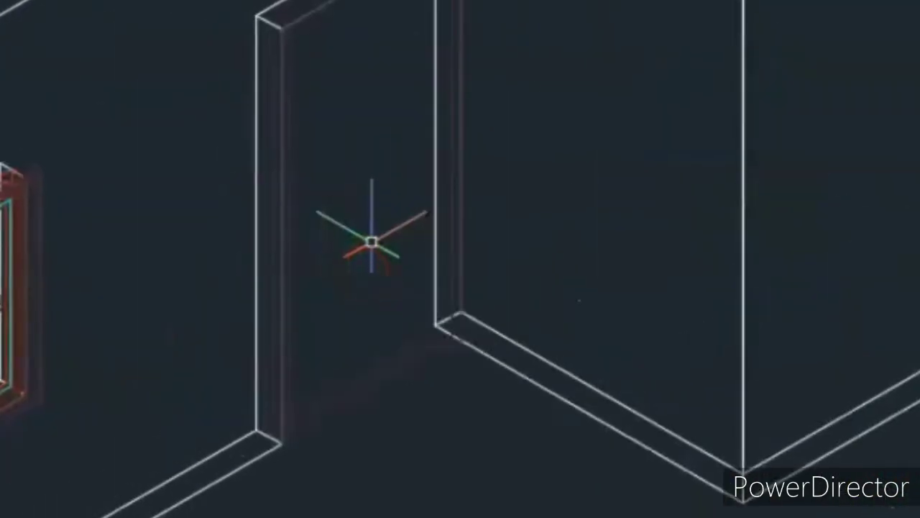
middle_drag(398, 342, 539, 119)
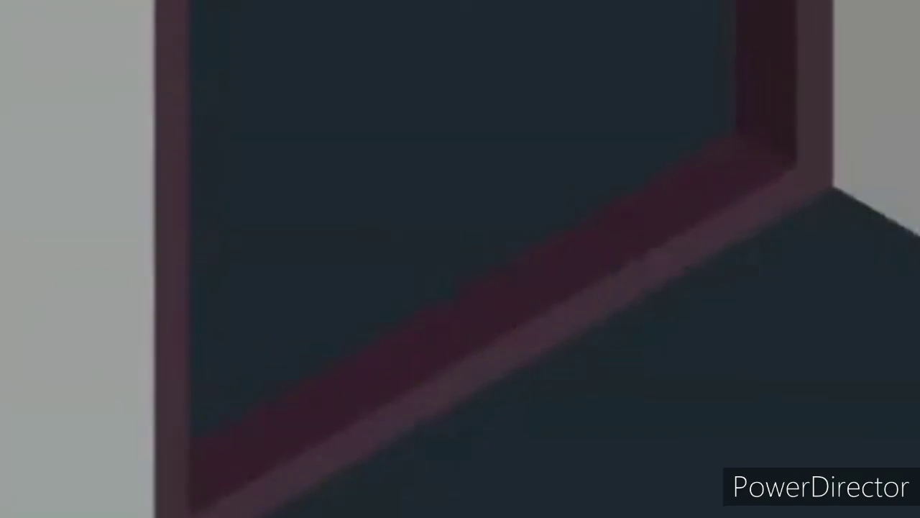
- Draw a rectangle over the upper face of the frame's bottom member, between its diagonally opposite inner corners
click(78, 259)
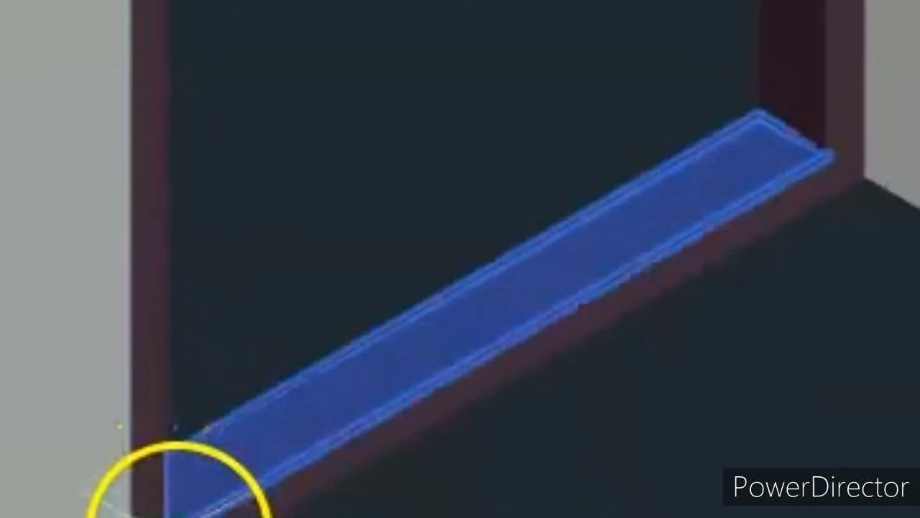
click(172, 503)
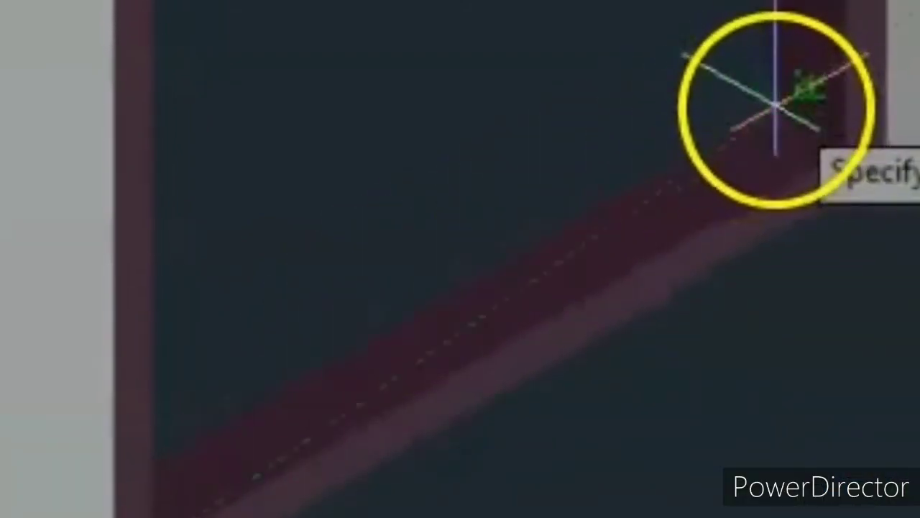
click(780, 97)
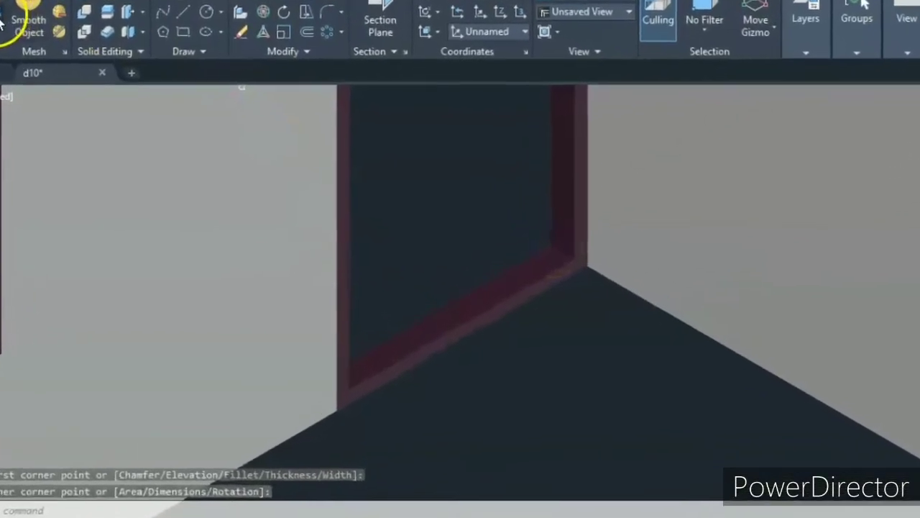
- Presspull the rectangle downward through the frame to cut away the bottom member between the two side posts
click(2, 23)
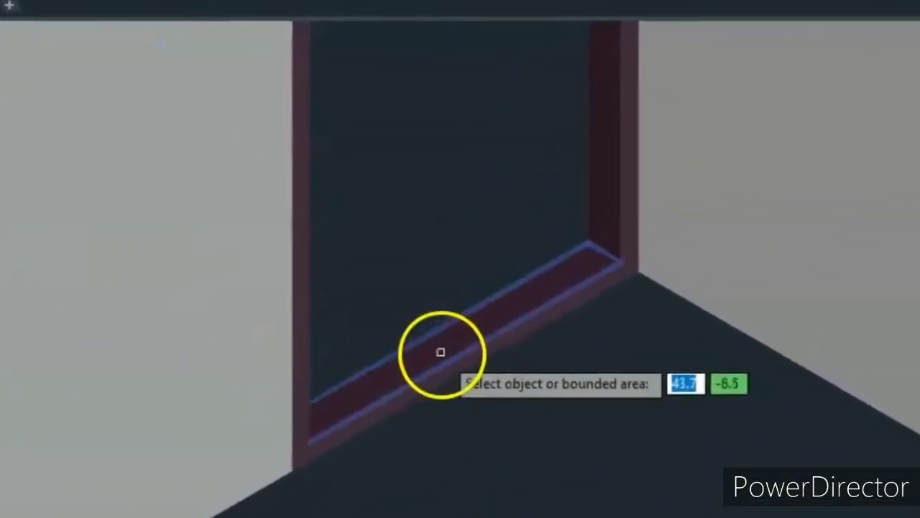
click(438, 358)
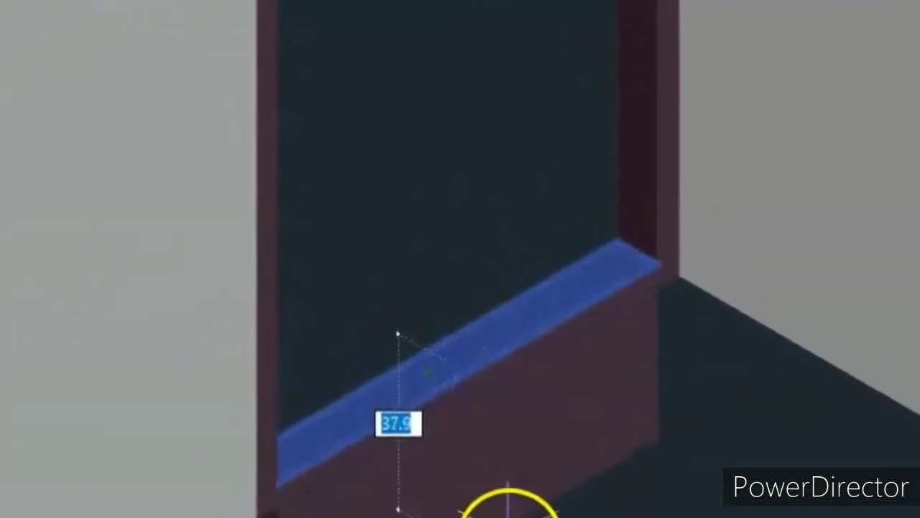
click(497, 504)
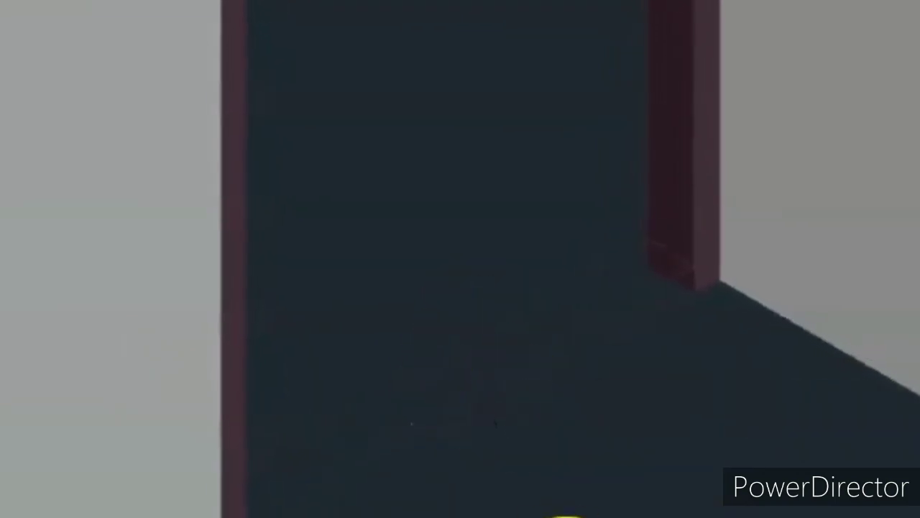
- Erase the leftover construction rectangles in the doorway with one crossing selection, then end Presspull
click(507, 148)
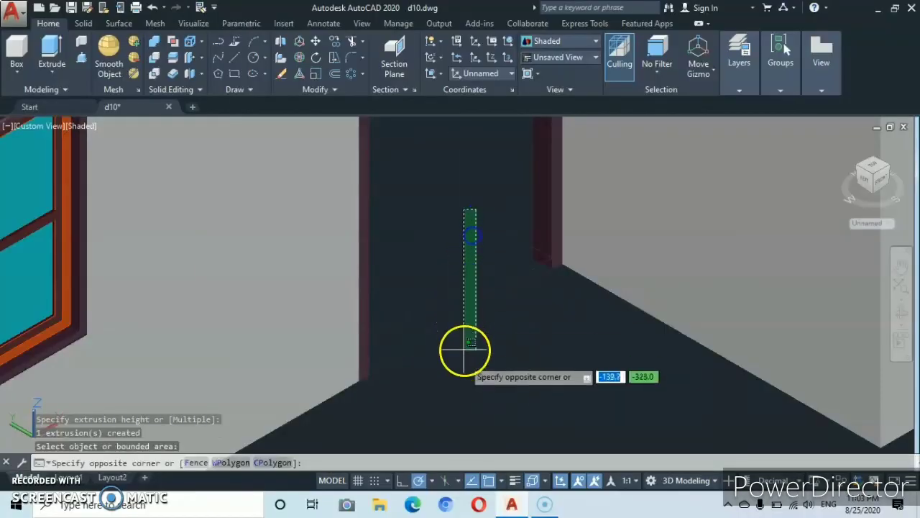
click(468, 384)
right_click(481, 385)
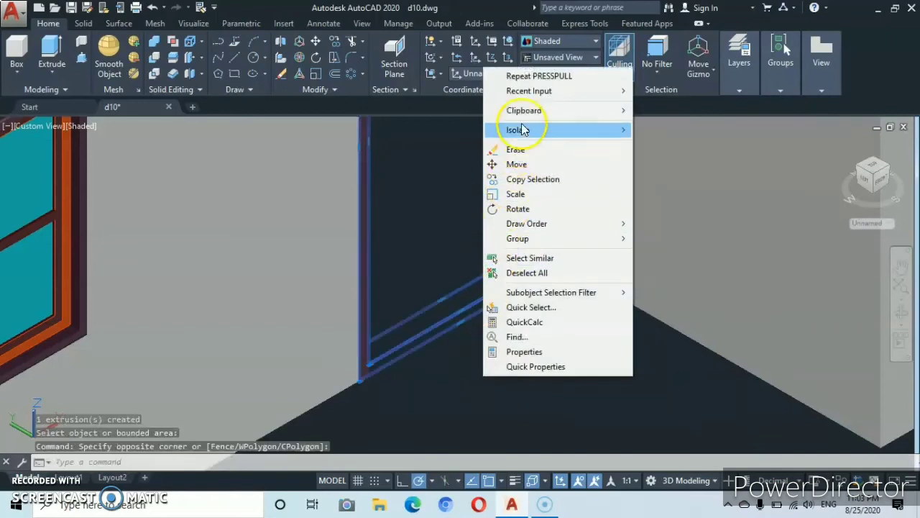
click(519, 154)
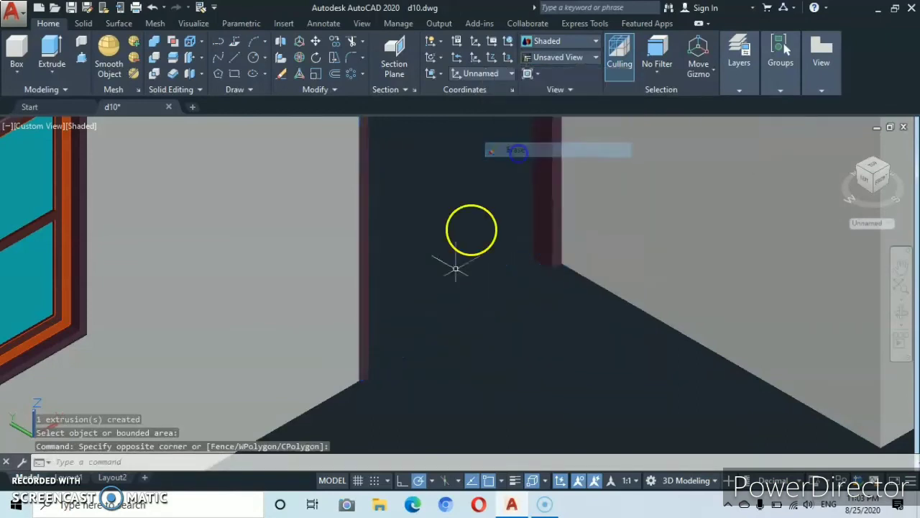
- Switch the model's visual style from Shaded to 2D Wireframe
scroll(448, 328, down, 3)
mouse_move(448, 328)
middle_down()
mouse_move(459, 401)
mouse_move(497, 376)
mouse_move(507, 352)
middle_up()
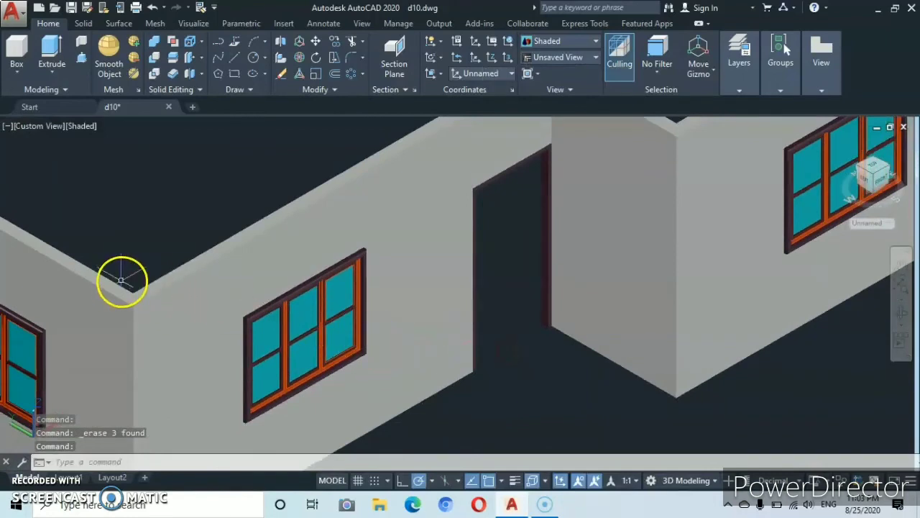
click(80, 125)
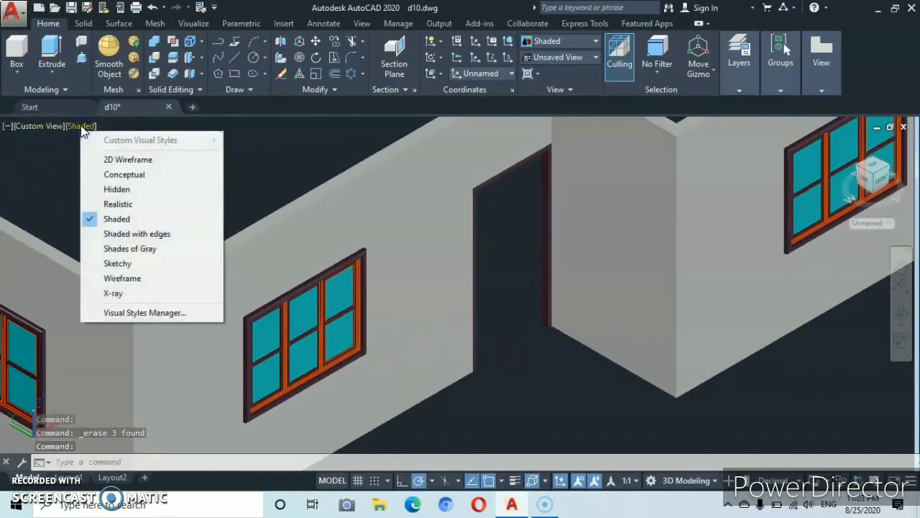
click(115, 163)
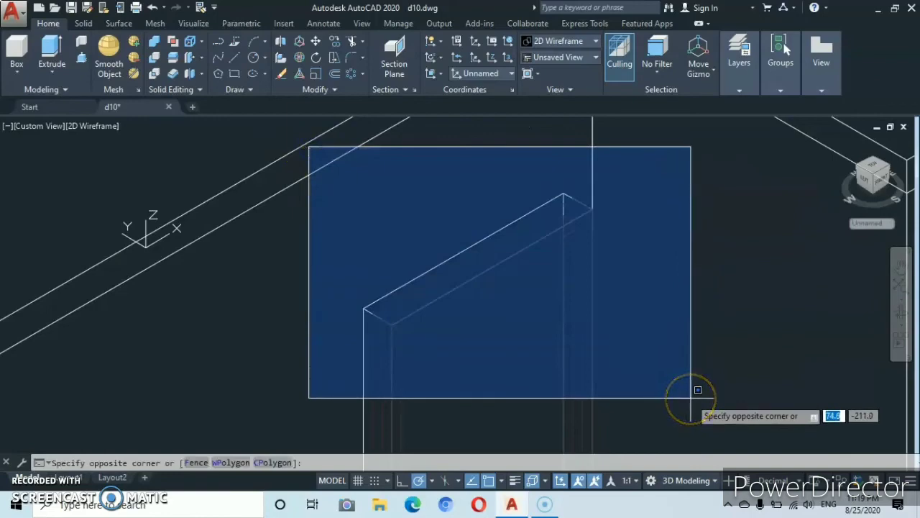
- Move the door frame from its rear upper corner to the rear upper corner of the doorway opening
scroll(692, 398, down, 4)
mouse_move(691, 398)
middle_down()
mouse_move(637, 305)
mouse_move(548, 230)
middle_up()
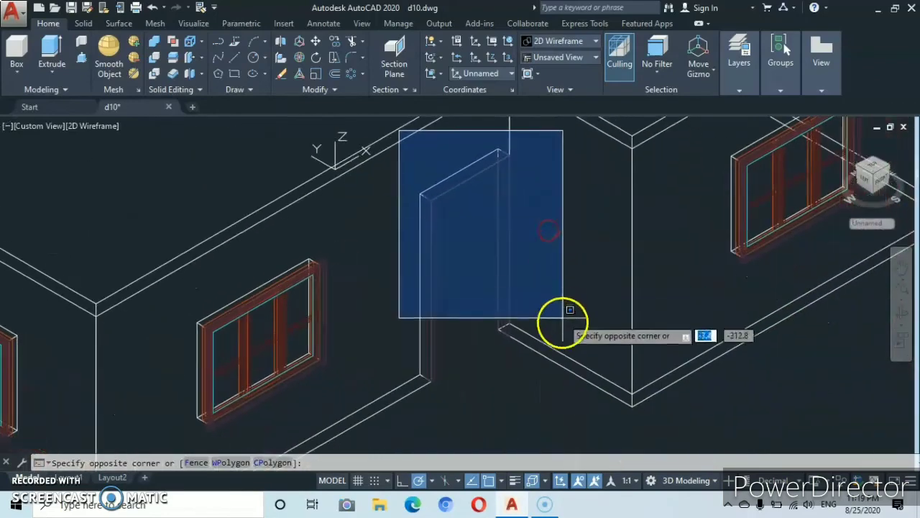
click(561, 393)
middle_drag(548, 229, 557, 374)
scroll(530, 343, up, 6)
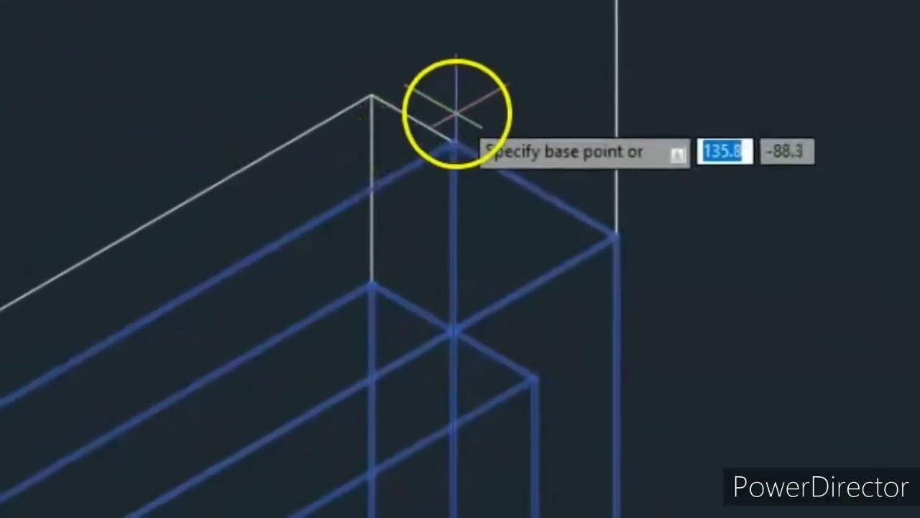
click(455, 147)
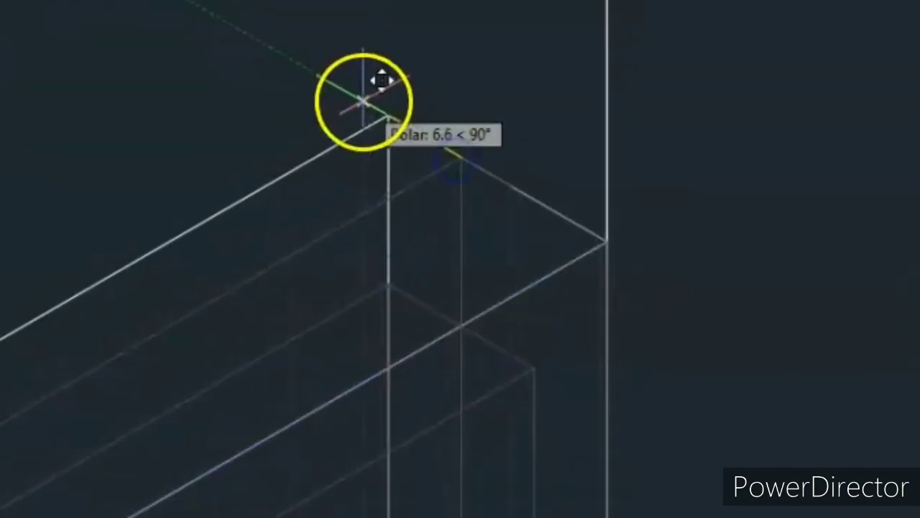
click(394, 121)
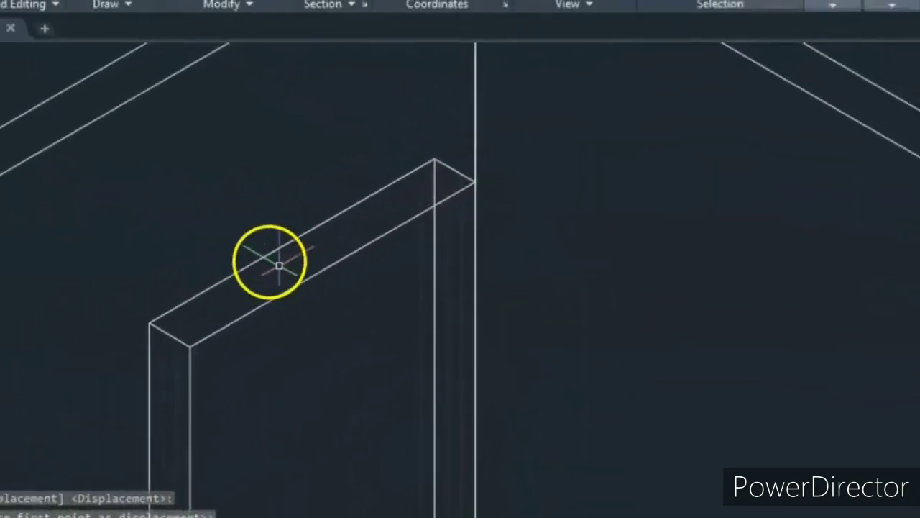
- Erase the outermost rectangle of the flat door drawing beside the house
middle_drag(278, 263, 436, 151)
scroll(489, 199, up, 3)
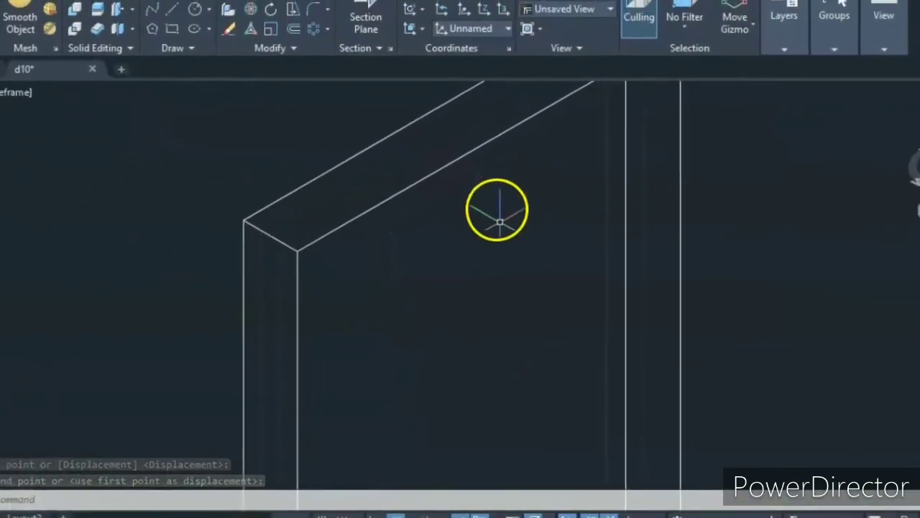
scroll(559, 327, down, 5)
middle_drag(558, 328, 404, 115)
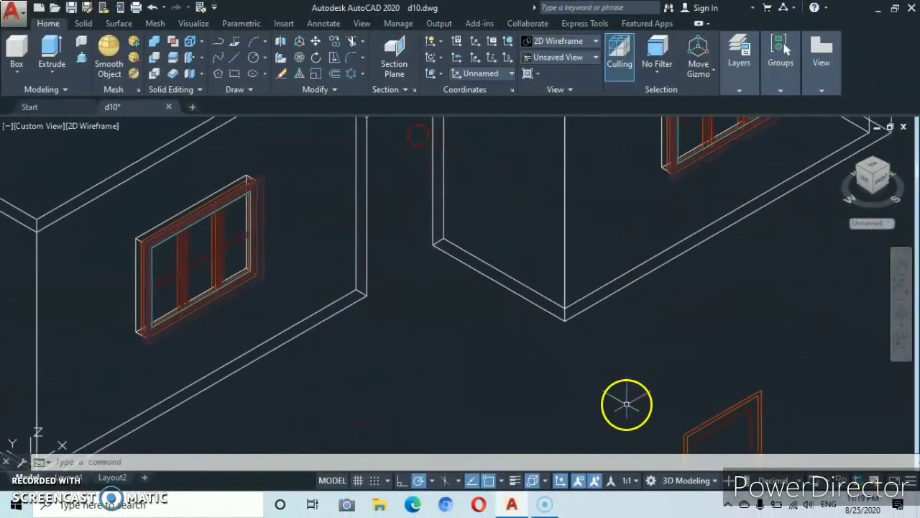
middle_drag(637, 423, 356, 208)
scroll(432, 273, up, 5)
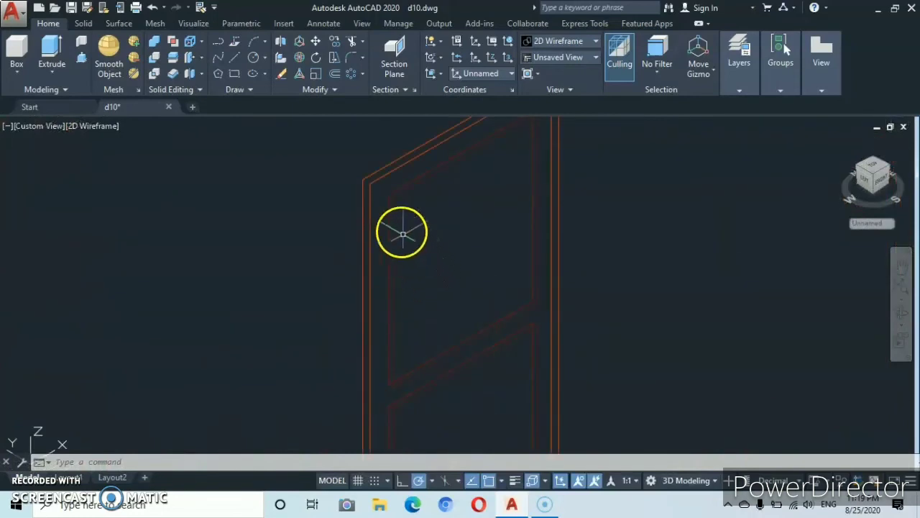
middle_drag(395, 242, 411, 312)
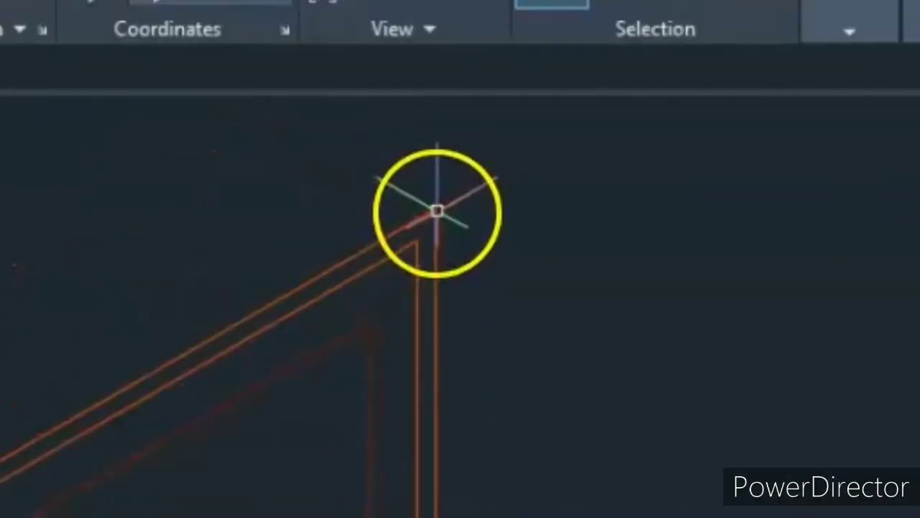
click(571, 164)
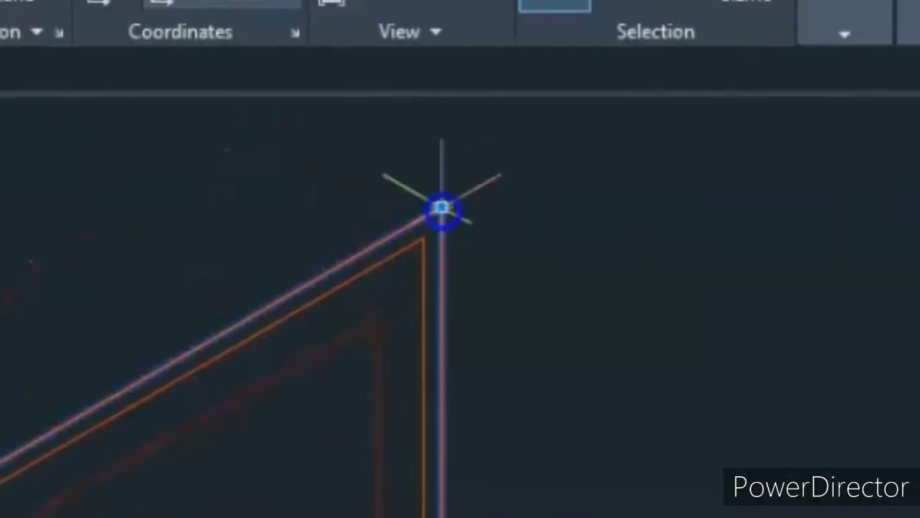
right_click(589, 505)
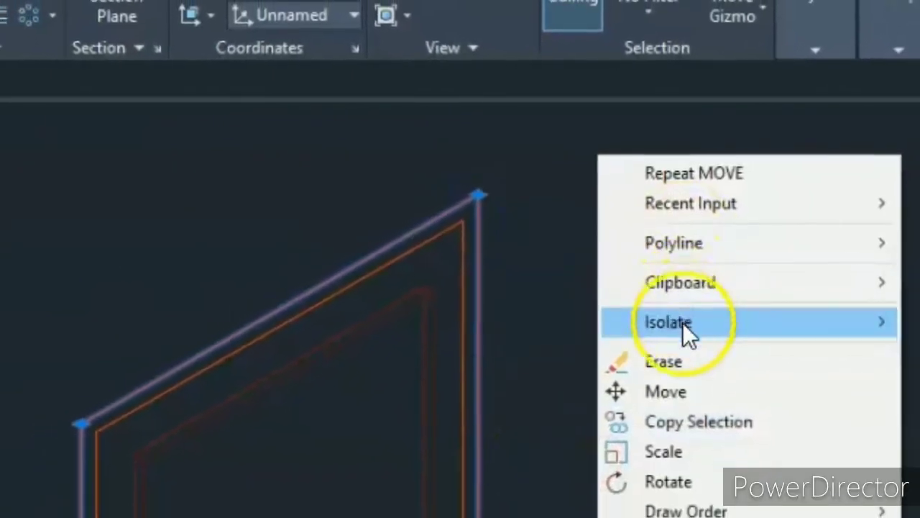
click(682, 361)
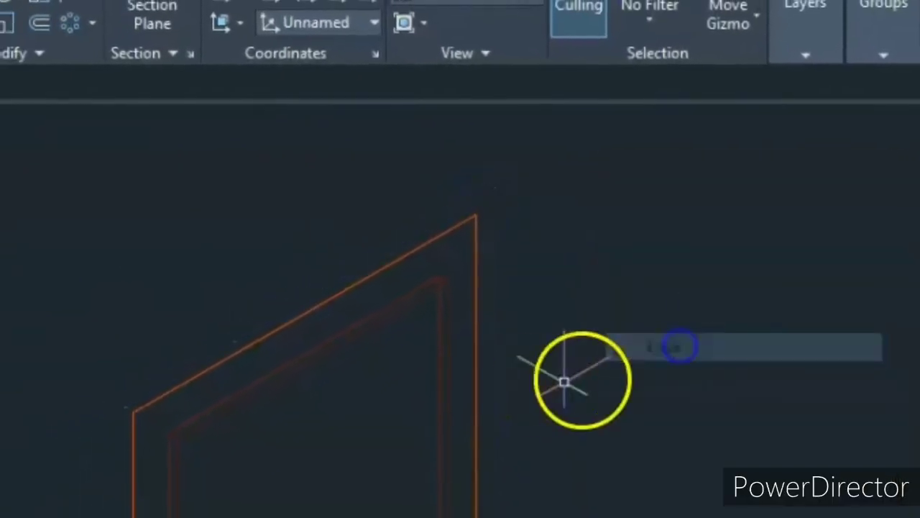
- Make w.f the current layer for the door leaf
scroll(405, 390, down, 3)
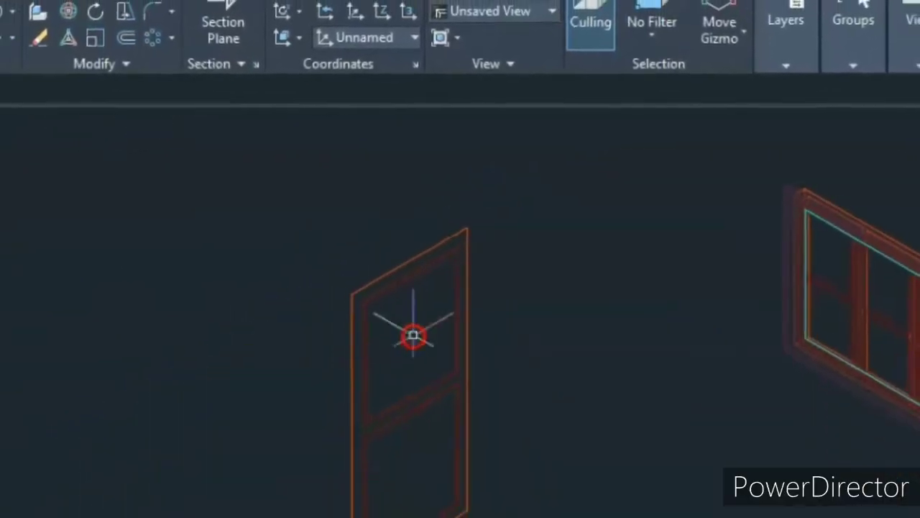
scroll(424, 338, up, 4)
scroll(441, 294, down, 2)
middle_drag(440, 294, 412, 328)
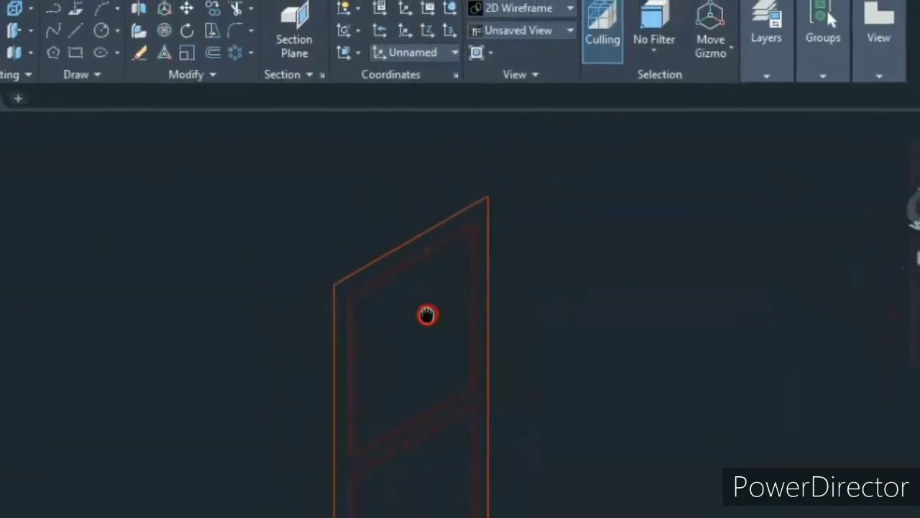
scroll(413, 326, up, 2)
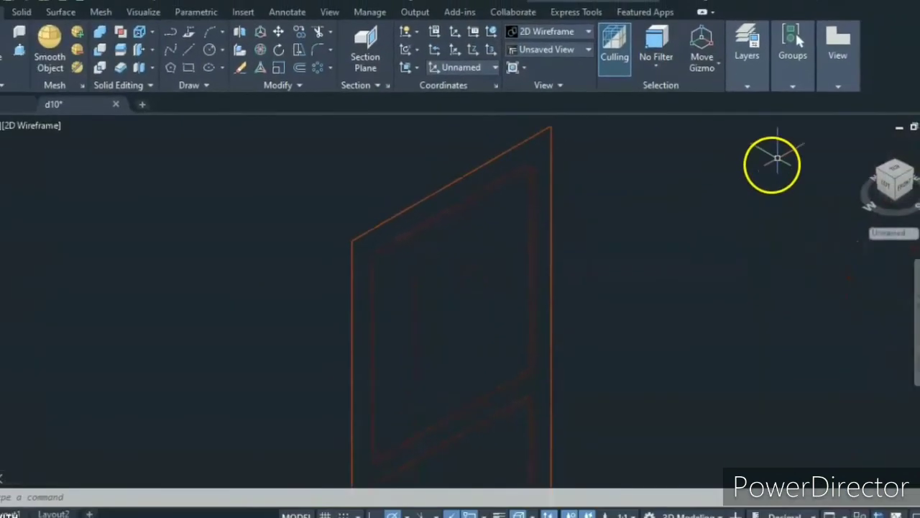
mouse_move(748, 89)
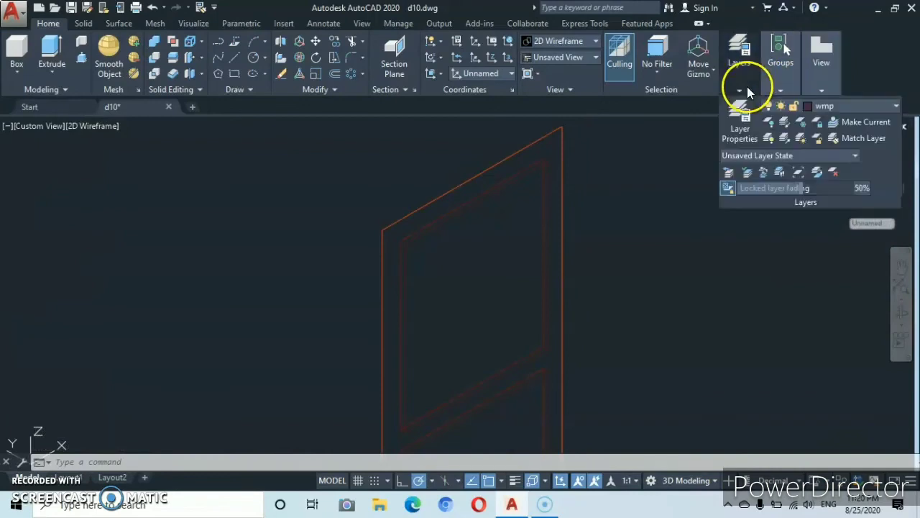
click(896, 108)
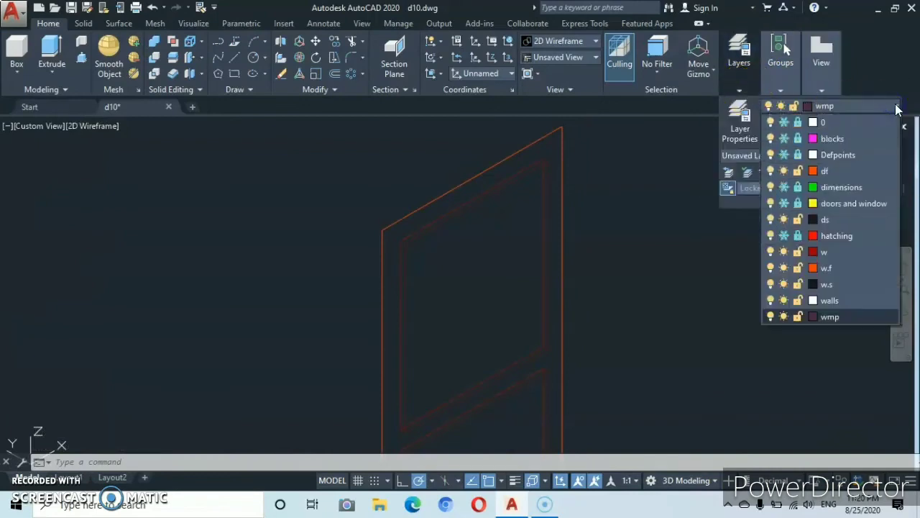
click(838, 267)
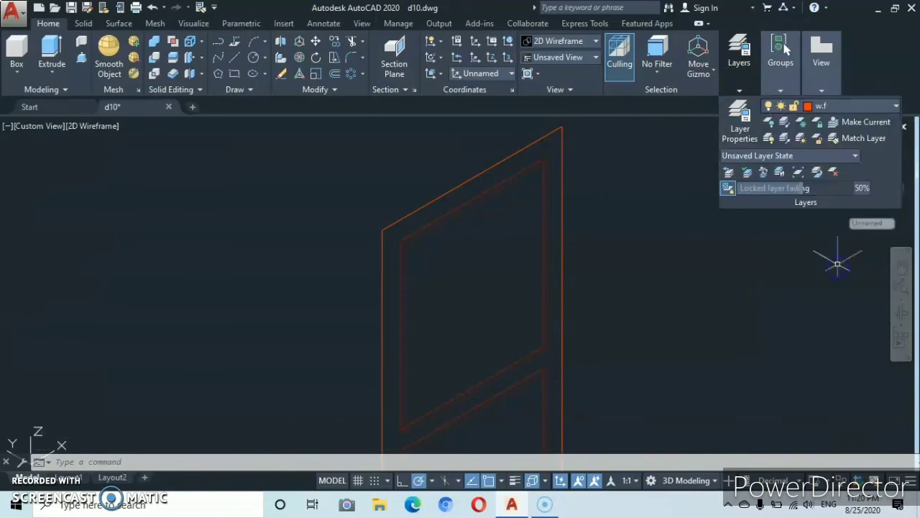
click(572, 260)
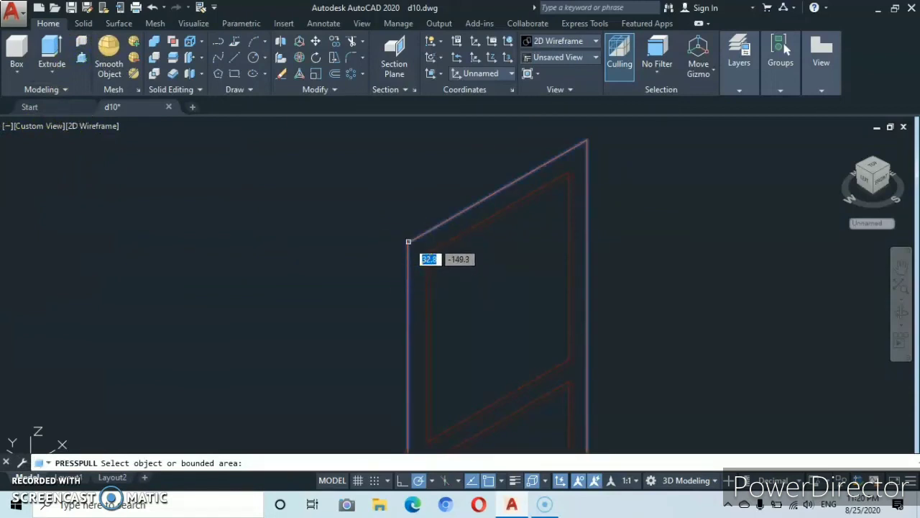
- Presspull the door leaf's outer rectangle by 2 and end the command
click(409, 241)
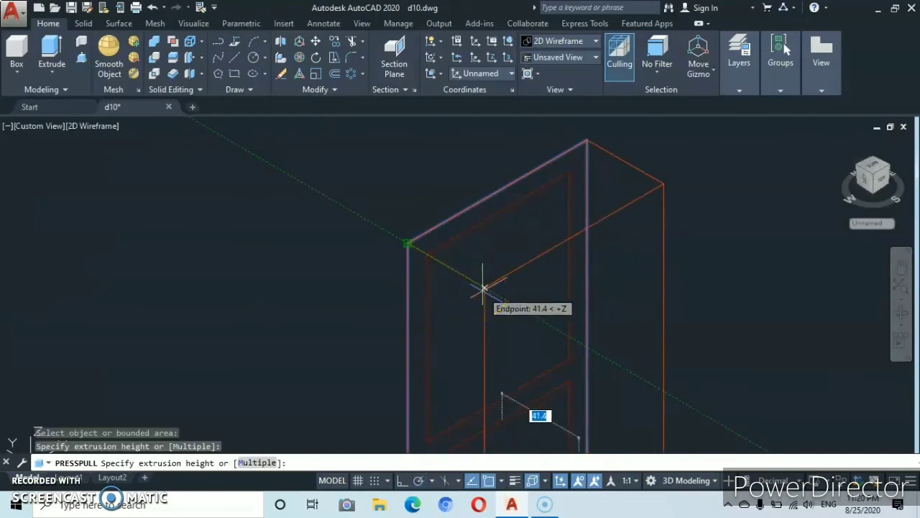
text(2)
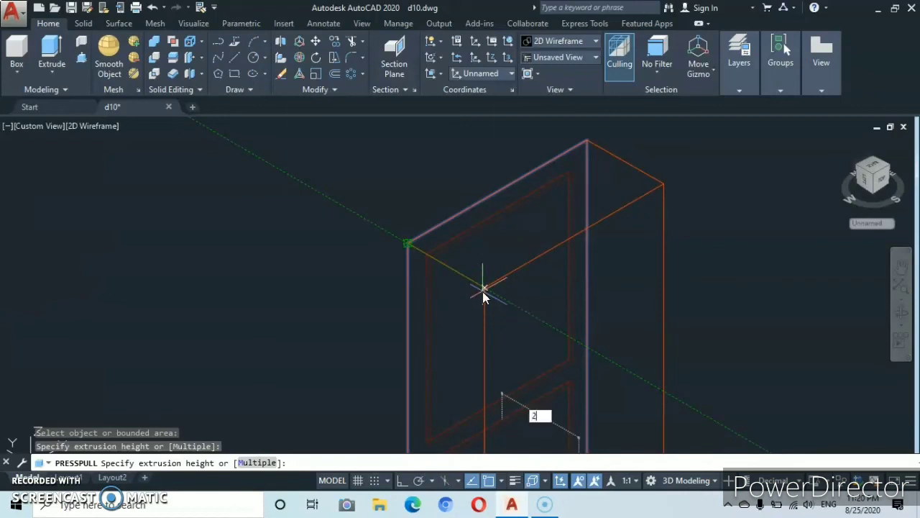
key(Return)
click(558, 286)
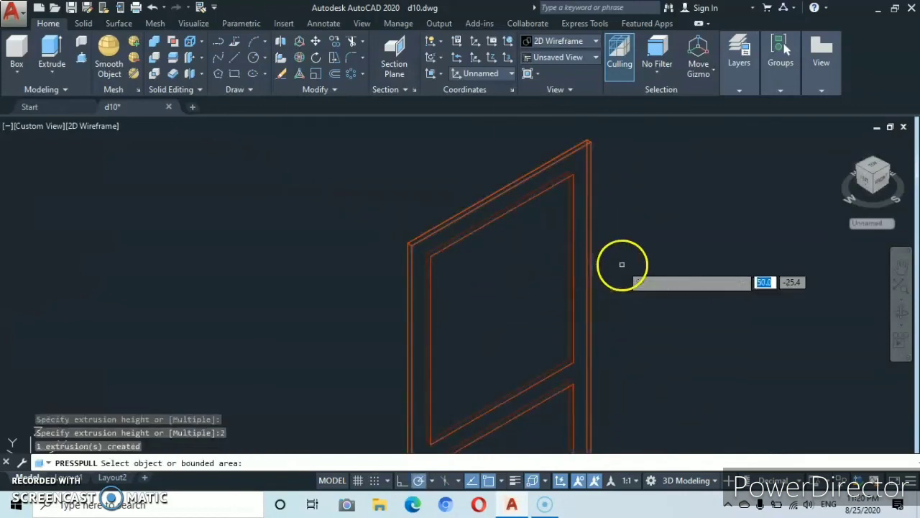
key(Return)
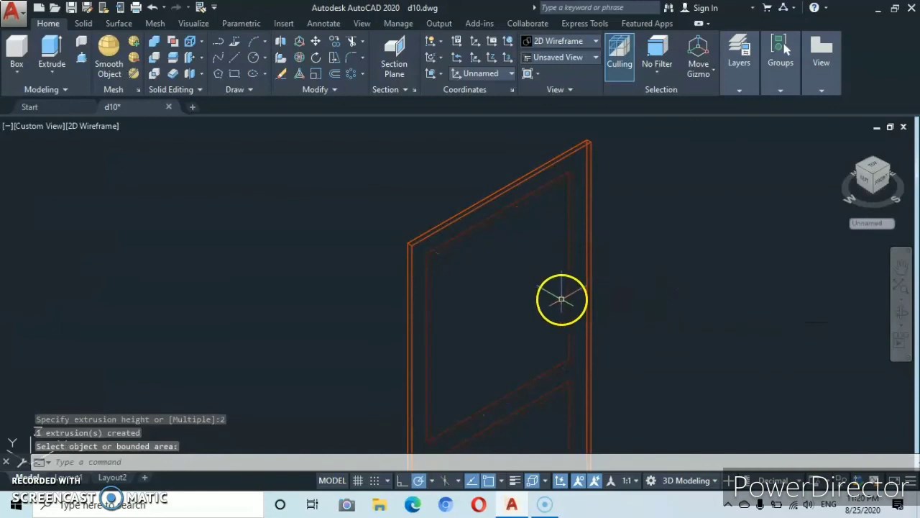
scroll(509, 277, down, 5)
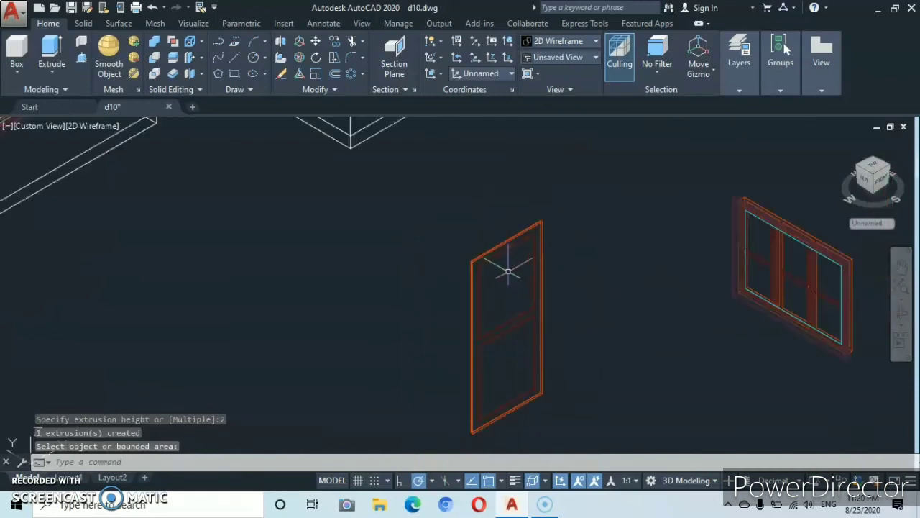
- Switch to the Shaded visual style and examine the door leaf's border, middle rail and panels up close
middle_drag(498, 272, 492, 267)
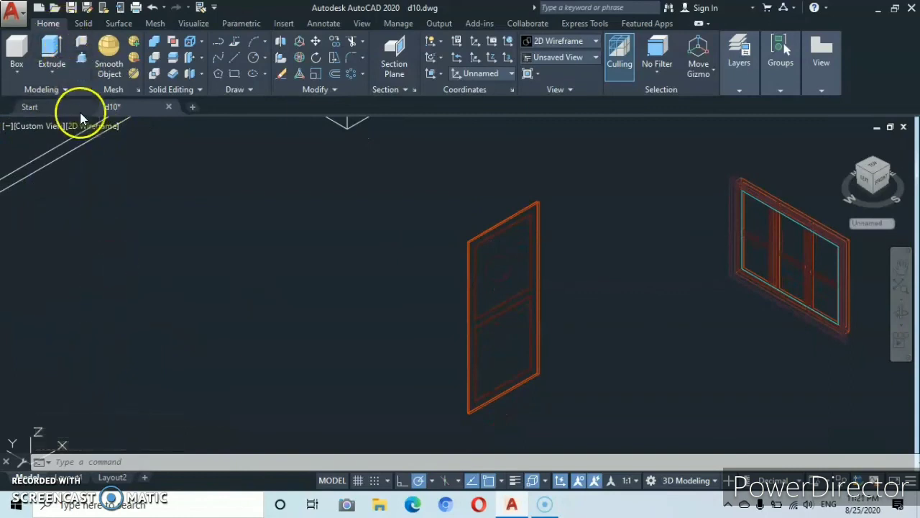
click(98, 127)
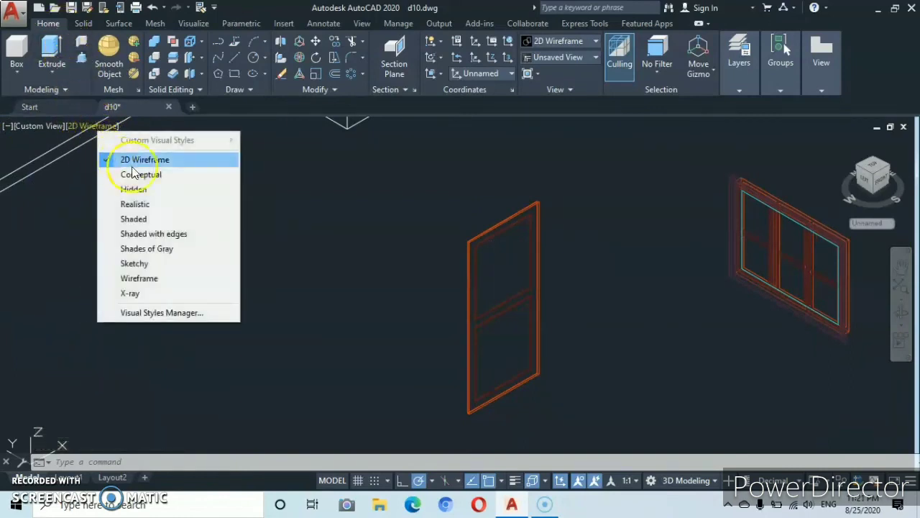
click(134, 220)
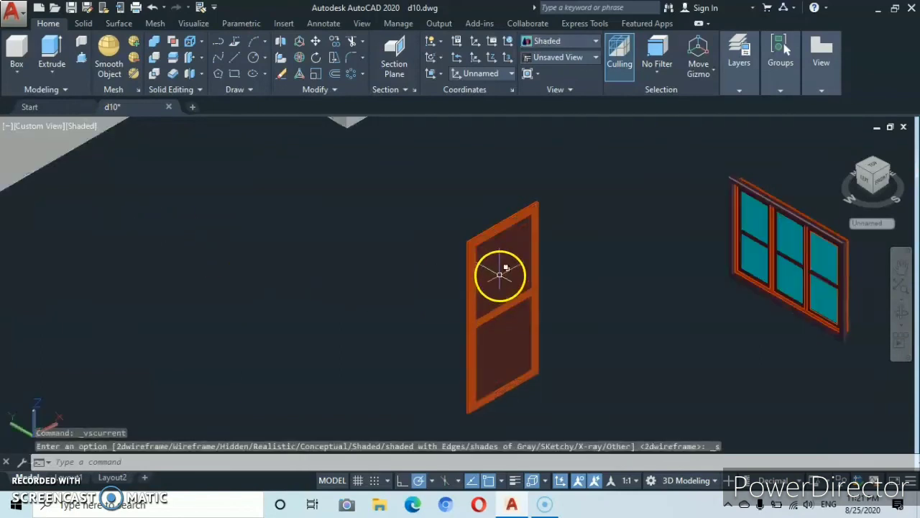
scroll(500, 275, up, 1)
scroll(501, 271, down, 3)
scroll(499, 263, up, 4)
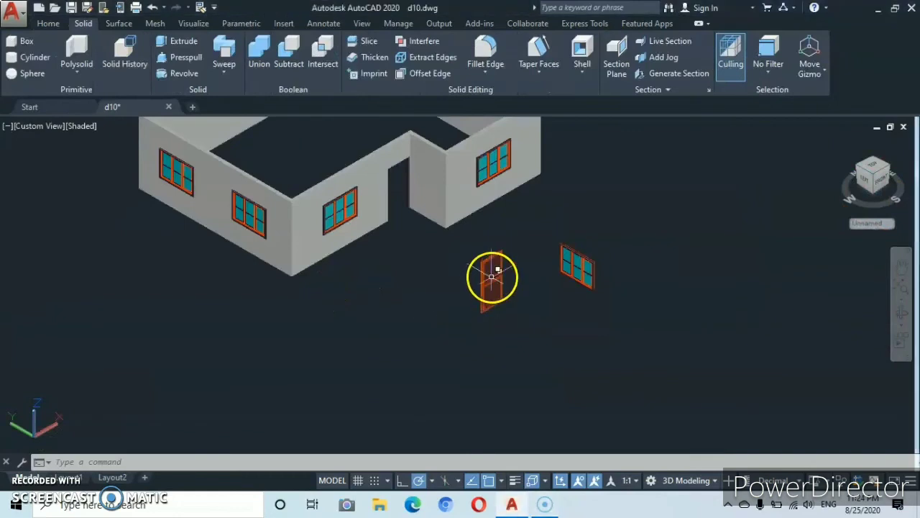
scroll(492, 273, up, 4)
scroll(495, 248, up, 4)
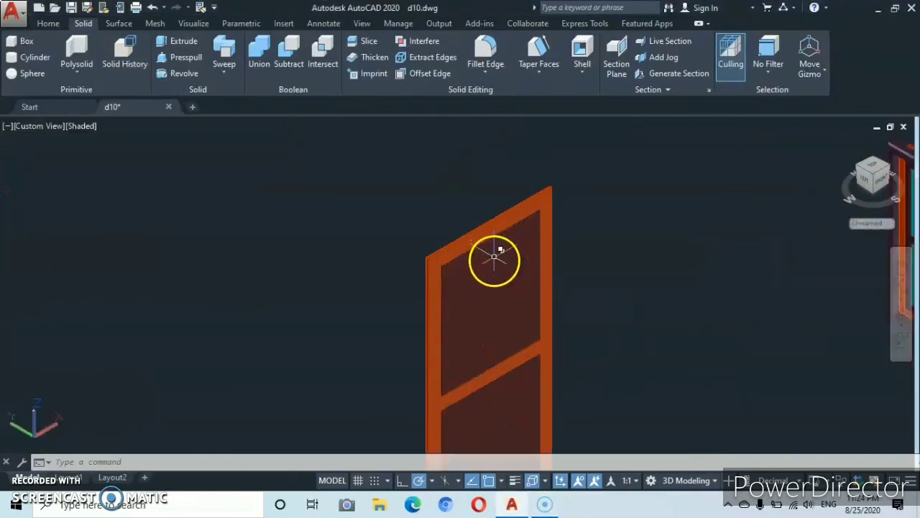
scroll(483, 274, up, 4)
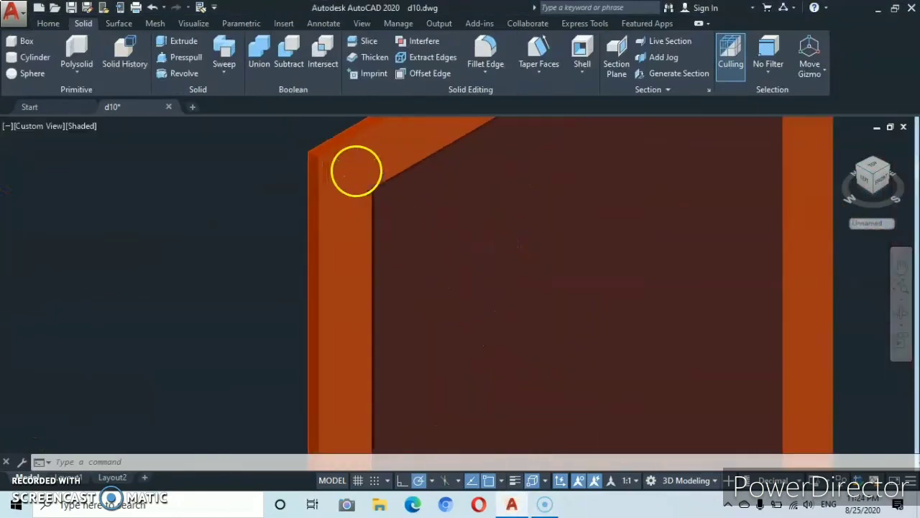
middle_drag(355, 169, 377, 331)
scroll(645, 190, down, 3)
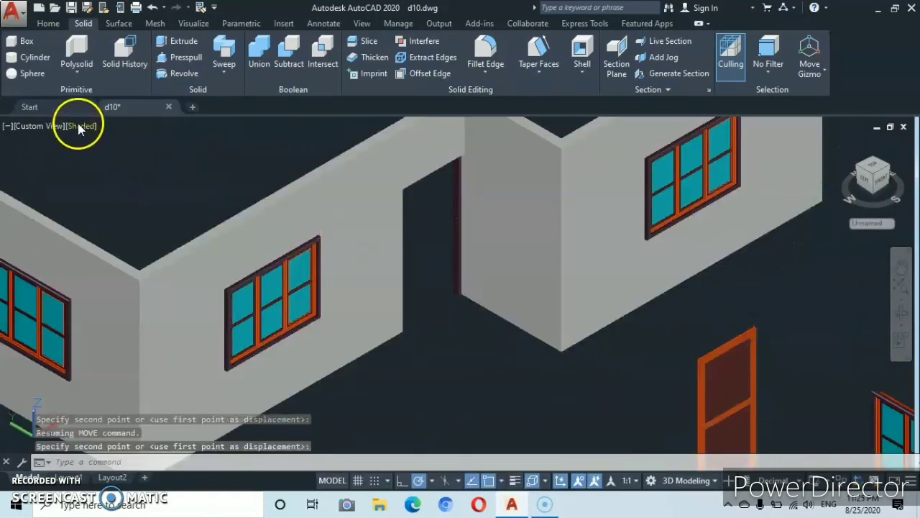
- Return to 2D Wireframe and move the whole door leaf from its rear upper corner to the door frame's rear upper corner
click(79, 127)
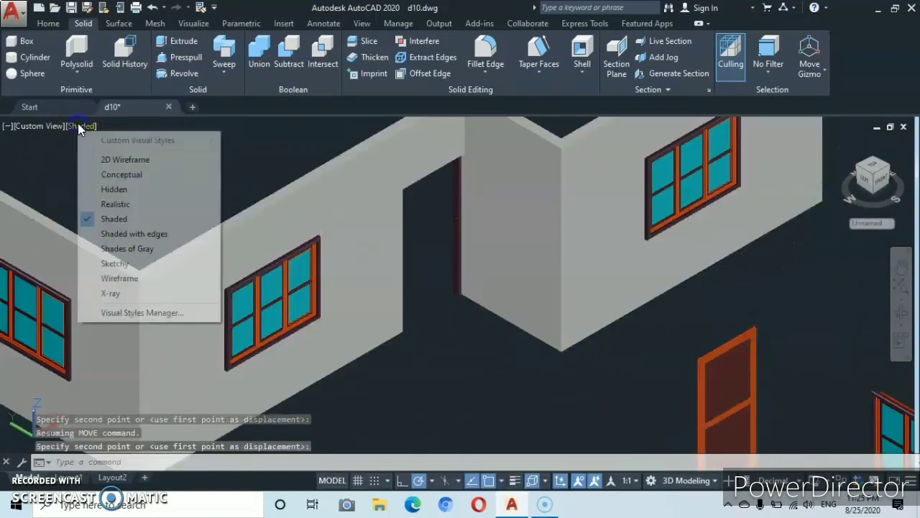
click(106, 161)
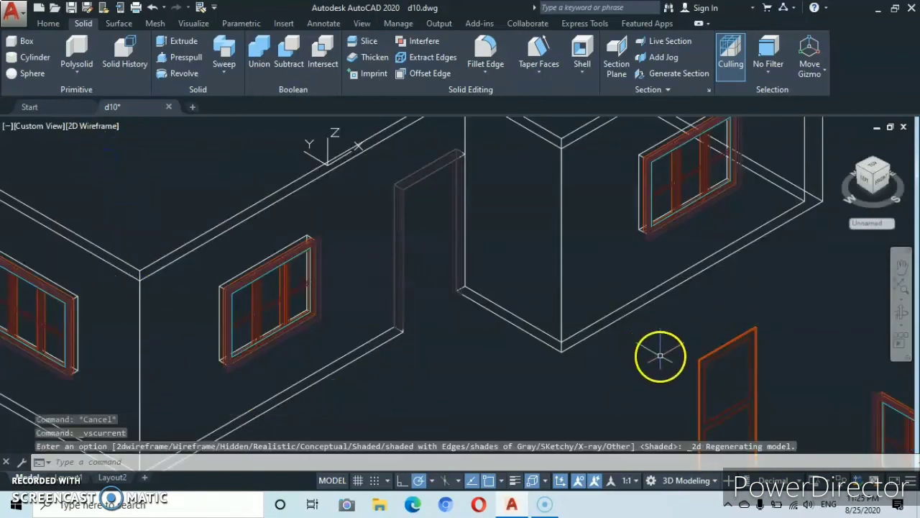
middle_drag(660, 356, 497, 232)
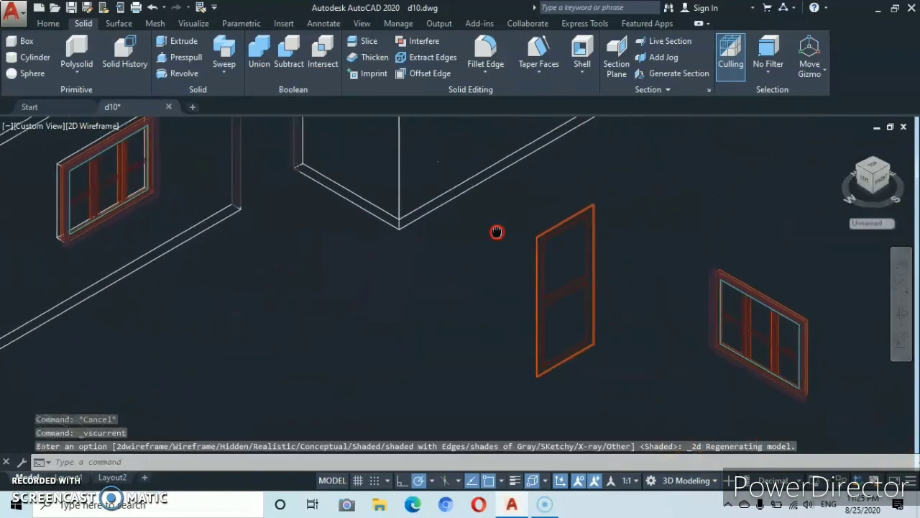
click(612, 186)
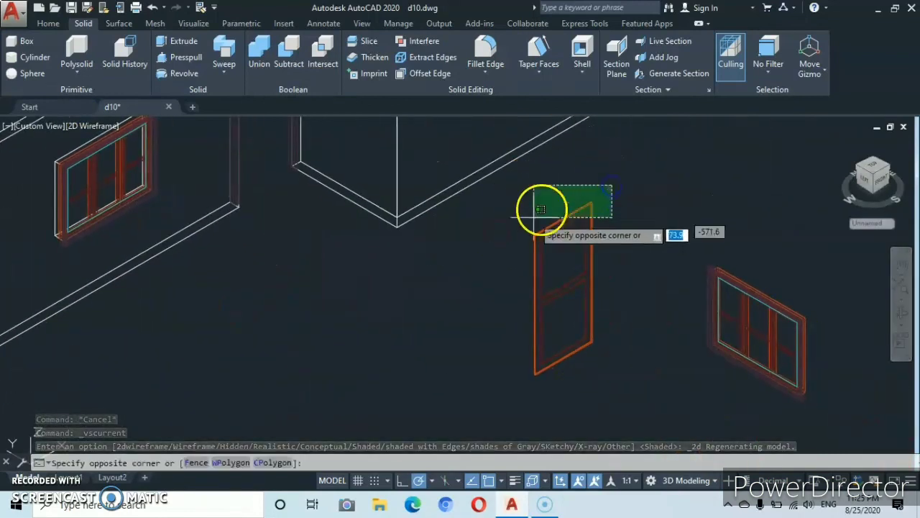
click(513, 386)
right_click(469, 365)
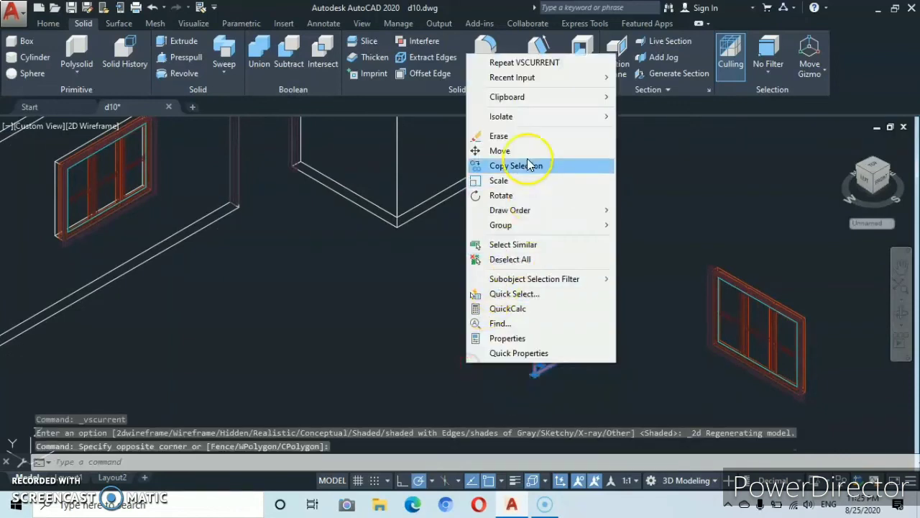
click(501, 151)
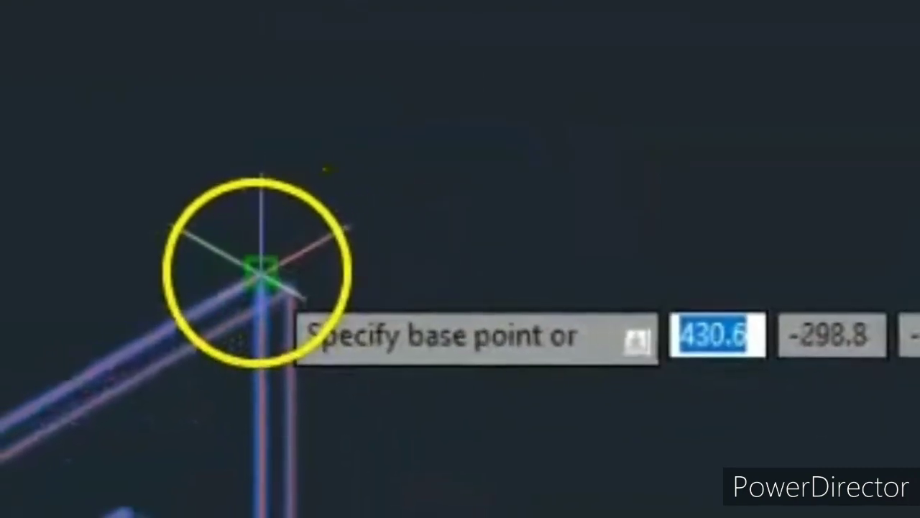
click(243, 278)
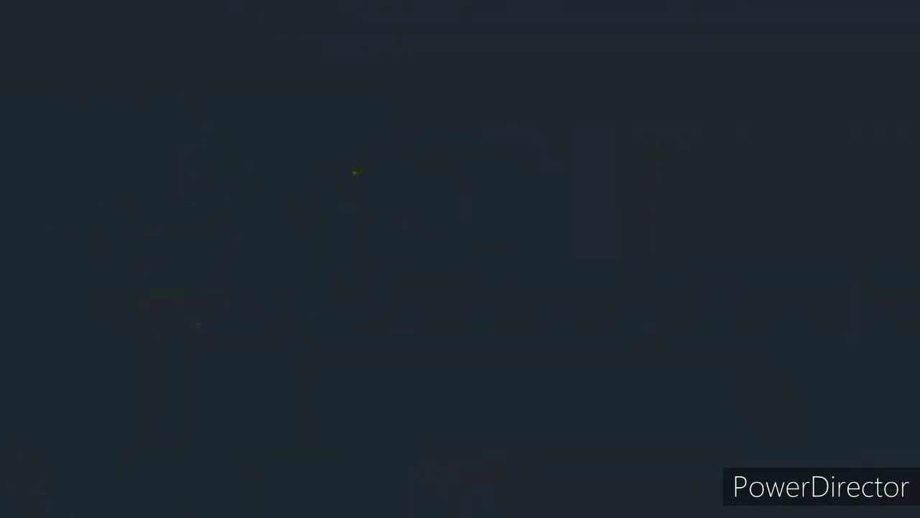
middle_drag(4, 287, 859, 498)
scroll(632, 411, up, 5)
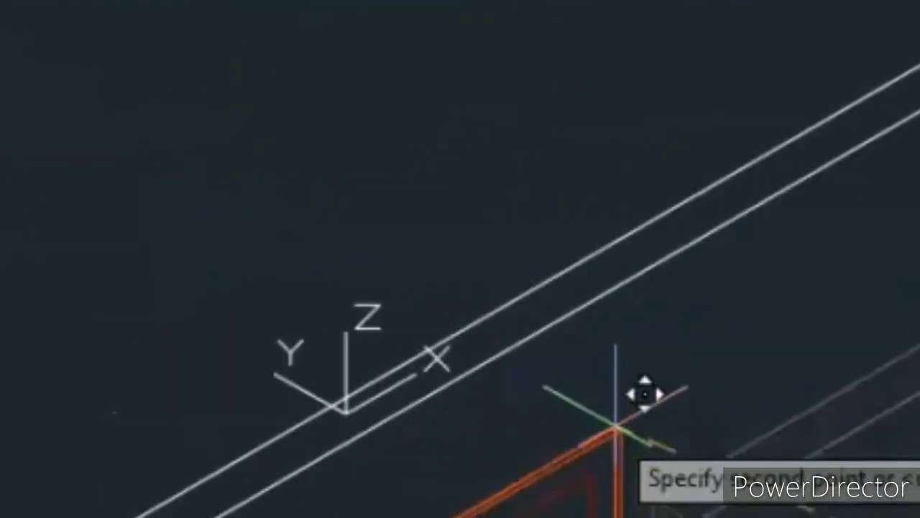
mouse_move(898, 381)
middle_down()
mouse_move(706, 392)
mouse_move(302, 377)
middle_up()
scroll(341, 370, up, 6)
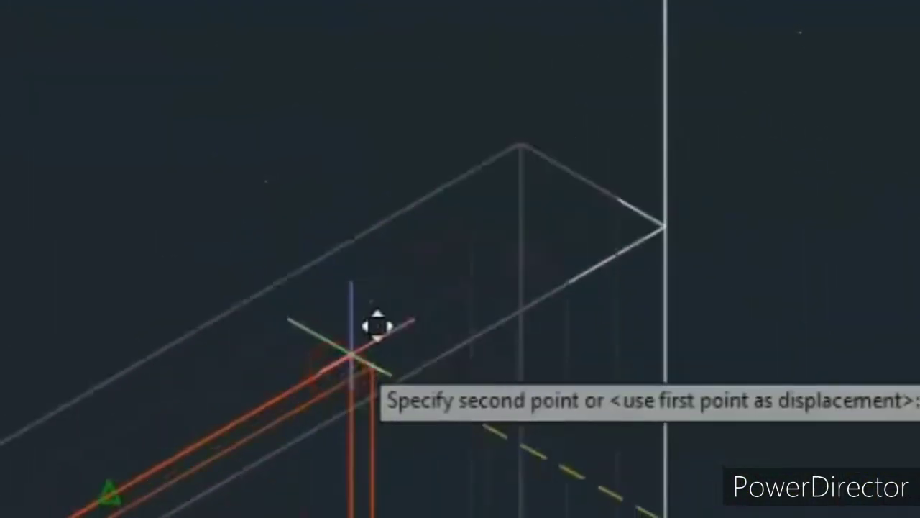
click(545, 155)
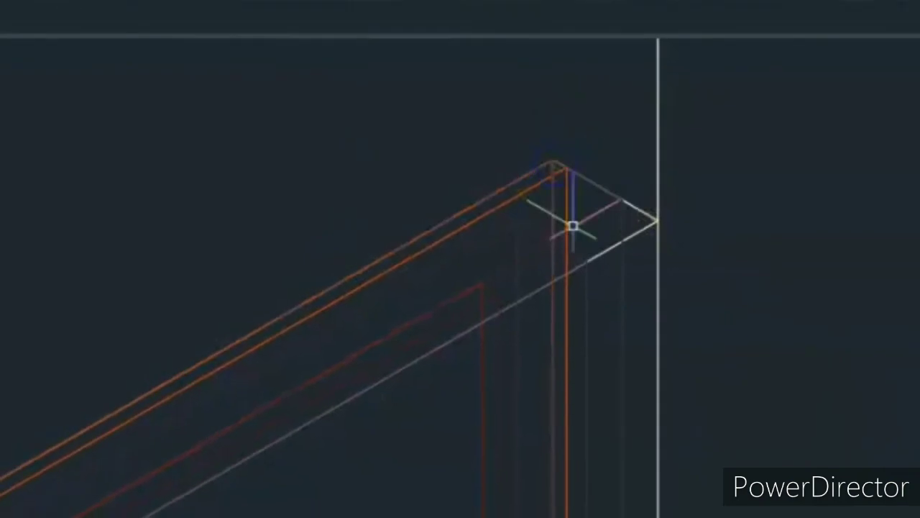
- Display the whole house in the Shaded visual style
scroll(473, 338, down, 6)
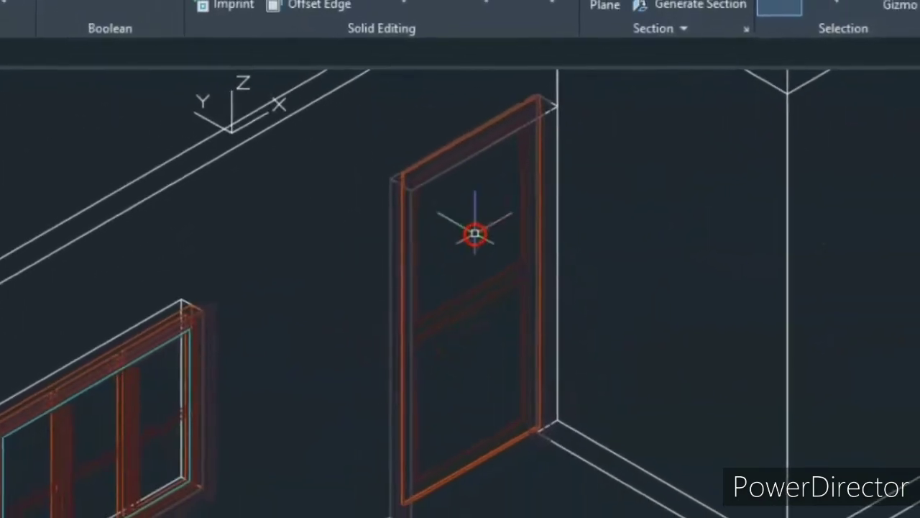
scroll(431, 410, down, 5)
middle_drag(487, 255, 470, 302)
scroll(472, 302, up, 2)
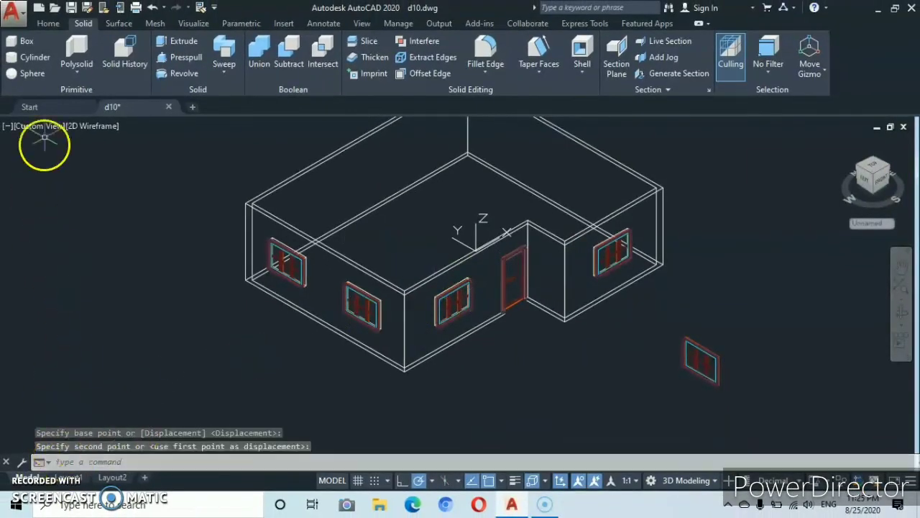
click(91, 126)
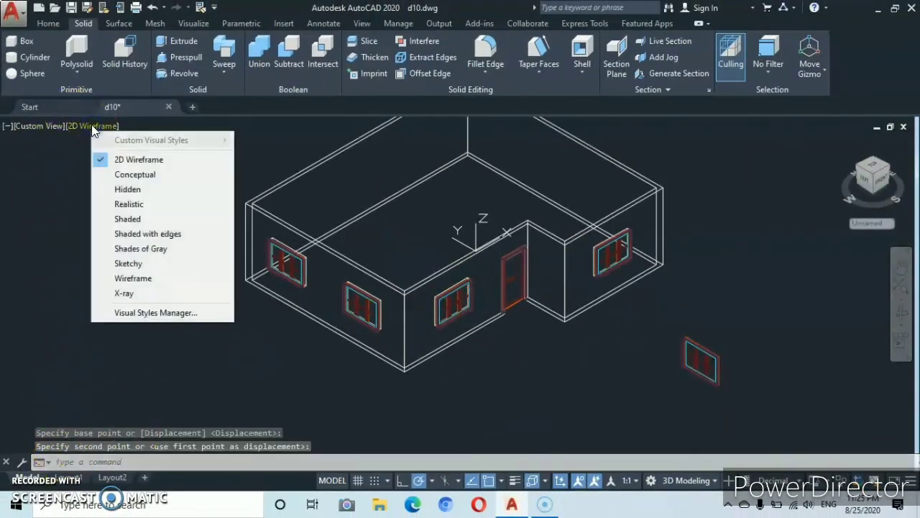
click(120, 220)
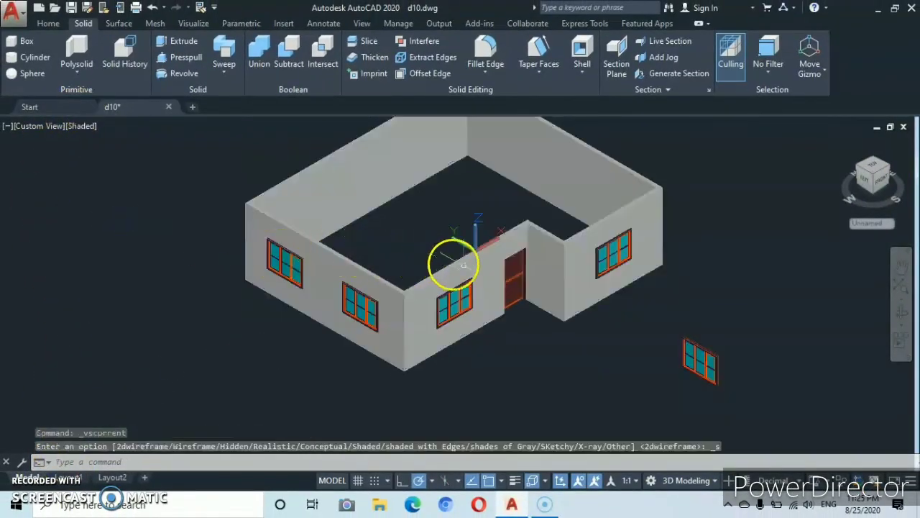
- Examine how the door leaf and its frame sit in the doorway opening
scroll(482, 267, up, 3)
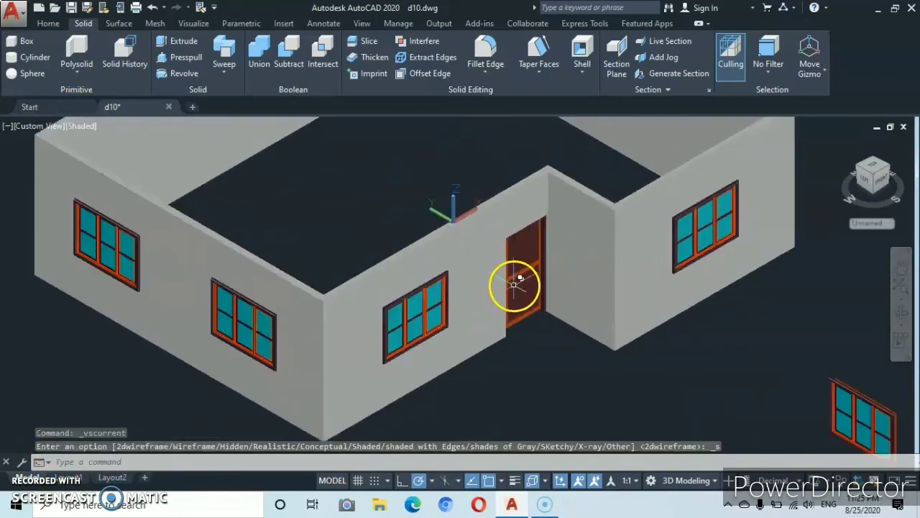
scroll(515, 284, down, 2)
scroll(518, 285, up, 4)
scroll(546, 294, up, 2)
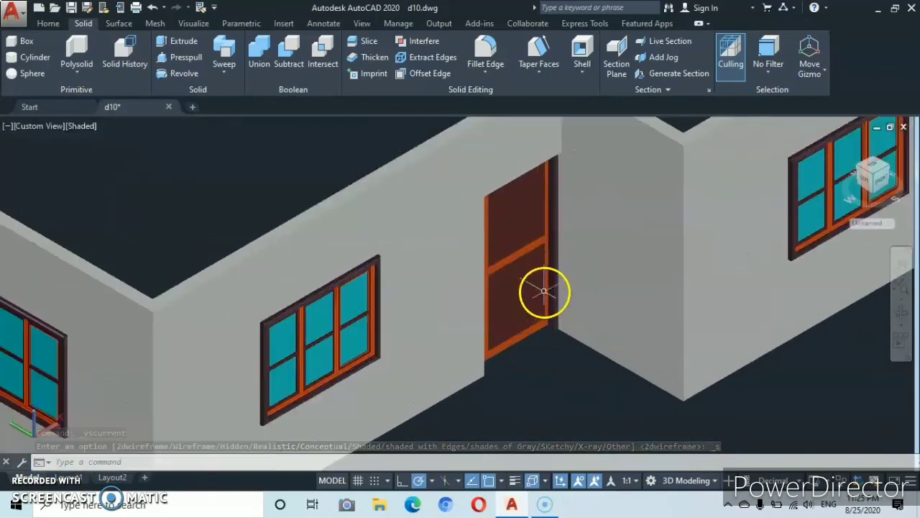
scroll(543, 288, down, 5)
scroll(544, 279, up, 4)
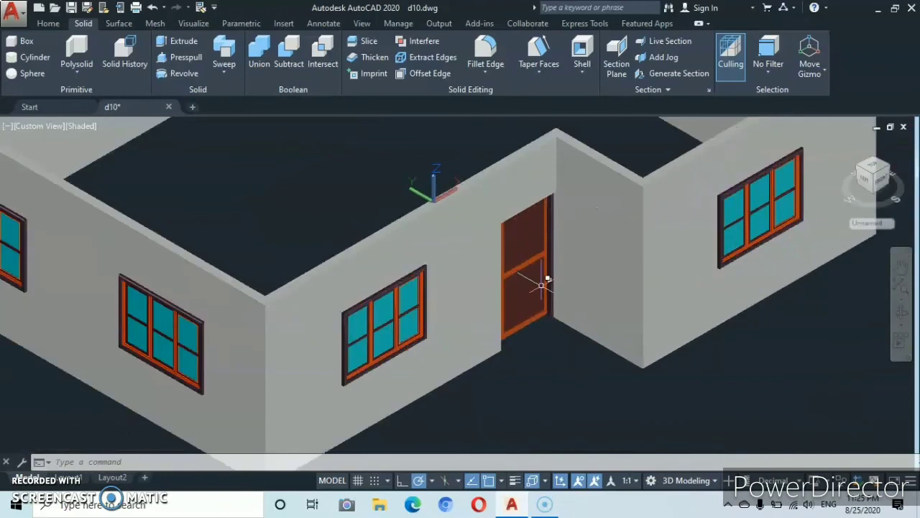
scroll(544, 279, down, 1)
scroll(543, 273, down, 1)
scroll(543, 274, up, 3)
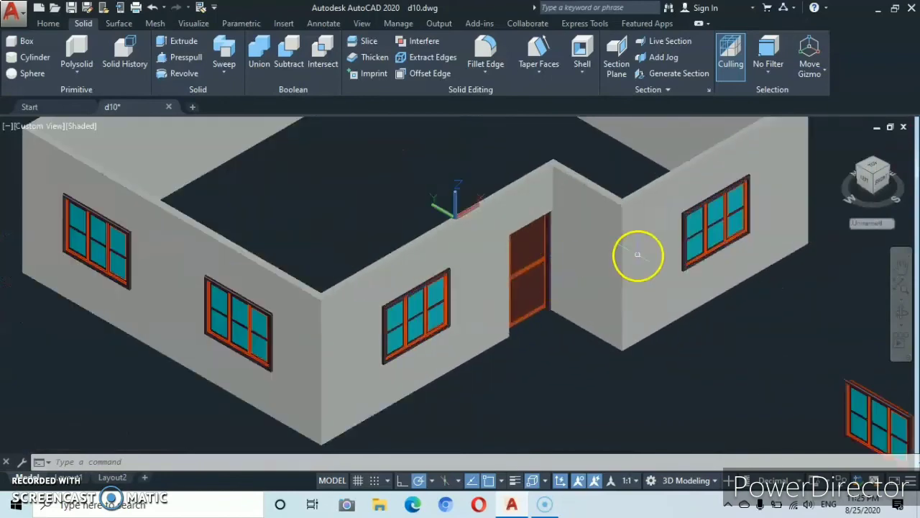
- Examine the window beyond the recessed corner up close, including its frame, mullions and glass, and review the house's front walls
scroll(709, 210, up, 3)
scroll(725, 204, down, 3)
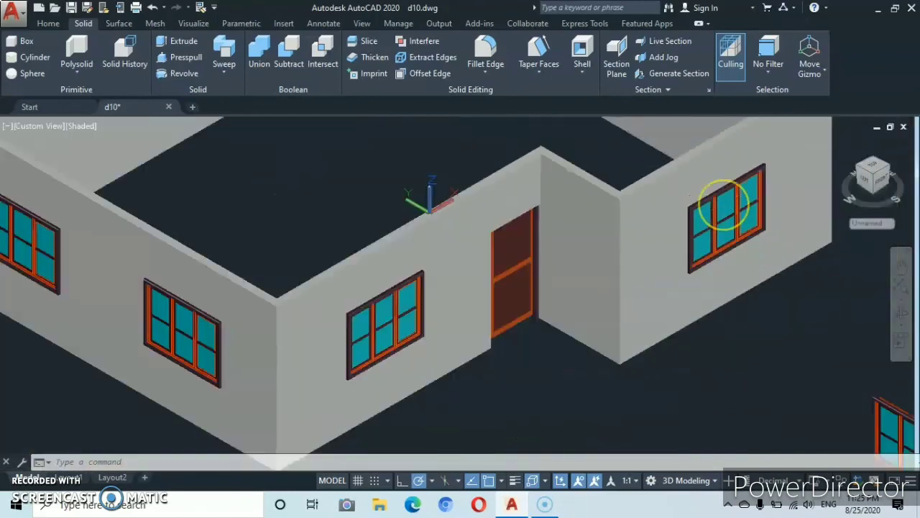
scroll(730, 203, up, 3)
scroll(730, 203, down, 2)
scroll(730, 203, down, 3)
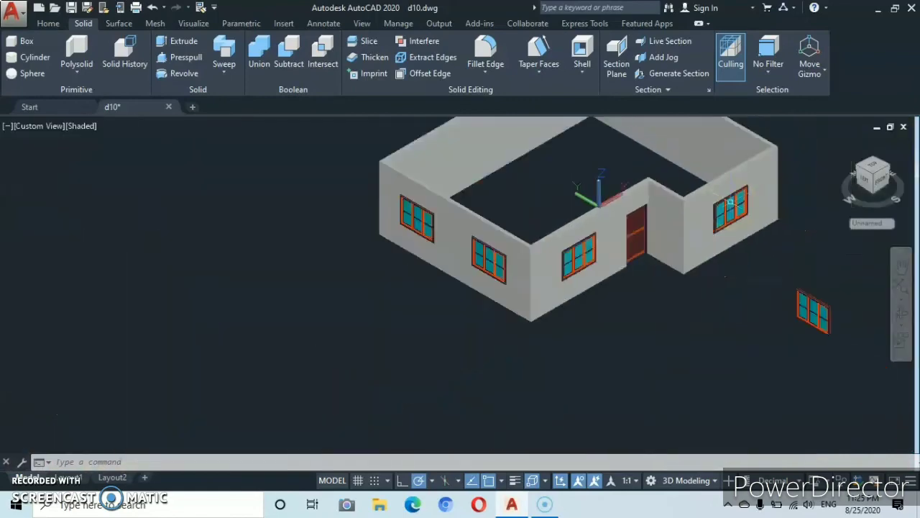
scroll(584, 265, up, 4)
scroll(580, 256, up, 4)
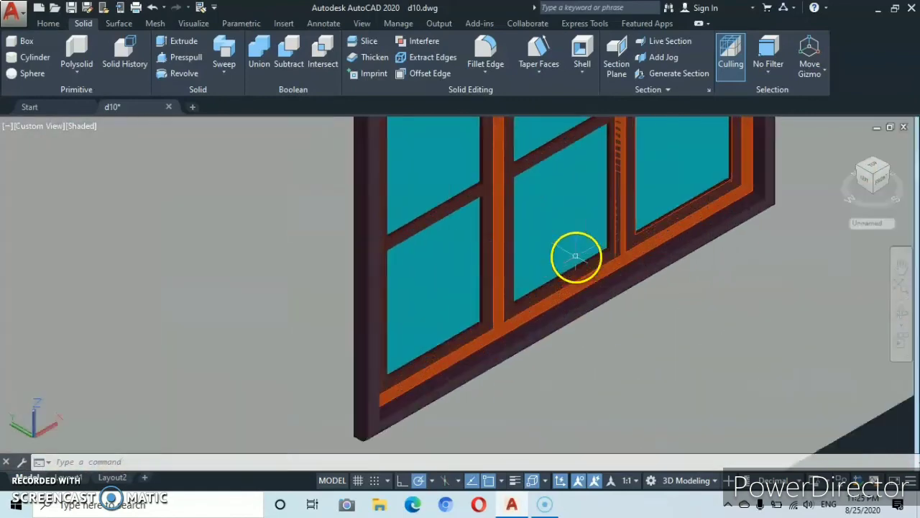
scroll(580, 241, down, 6)
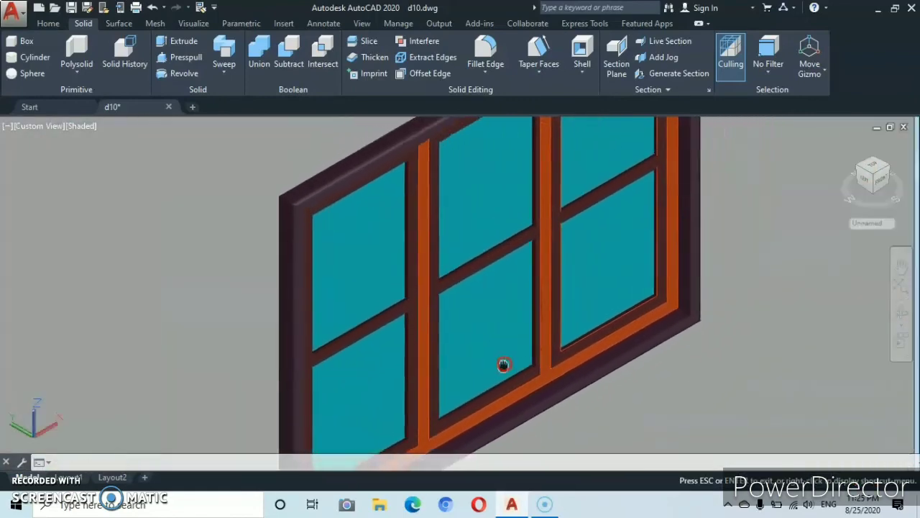
scroll(518, 287, down, 5)
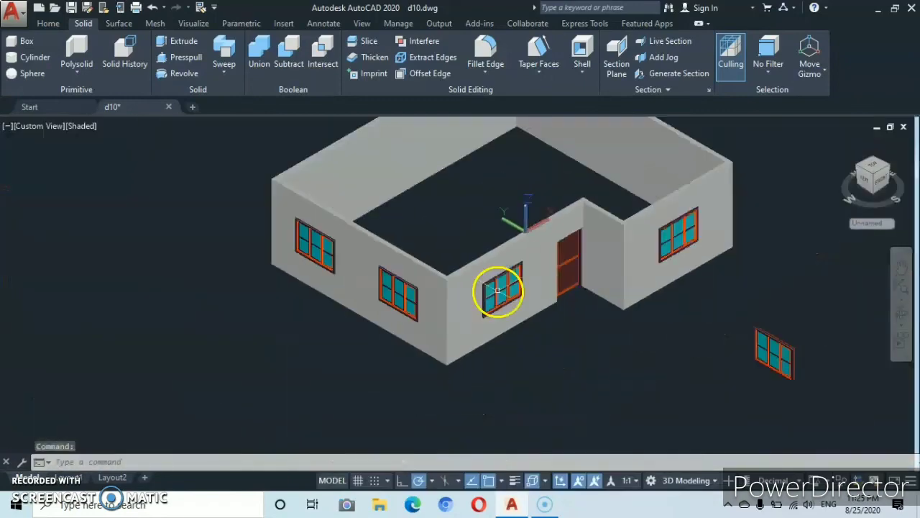
scroll(532, 274, up, 2)
middle_drag(540, 282, 493, 324)
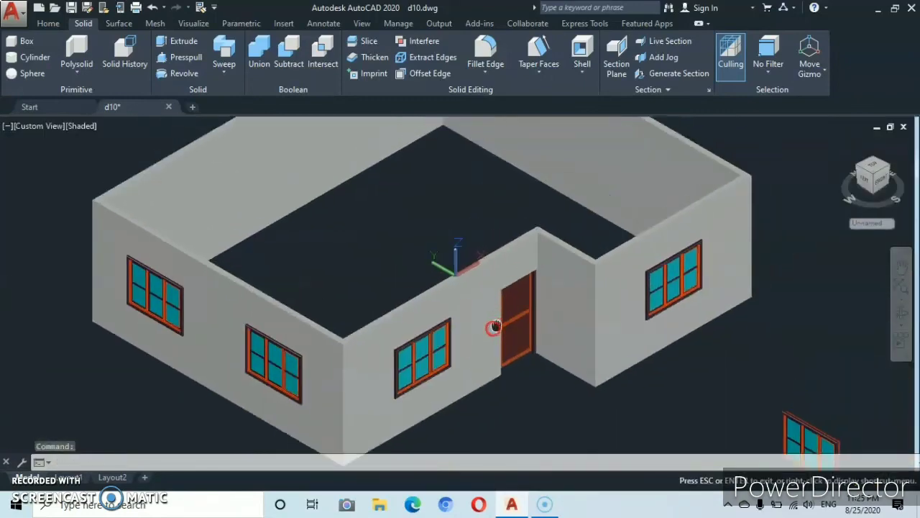